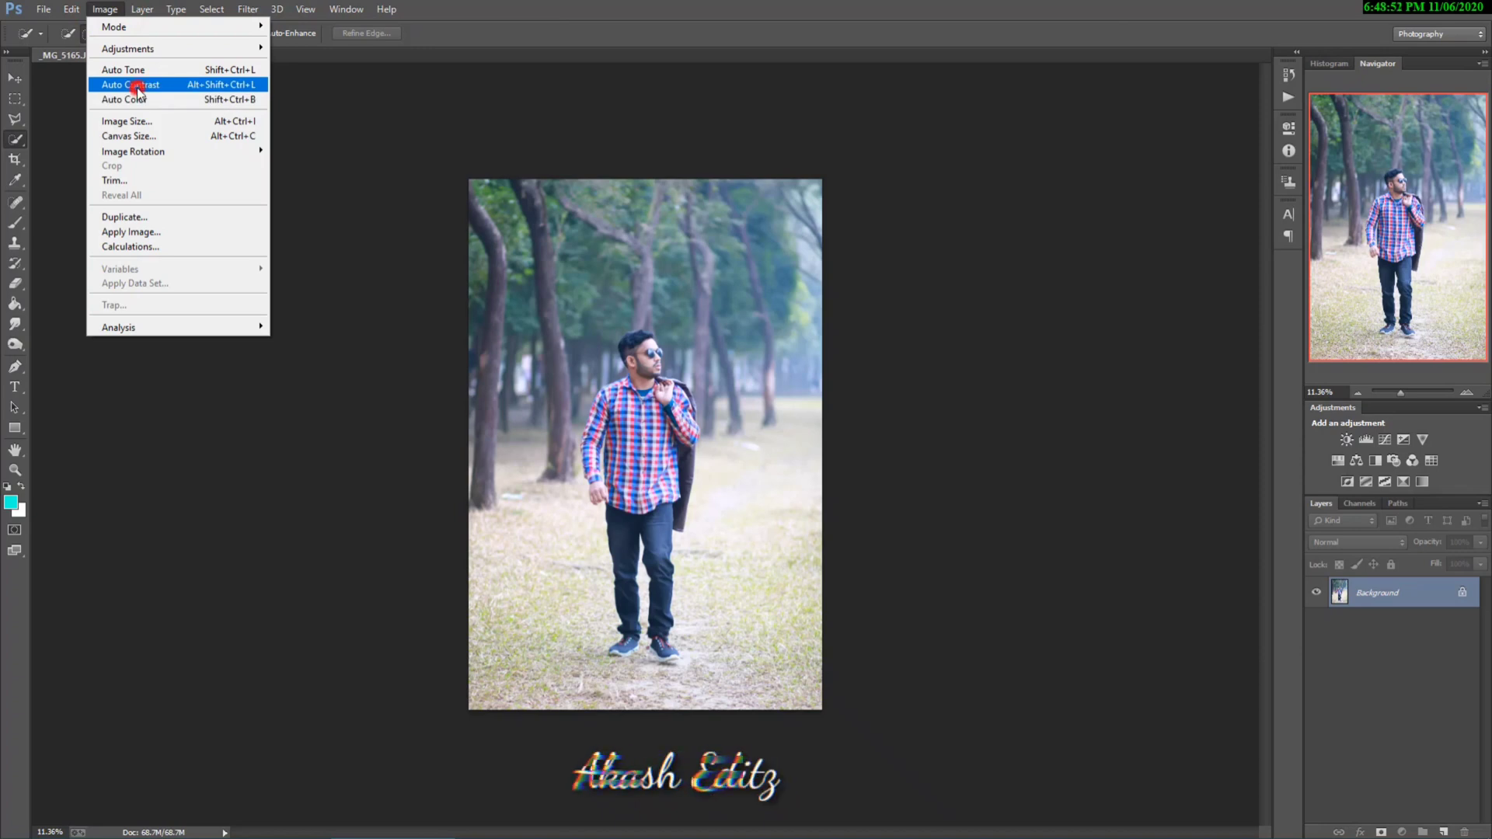
# Step: Apply Auto Contrast to the photo
pyautogui.click(137, 94)
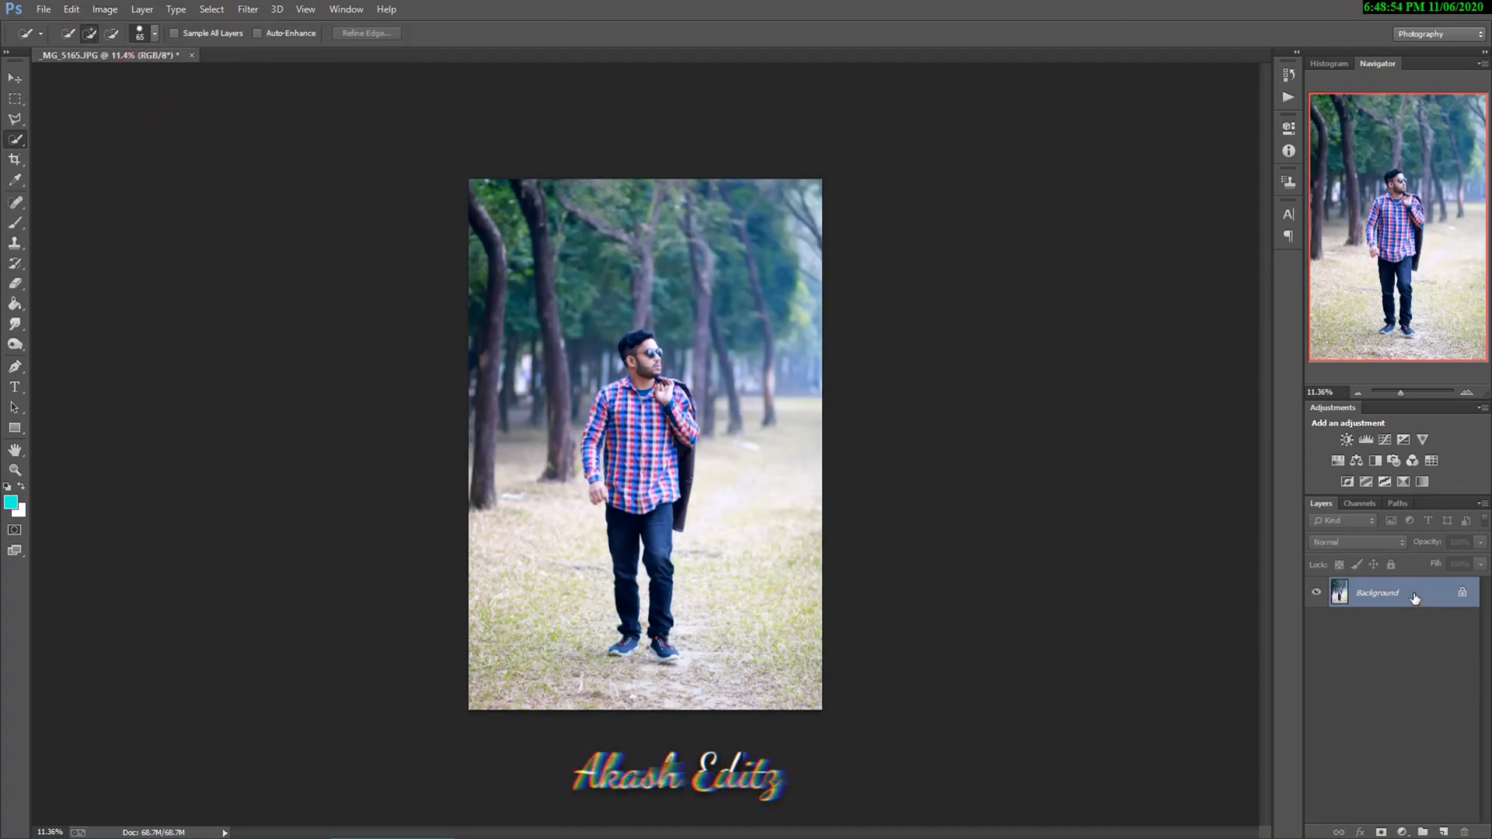
pyautogui.moveTo(1415, 598); pyautogui.dragTo(1443, 832)
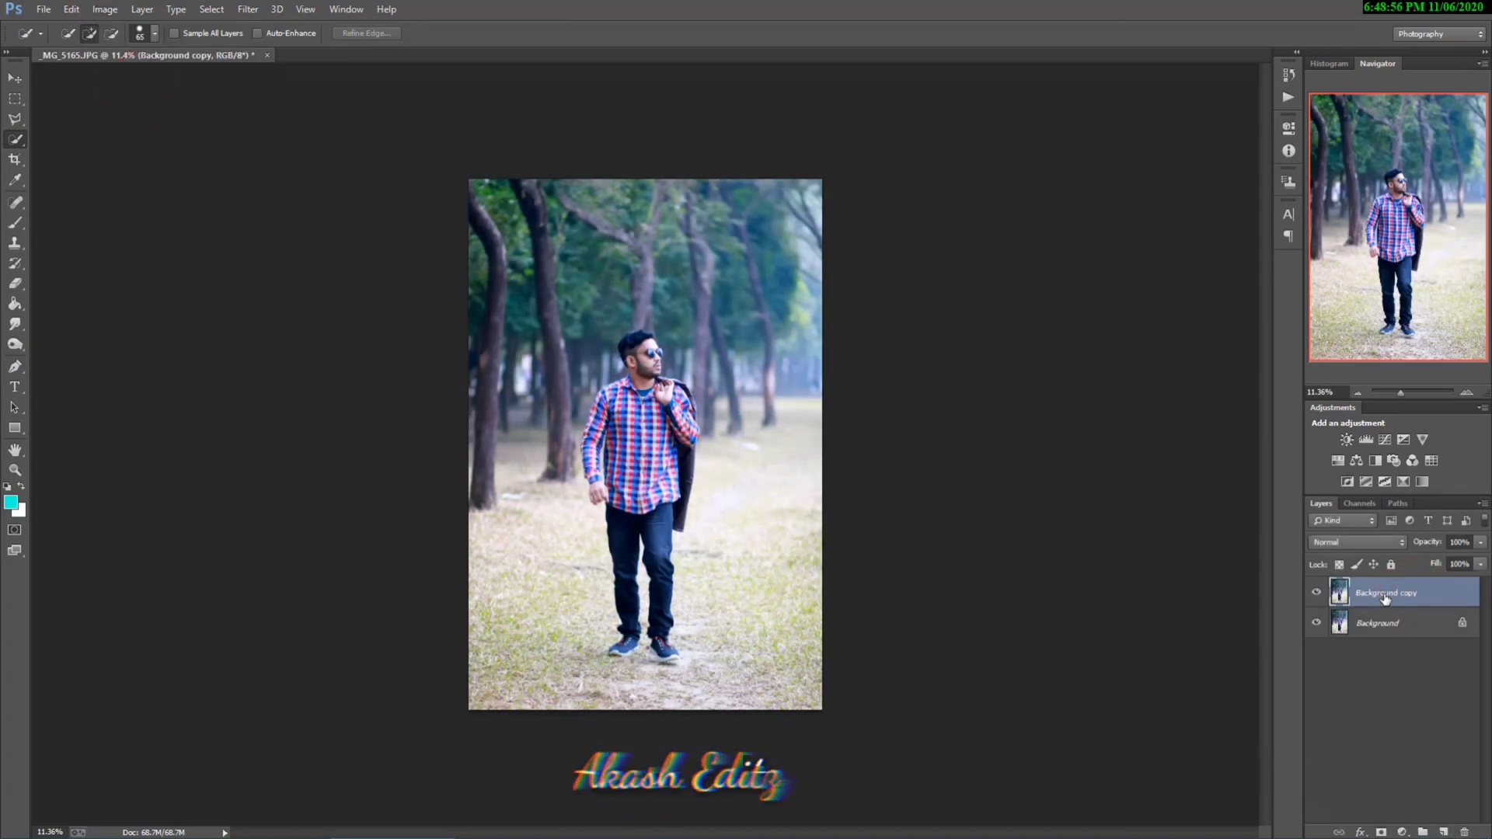
pyautogui.click(1464, 832)
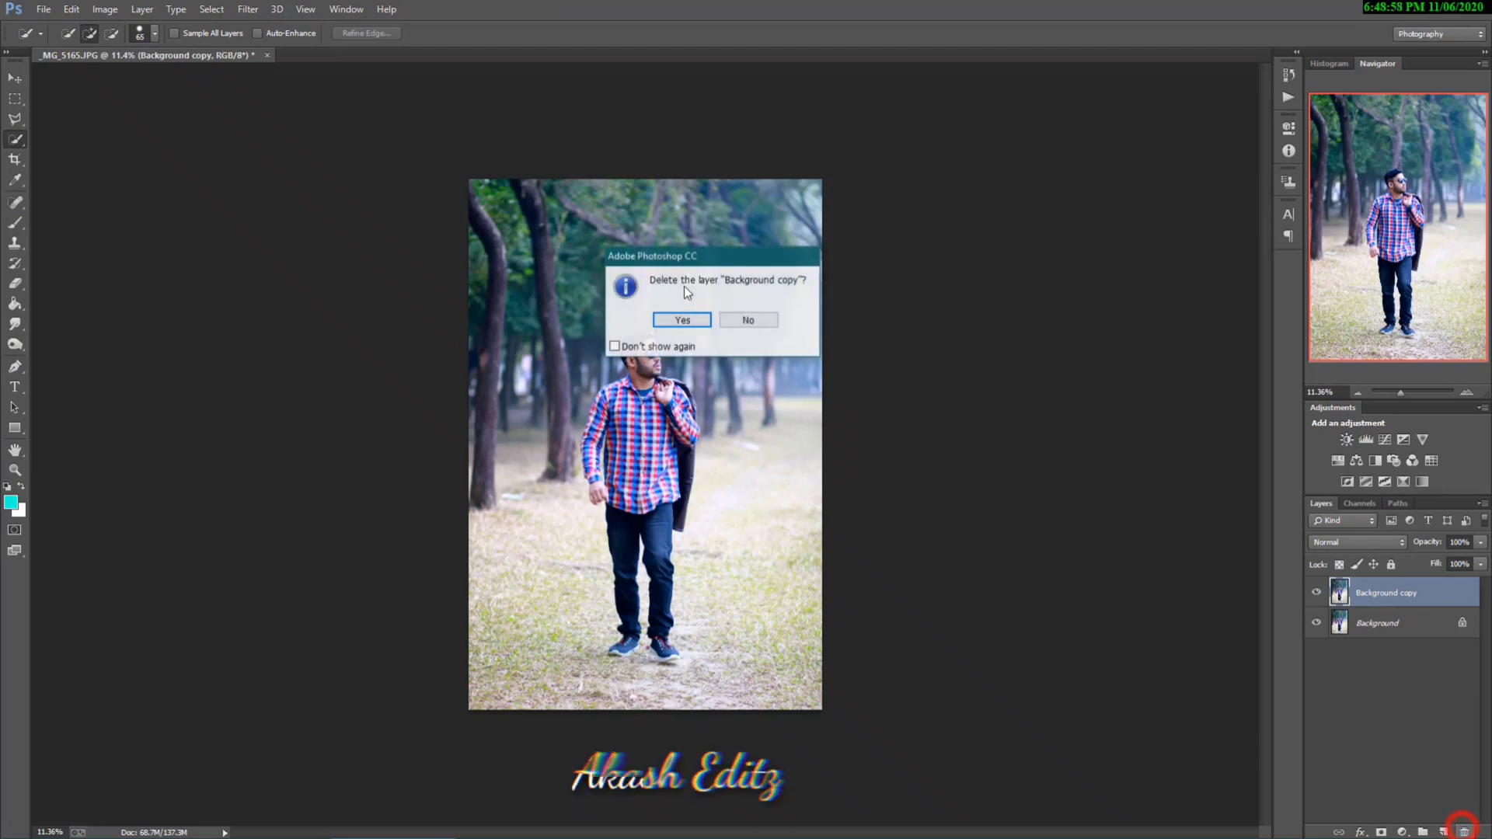
pyautogui.click(685, 320)
# Step: Select the man's head, sunglasses, raised hand and upper shirt on the Background layer with the Quick Selection tool
pyautogui.click(1391, 593)
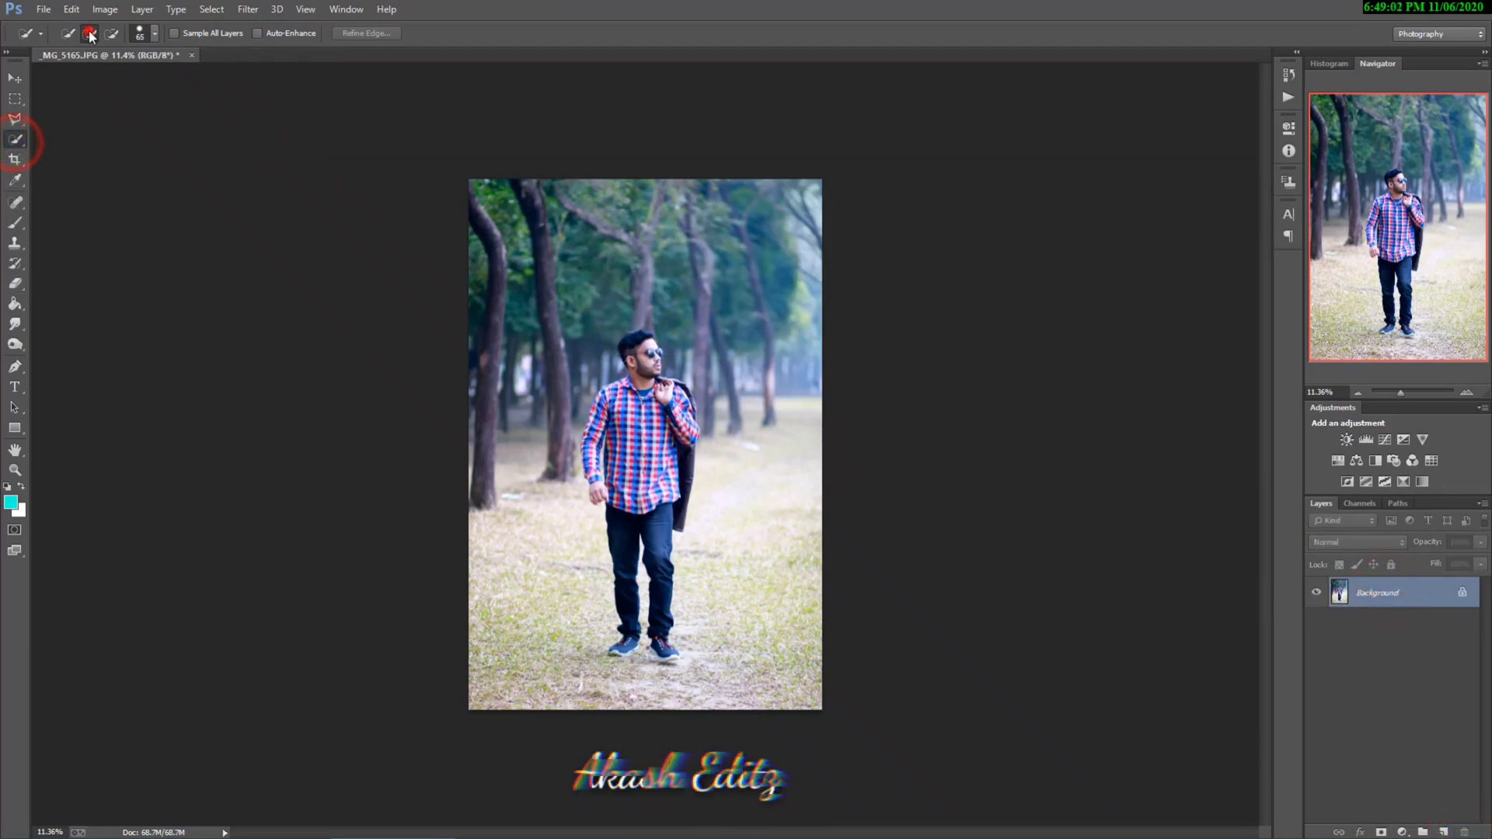
pyautogui.scroll(6, 659, 389)
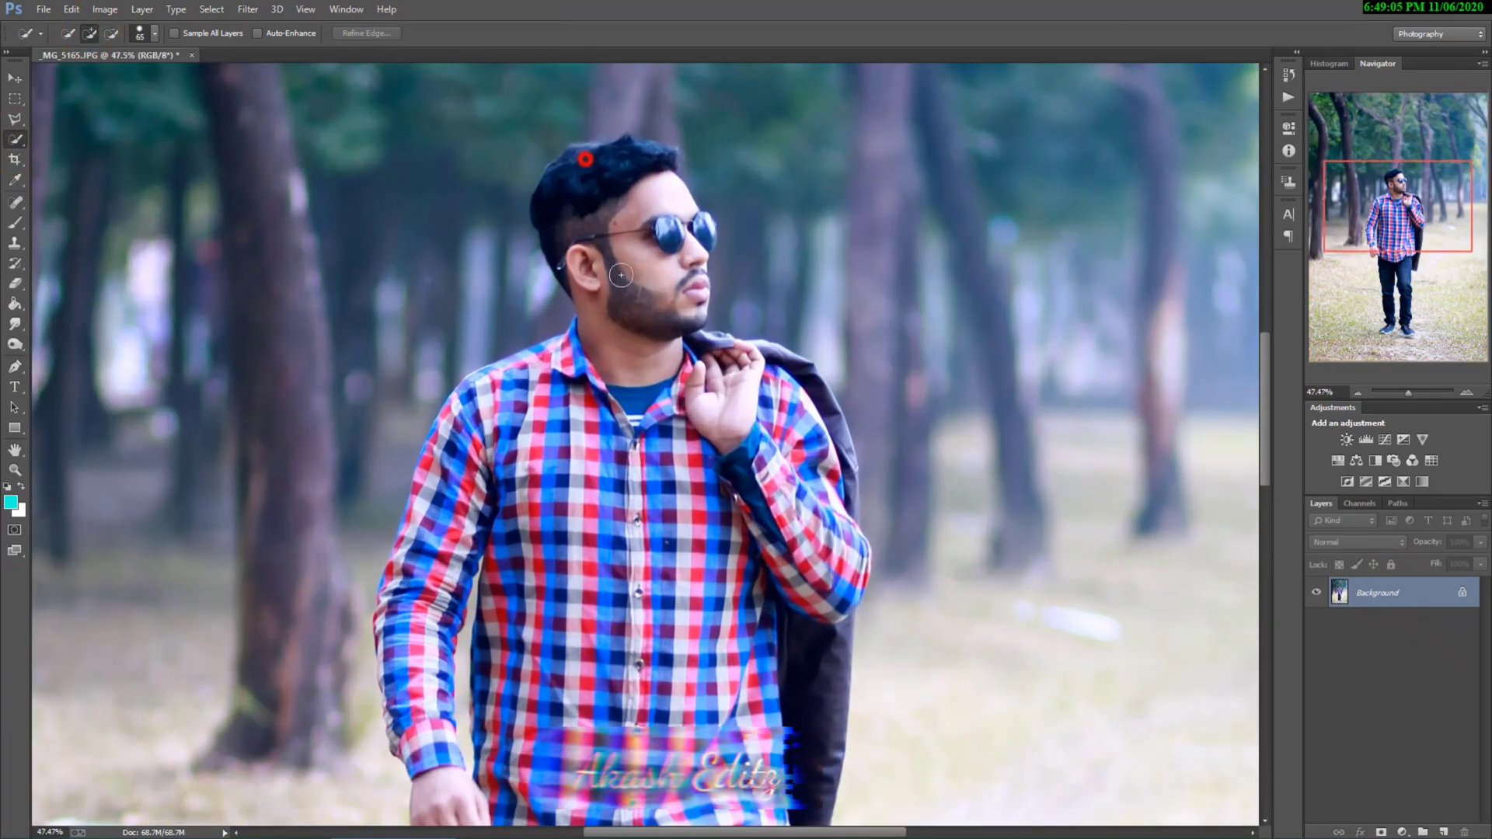
pyautogui.moveTo(585, 160)
pyautogui.mouseDown()
pyautogui.moveTo(650, 154)
pyautogui.moveTo(629, 319)
pyautogui.moveTo(661, 305)
pyautogui.mouseUp()
pyautogui.click(676, 302)
pyautogui.click(701, 232)
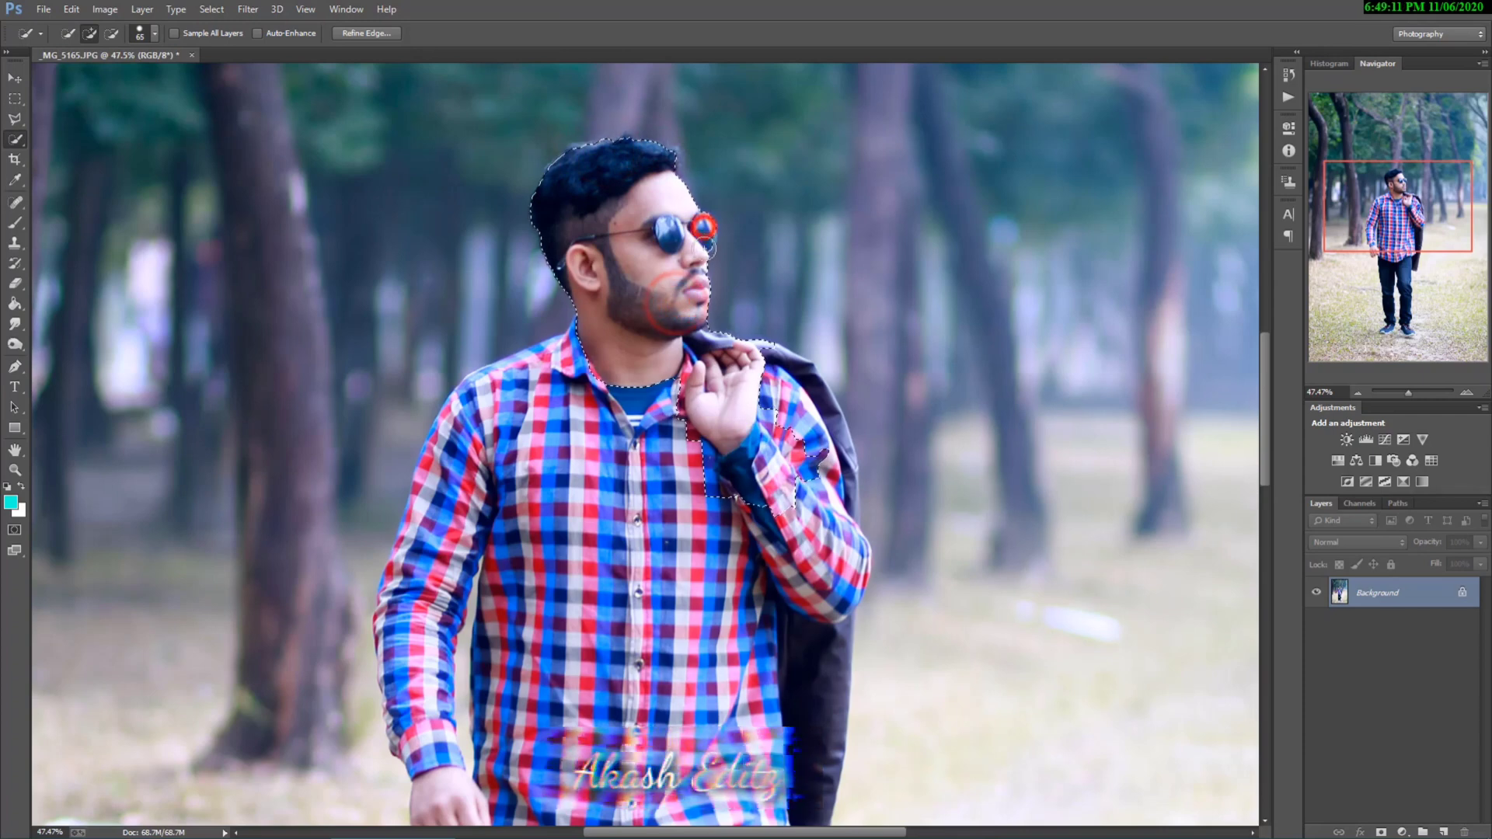
pyautogui.click(701, 234)
pyautogui.moveTo(706, 240)
pyautogui.mouseDown()
pyautogui.moveTo(718, 327)
pyautogui.moveTo(807, 429)
pyautogui.moveTo(653, 558)
pyautogui.moveTo(539, 536)
pyautogui.moveTo(582, 428)
pyautogui.moveTo(541, 375)
pyautogui.moveTo(453, 459)
pyautogui.moveTo(414, 608)
pyautogui.moveTo(427, 677)
pyautogui.mouseUp()
# Step: Extend the selection over the rest of the shirt, the lowered hand, the hanging jacket and the upper trousers
pyautogui.scroll(-3, 427, 677)
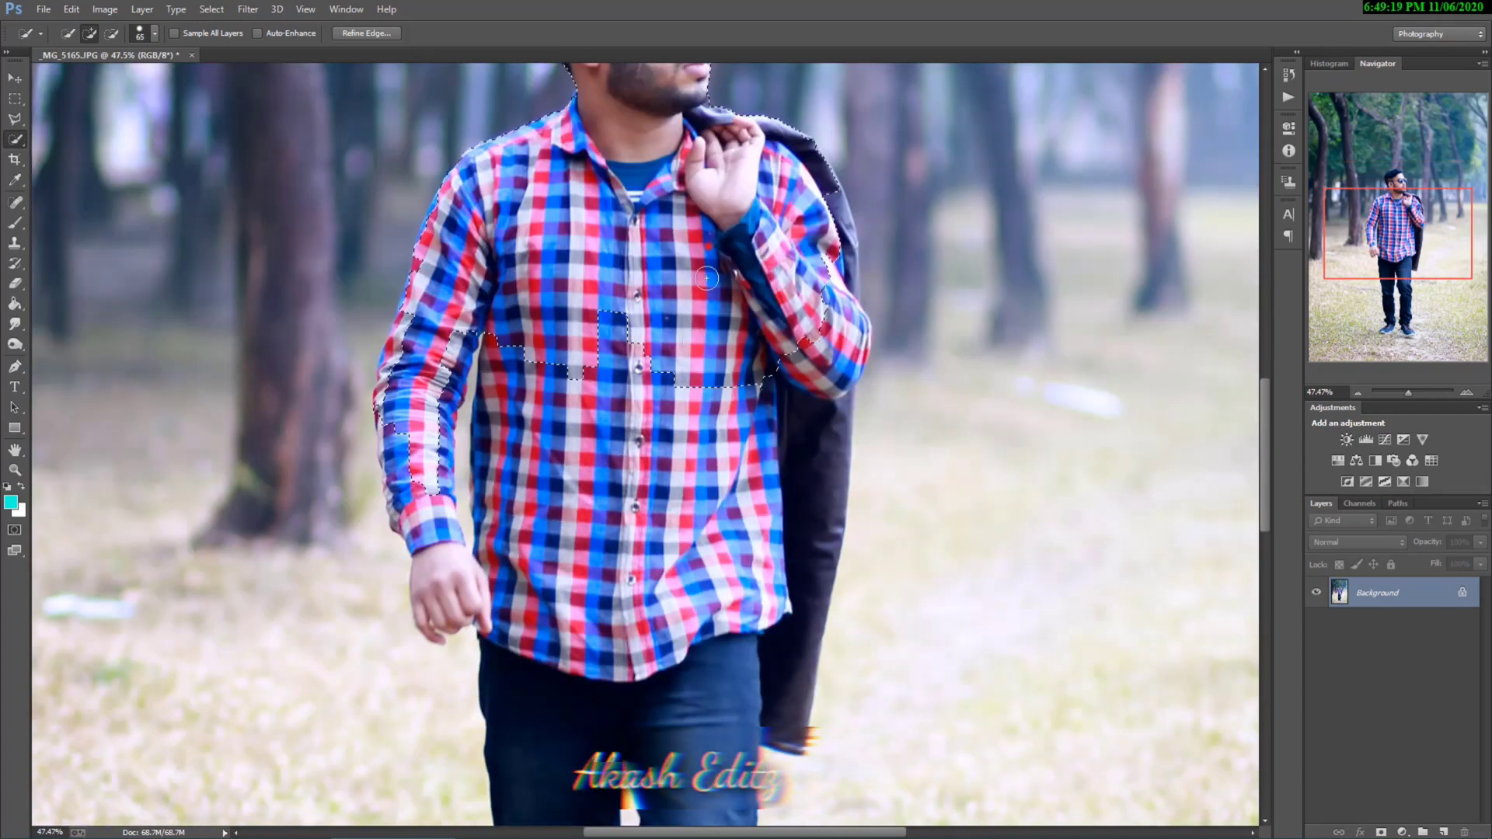
pyautogui.moveTo(671, 391)
pyautogui.mouseDown()
pyautogui.moveTo(660, 497)
pyautogui.moveTo(555, 655)
pyautogui.moveTo(622, 683)
pyautogui.moveTo(712, 679)
pyautogui.moveTo(626, 332)
pyautogui.mouseUp()
pyautogui.scroll(-3, 498, 365)
pyautogui.moveTo(477, 485)
pyautogui.mouseDown()
pyautogui.moveTo(458, 356)
pyautogui.moveTo(487, 321)
pyautogui.moveTo(385, 188)
pyautogui.mouseUp()
# Step: Add the lower parts of both trouser legs down to the ankles to the selection
pyautogui.scroll(-2, 484, 375)
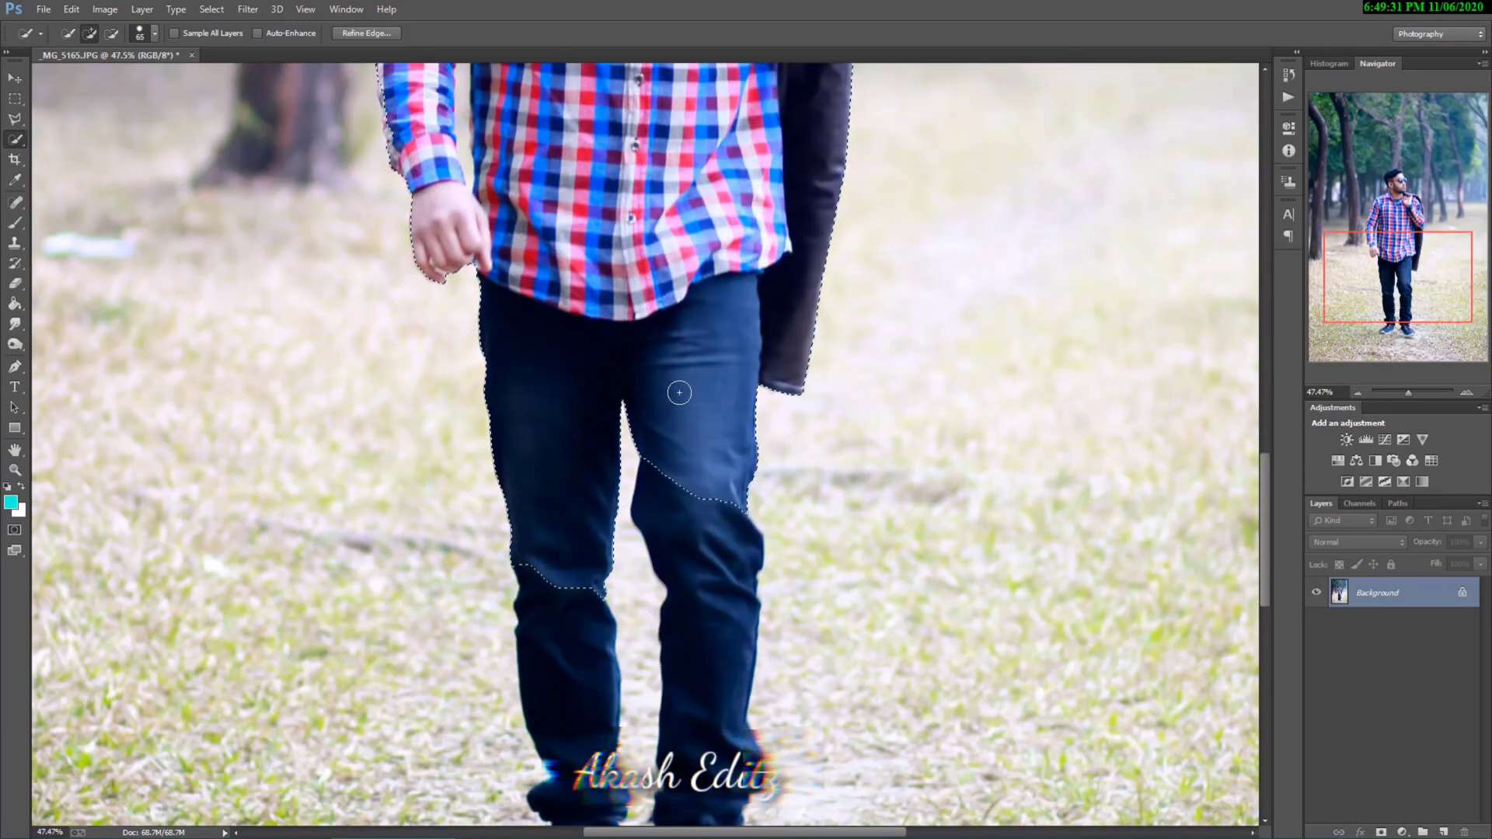
pyautogui.moveTo(692, 519); pyautogui.dragTo(716, 657)
pyautogui.scroll(-3, 711, 652)
pyautogui.moveTo(558, 347)
pyautogui.mouseDown()
pyautogui.moveTo(572, 451)
pyautogui.moveTo(588, 452)
pyautogui.mouseUp()
# Step: Add both shoes, including their soles and toes, to the selection
pyautogui.scroll(-3, 573, 445)
pyautogui.moveTo(504, 487)
pyautogui.mouseDown()
pyautogui.moveTo(550, 492)
pyautogui.moveTo(584, 490)
pyautogui.mouseUp()
pyautogui.click(602, 471)
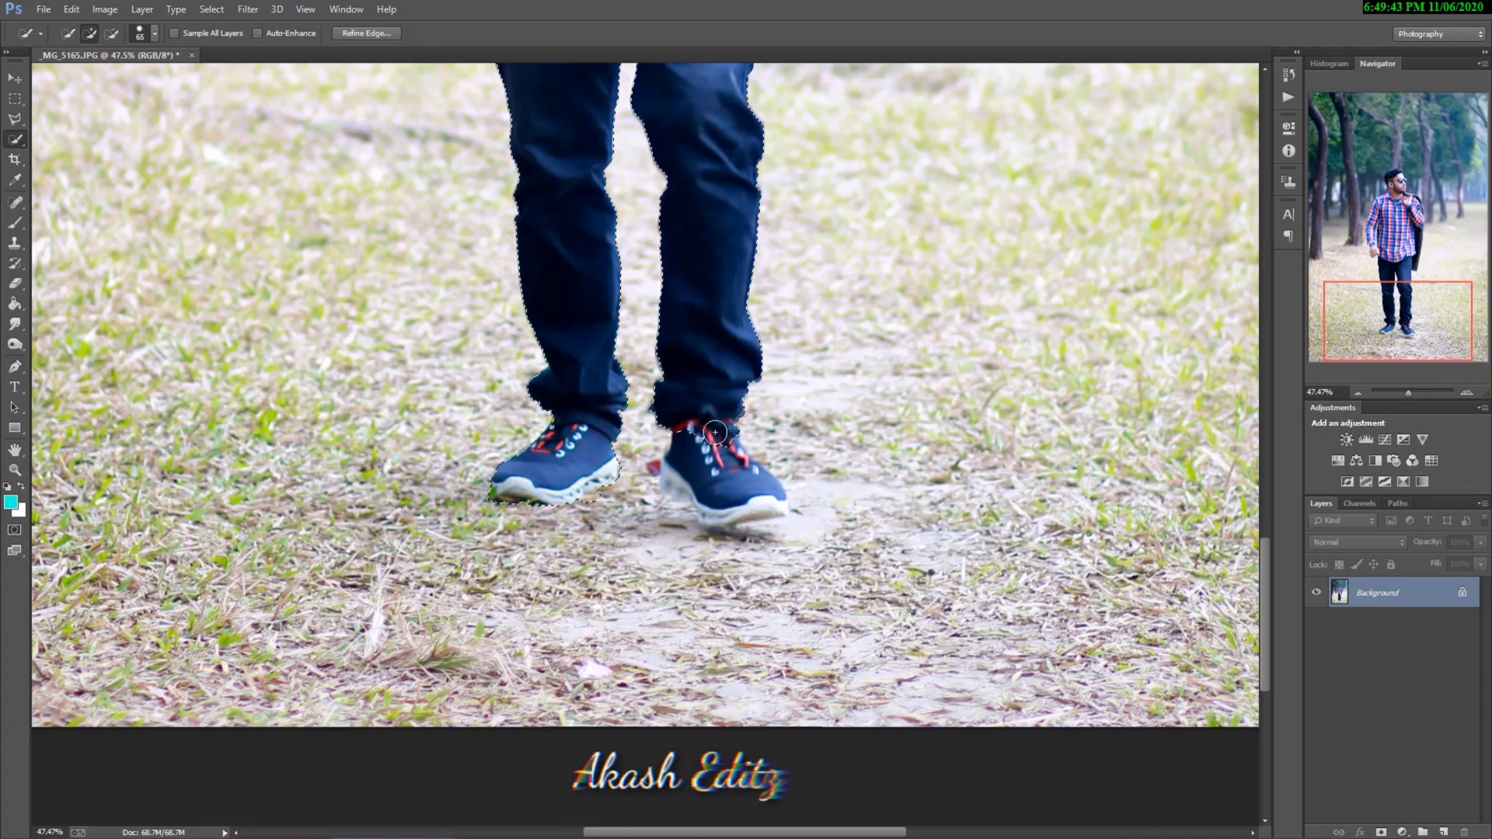
pyautogui.moveTo(714, 449)
pyautogui.mouseDown()
pyautogui.moveTo(719, 489)
pyautogui.moveTo(672, 457)
pyautogui.moveTo(697, 518)
pyautogui.moveTo(745, 522)
pyautogui.moveTo(775, 515)
pyautogui.mouseUp()
pyautogui.click(672, 459)
pyautogui.click(738, 461)
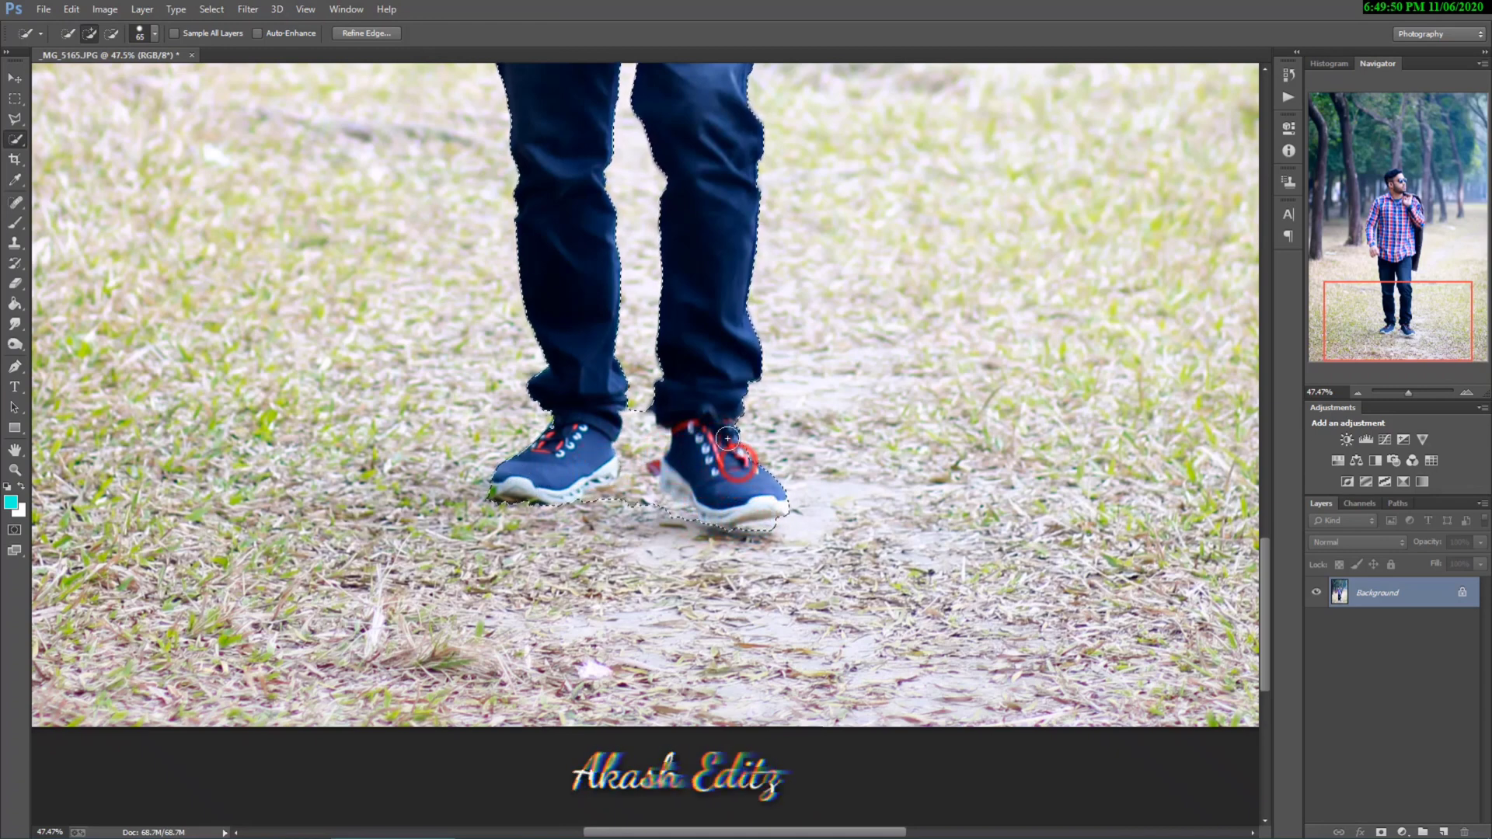
pyautogui.click(779, 503)
# Step: Add the missed outer edge of the lowered arm's sleeve, from the cuff to the elbow, to the selection
pyautogui.scroll(17, 716, 444)
pyautogui.scroll(3, 392, 375)
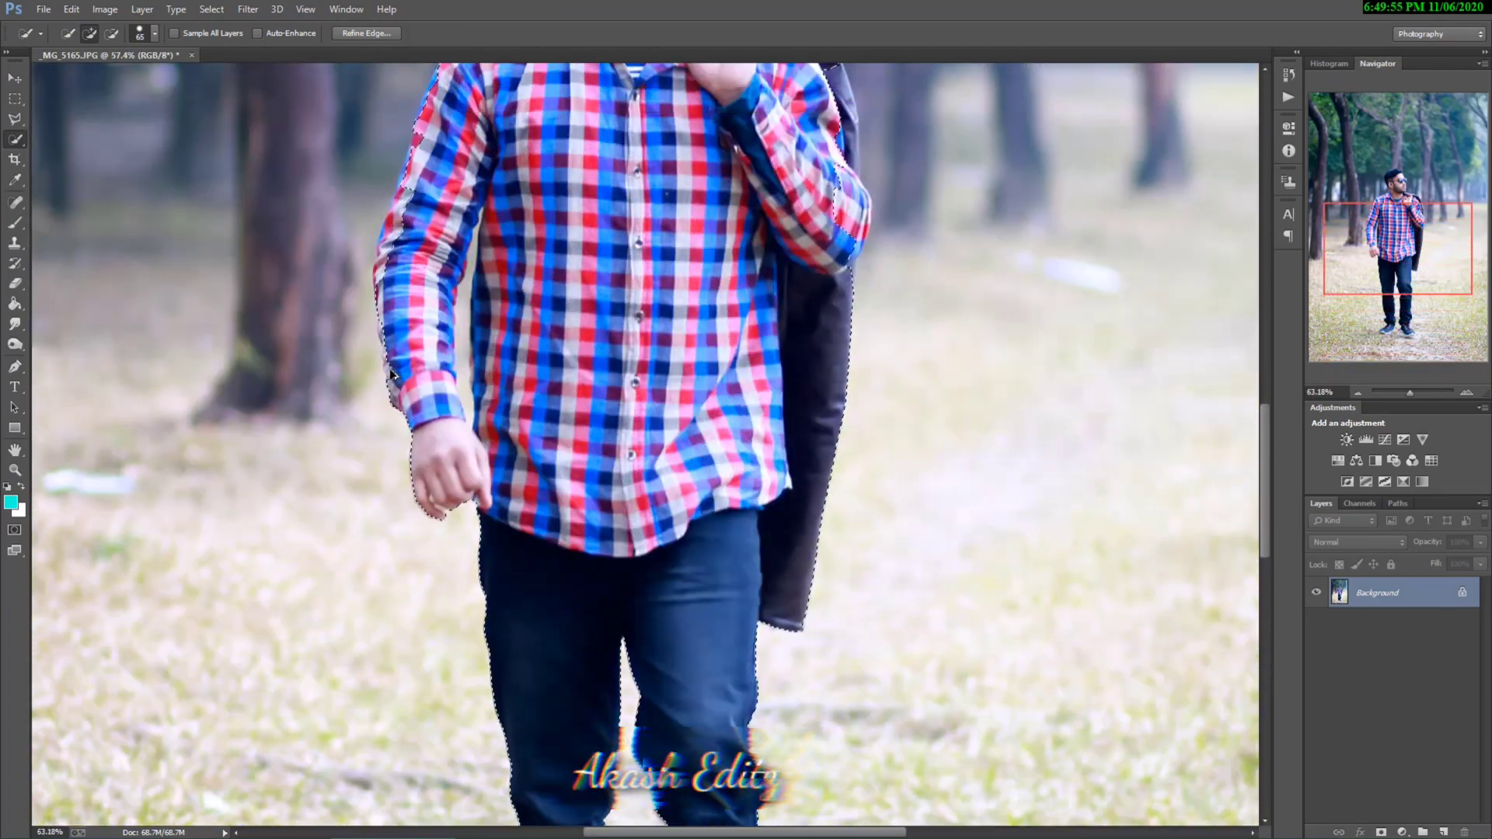
pyautogui.scroll(1, 392, 375)
pyautogui.click(428, 334)
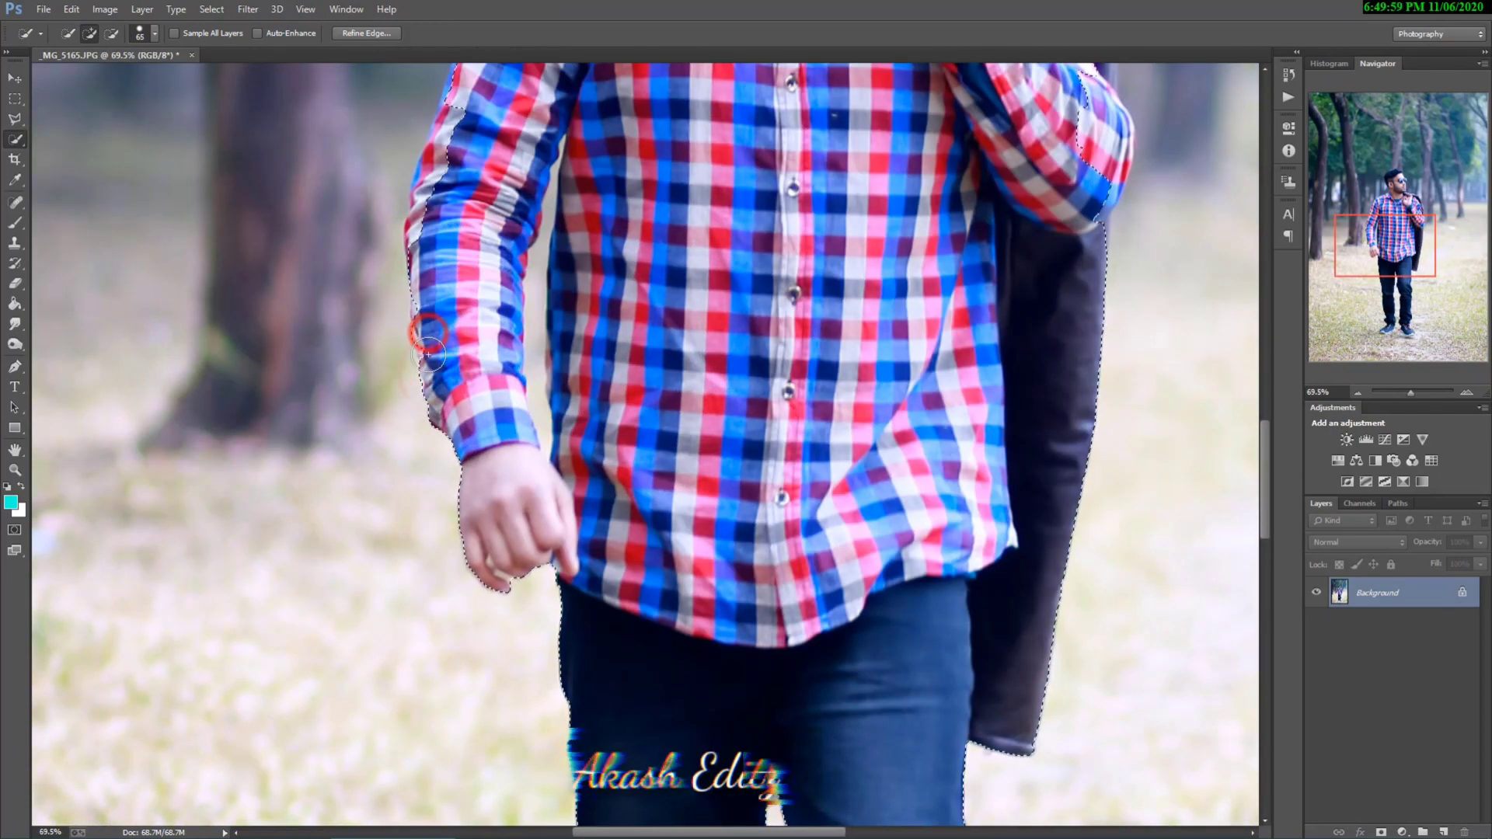
pyautogui.click(426, 306)
pyautogui.scroll(1, 424, 231)
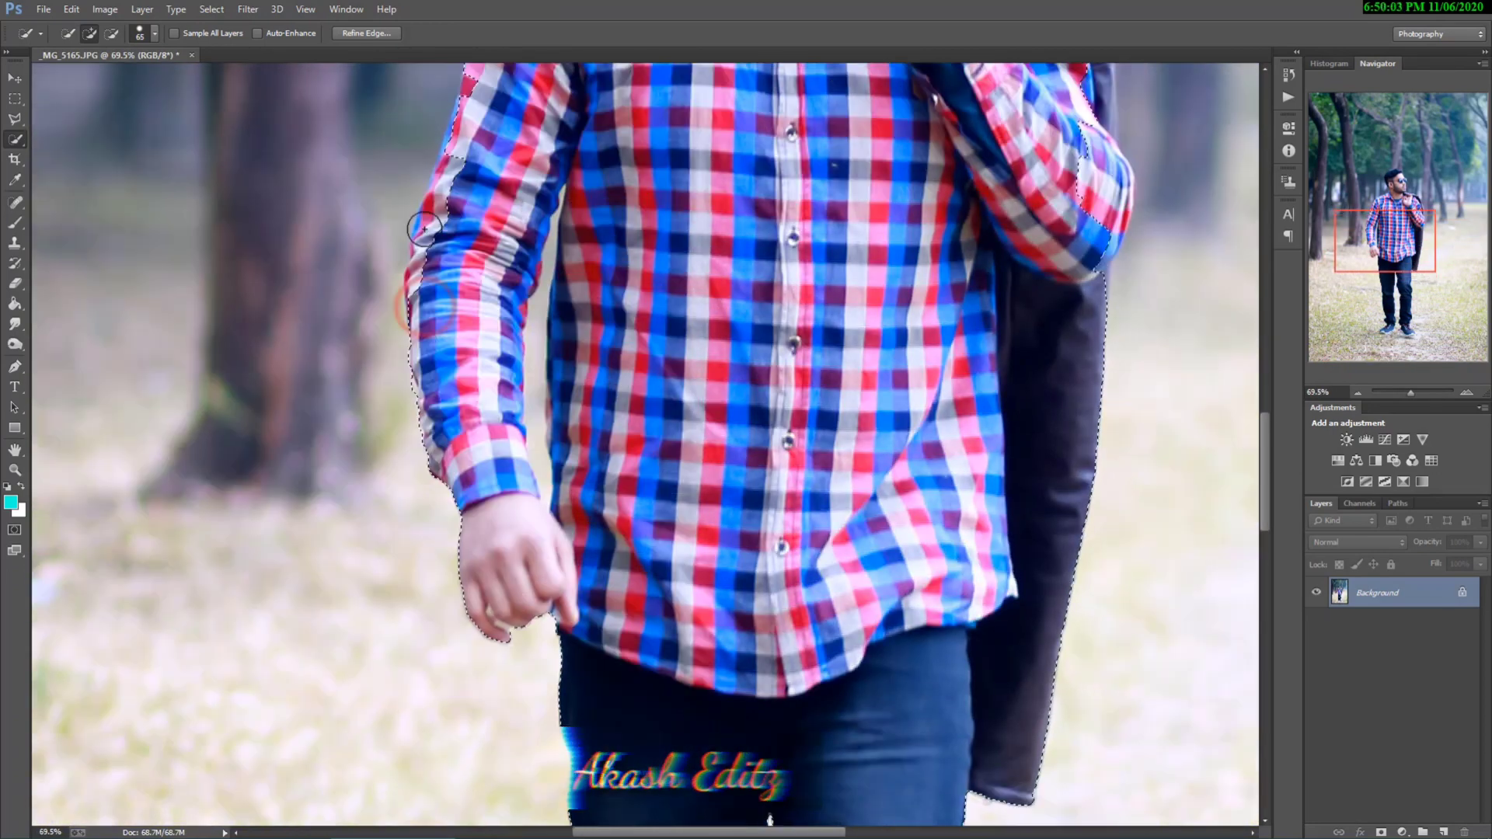
pyautogui.click(423, 280)
pyautogui.click(427, 250)
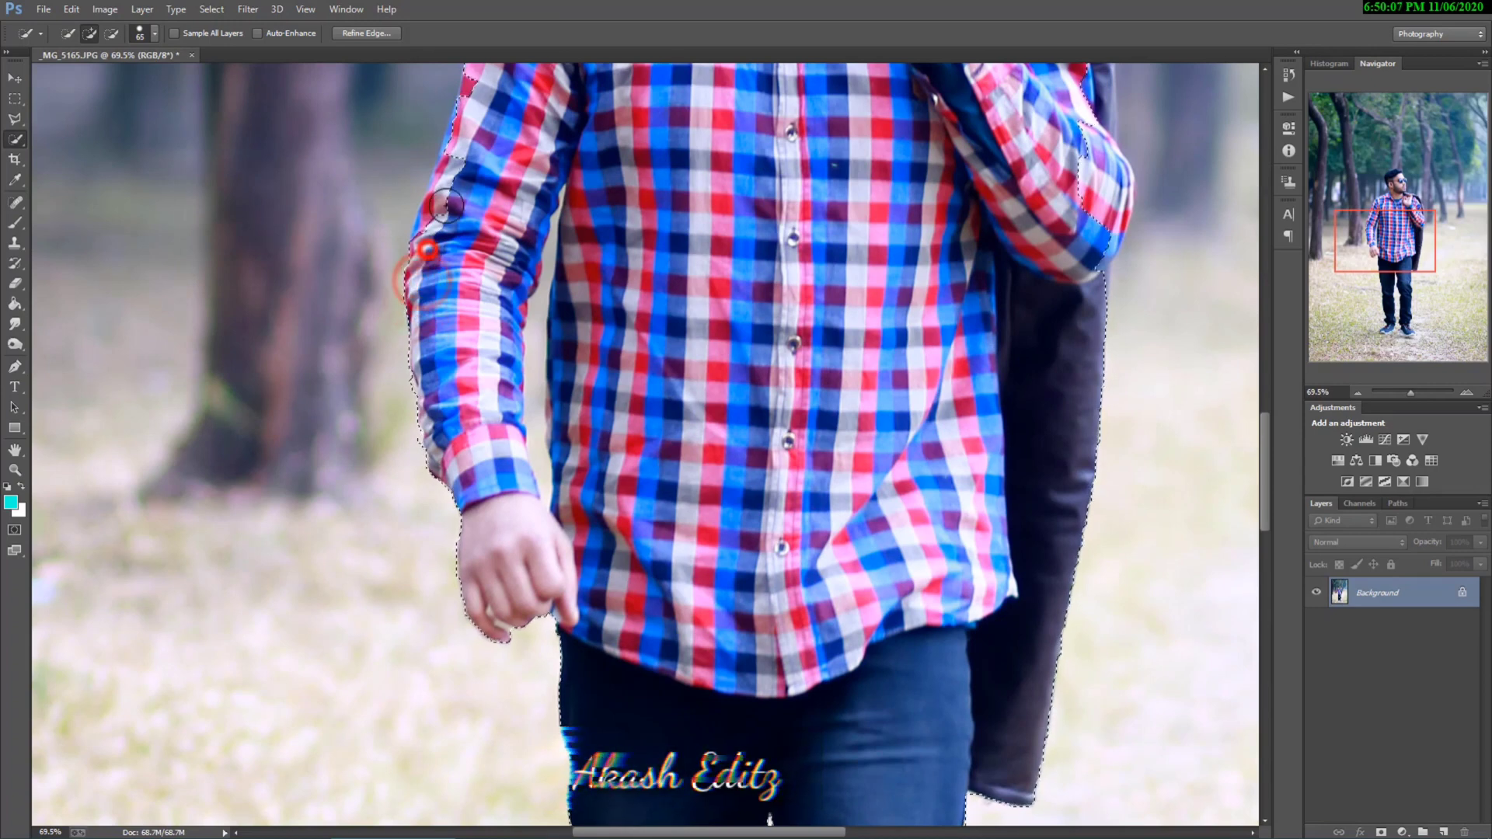
# Step: Add the missed outer edge of the lowered arm's upper sleeve, up to the shoulder, to the selection
pyautogui.scroll(2, 458, 213)
pyautogui.click(459, 243)
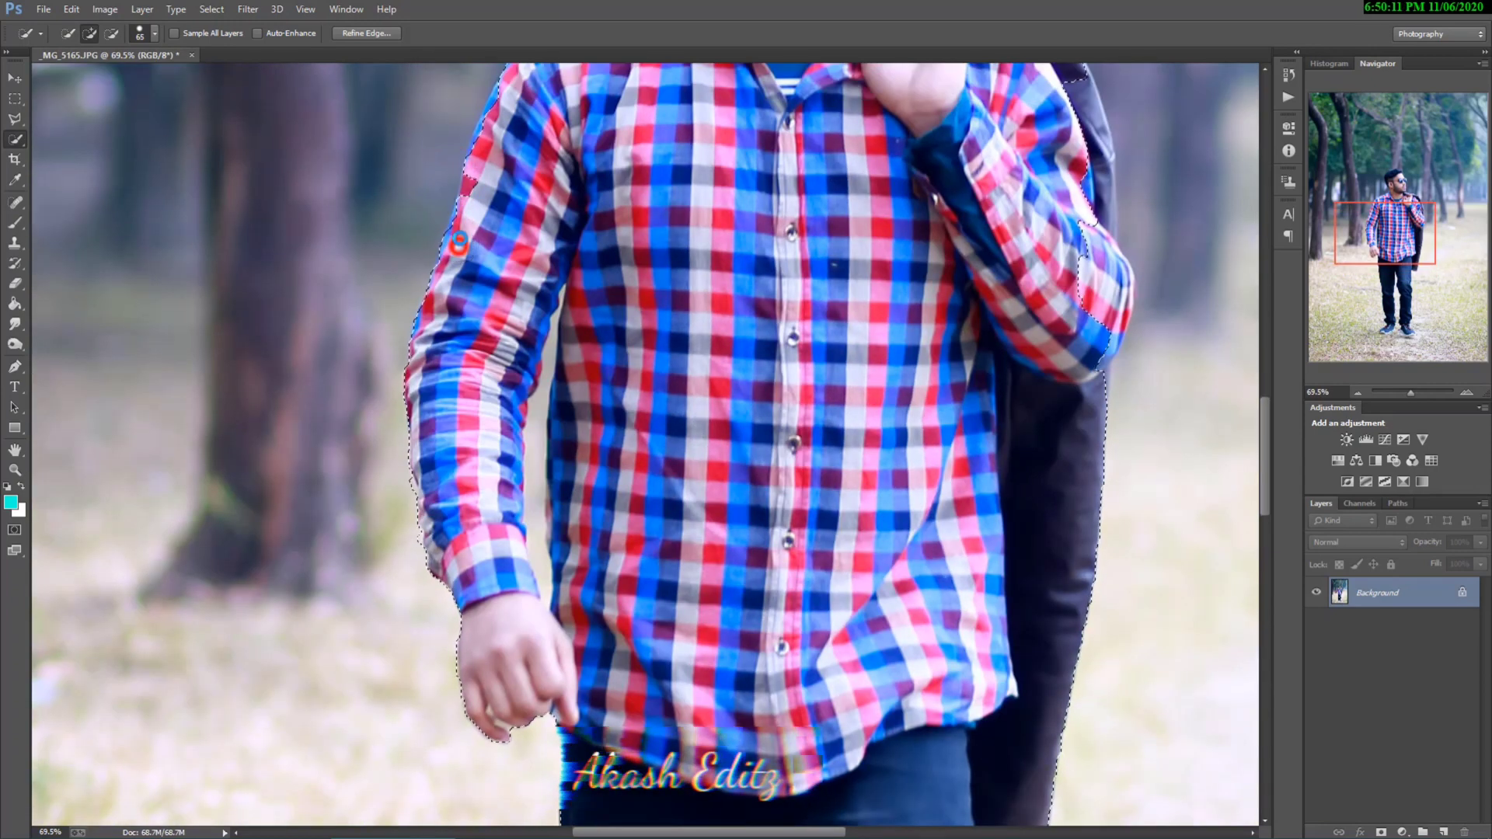
pyautogui.click(467, 204)
pyautogui.click(475, 187)
pyautogui.scroll(2, 498, 187)
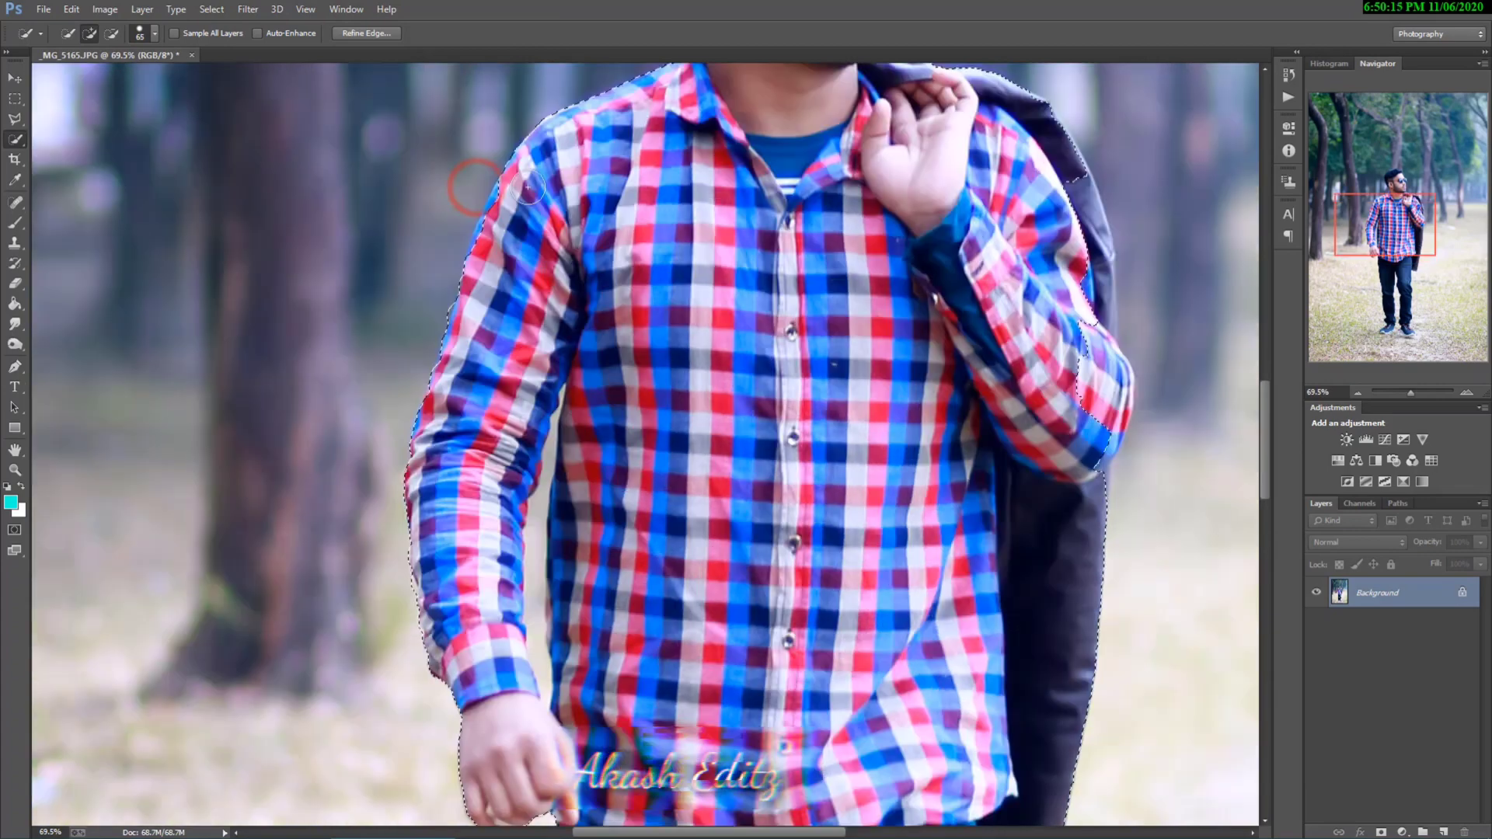
pyautogui.scroll(2, 527, 188)
pyautogui.click(509, 202)
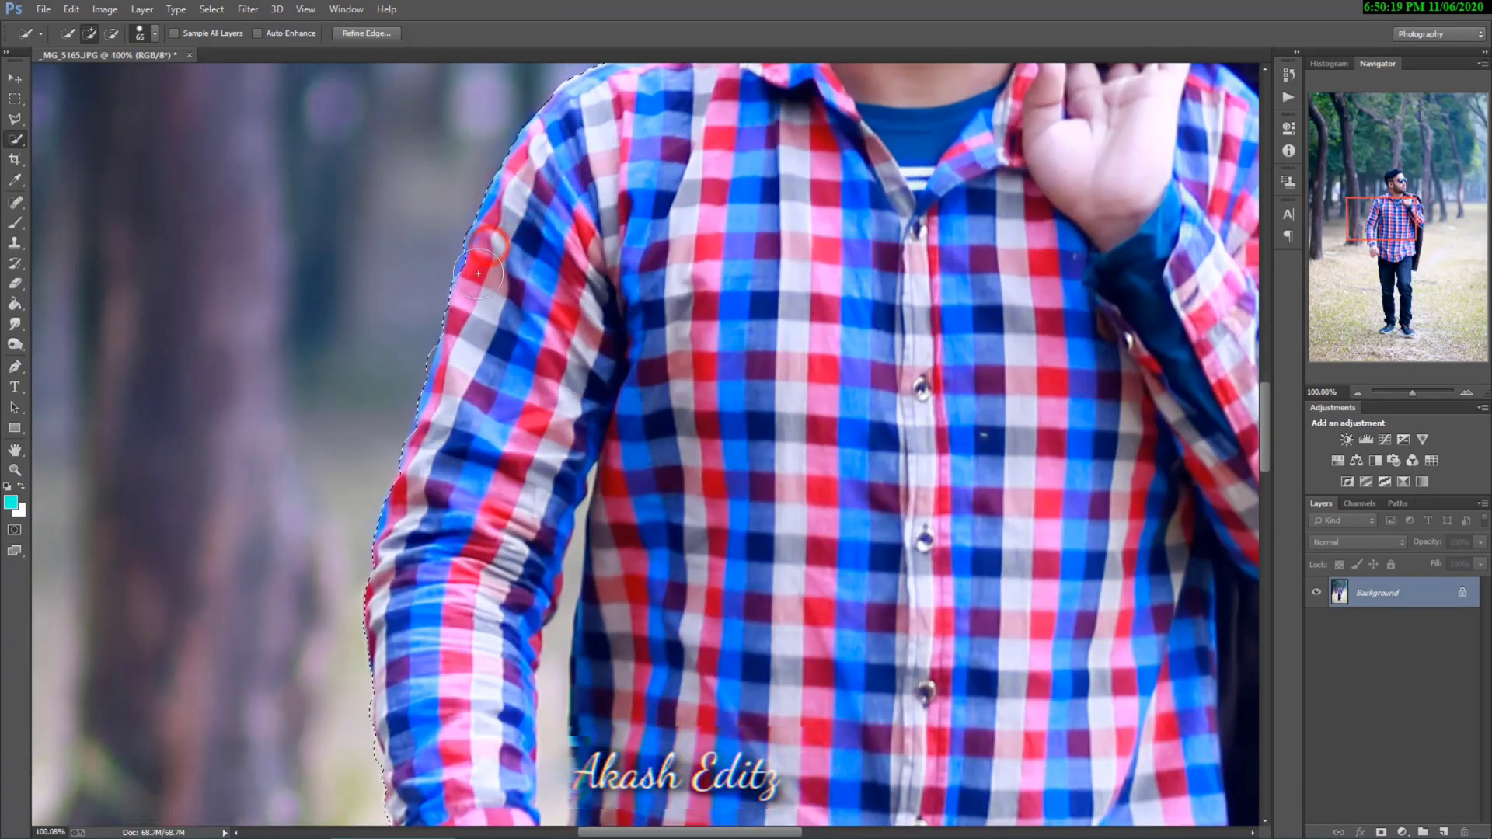
# Step: Add the jacket's outer edge and the bent arm's elbow to the selection
pyautogui.scroll(-3, 474, 280)
pyautogui.hscroll(3, 893, 323)
pyautogui.scroll(3, 893, 323)
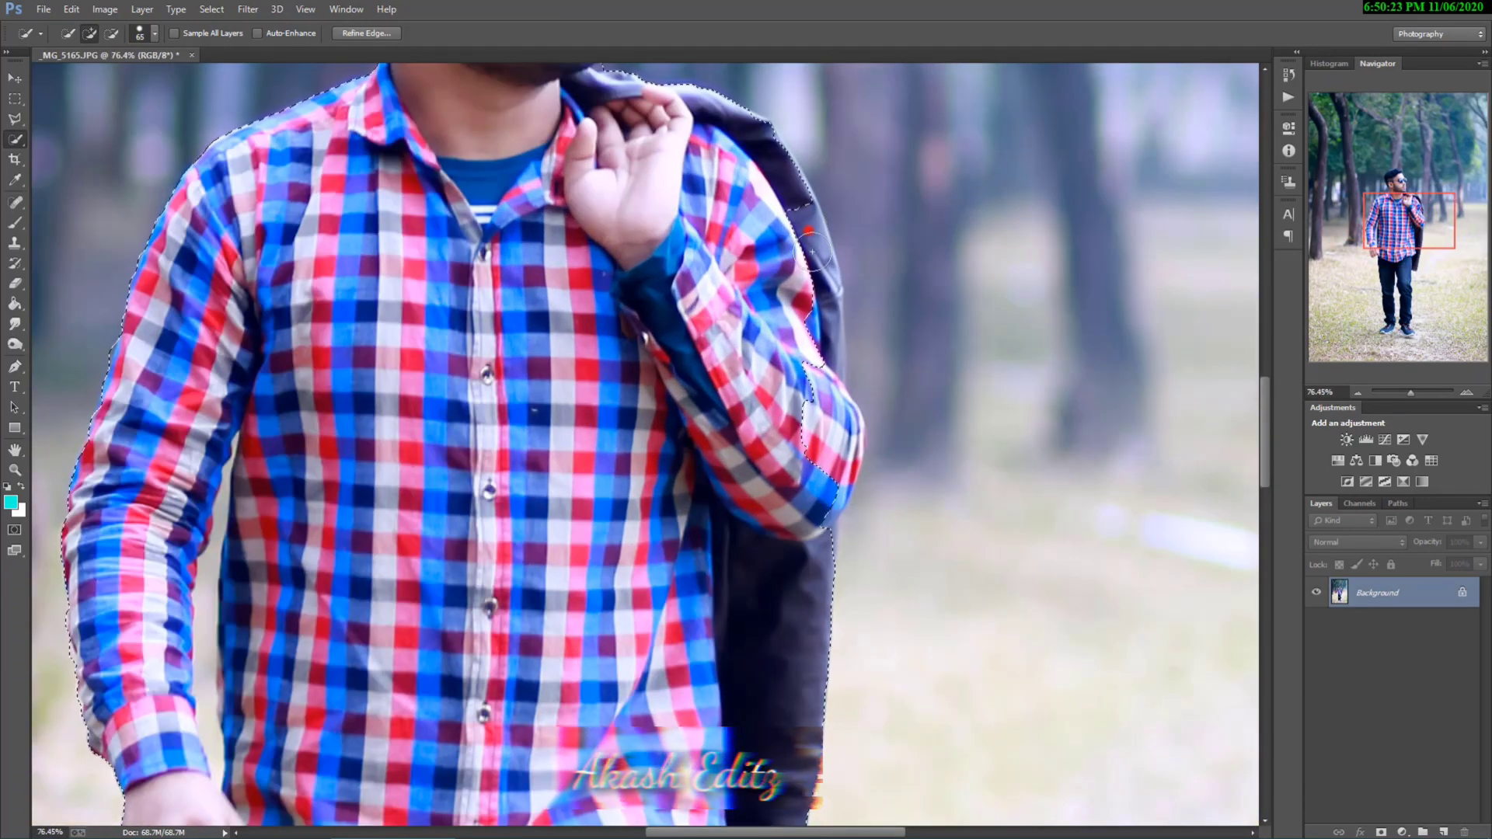
pyautogui.moveTo(821, 279); pyautogui.dragTo(827, 453)
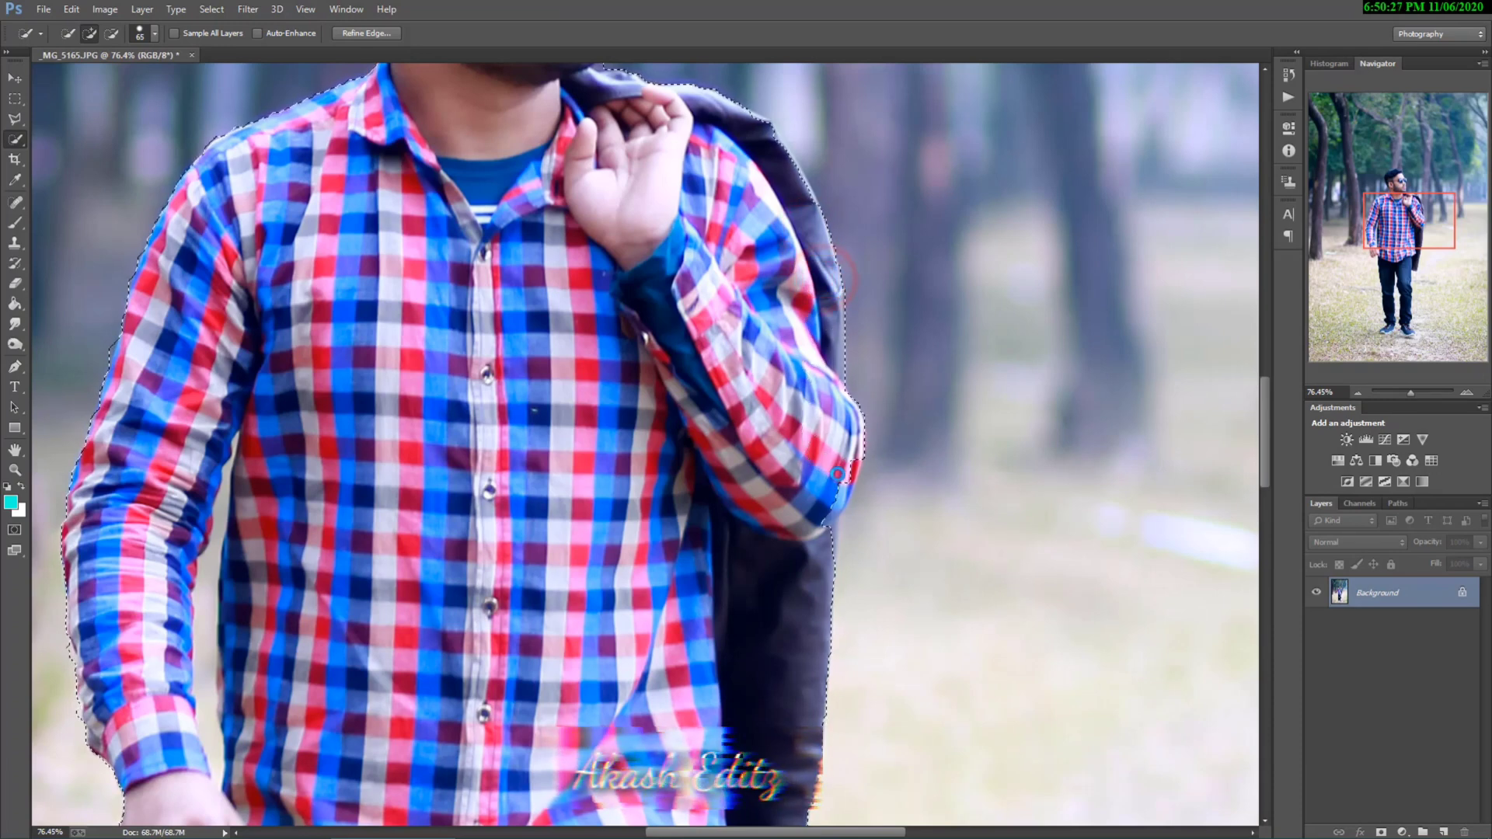
pyautogui.click(846, 470)
pyautogui.click(825, 500)
# Step: Touch up the selection along the jacket draped over the shoulder and the bent arm
pyautogui.scroll(3, 825, 501)
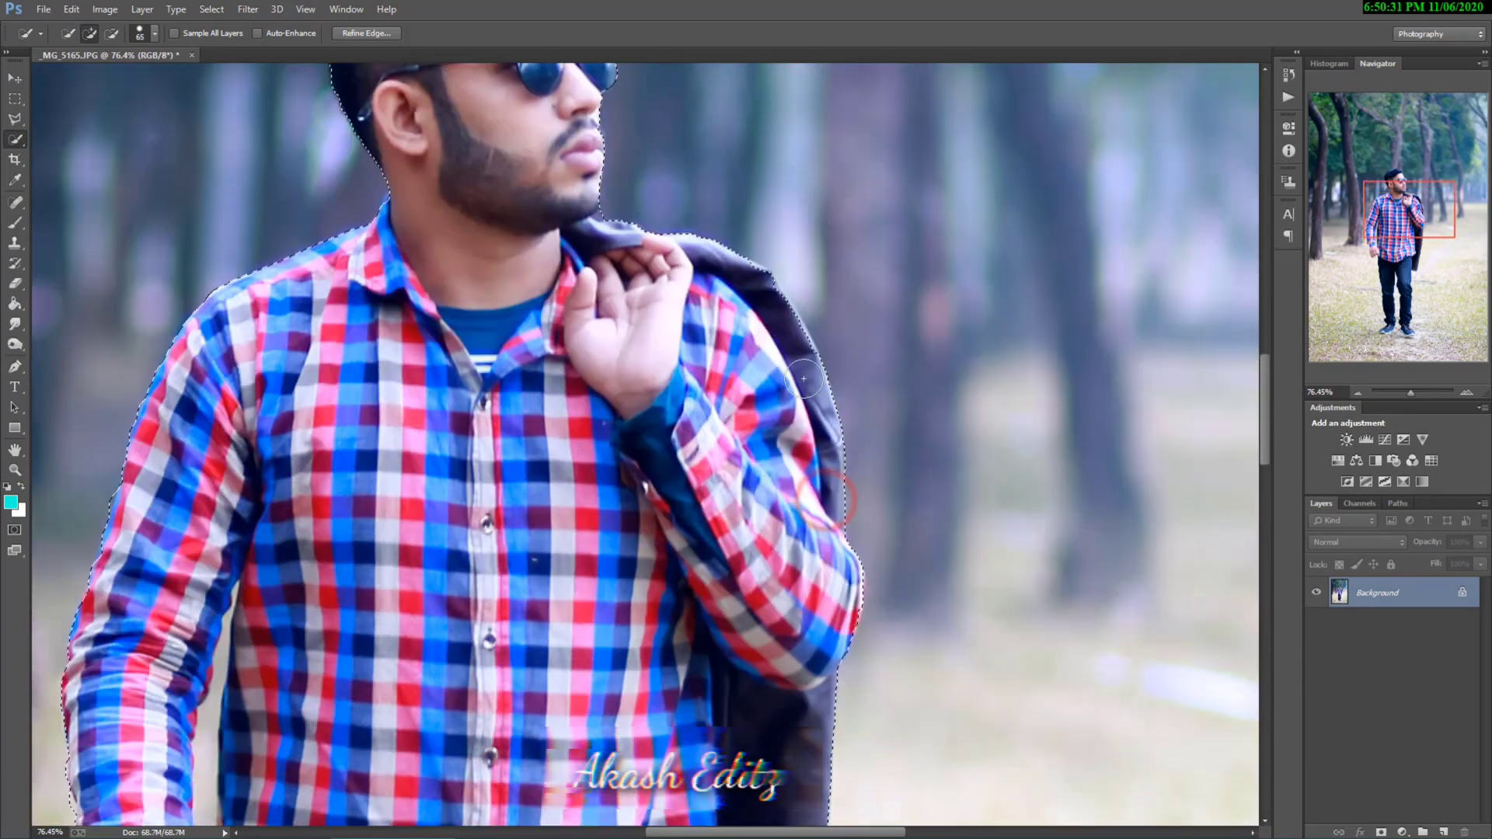
pyautogui.scroll(3, 759, 295)
pyautogui.click(756, 280)
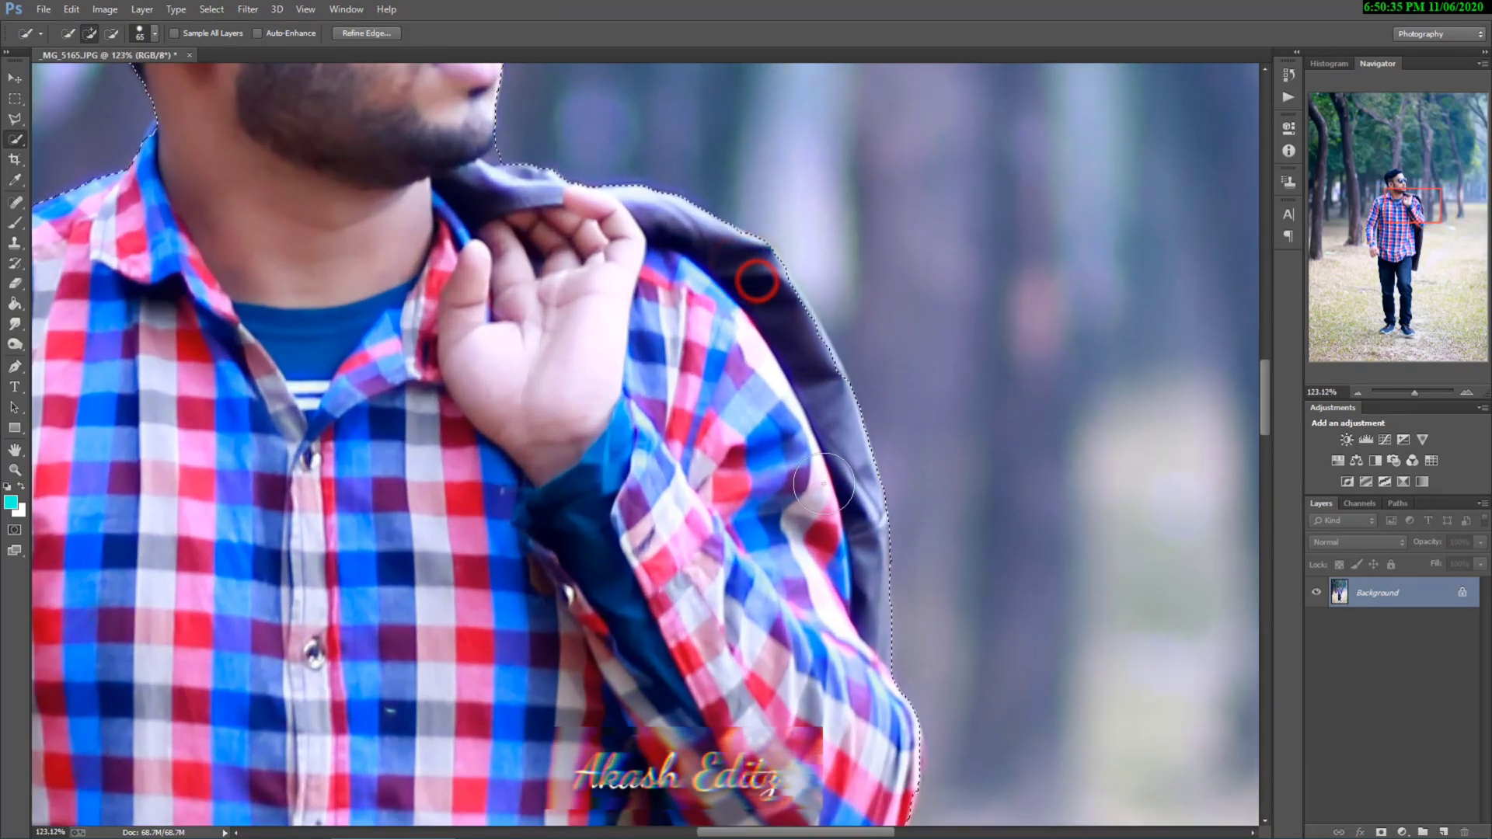
pyautogui.click(808, 363)
pyautogui.click(783, 318)
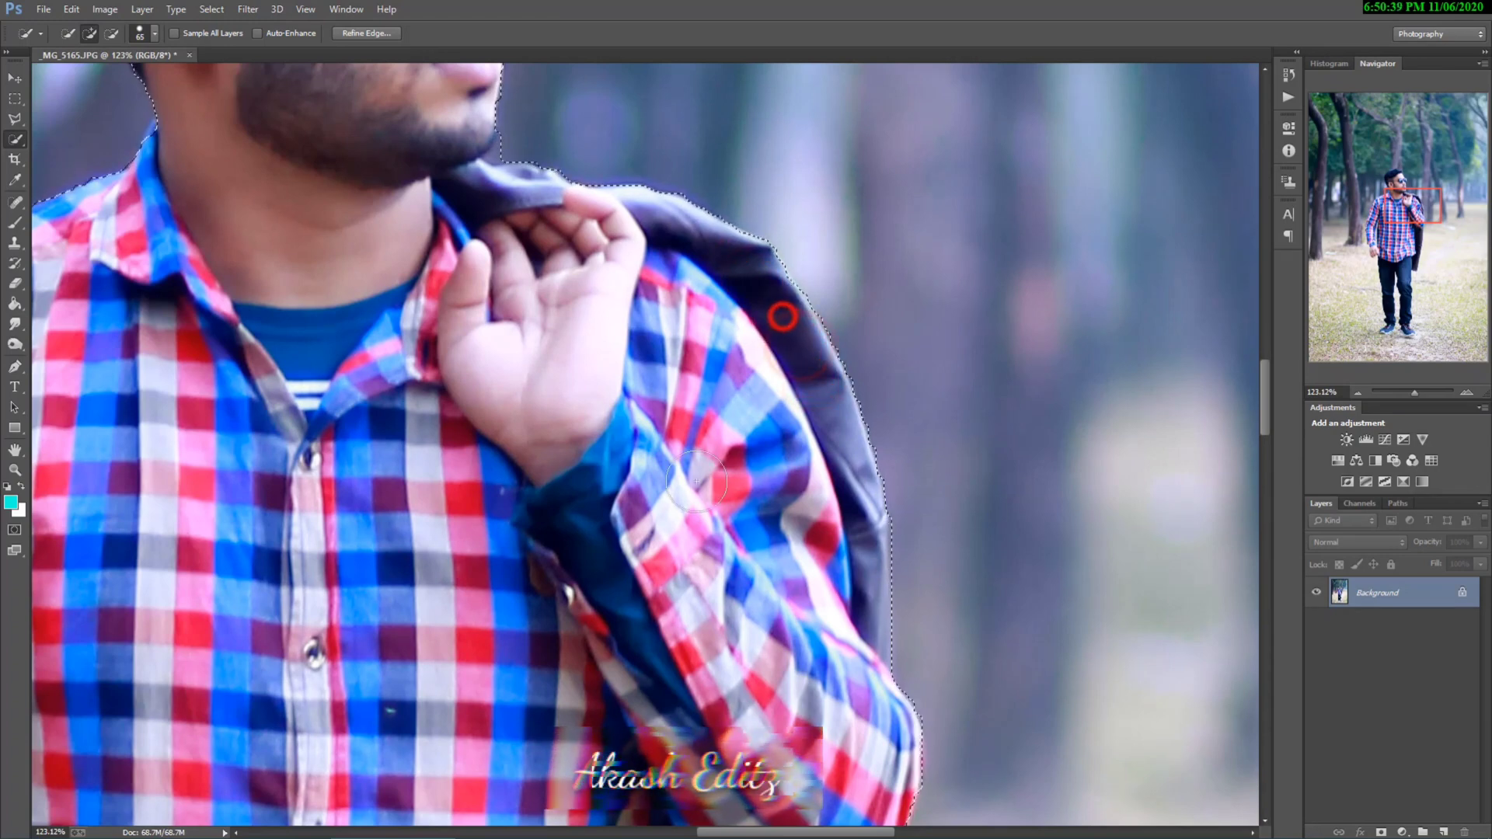
pyautogui.scroll(-2, 876, 656)
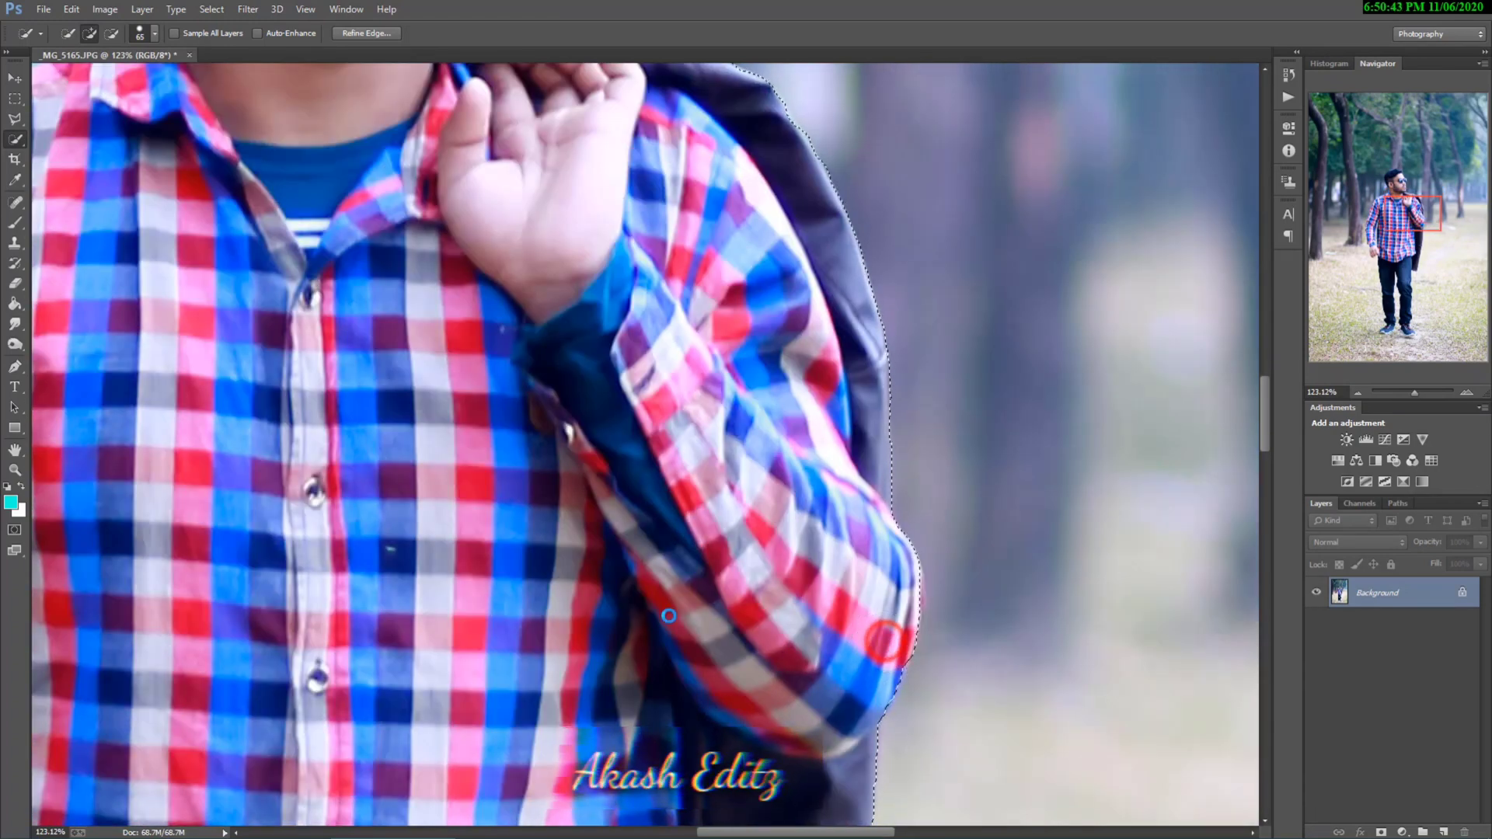
# Step: Touch up the selection along the top and front of the man's hair
pyautogui.scroll(8, 666, 602)
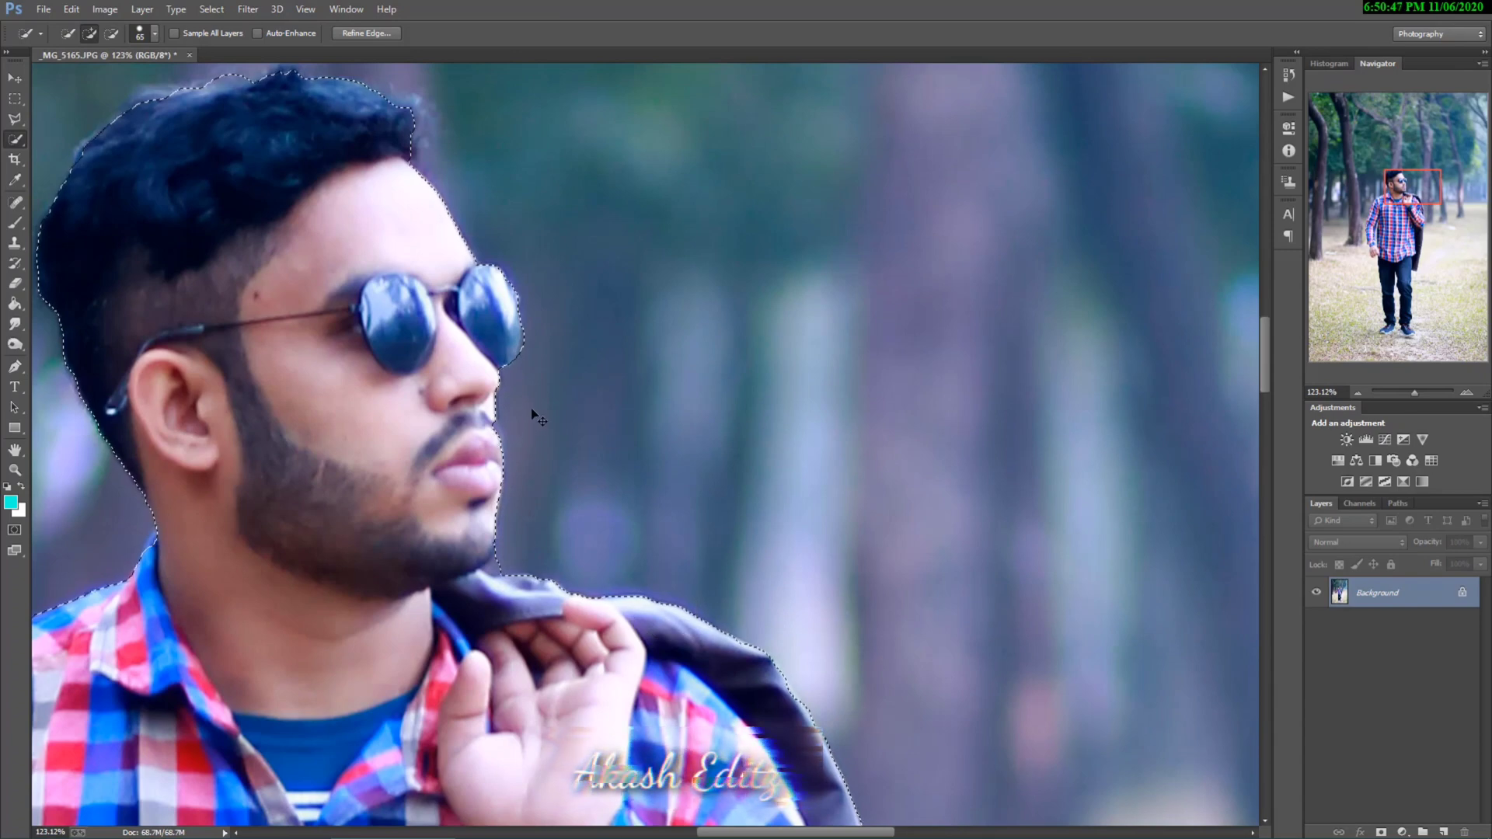
pyautogui.moveTo(532, 412); pyautogui.dragTo(608, 463)
pyautogui.click(229, 165)
pyautogui.click(457, 166)
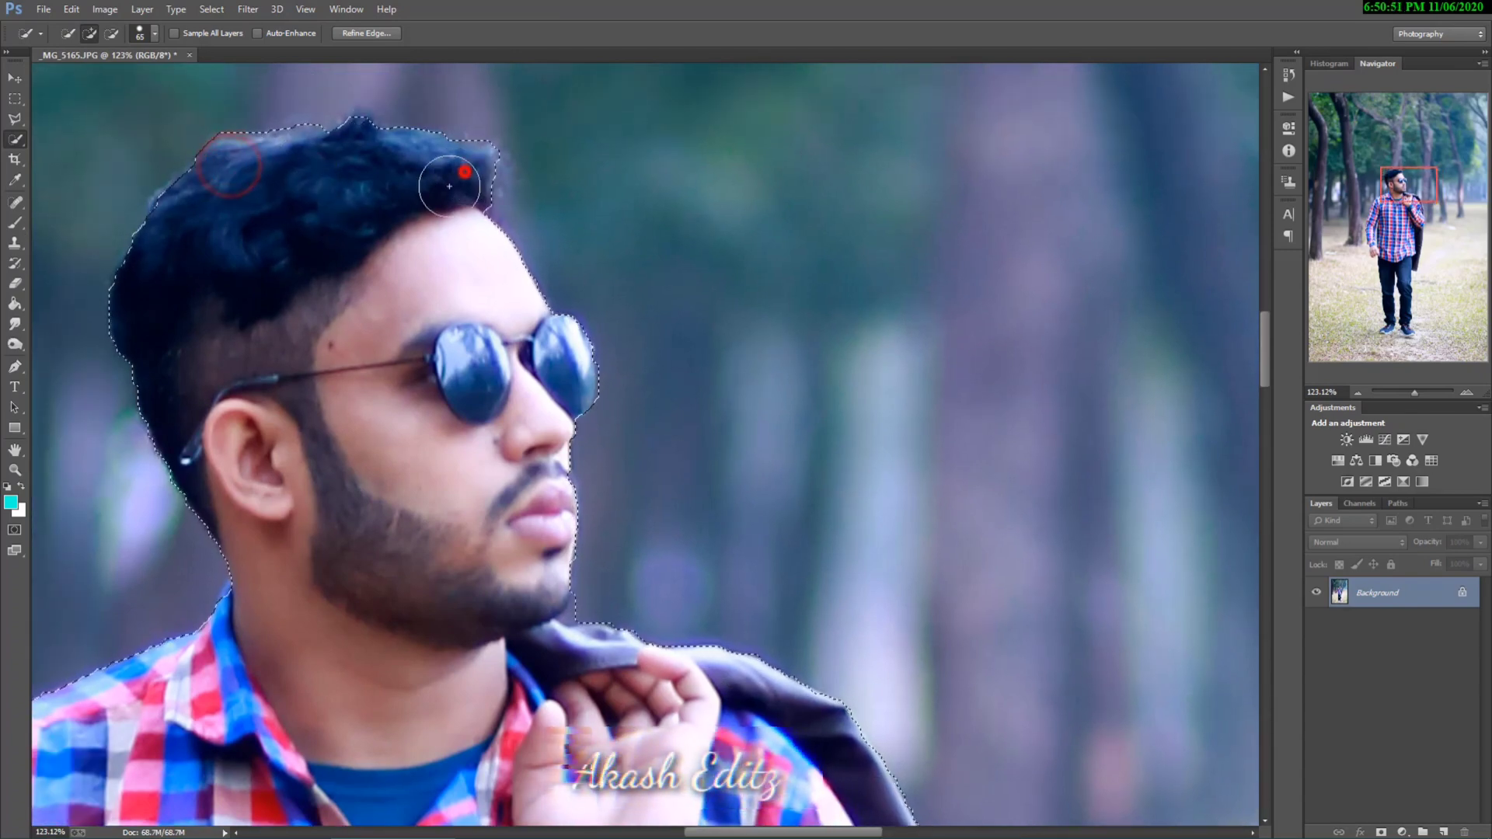
pyautogui.hotkey('ctrl', '0')
pyautogui.scroll(2, 591, 420)
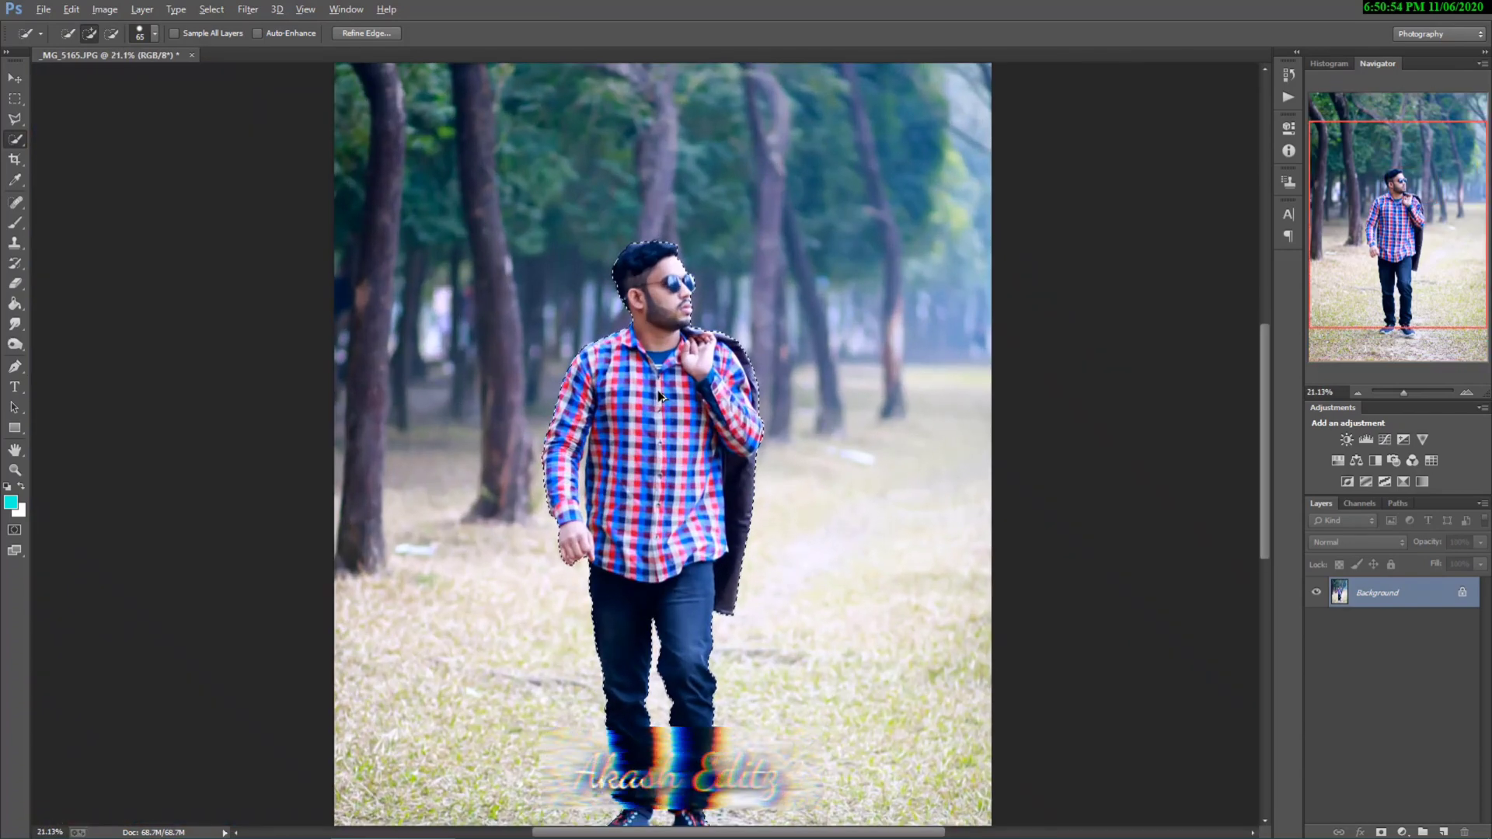
pyautogui.scroll(-2, 681, 299)
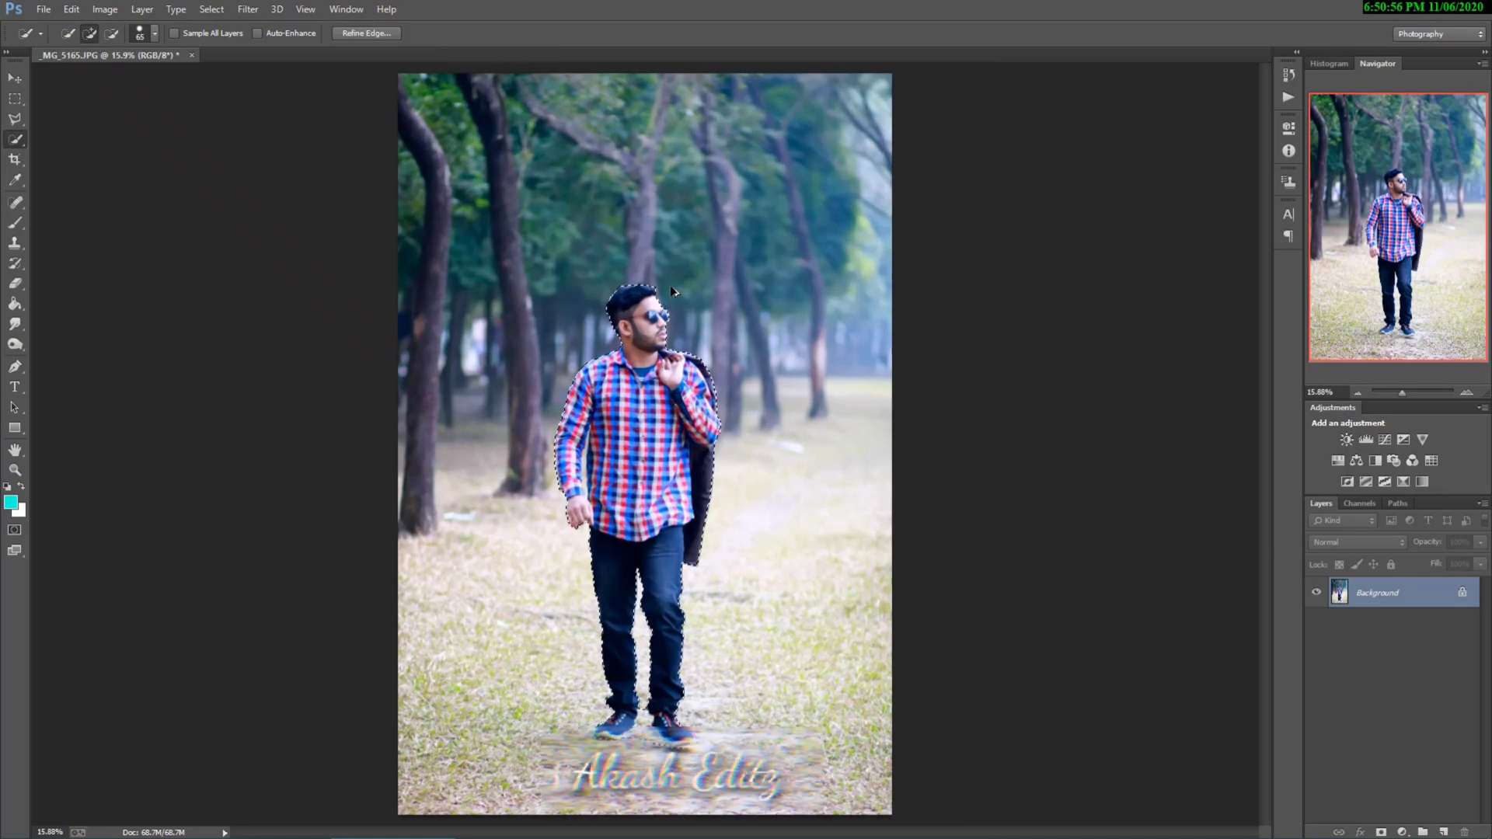
# Step: Refine the selection's edge with Smooth 8, Feather 1.7 px and Contrast 21%, output as a selection
pyautogui.click(376, 34)
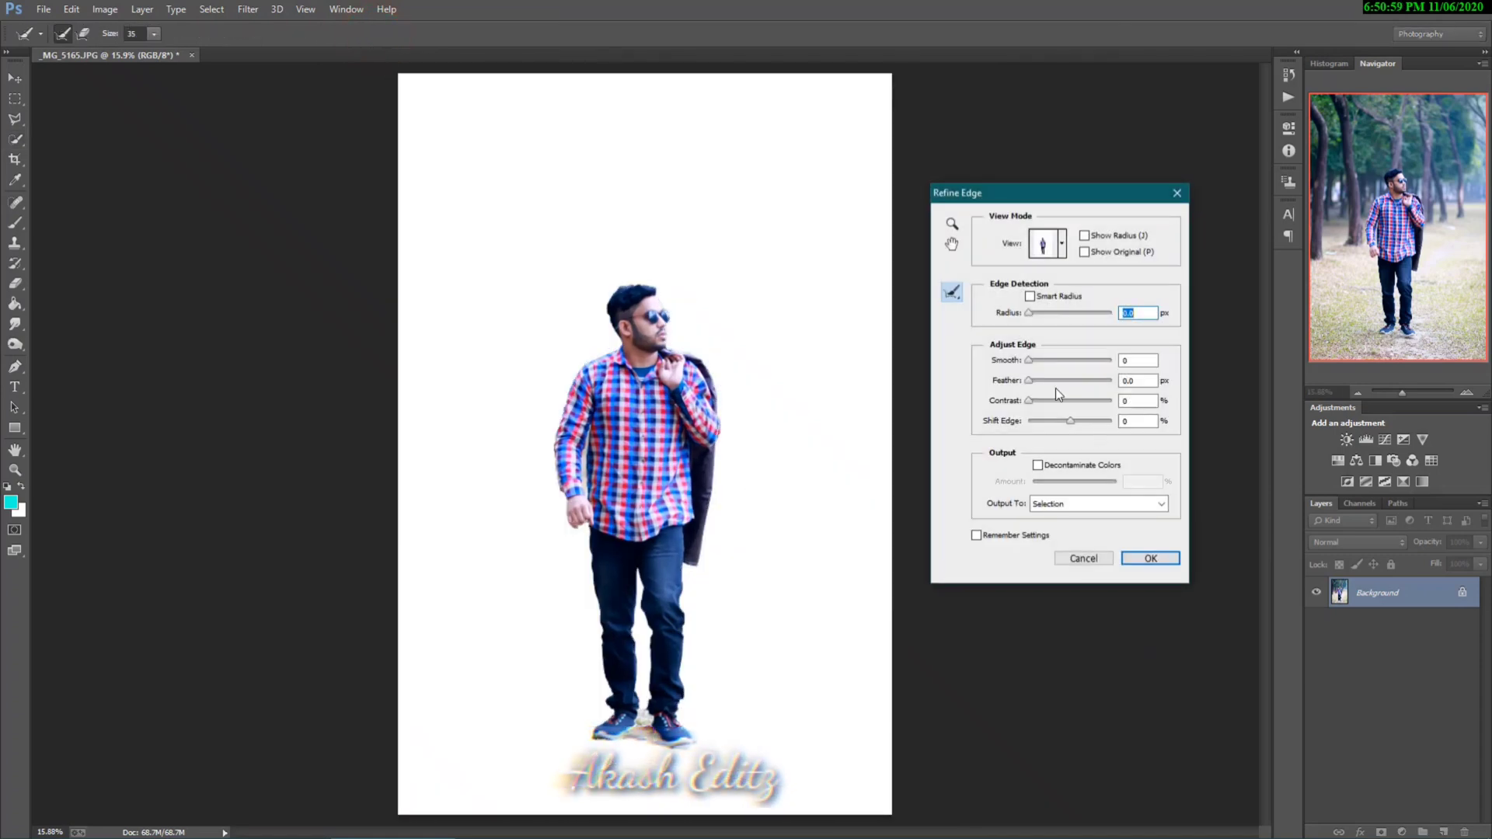
pyautogui.moveTo(1028, 359); pyautogui.dragTo(1048, 400)
pyautogui.click(1150, 558)
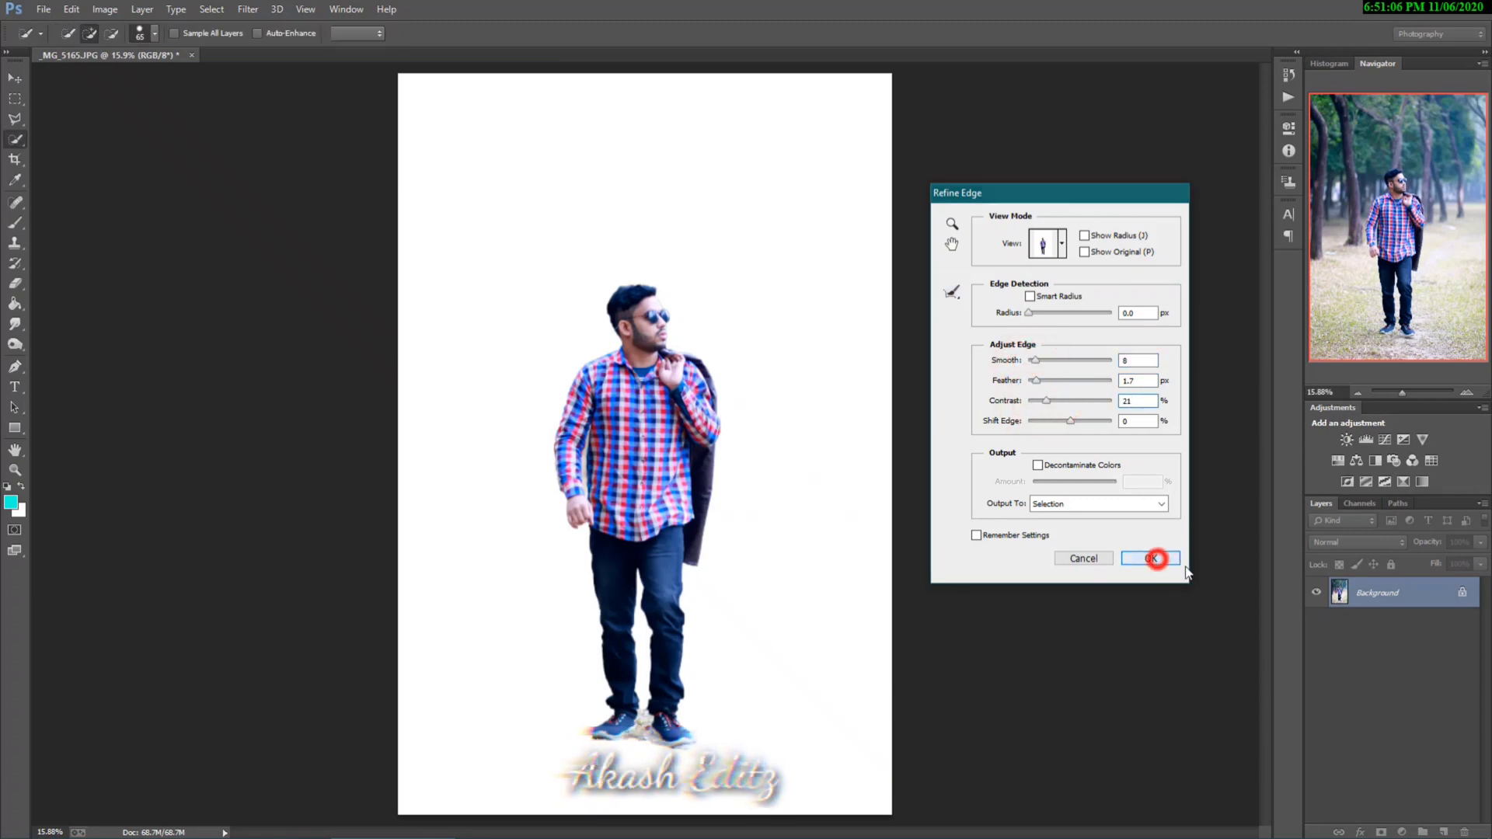
# Step: Copy the selected man to a new layer with Layer Via Copy and hide the Background layer
pyautogui.click(143, 10)
pyautogui.moveTo(155, 28)
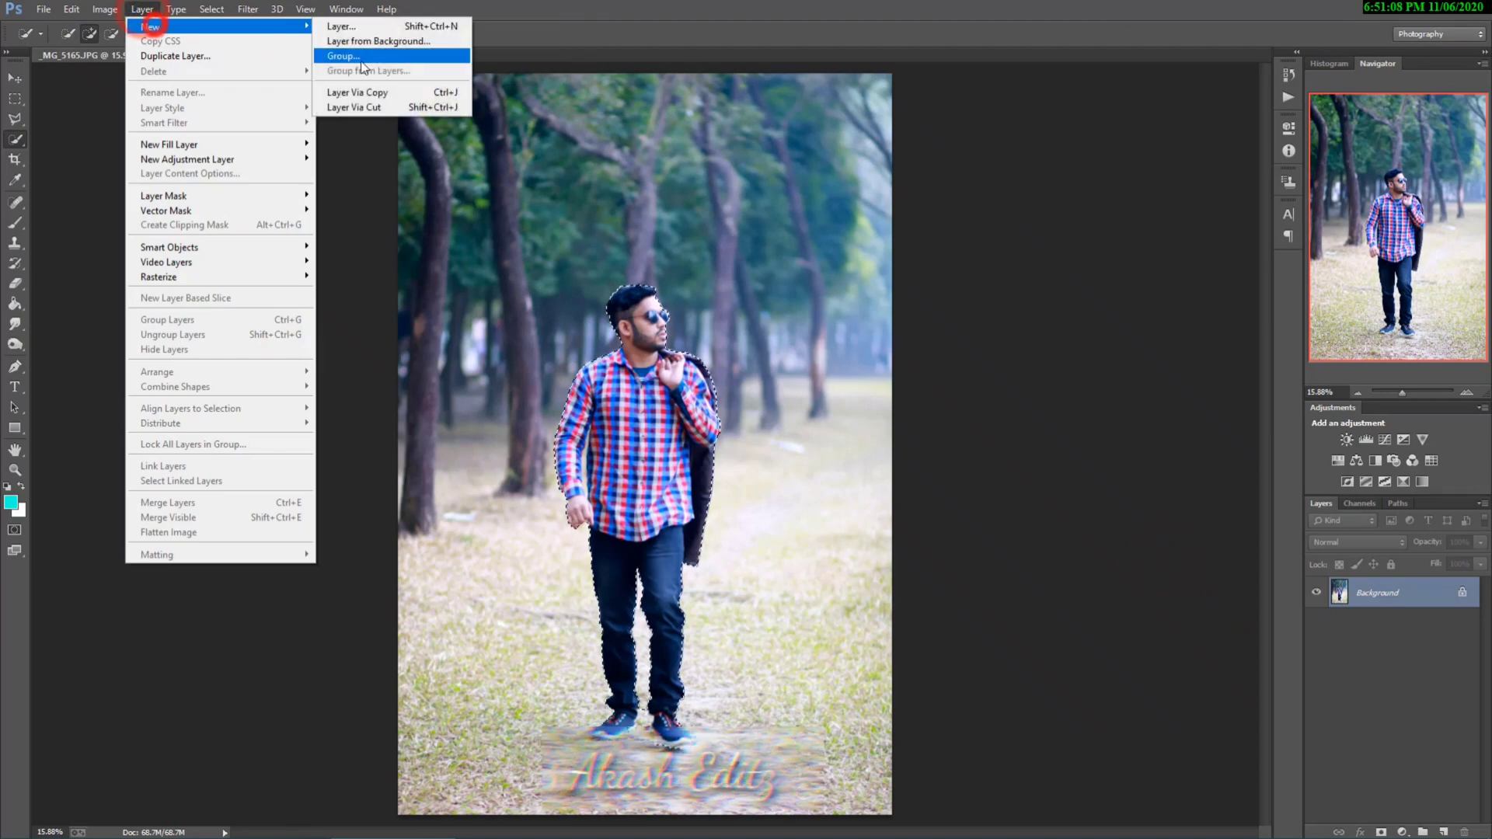
pyautogui.click(377, 91)
pyautogui.click(1317, 622)
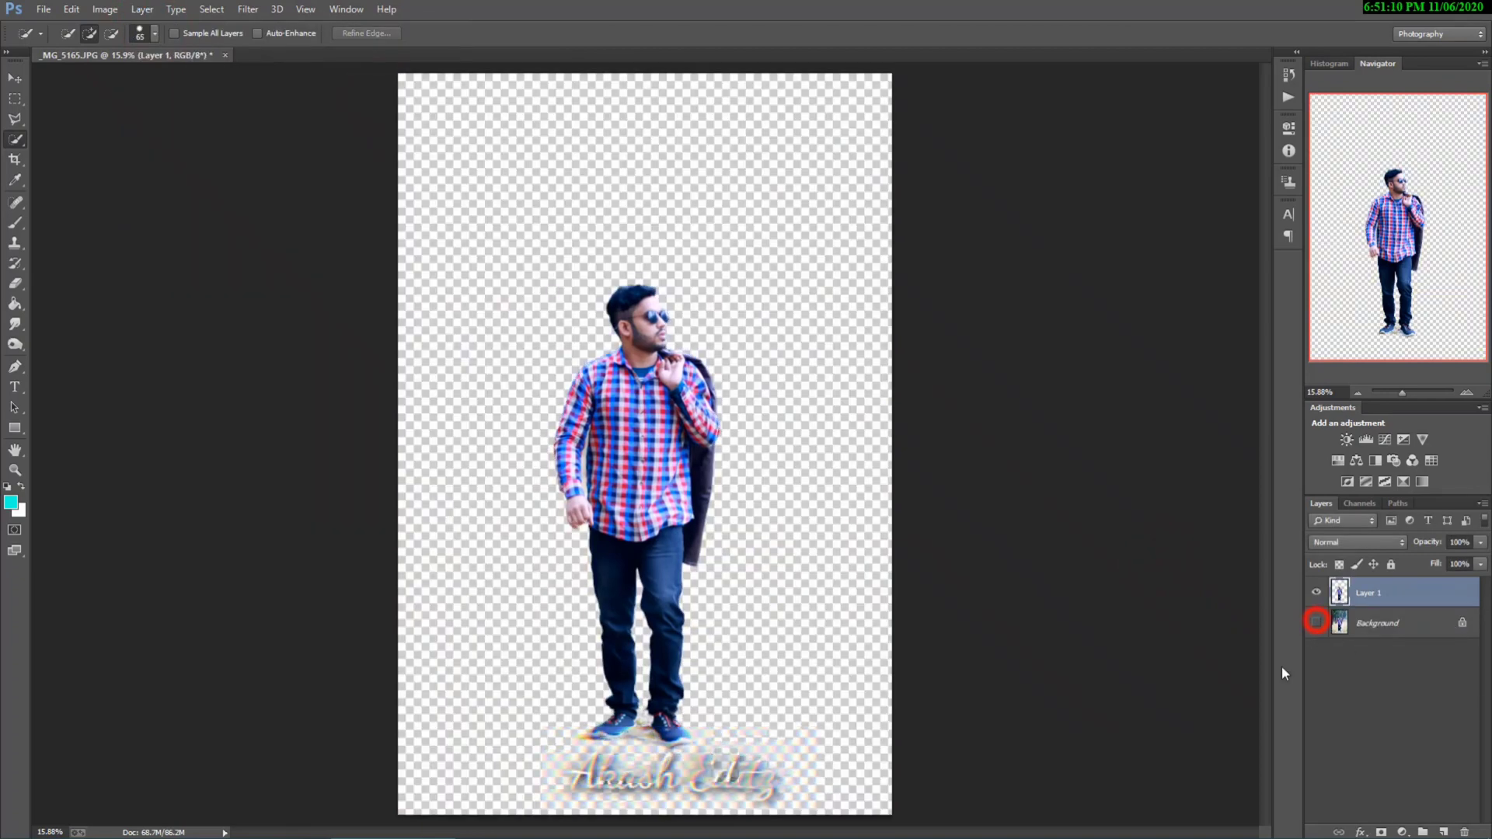
# Step: Set the Eraser tool to 100% opacity and 100% flow
pyautogui.click(15, 283)
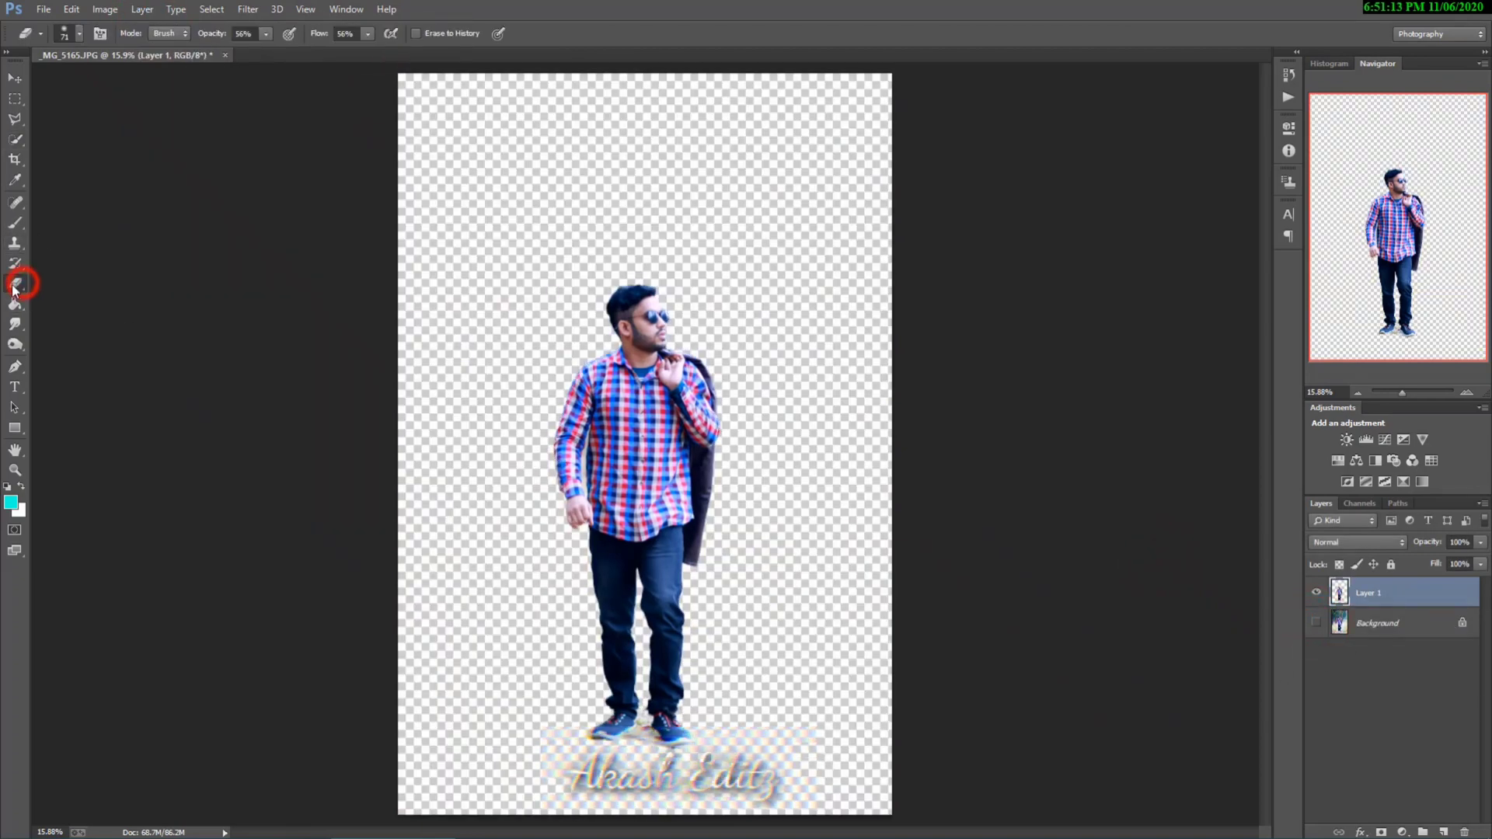
pyautogui.click(266, 33)
pyautogui.moveTo(267, 54); pyautogui.dragTo(408, 51)
pyautogui.click(367, 34)
pyautogui.click(996, 385)
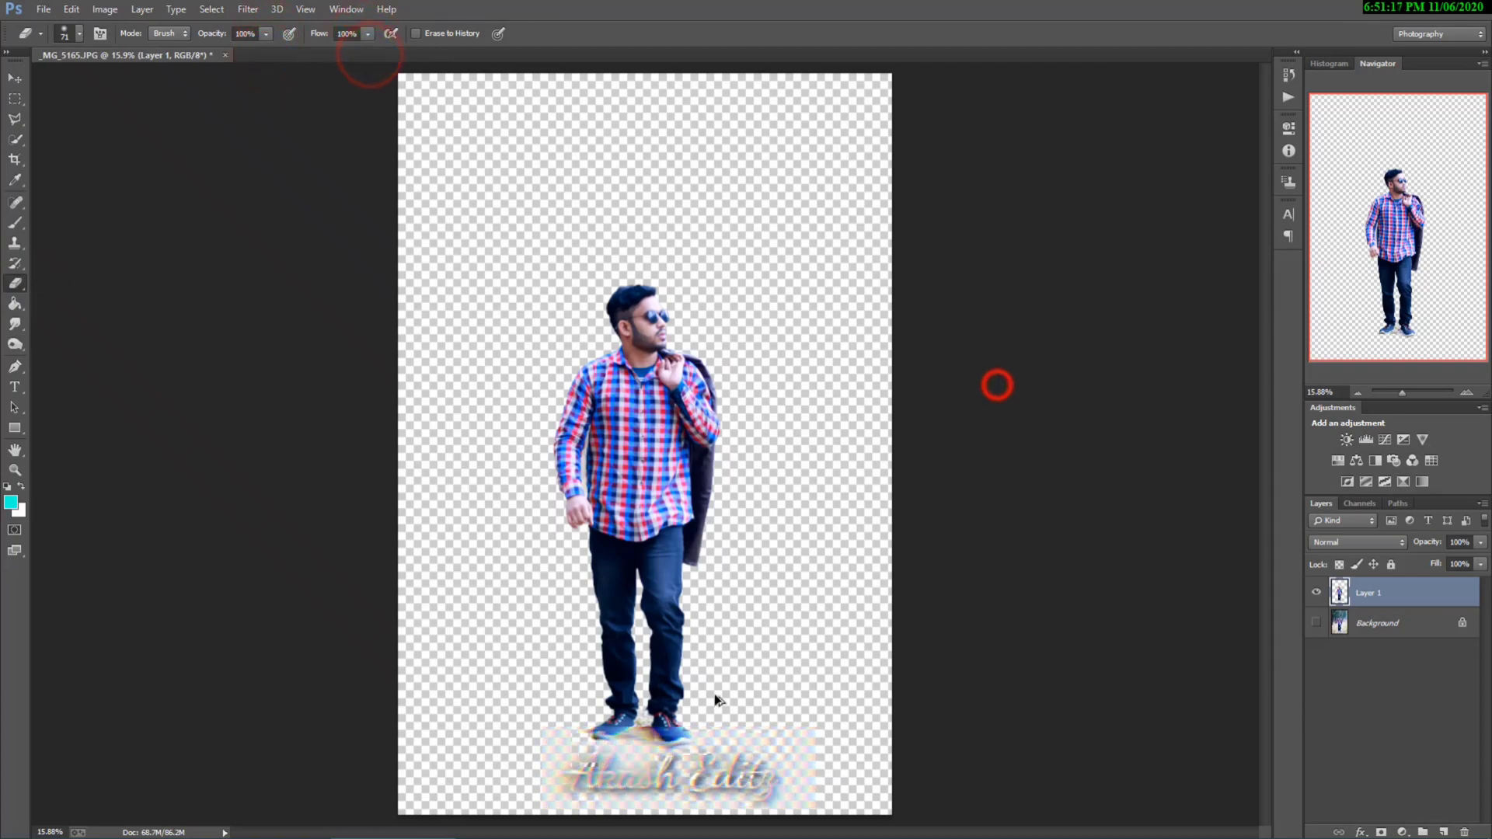
# Step: Set the eraser size to 40 px and erase the ground around the forward shoe's toe, sole and inner side
pyautogui.scroll(12, 711, 696)
pyautogui.scroll(-4, 522, 598)
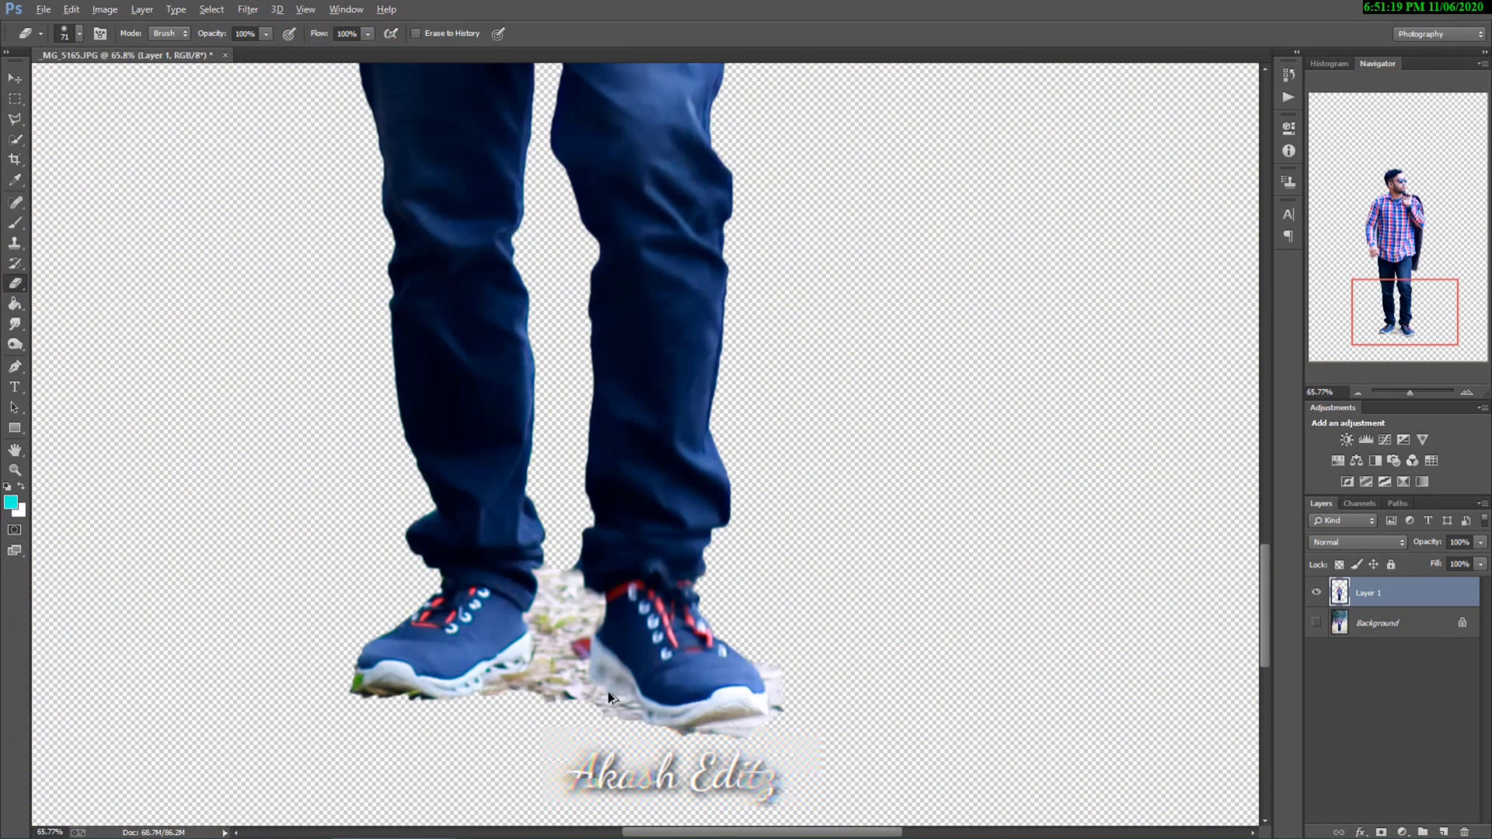
pyautogui.scroll(6, 897, 508)
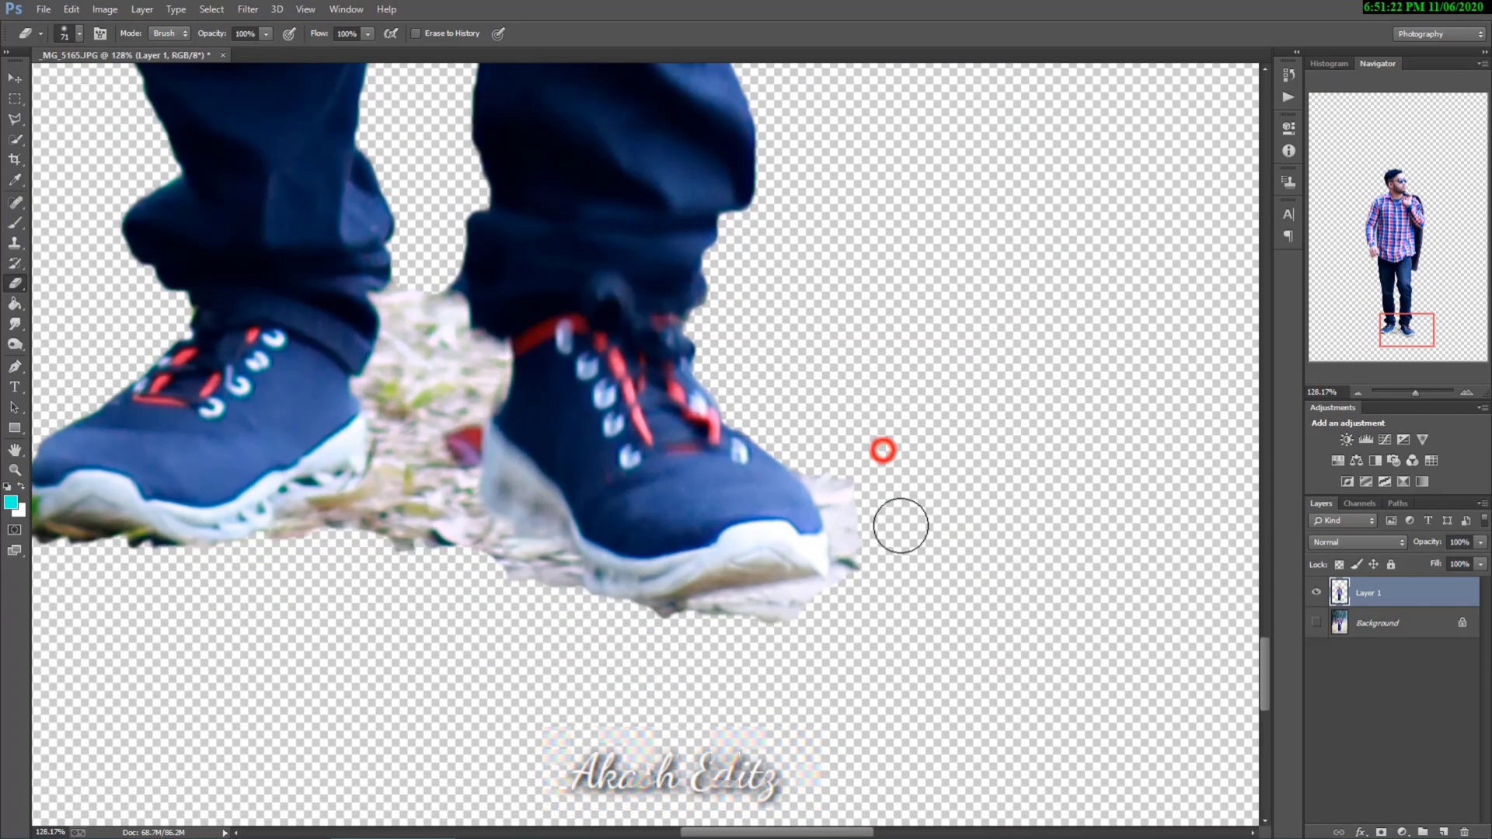
pyautogui.rightClick(899, 523)
pyautogui.click(1000, 561)
pyautogui.click(843, 480)
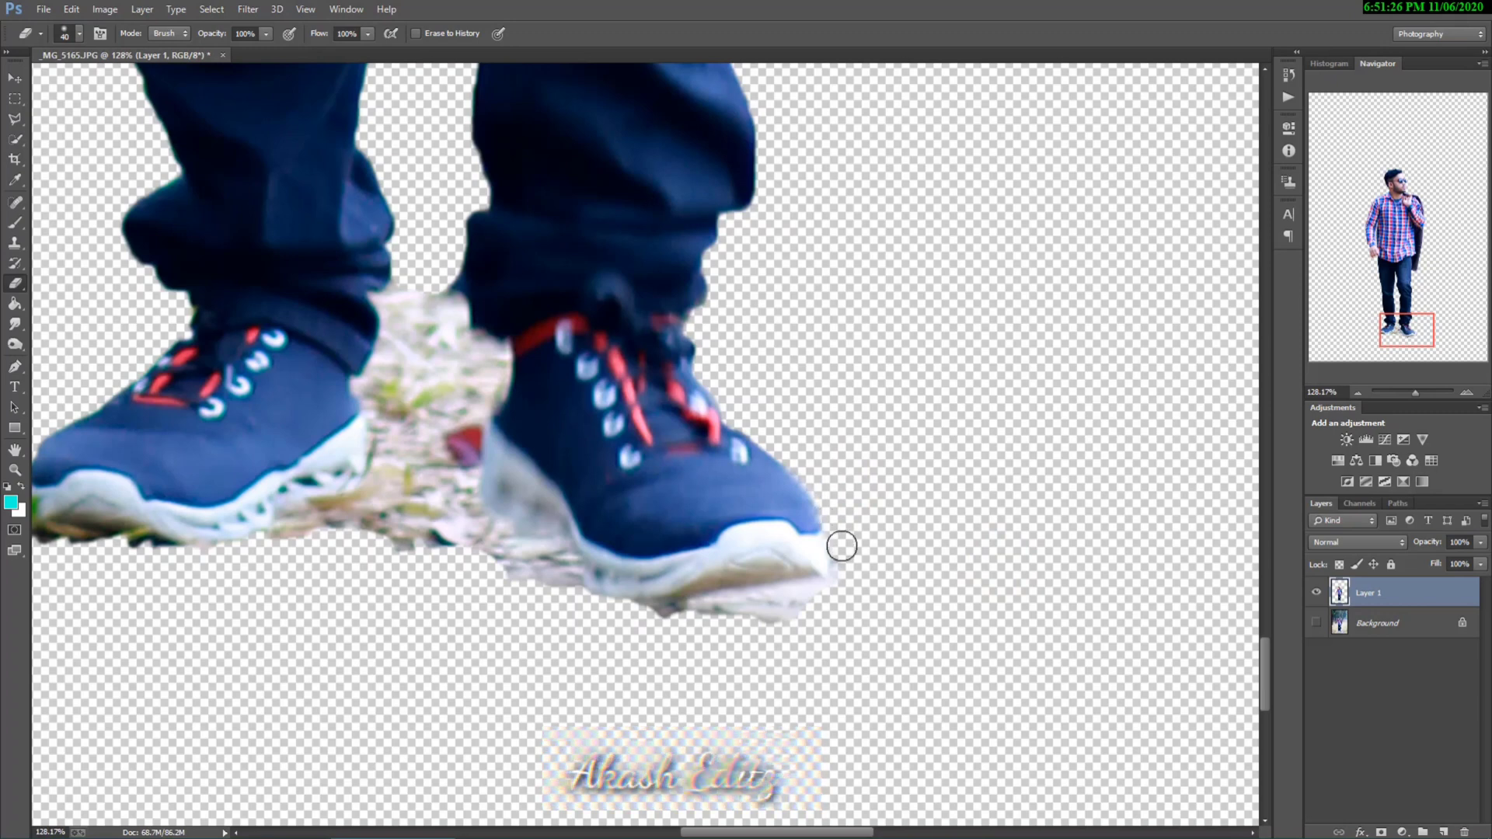
pyautogui.moveTo(851, 551)
pyautogui.mouseDown()
pyautogui.moveTo(814, 592)
pyautogui.moveTo(692, 616)
pyautogui.moveTo(607, 607)
pyautogui.moveTo(577, 595)
pyautogui.moveTo(566, 567)
pyautogui.moveTo(486, 562)
pyautogui.moveTo(464, 533)
pyautogui.moveTo(515, 567)
pyautogui.moveTo(470, 518)
pyautogui.moveTo(551, 557)
pyautogui.moveTo(490, 548)
pyautogui.moveTo(465, 491)
pyautogui.moveTo(470, 392)
pyautogui.moveTo(423, 311)
pyautogui.moveTo(414, 349)
pyautogui.moveTo(382, 303)
pyautogui.mouseUp()
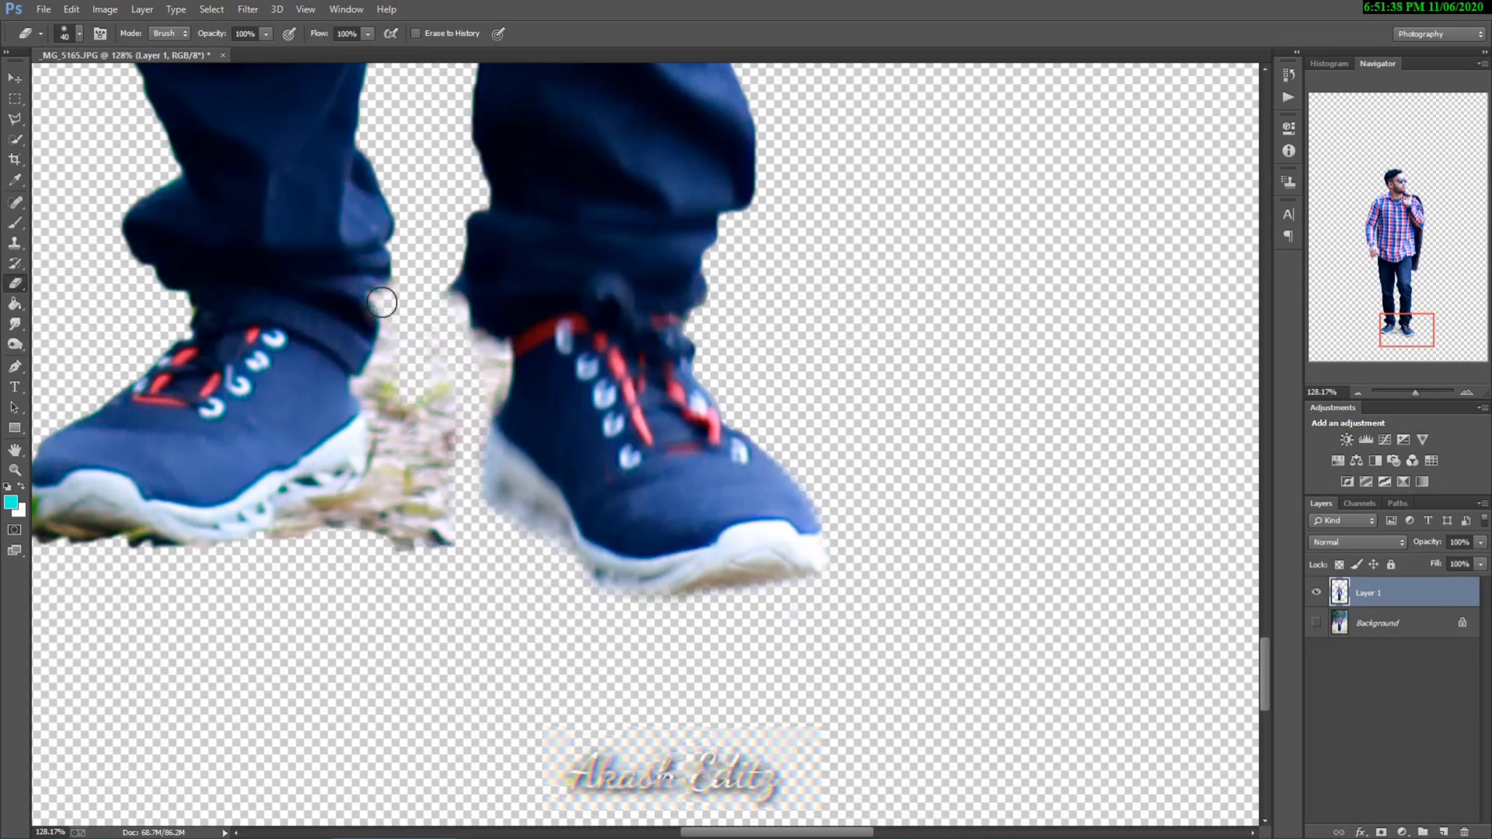
# Step: Erase the remaining ground between the two shoes, along the forward shoe's inner edge and beneath the rear shoe's sole
pyautogui.moveTo(389, 424)
pyautogui.mouseDown()
pyautogui.moveTo(327, 571)
pyautogui.moveTo(419, 497)
pyautogui.moveTo(421, 382)
pyautogui.moveTo(390, 387)
pyautogui.moveTo(435, 384)
pyautogui.moveTo(442, 455)
pyautogui.moveTo(417, 536)
pyautogui.mouseUp()
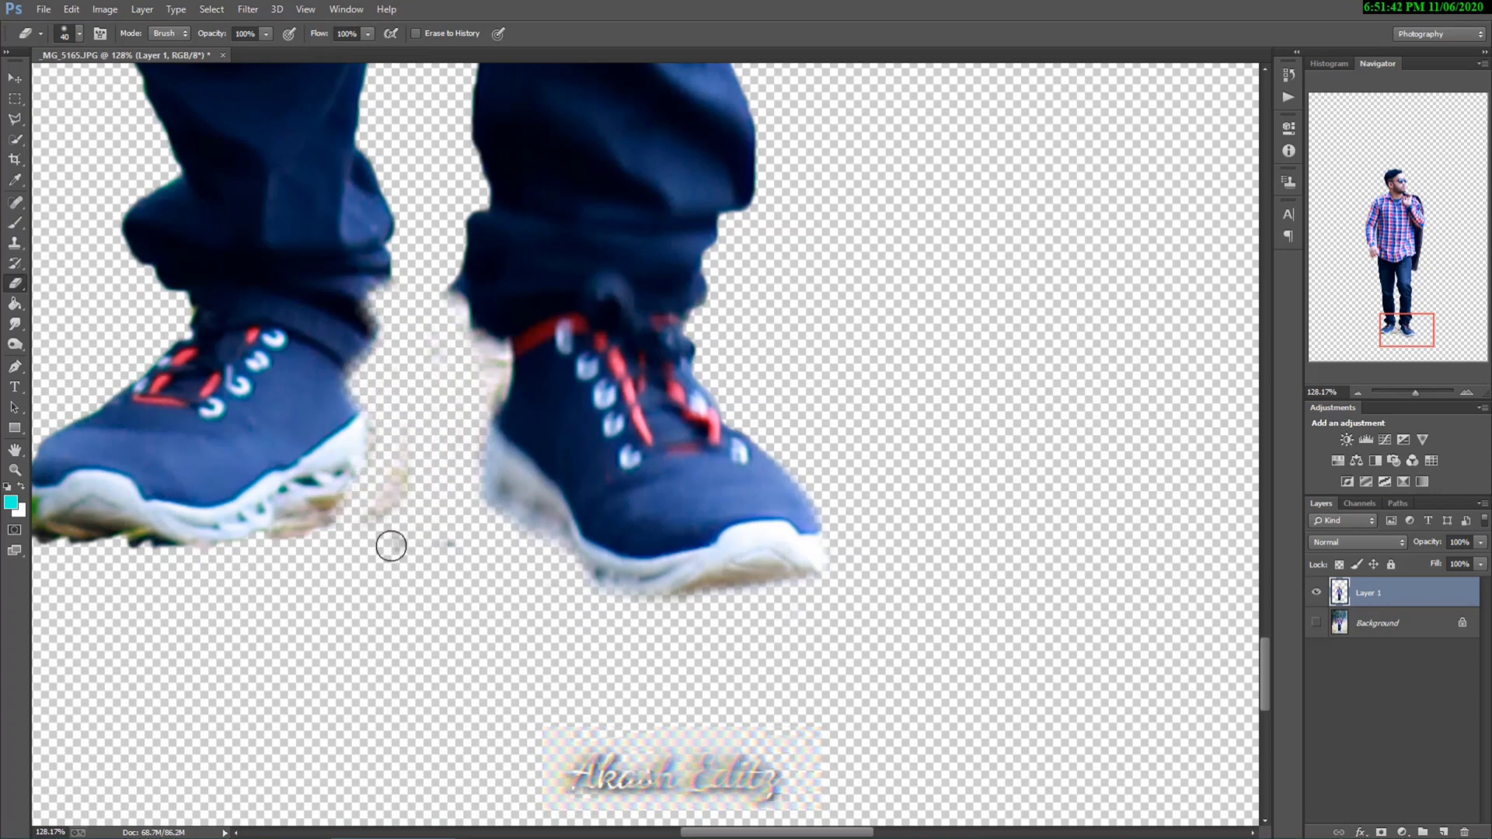
pyautogui.moveTo(446, 306); pyautogui.dragTo(497, 359)
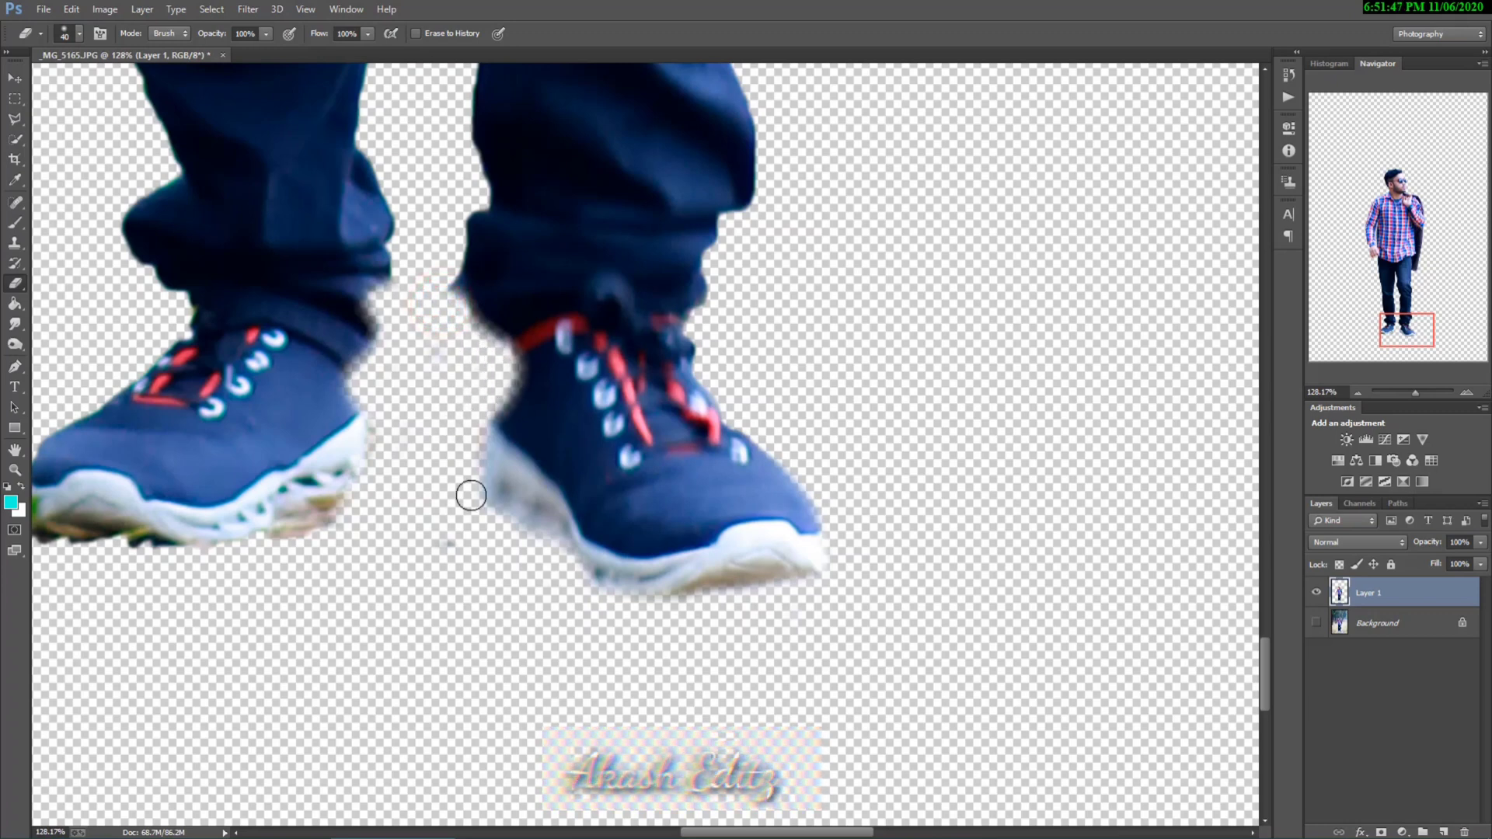
pyautogui.moveTo(505, 523); pyautogui.dragTo(586, 593)
pyautogui.scroll(-1, 373, 521)
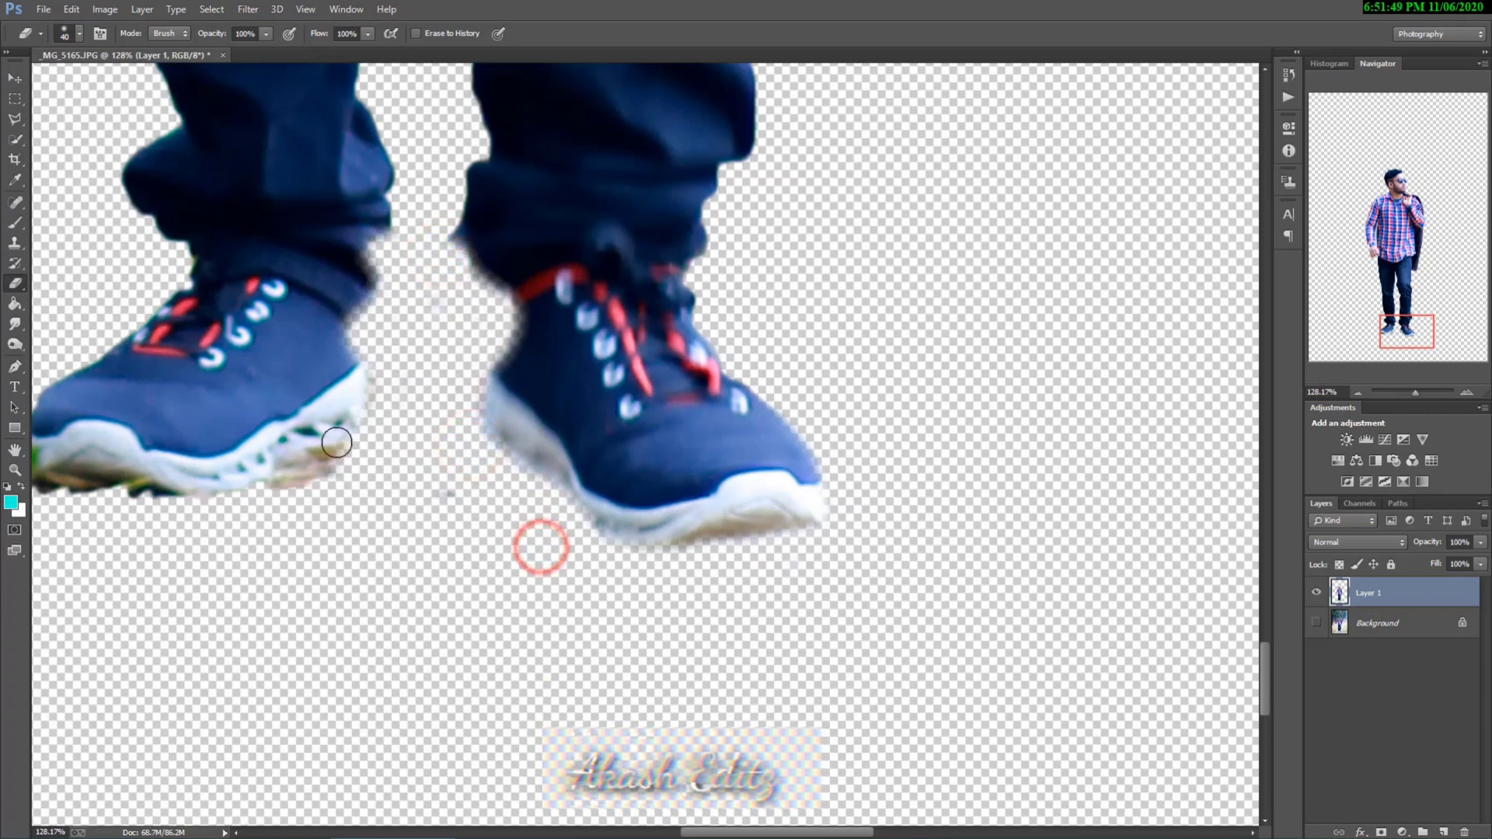
pyautogui.moveTo(345, 452)
pyautogui.mouseDown()
pyautogui.moveTo(163, 452)
pyautogui.moveTo(188, 501)
pyautogui.mouseUp()
pyautogui.hscroll(-3, 203, 522)
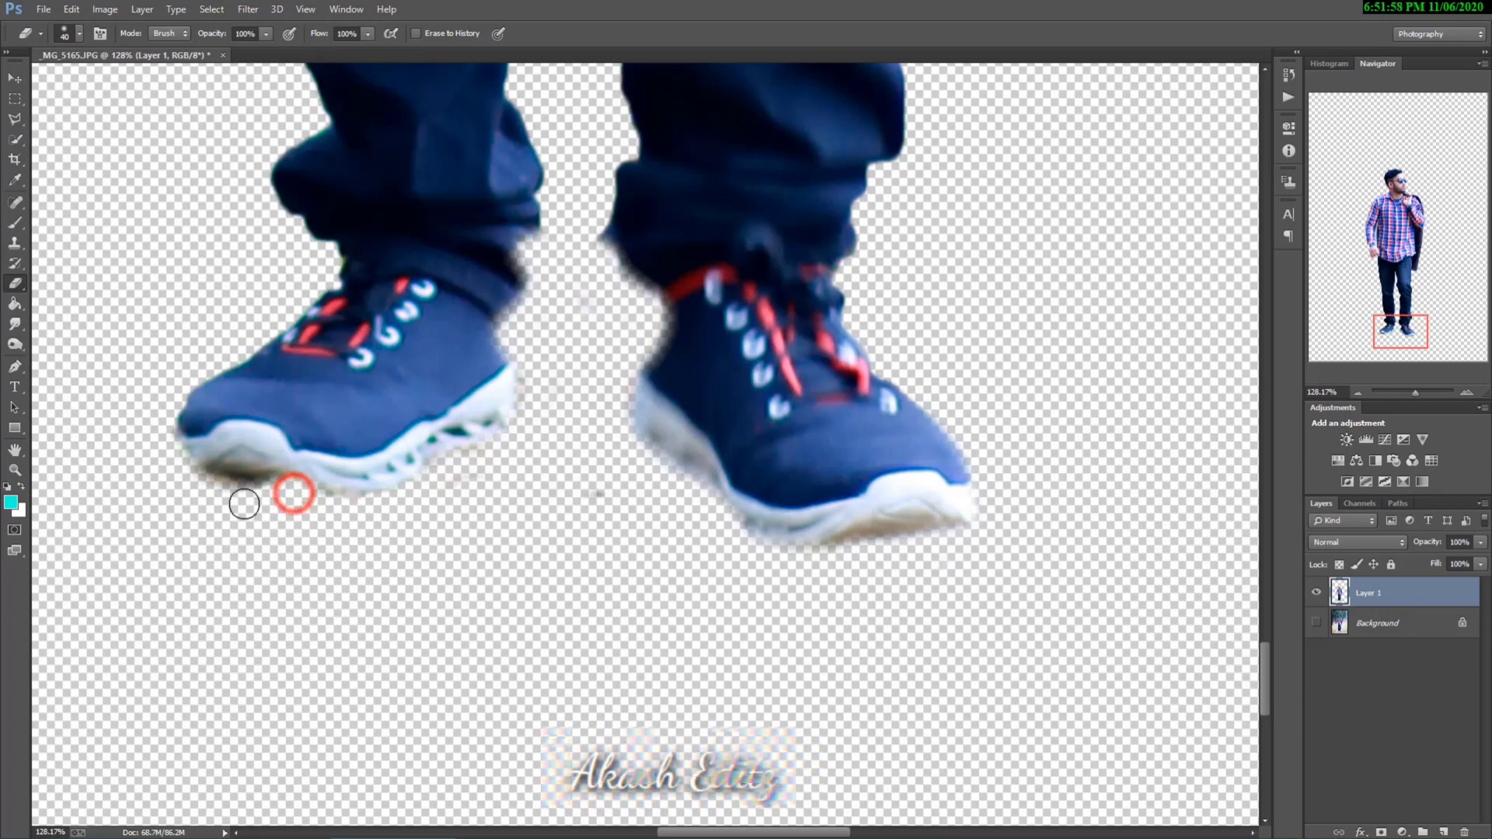
# Step: Reduce the eraser to 24 px and erase the background remnant between the lowered hand and the shirt hem
pyautogui.scroll(-5, 497, 552)
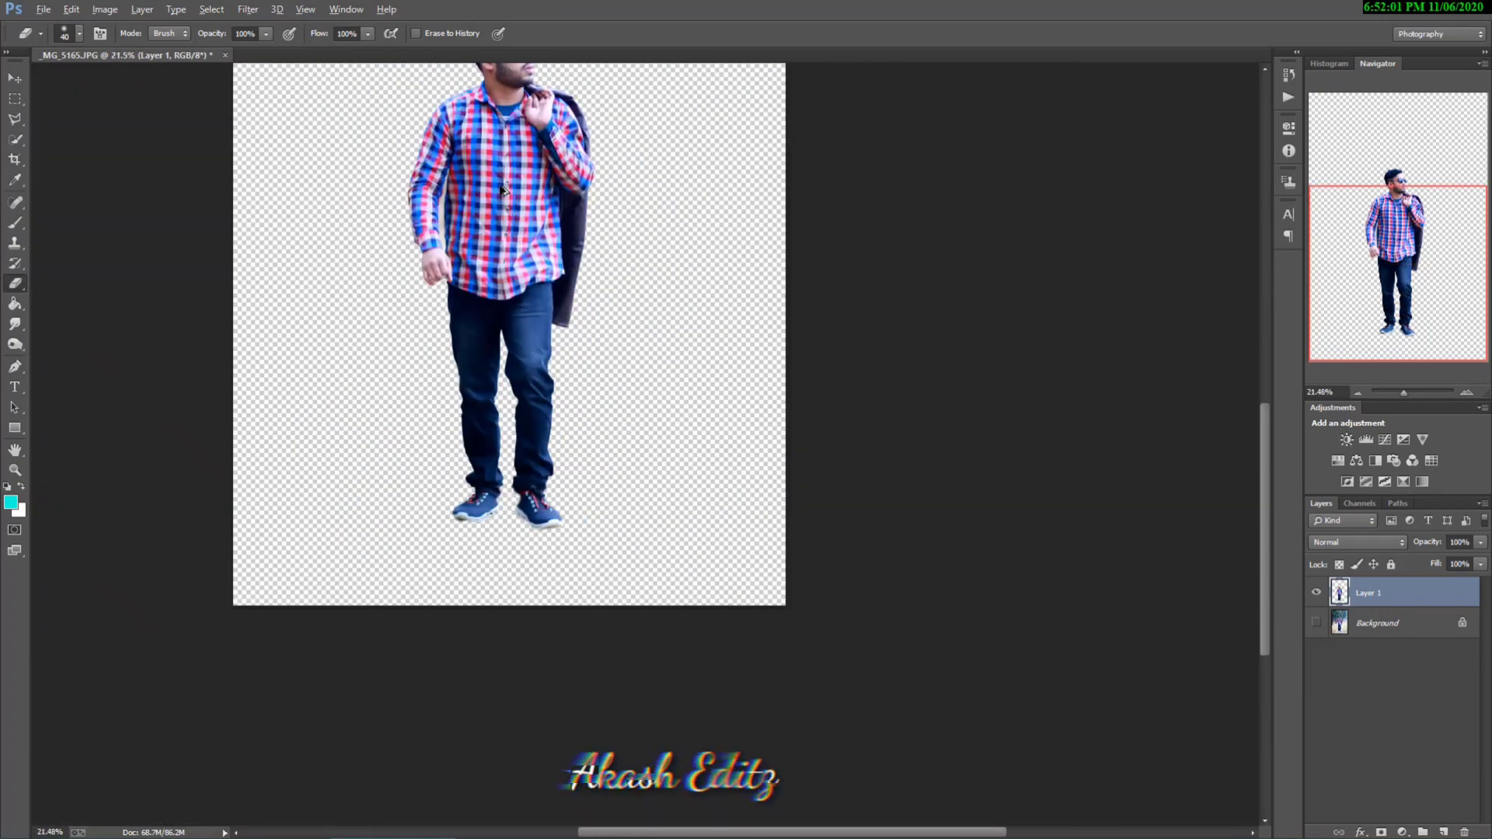
pyautogui.scroll(6, 501, 188)
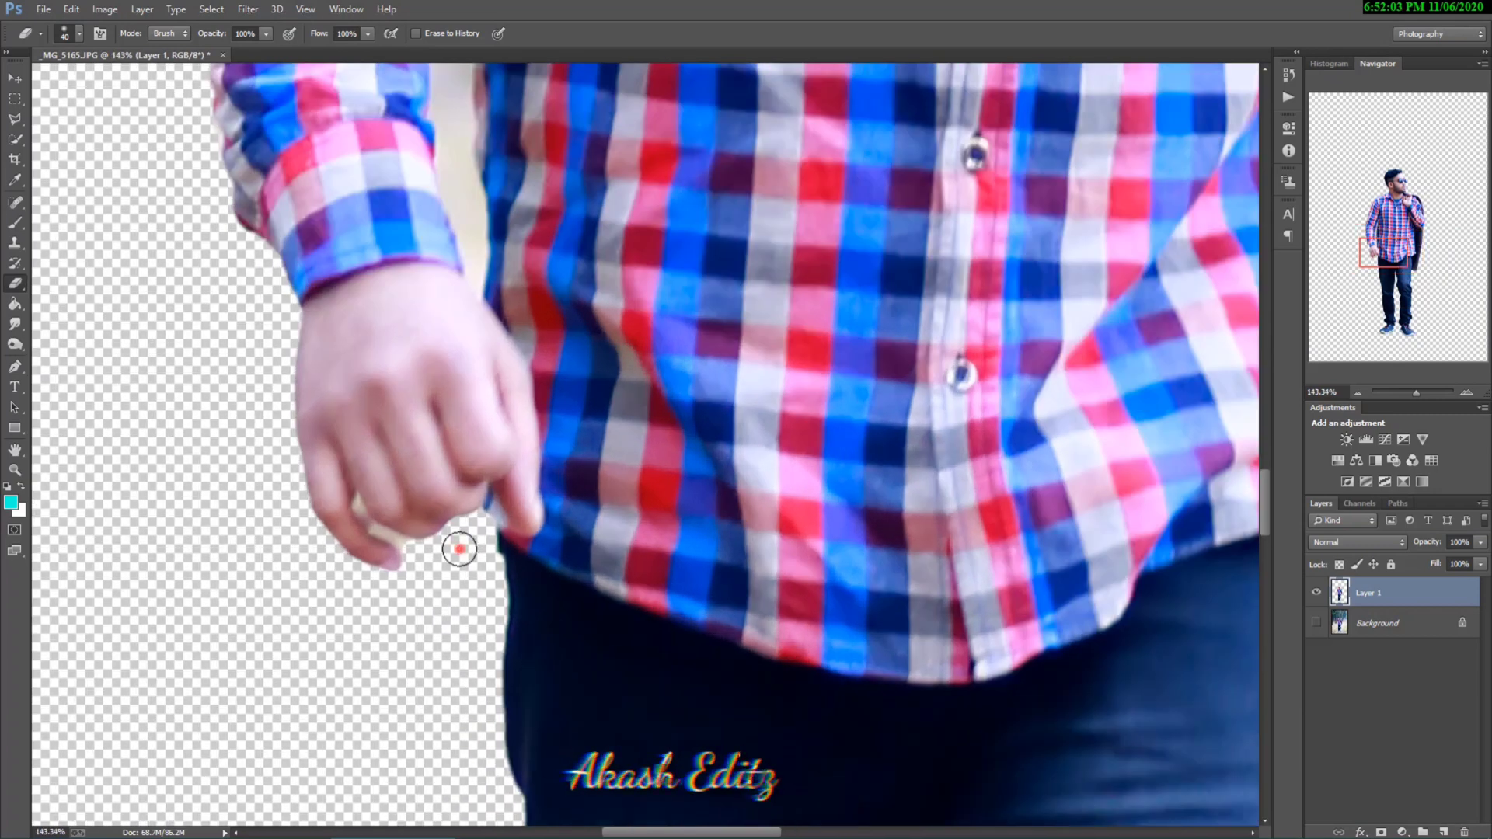
pyautogui.rightClick(459, 549)
pyautogui.click(550, 587)
pyautogui.click(488, 523)
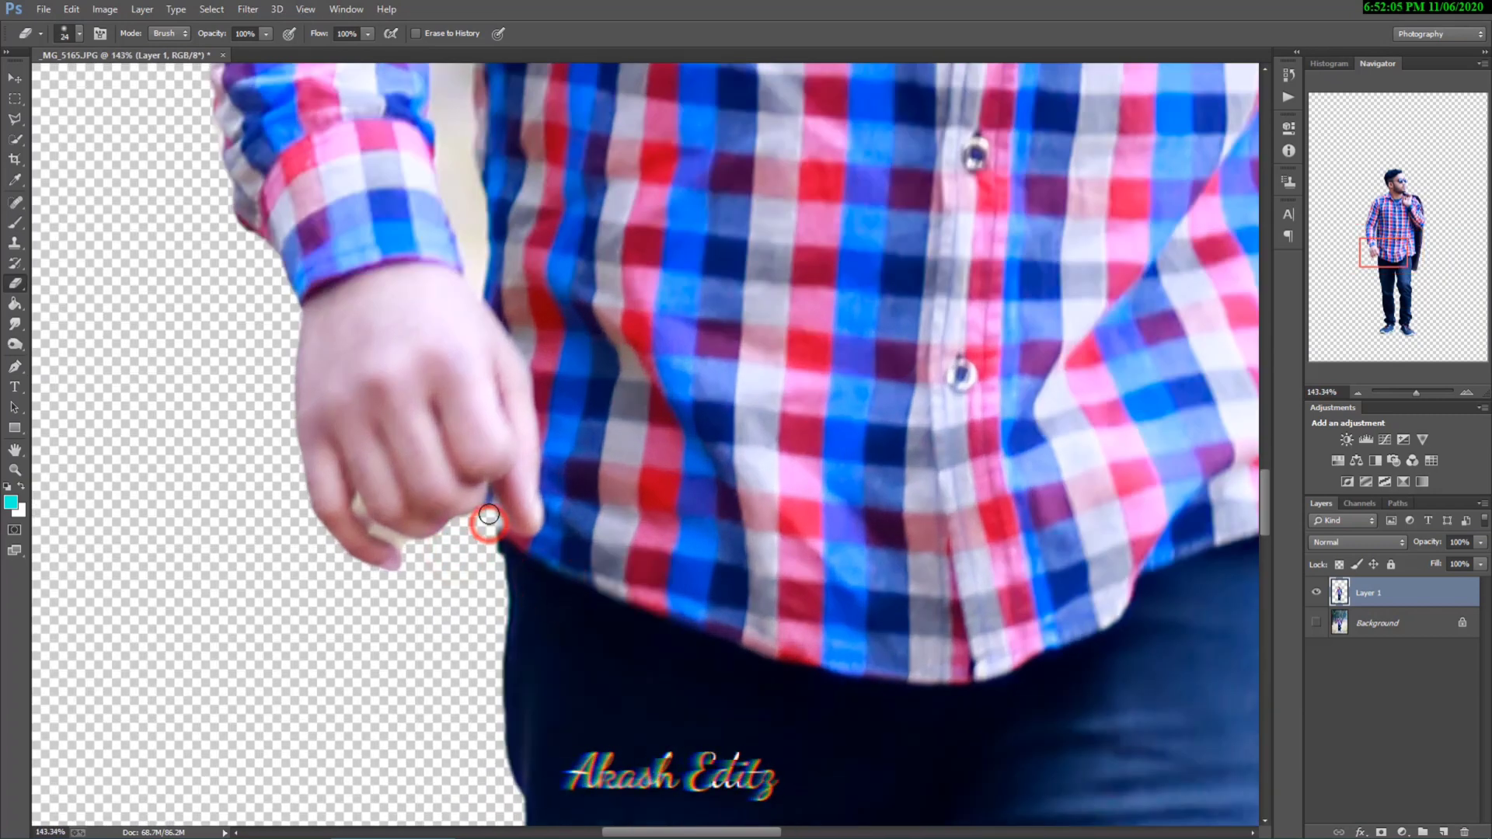
# Step: Reduce the eraser to 10 px and erase the background remnants between the fingers of the lowered hand
pyautogui.scroll(2, 409, 553)
pyautogui.rightClick(470, 558)
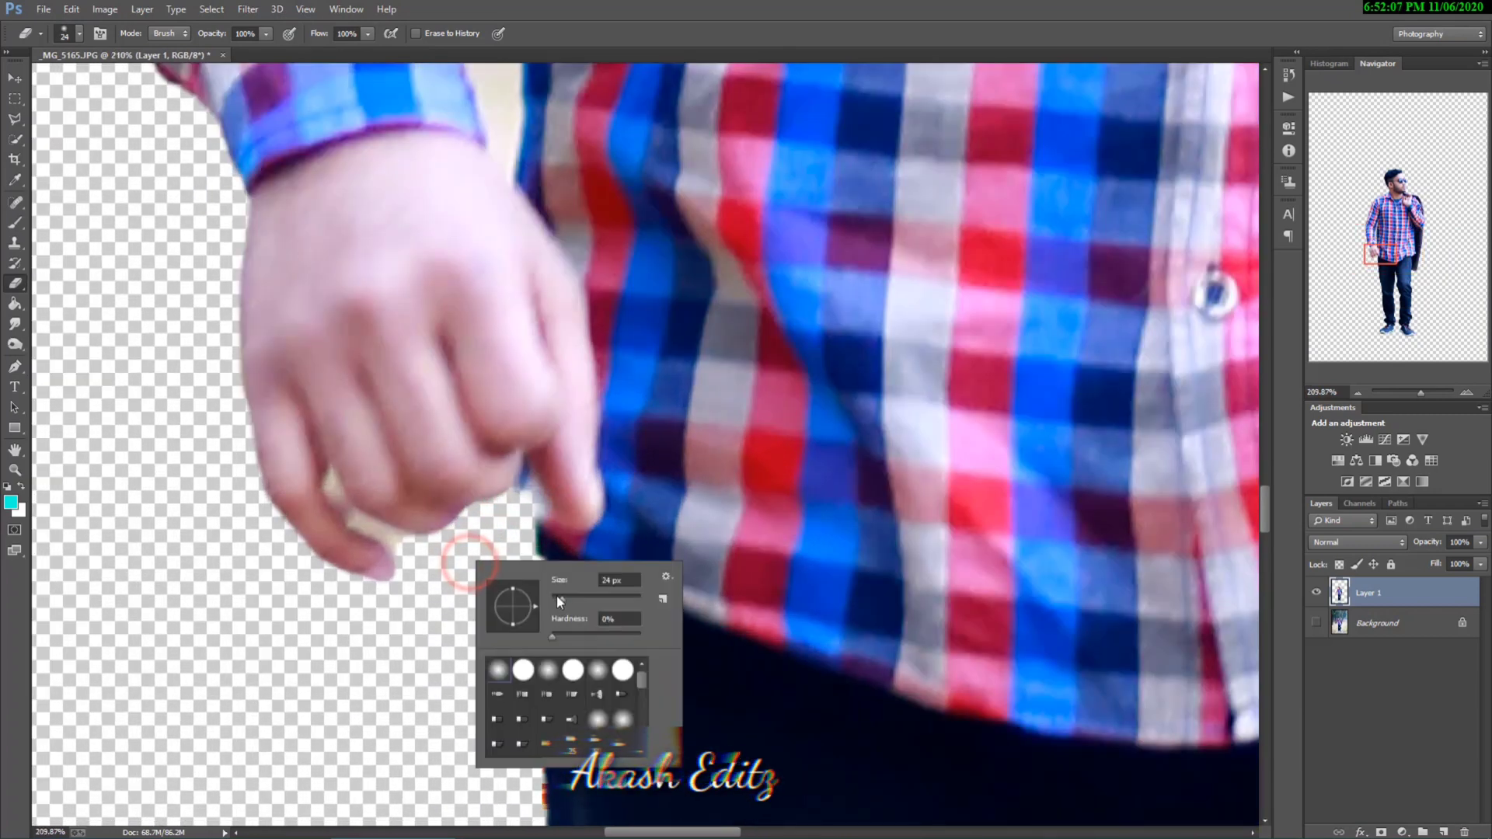
pyautogui.click(556, 595)
pyautogui.click(409, 552)
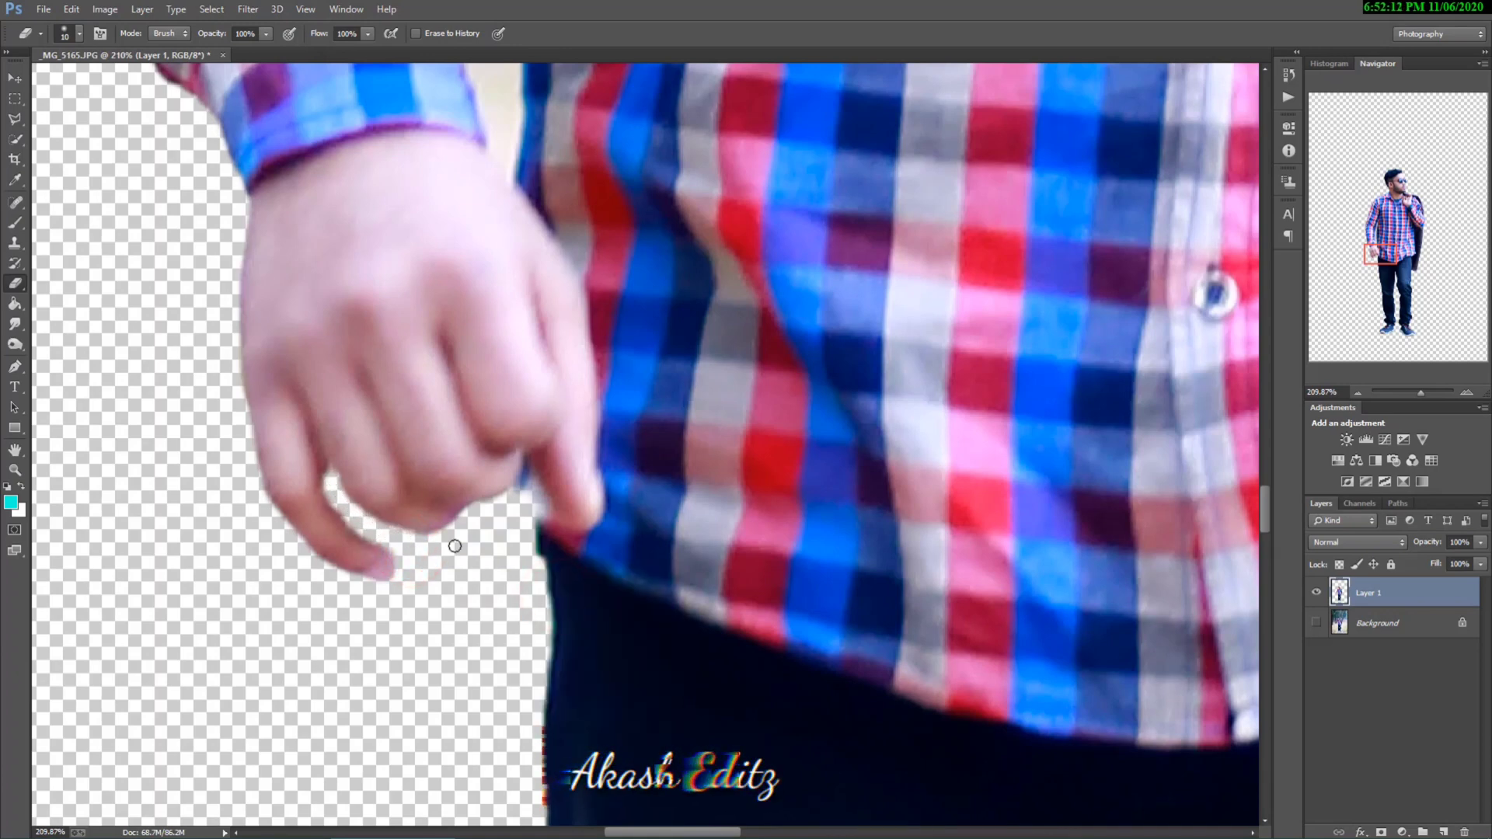
# Step: Set the eraser to 15 px and erase a strip of background from the armpit down between the lowered arm and torso
pyautogui.scroll(-3, 455, 546)
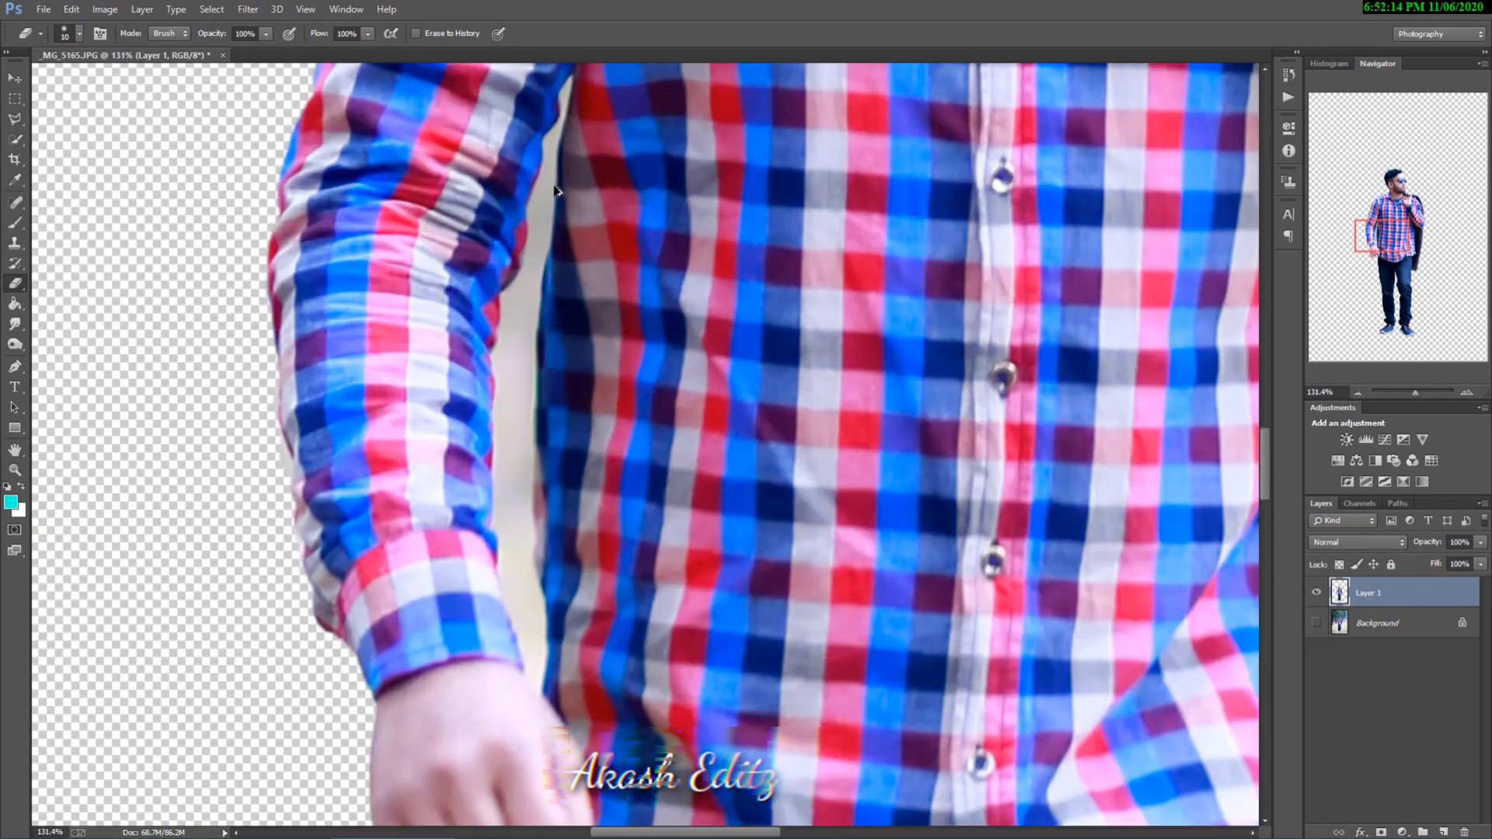
pyautogui.scroll(2, 556, 191)
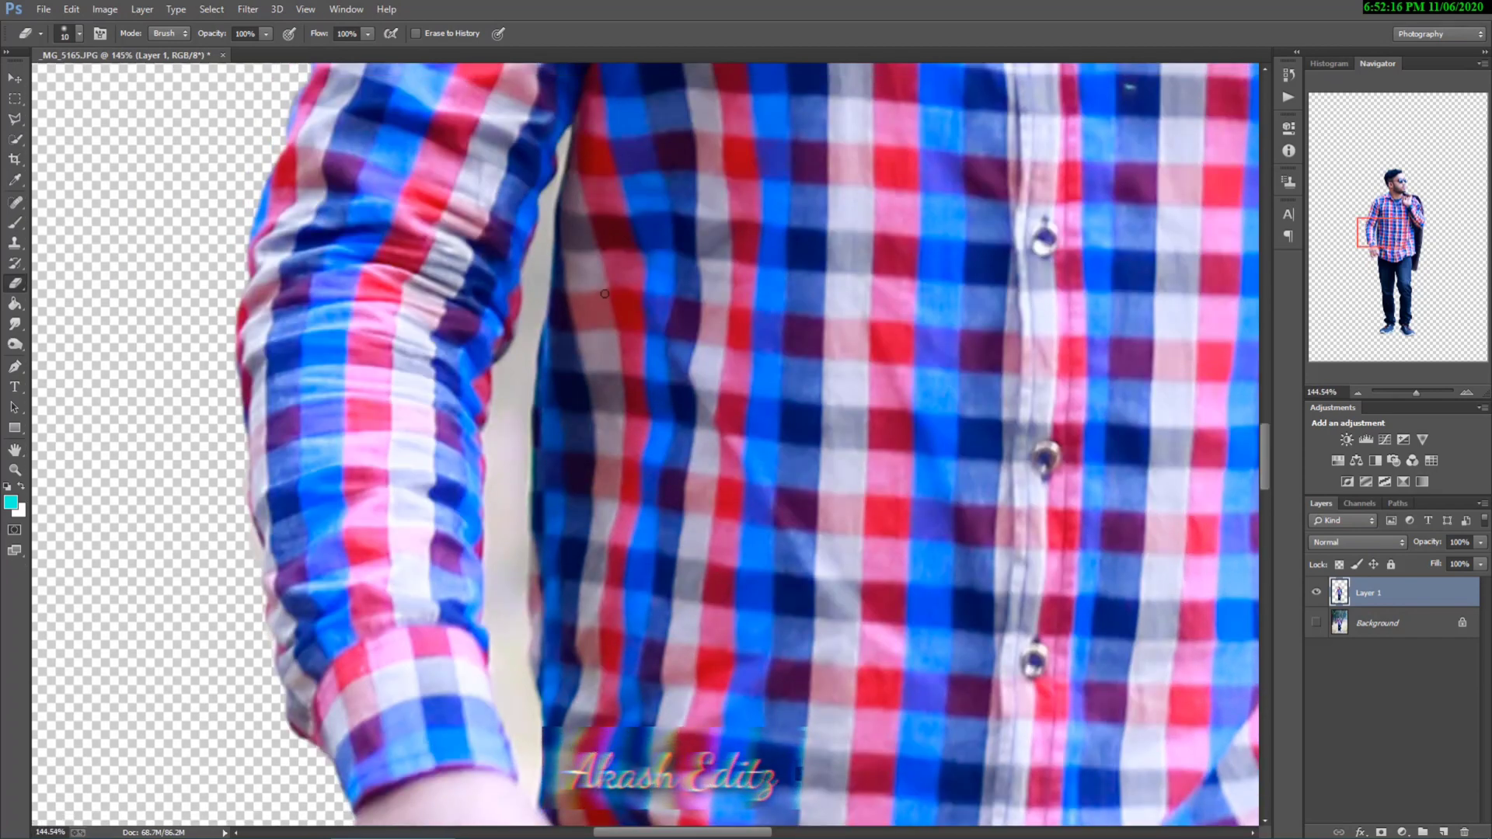
pyautogui.rightClick(611, 278)
pyautogui.moveTo(700, 316); pyautogui.dragTo(702, 315)
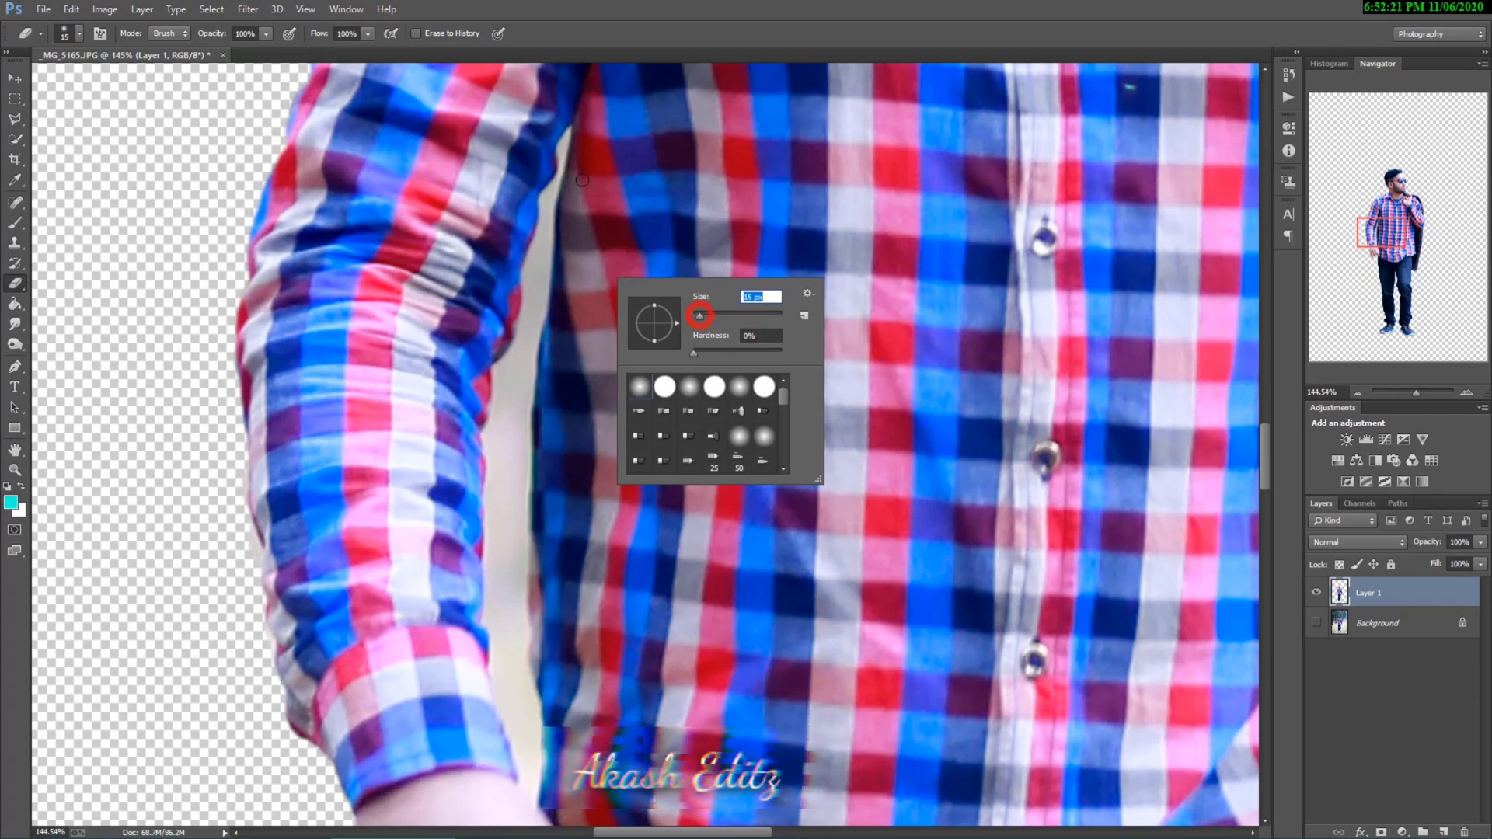
pyautogui.click(567, 136)
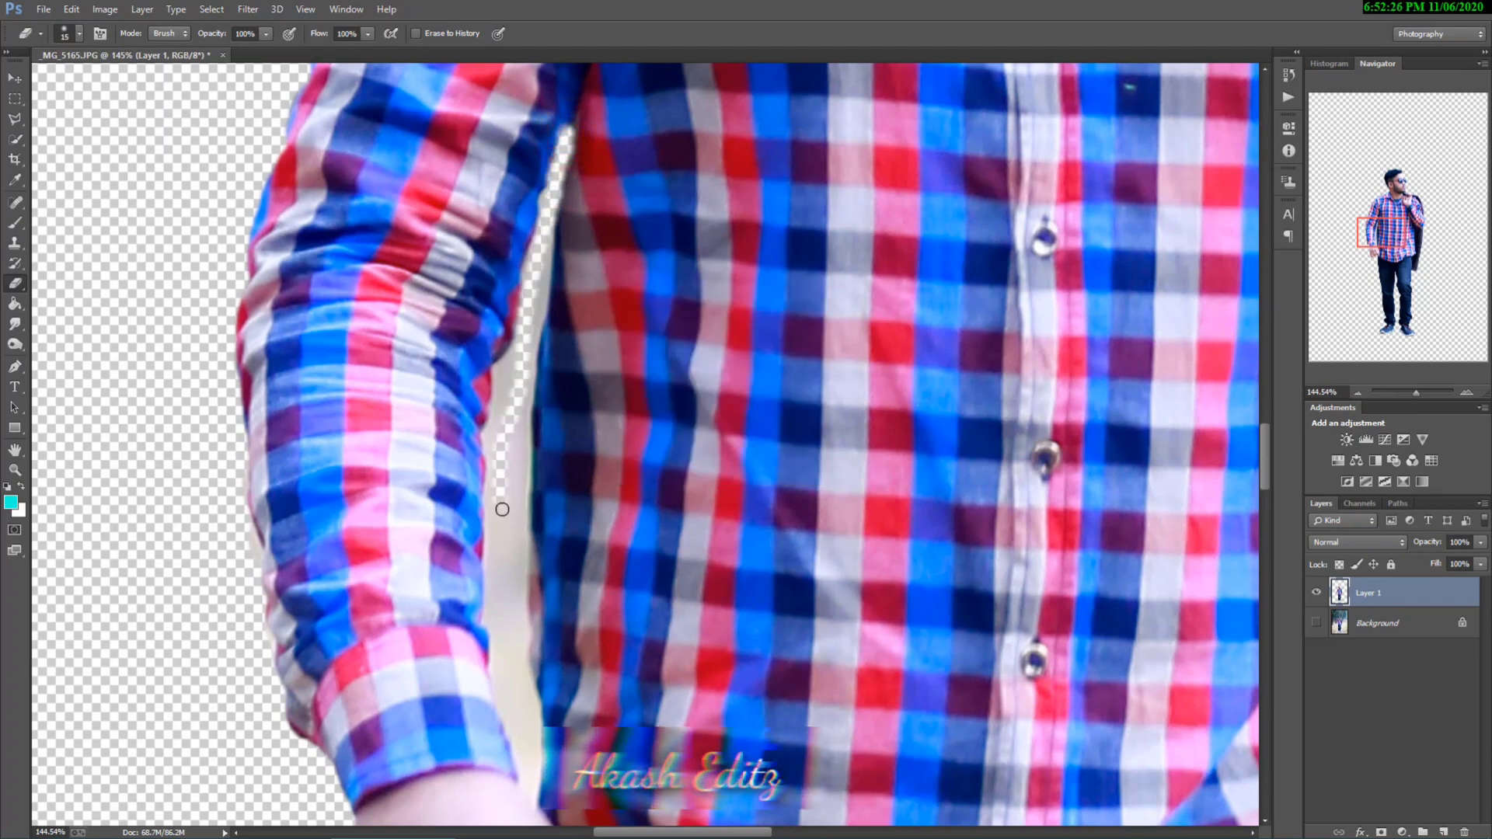
pyautogui.scroll(2, 620, 144)
pyautogui.moveTo(536, 189); pyautogui.dragTo(515, 280)
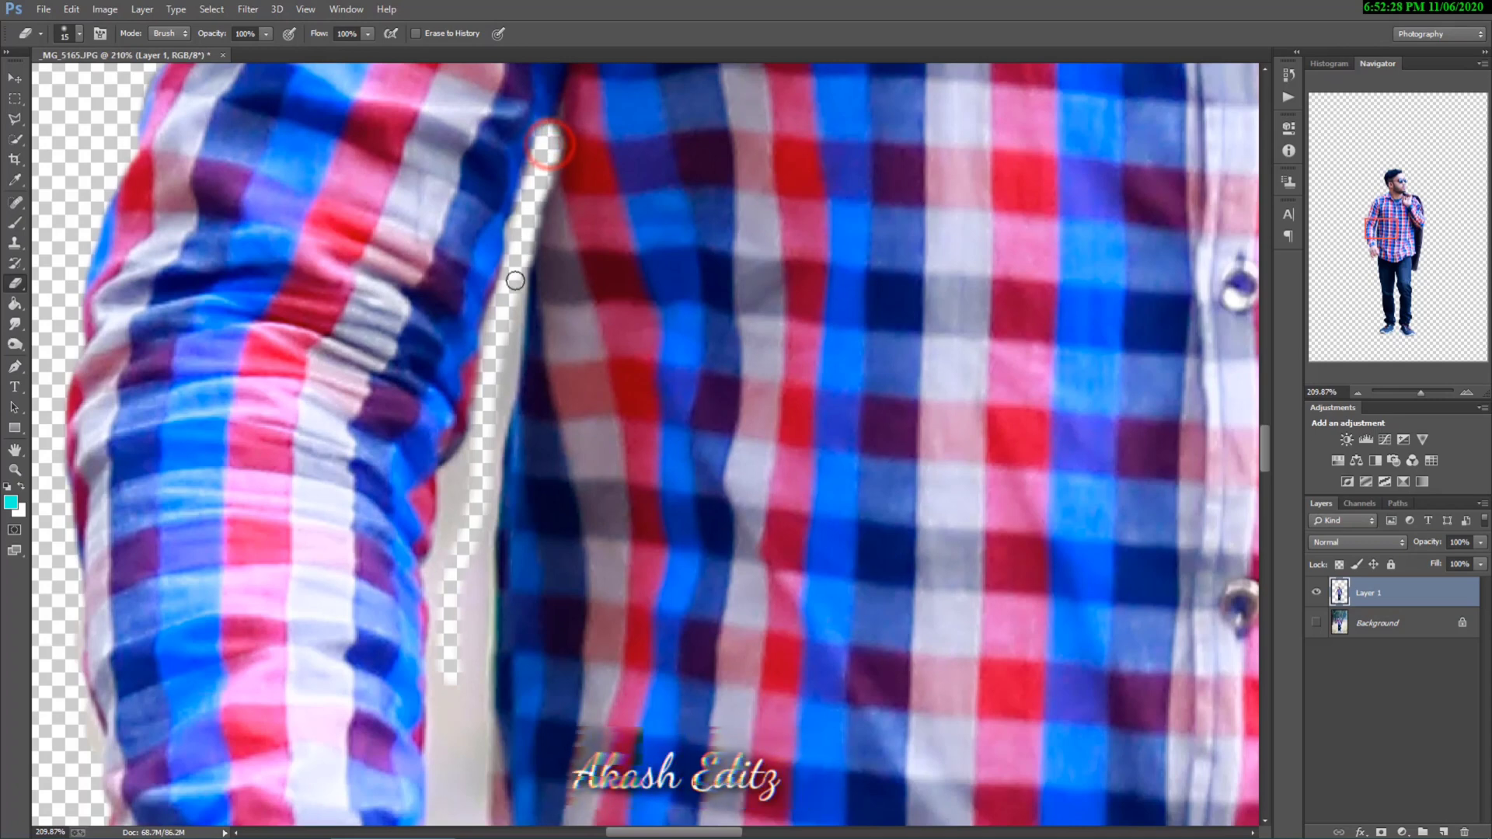
# Step: Erase the background left along the sleeve and shirt edges in the upper part of the arm gap
pyautogui.scroll(-3, 535, 153)
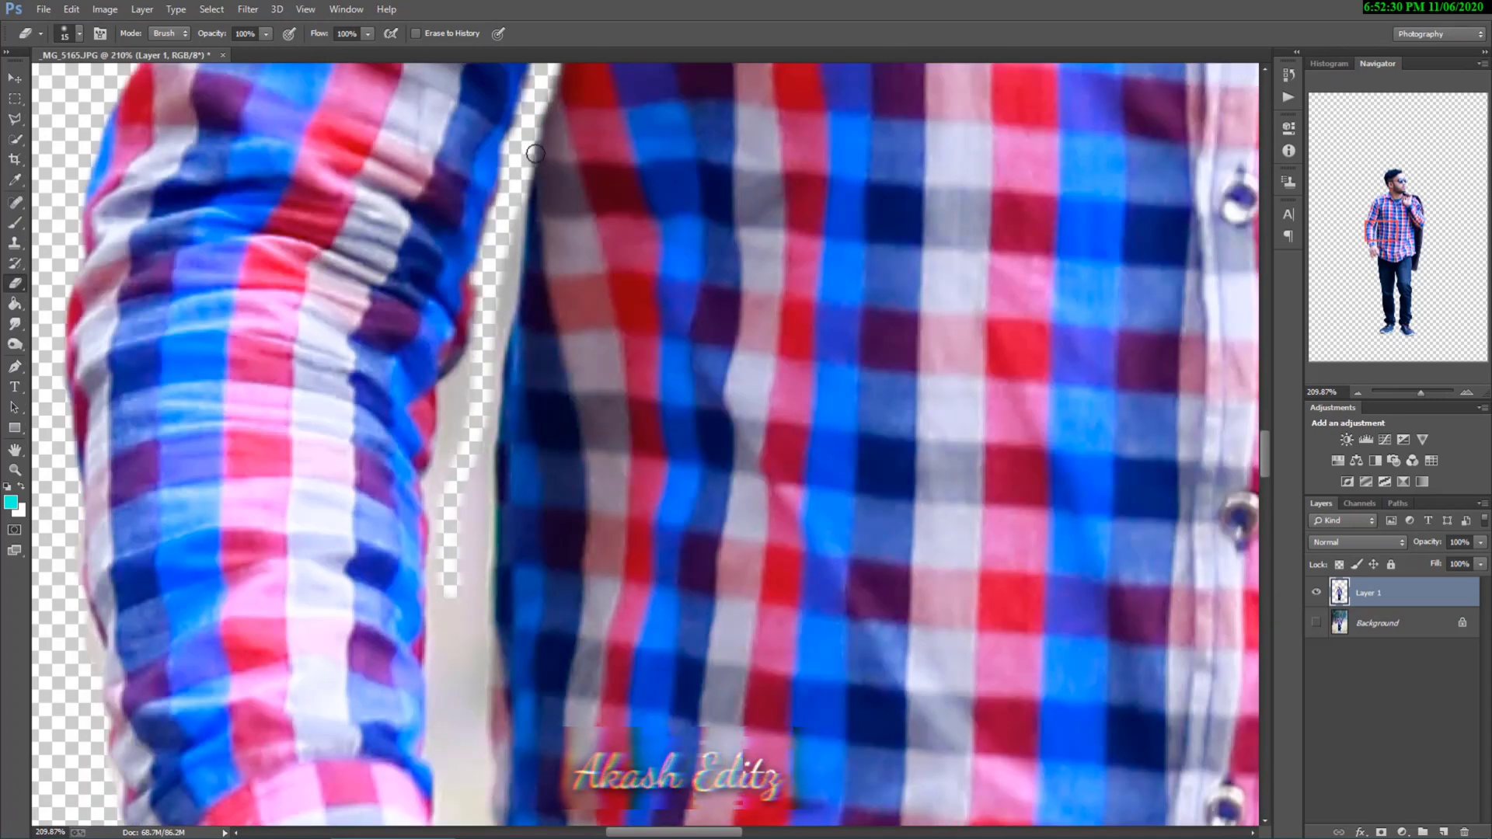
pyautogui.moveTo(515, 186); pyautogui.dragTo(489, 306)
pyautogui.scroll(-3, 490, 306)
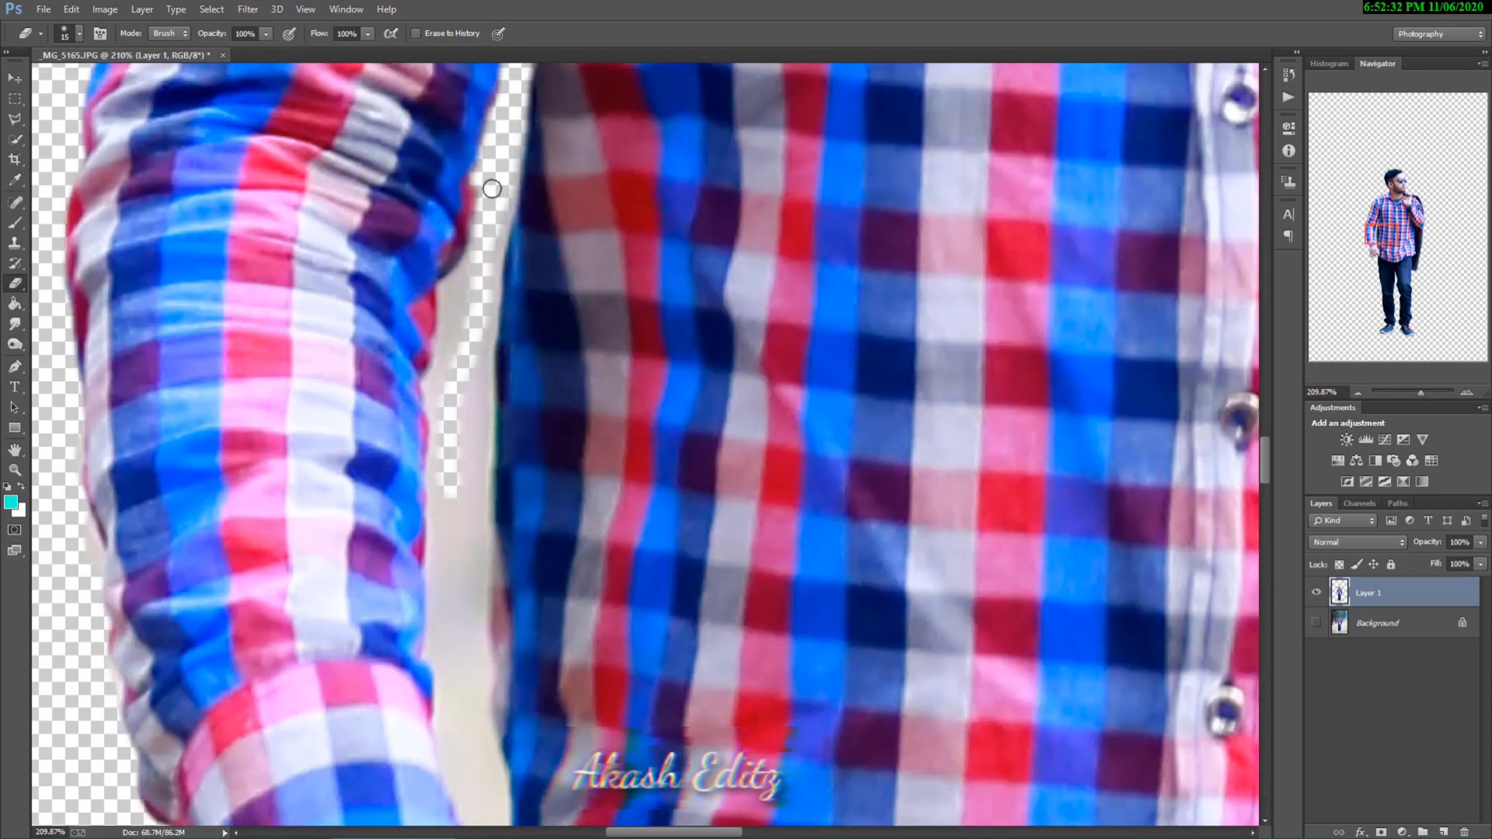
pyautogui.moveTo(508, 167)
pyautogui.mouseDown()
pyautogui.moveTo(472, 326)
pyautogui.moveTo(485, 104)
pyautogui.moveTo(455, 219)
pyautogui.mouseUp()
pyautogui.scroll(-3, 490, 116)
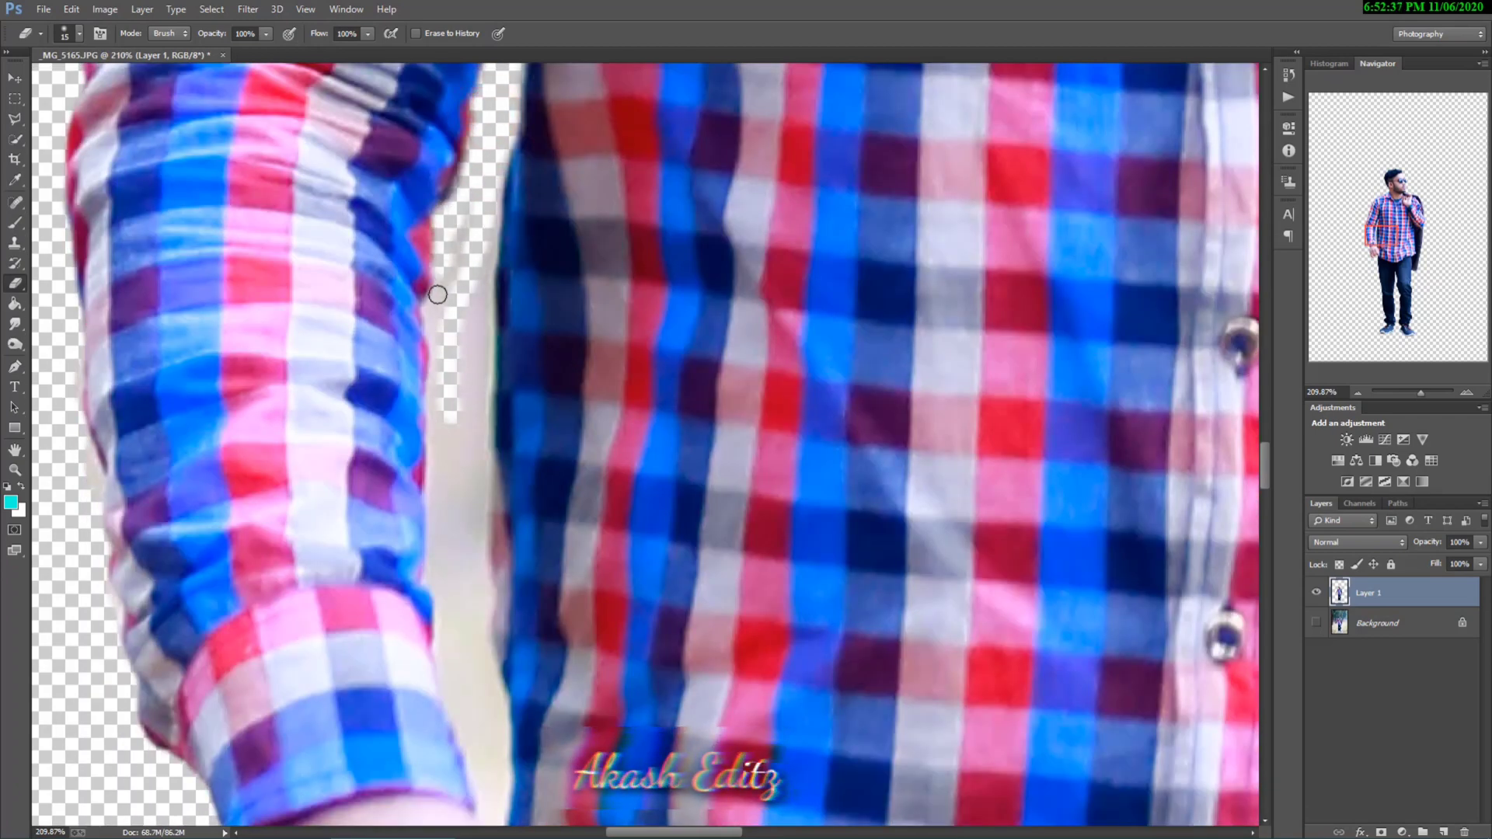
pyautogui.moveTo(437, 294); pyautogui.dragTo(435, 319)
# Step: Continue erasing the background between the forearm and the shirt down toward the cuff
pyautogui.scroll(-3, 435, 318)
pyautogui.moveTo(483, 175); pyautogui.dragTo(467, 276)
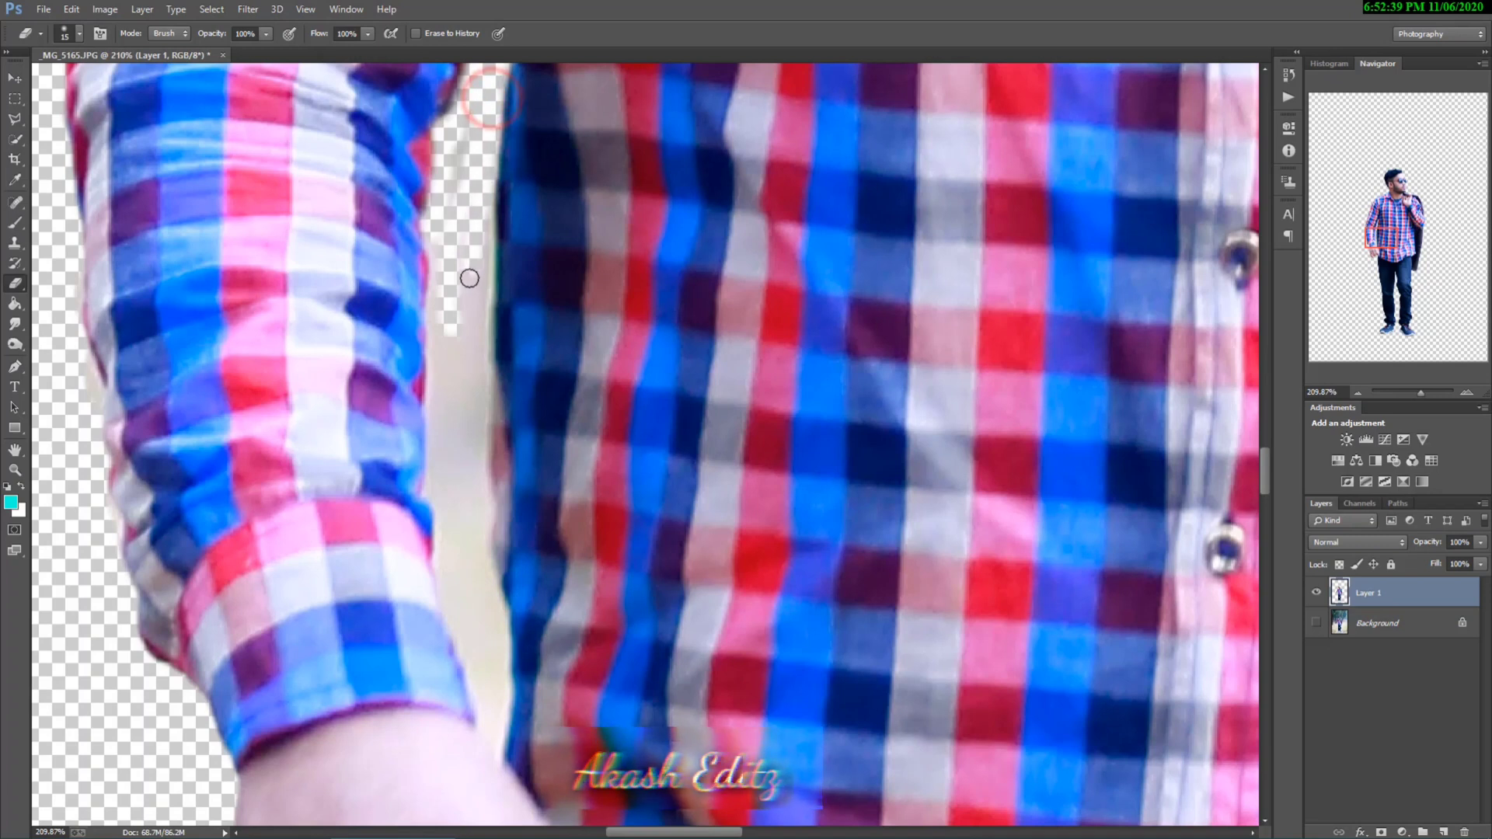
pyautogui.scroll(-1, 490, 188)
pyautogui.moveTo(481, 180)
pyautogui.mouseDown()
pyautogui.moveTo(476, 156)
pyautogui.moveTo(468, 350)
pyautogui.mouseUp()
pyautogui.scroll(-2, 449, 170)
pyautogui.moveTo(438, 230); pyautogui.dragTo(435, 312)
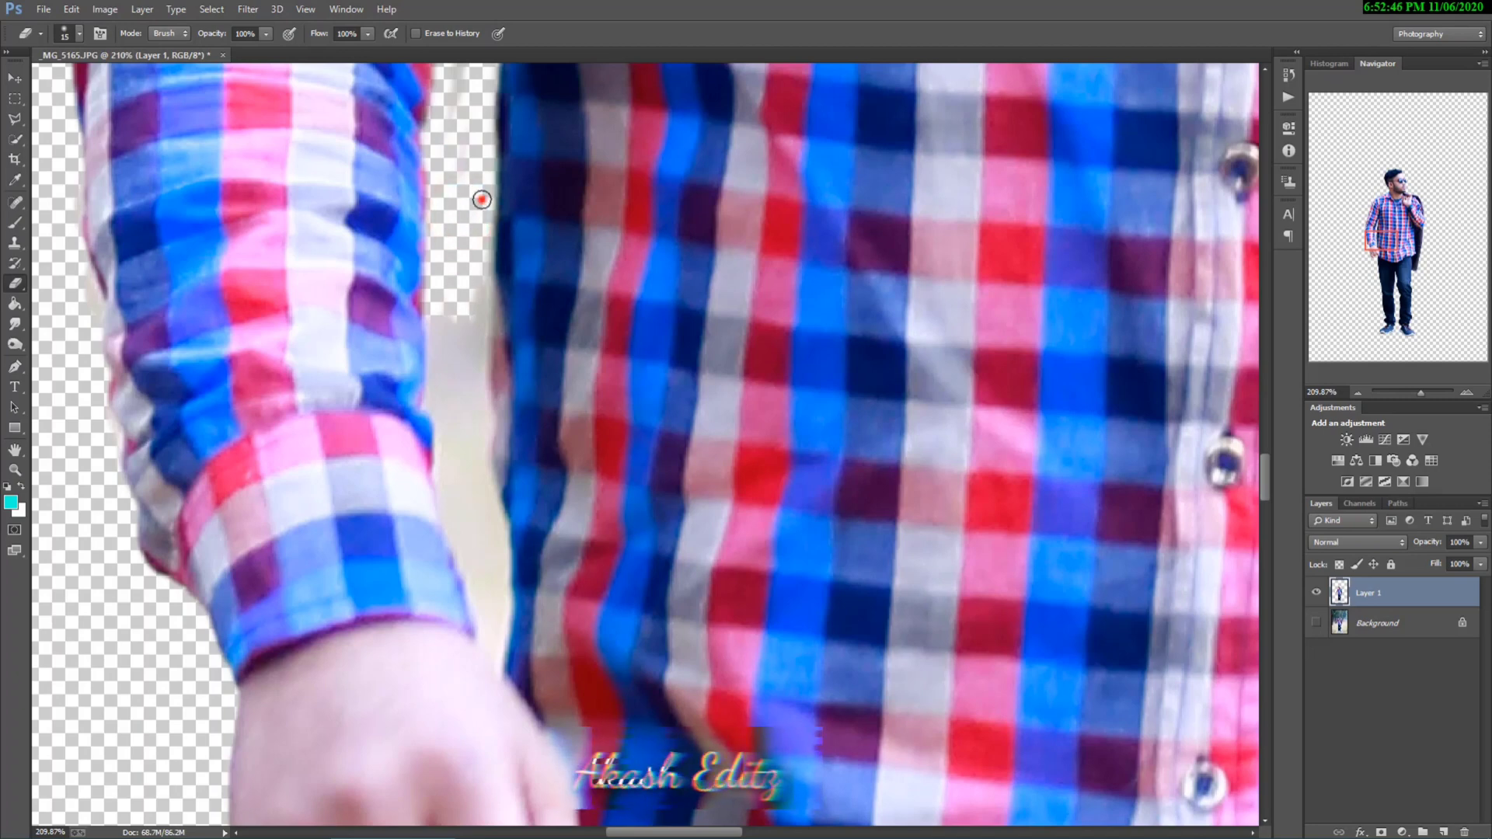
pyautogui.moveTo(481, 199); pyautogui.dragTo(483, 316)
pyautogui.scroll(-3, 450, 261)
# Step: Clear the background beside the cuff with a 31 px eraser, finishing the narrow gap at the wrist with 13 px
pyautogui.rightClick(590, 198)
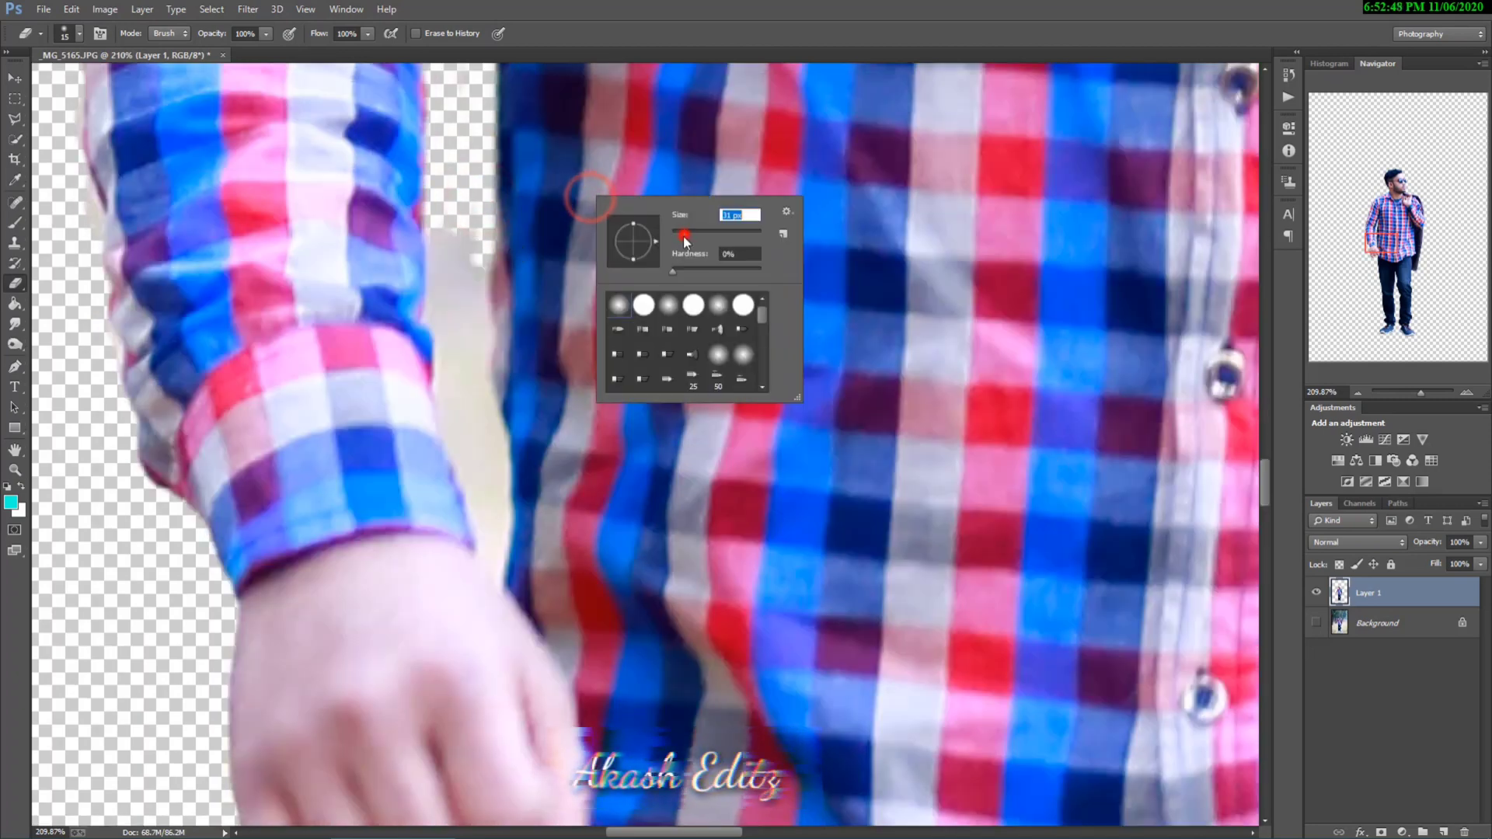
pyautogui.moveTo(454, 215); pyautogui.dragTo(462, 415)
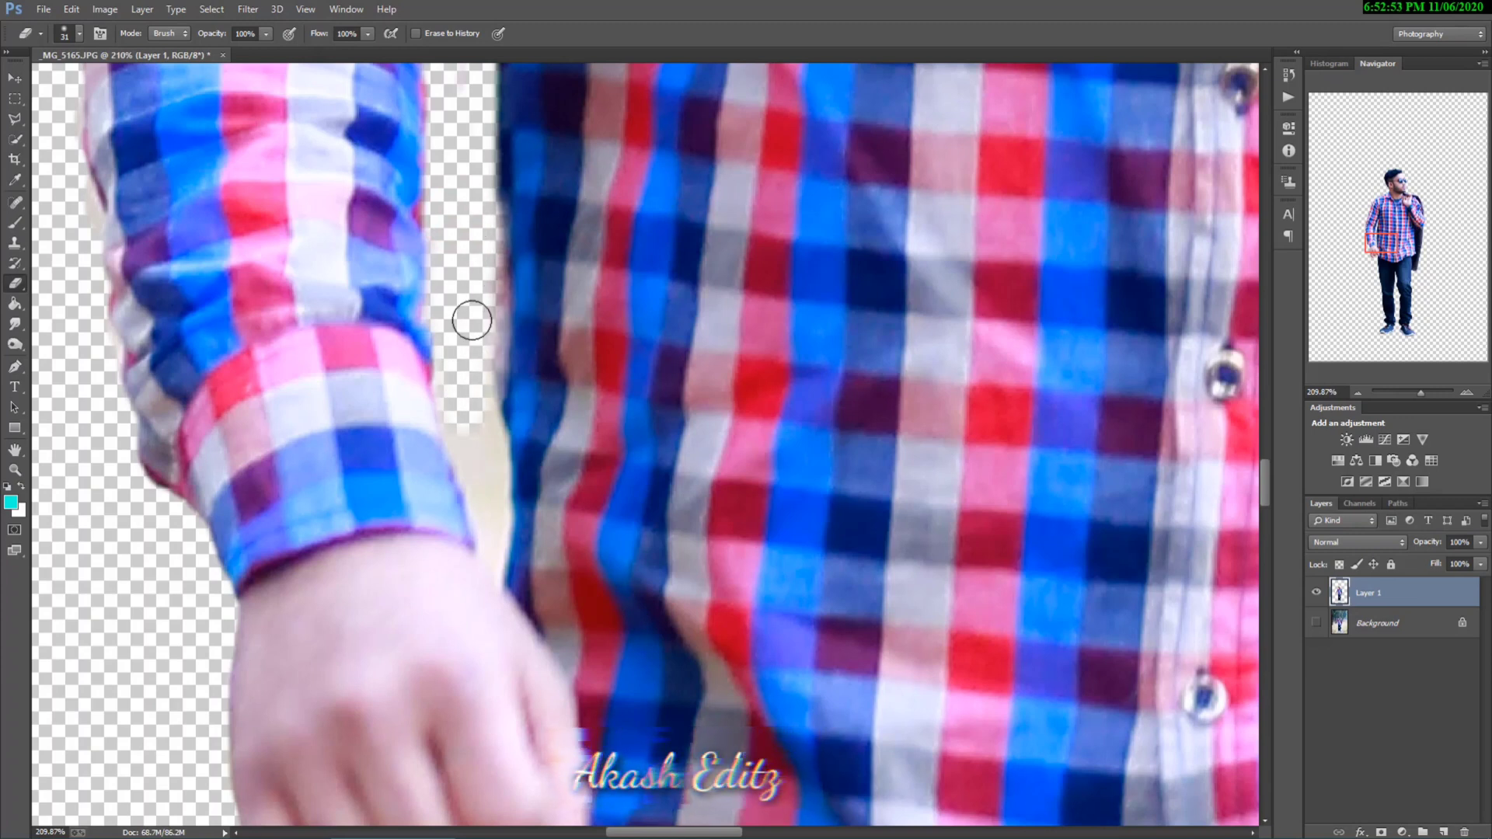
pyautogui.scroll(-3, 471, 320)
pyautogui.rightClick(683, 268)
pyautogui.moveTo(770, 303); pyautogui.dragTo(766, 304)
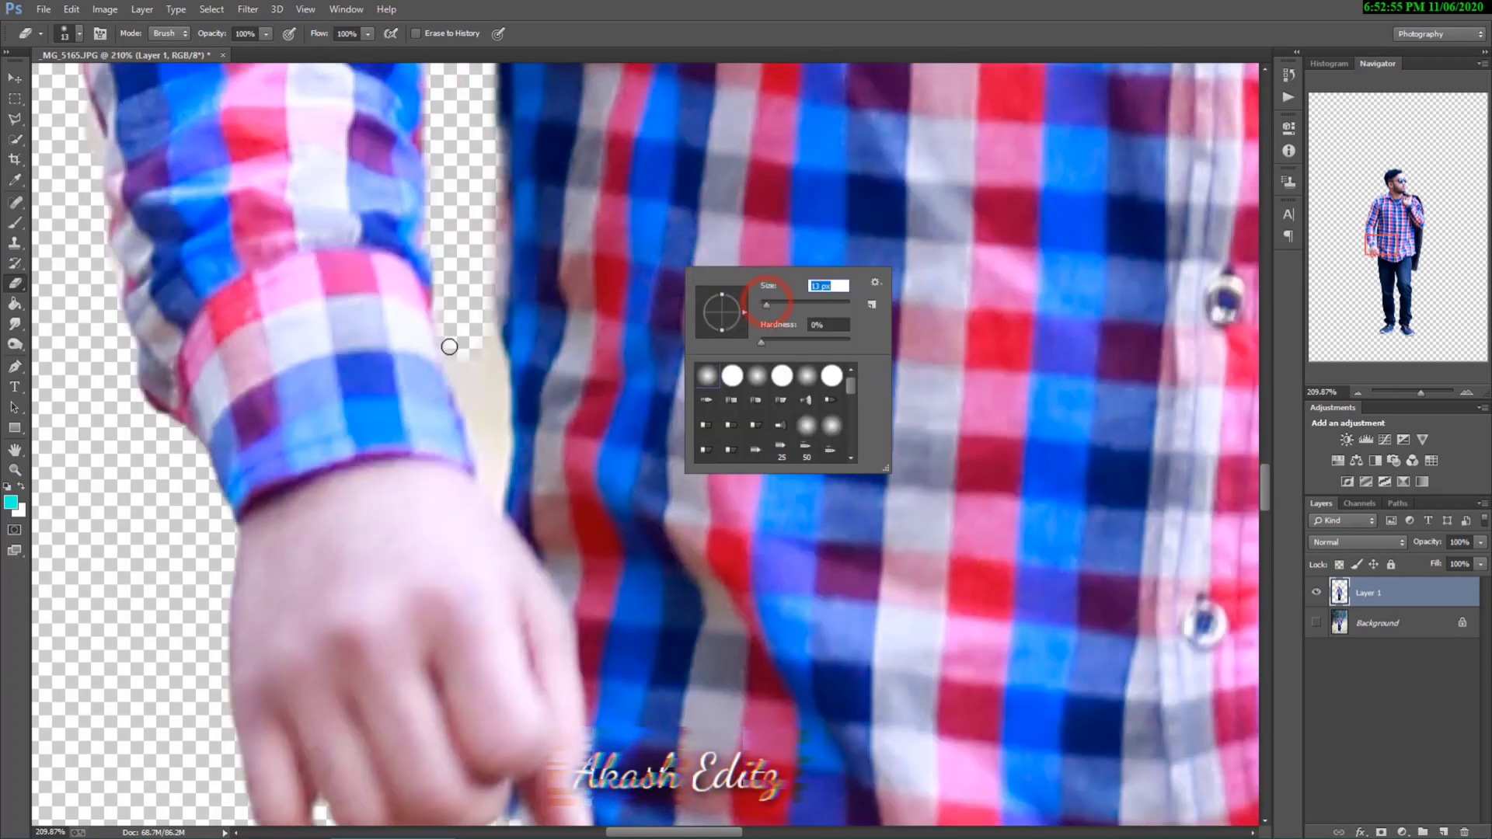
pyautogui.moveTo(449, 347); pyautogui.dragTo(490, 495)
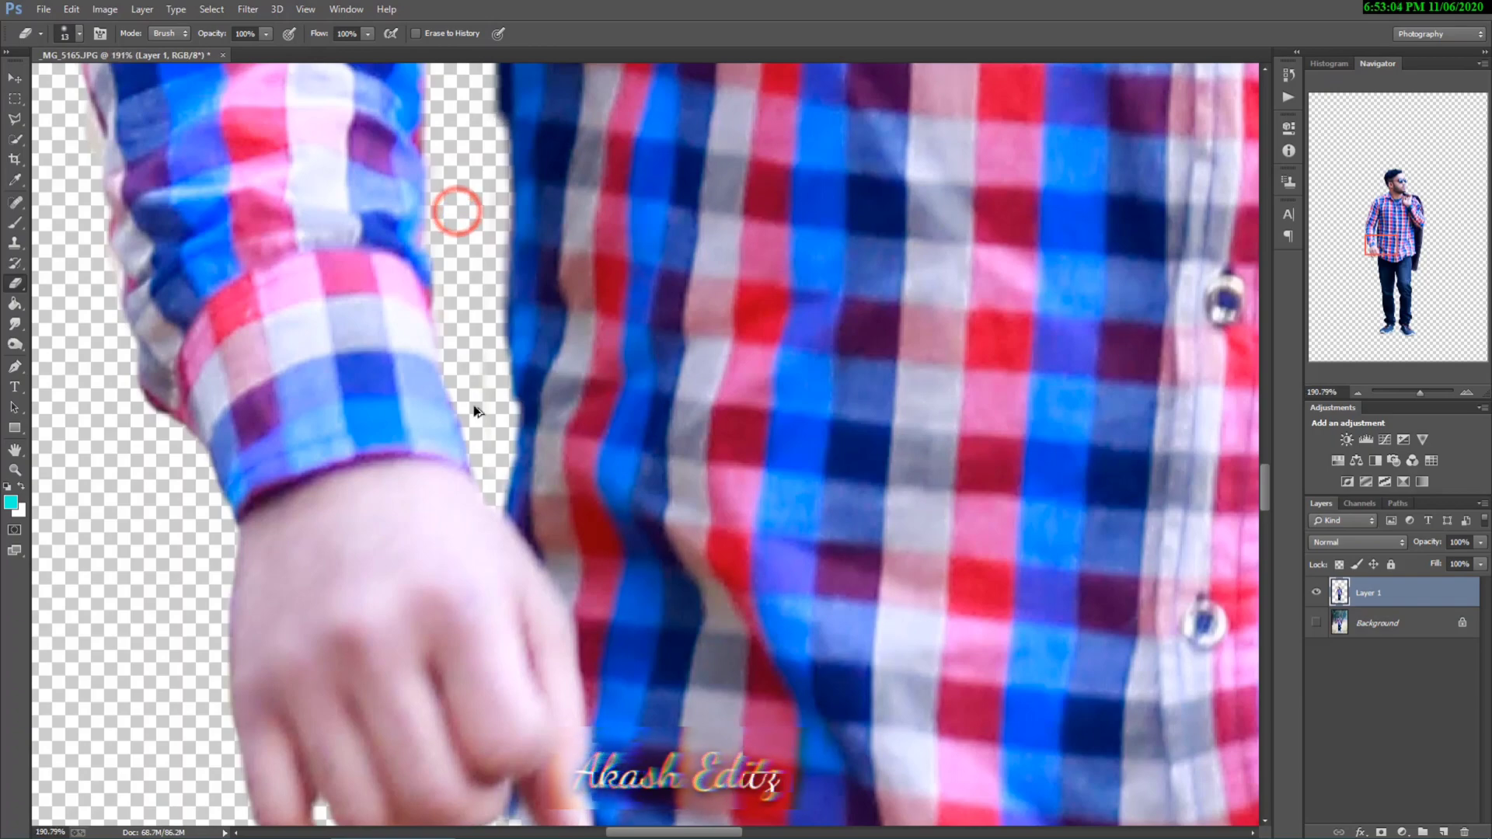
# Step: Touch up the edges beside the sunglasses and at the chin with the 13 px eraser
pyautogui.scroll(-4, 475, 412)
pyautogui.scroll(3, 684, 233)
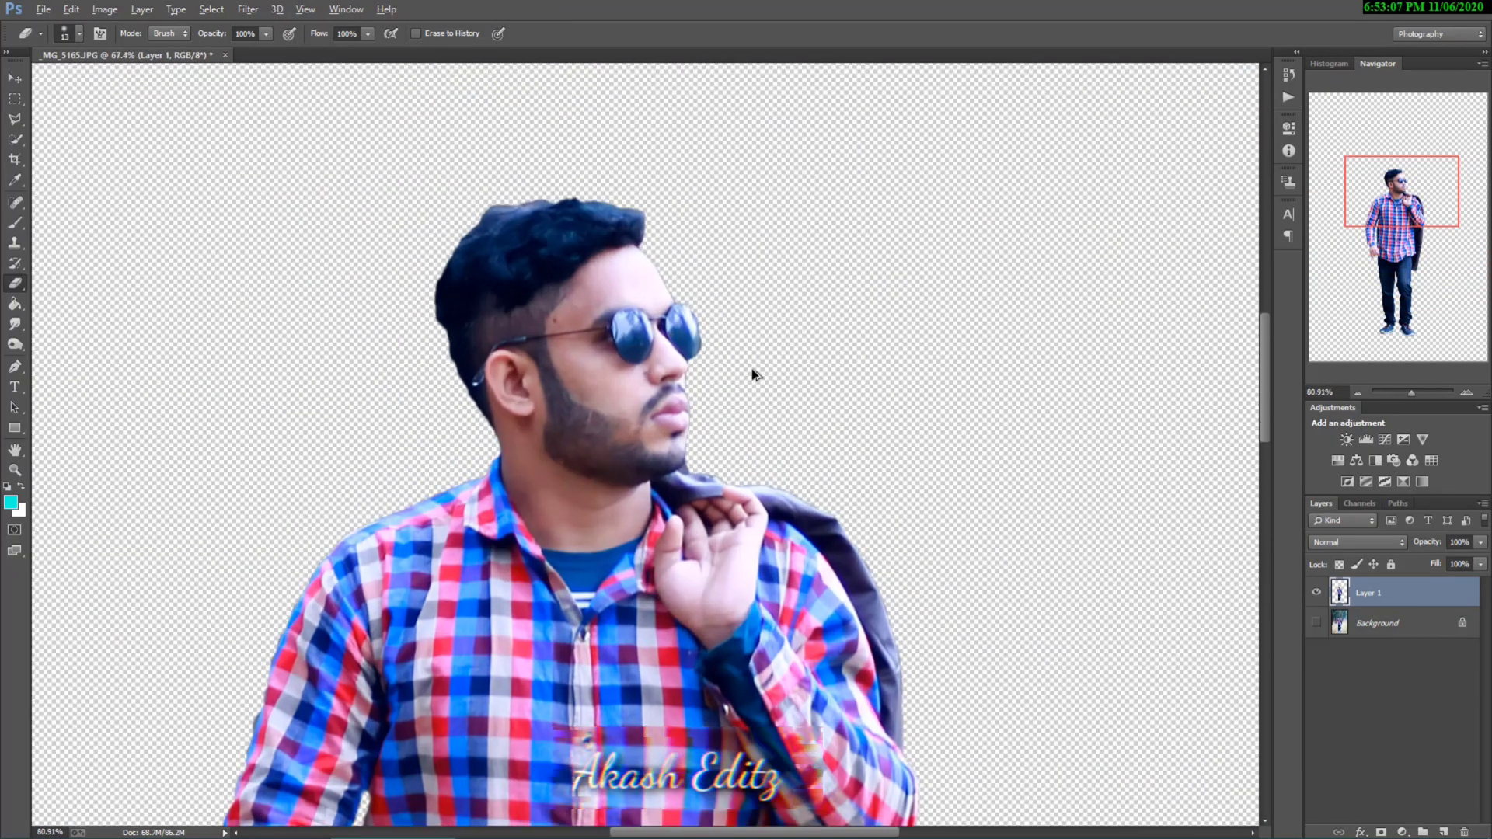
pyautogui.scroll(4, 717, 357)
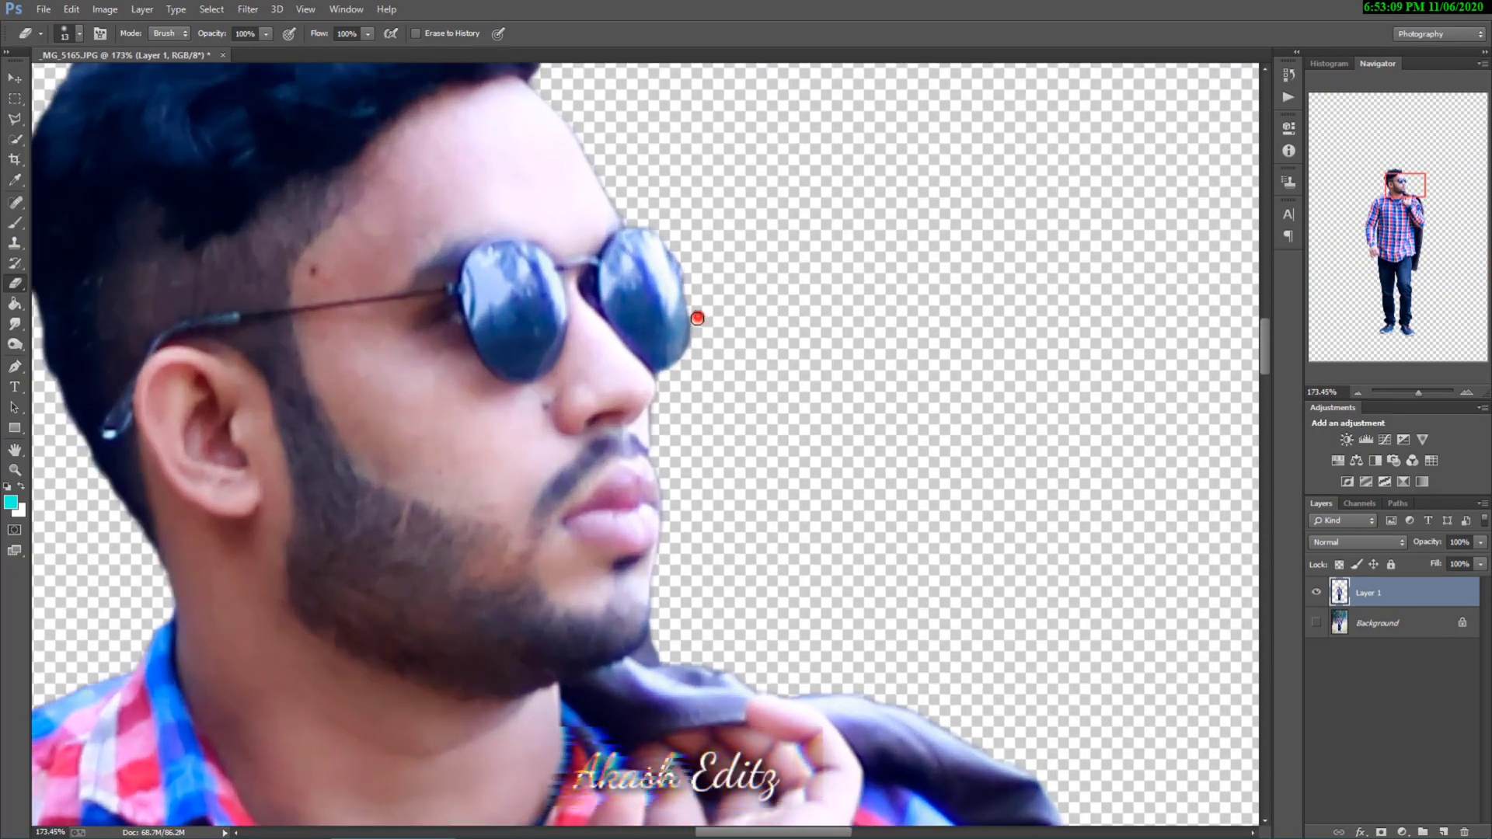
pyautogui.scroll(-2, 696, 317)
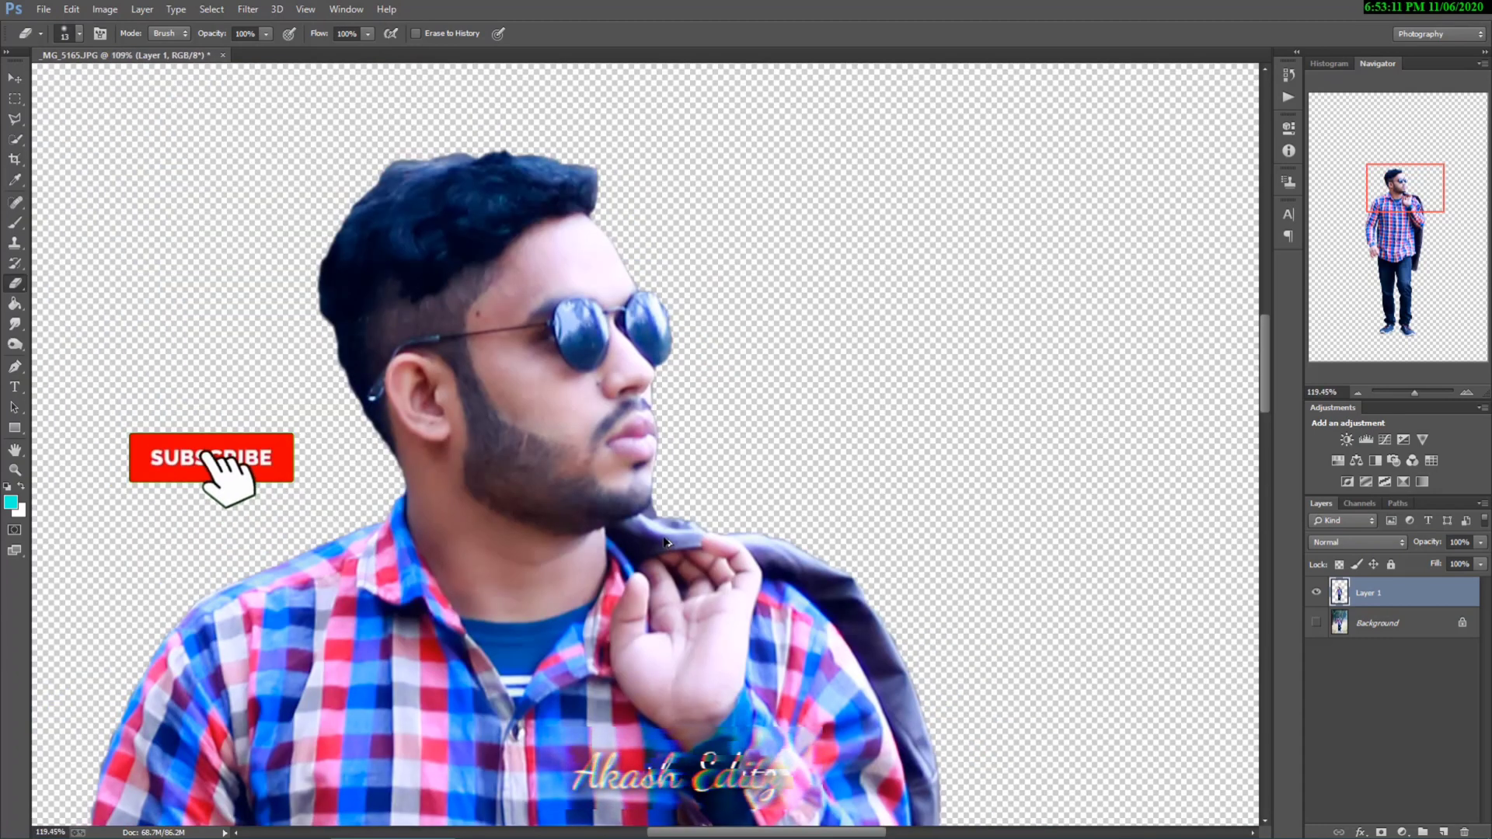
pyautogui.scroll(2, 666, 541)
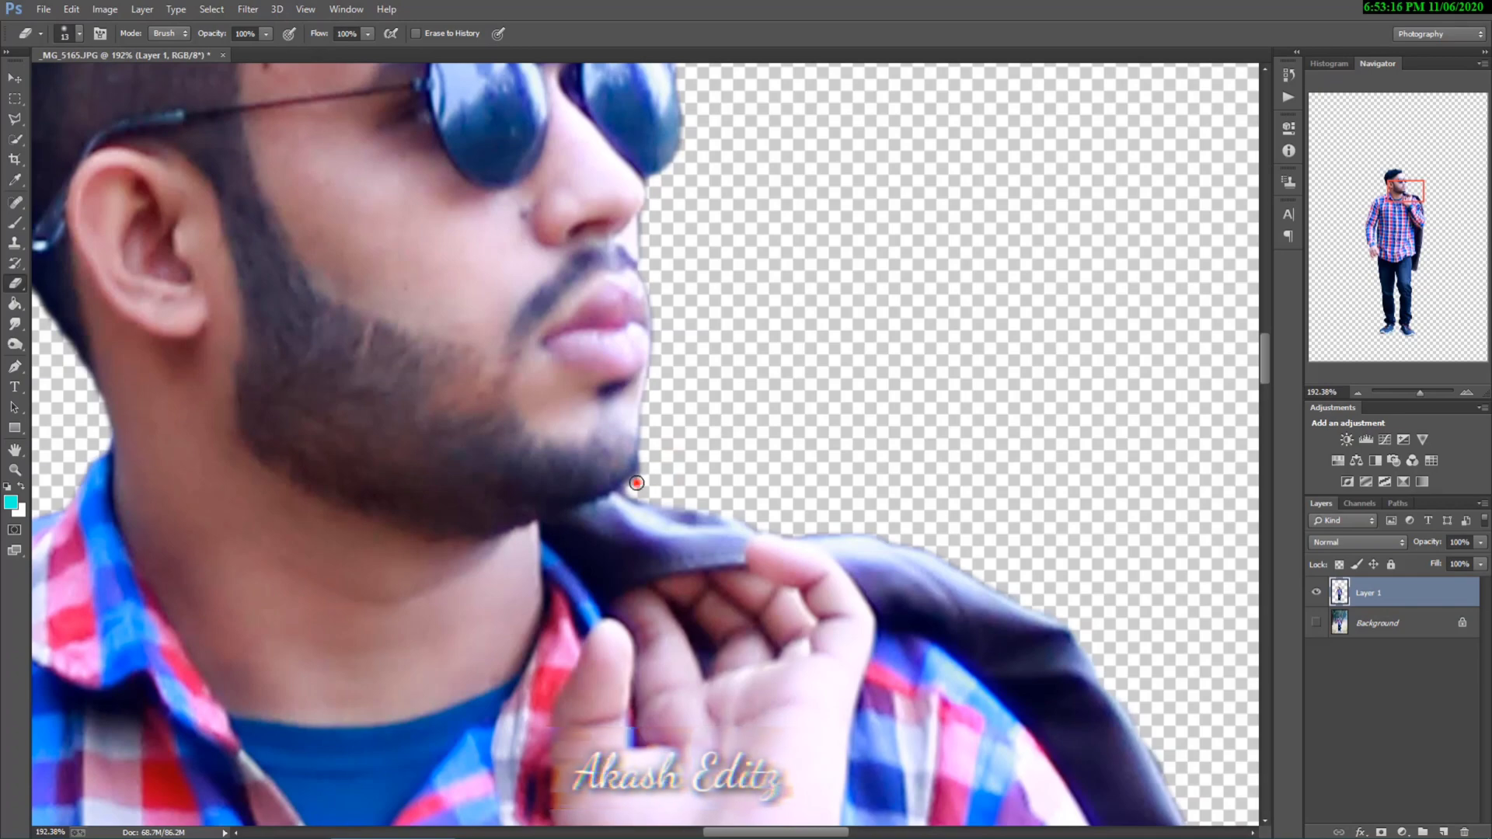
pyautogui.scroll(-10, 742, 450)
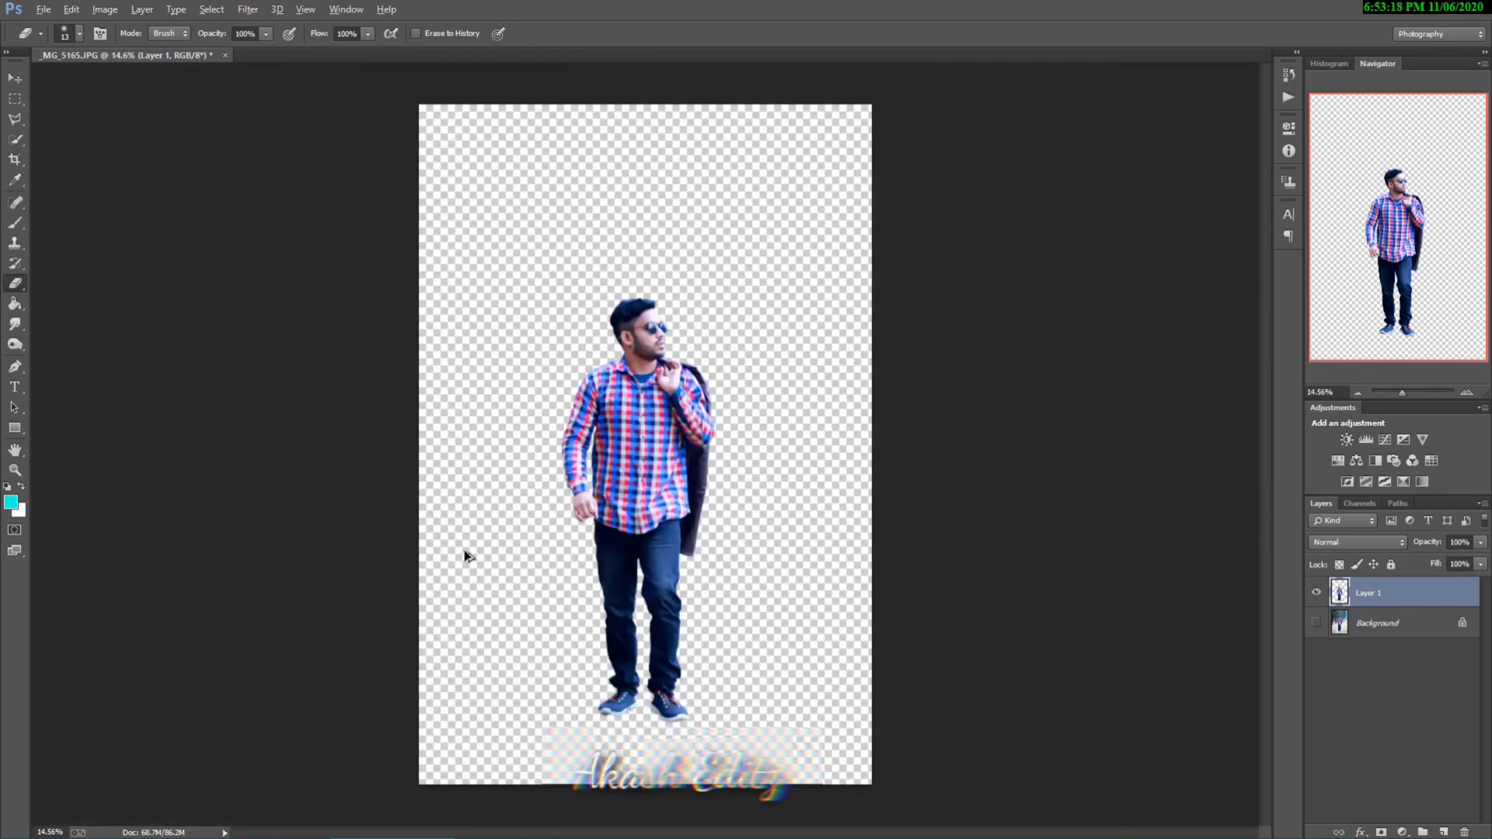
pyautogui.scroll(3, 703, 590)
pyautogui.scroll(-5, 692, 596)
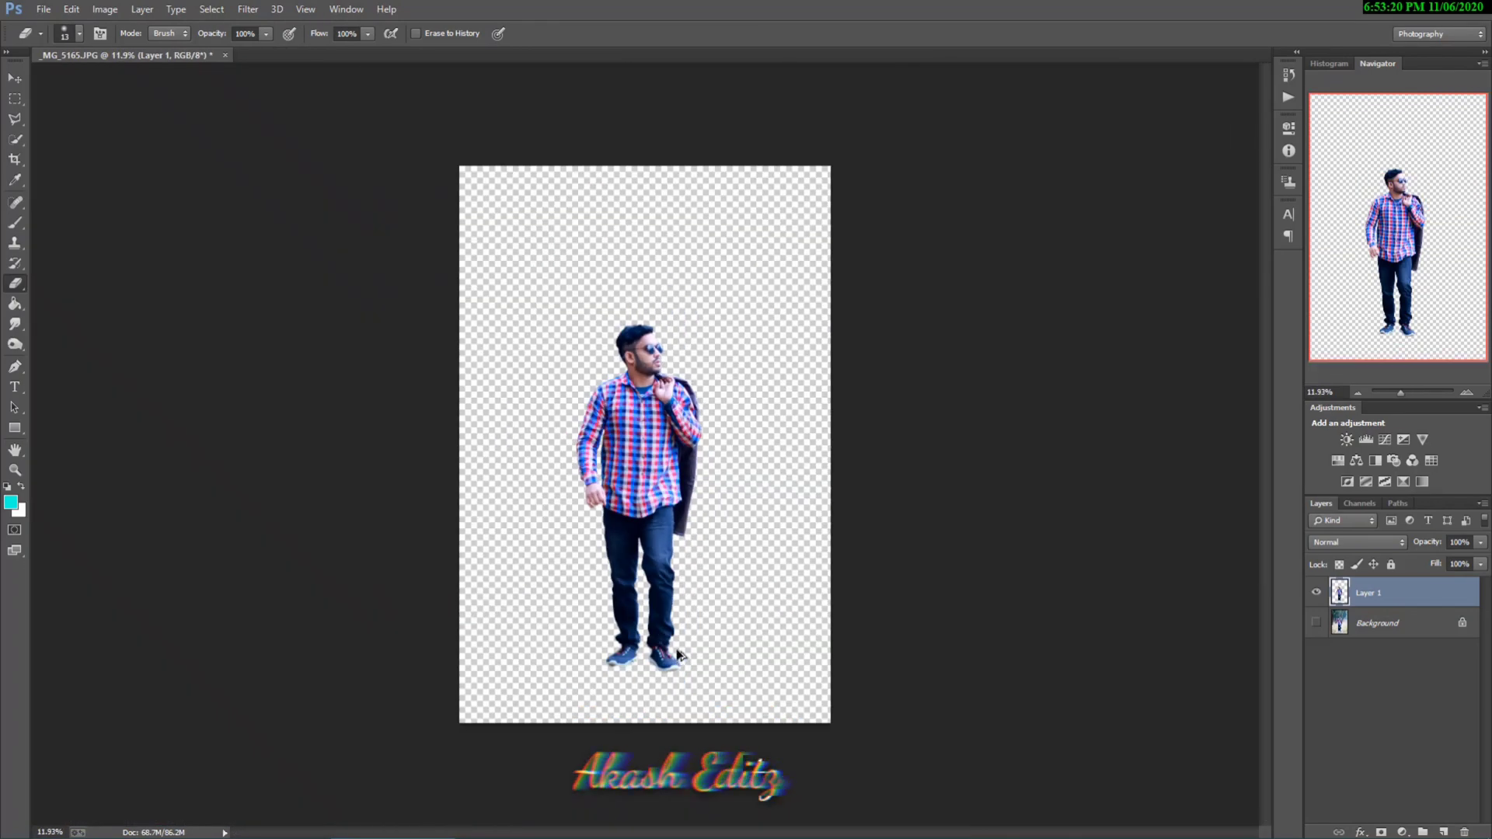
pyautogui.scroll(2, 679, 651)
pyautogui.scroll(-1, 772, 522)
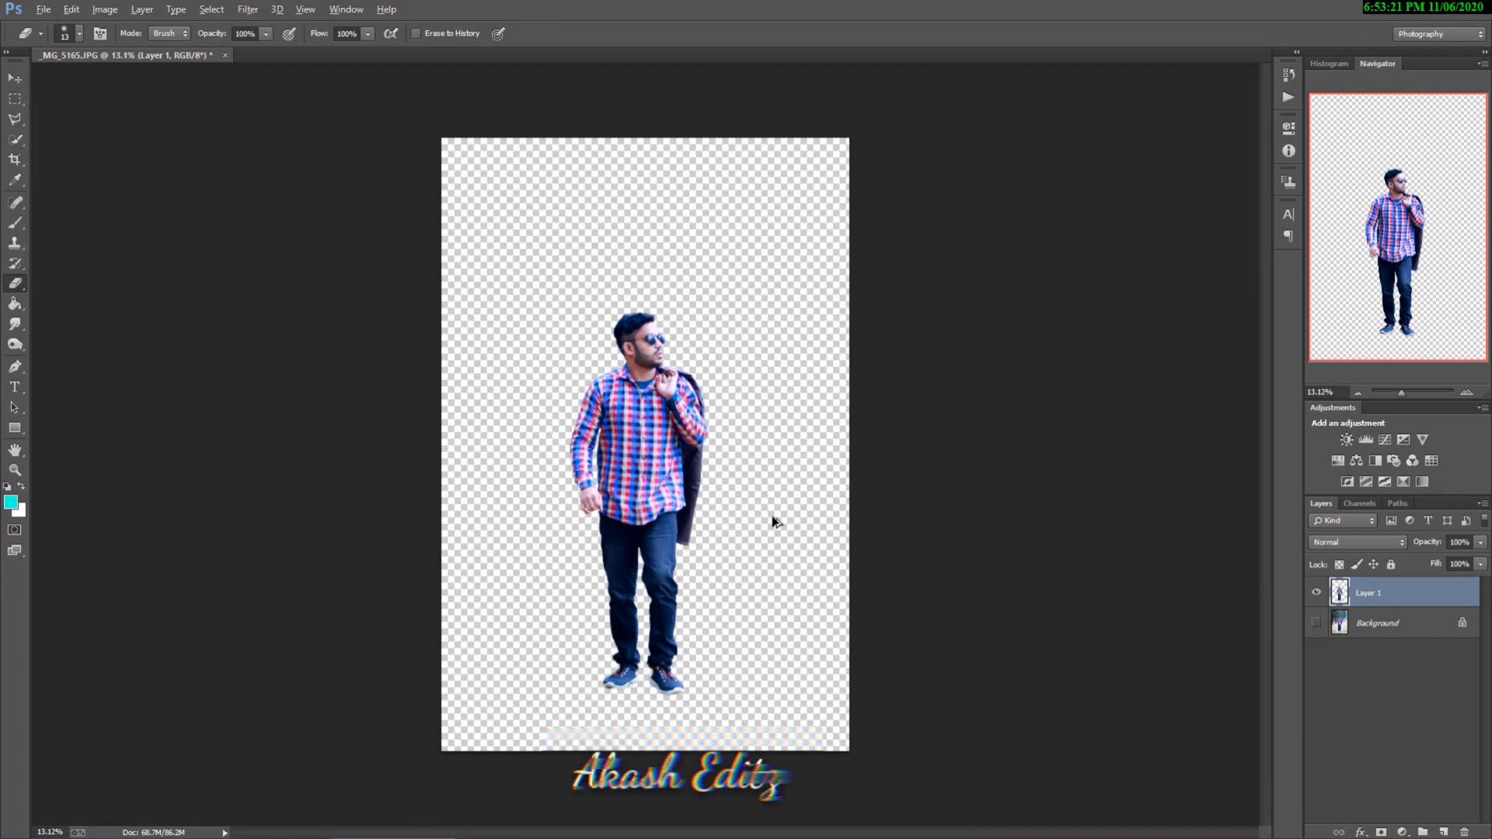
# Step: Extend the canvas to the left of the man to nearly double its width with the Crop tool, trimming it slightly in height
pyautogui.click(14, 159)
pyautogui.moveTo(440, 444); pyautogui.dragTo(243, 445)
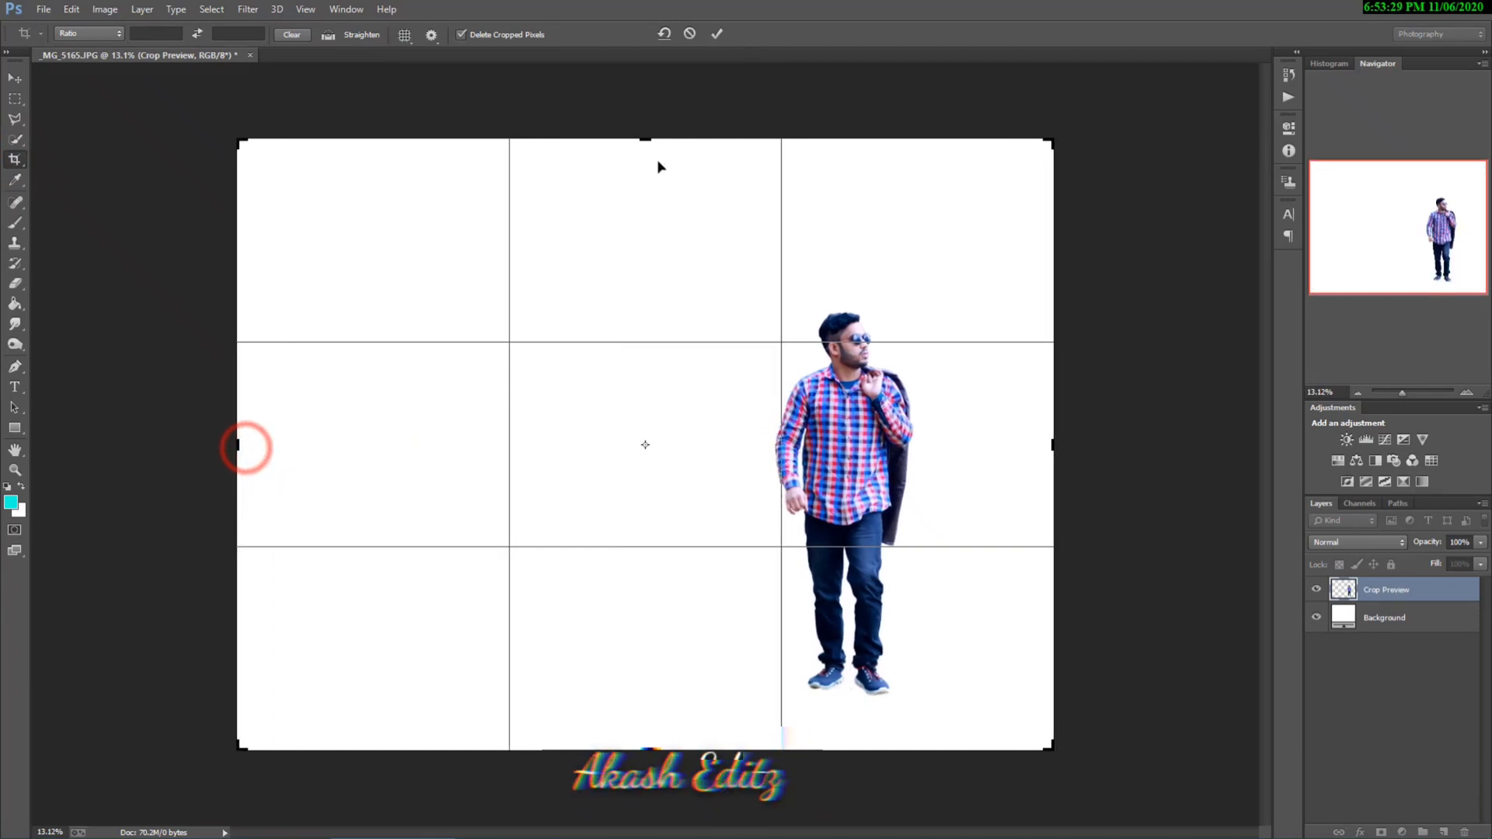
pyautogui.moveTo(644, 140); pyautogui.dragTo(644, 144)
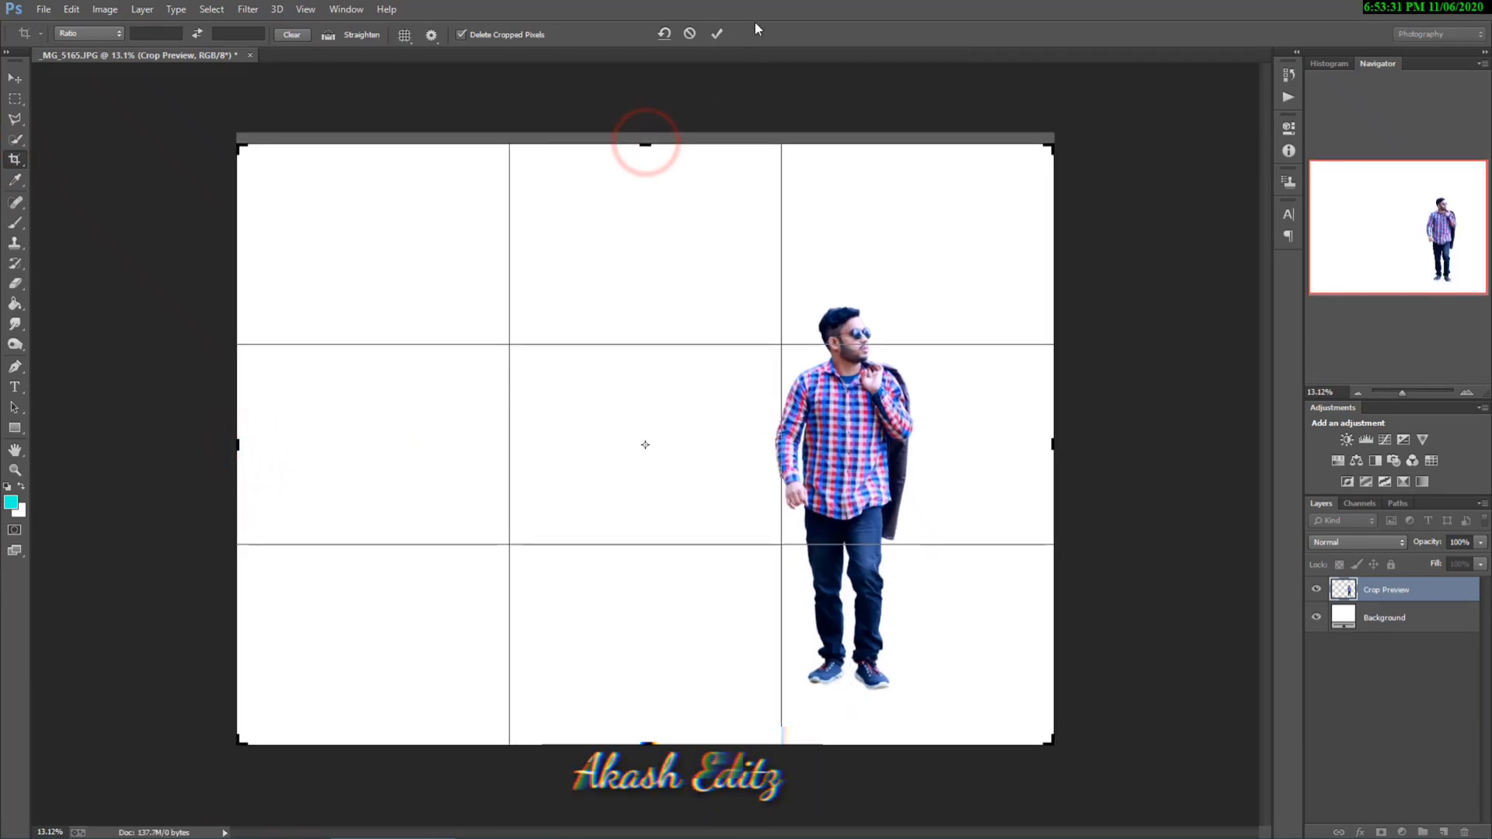
pyautogui.click(715, 34)
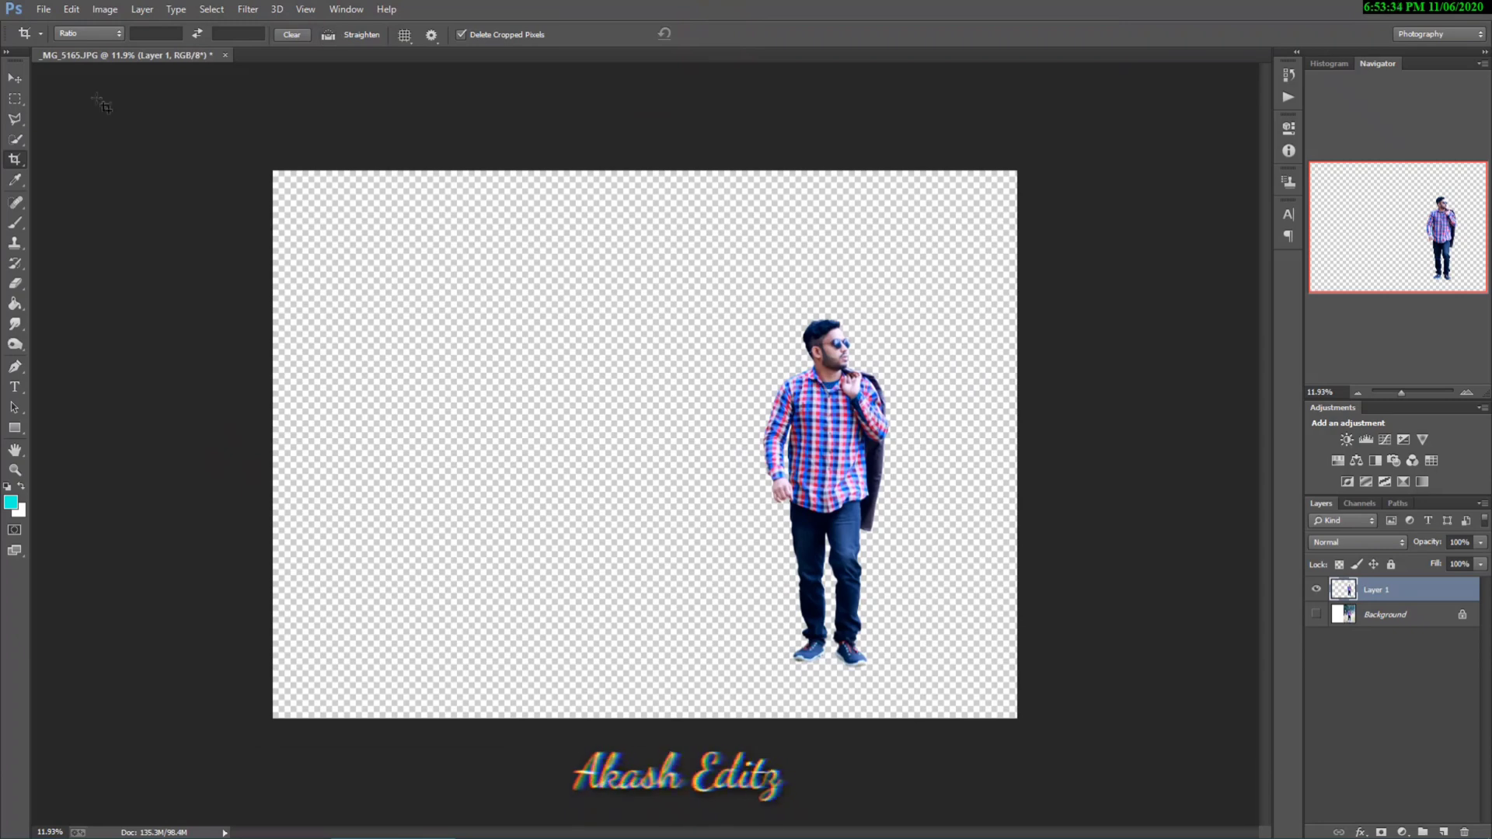
pyautogui.click(528, 433)
pyautogui.moveTo(272, 443); pyautogui.dragTo(268, 443)
pyautogui.click(716, 34)
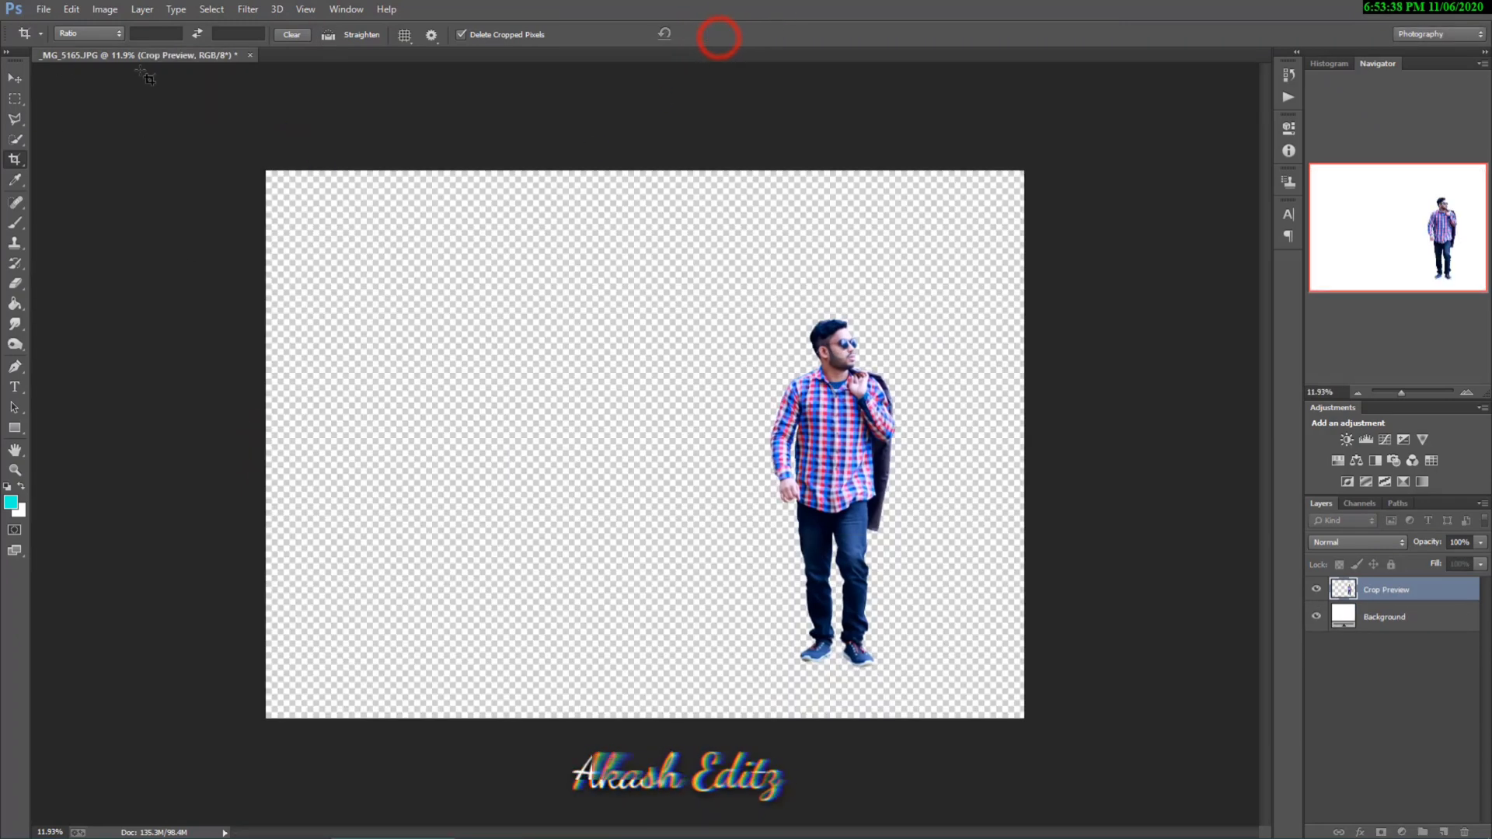
# Step: Place the image ashraful_editz__44__by_rashraful-dav540p as an embedded layer and scale it to about 394.8% so it spans the canvas height
pyautogui.click(44, 8)
pyautogui.click(101, 232)
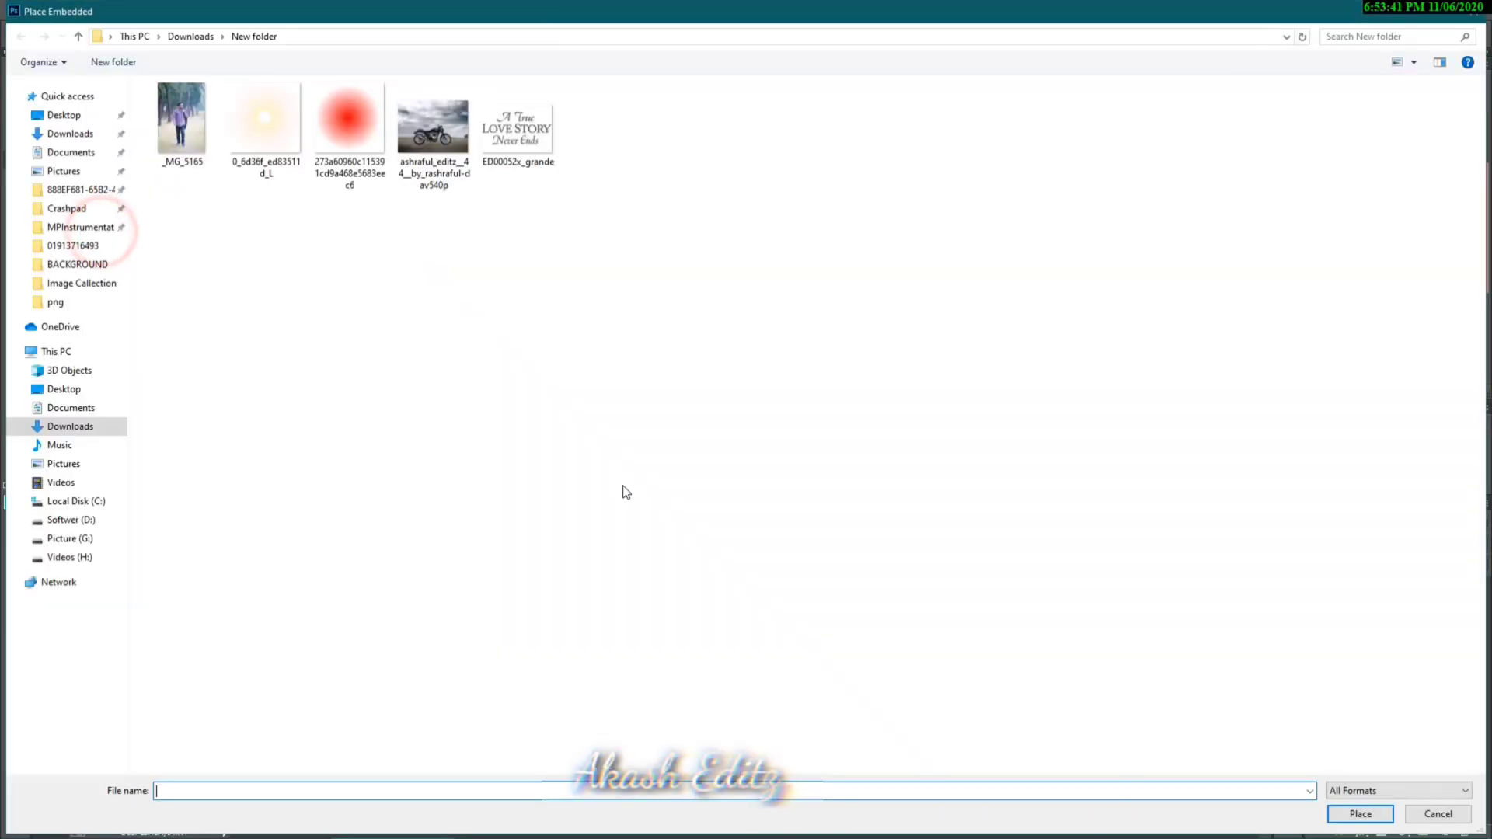
pyautogui.click(433, 132)
pyautogui.click(1356, 812)
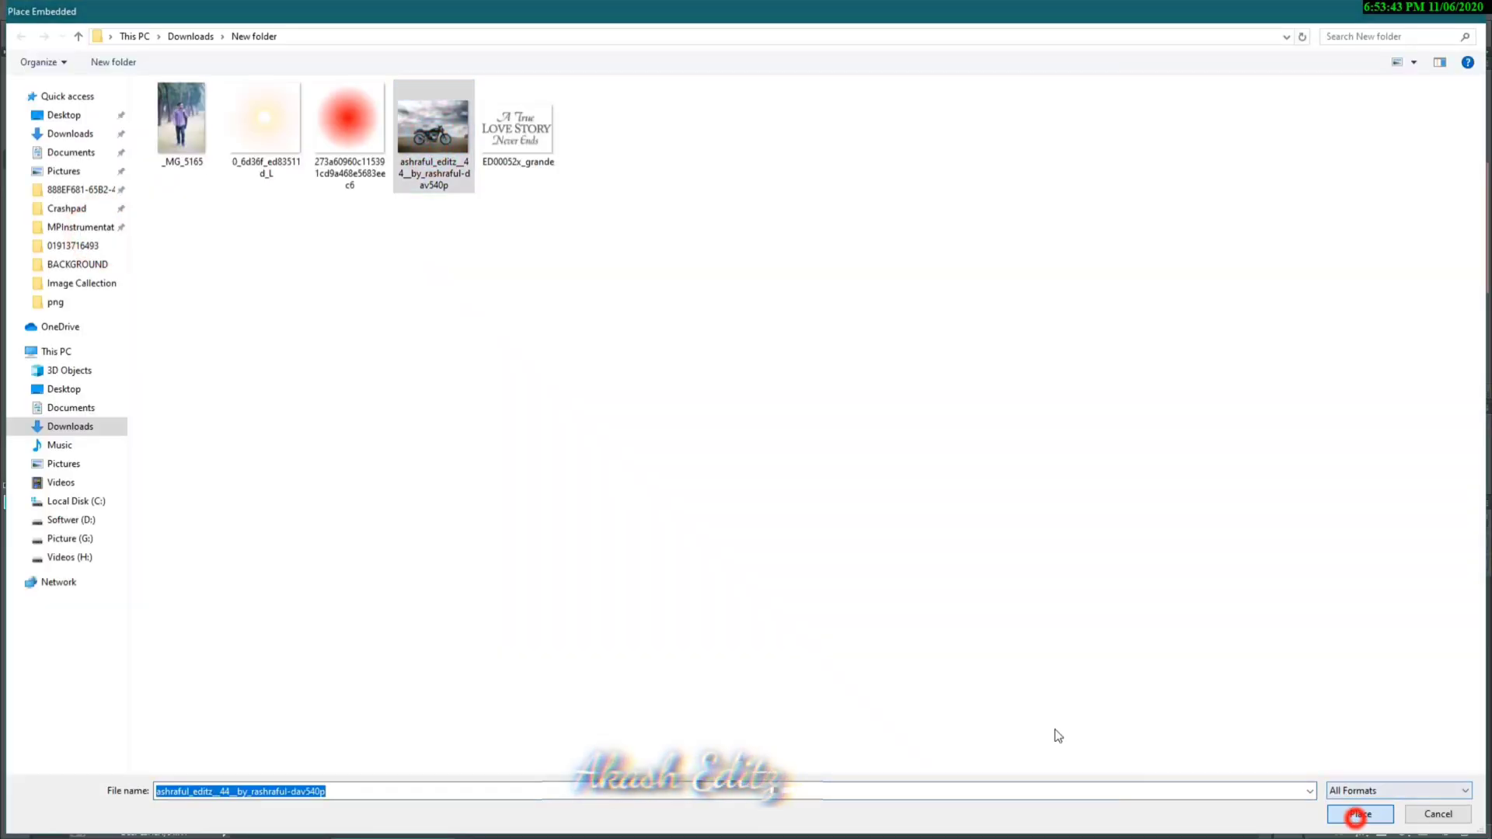
pyautogui.moveTo(650, 479); pyautogui.dragTo(1063, 638)
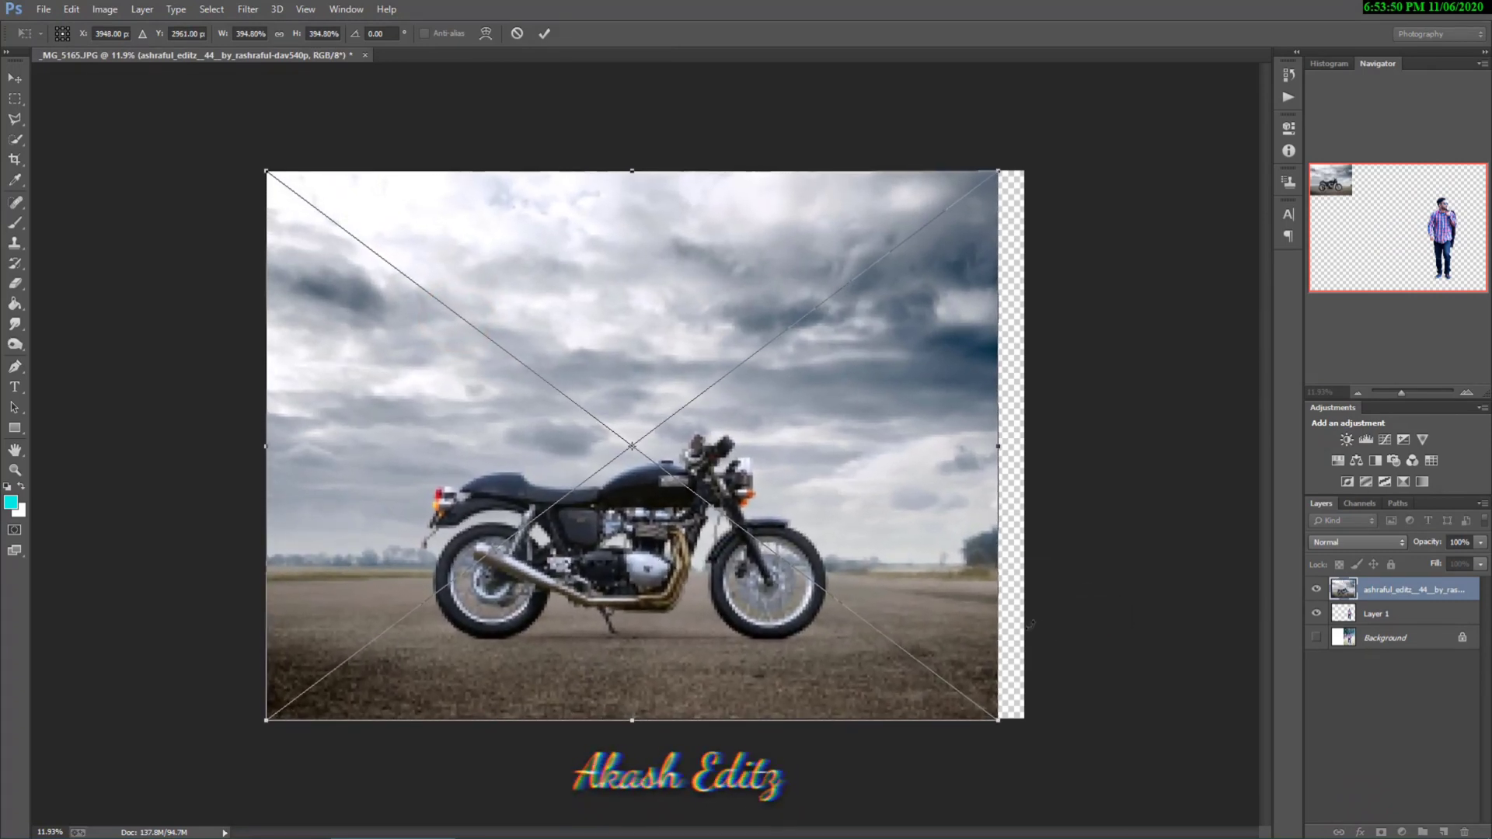
pyautogui.moveTo(892, 600); pyautogui.dragTo(895, 604)
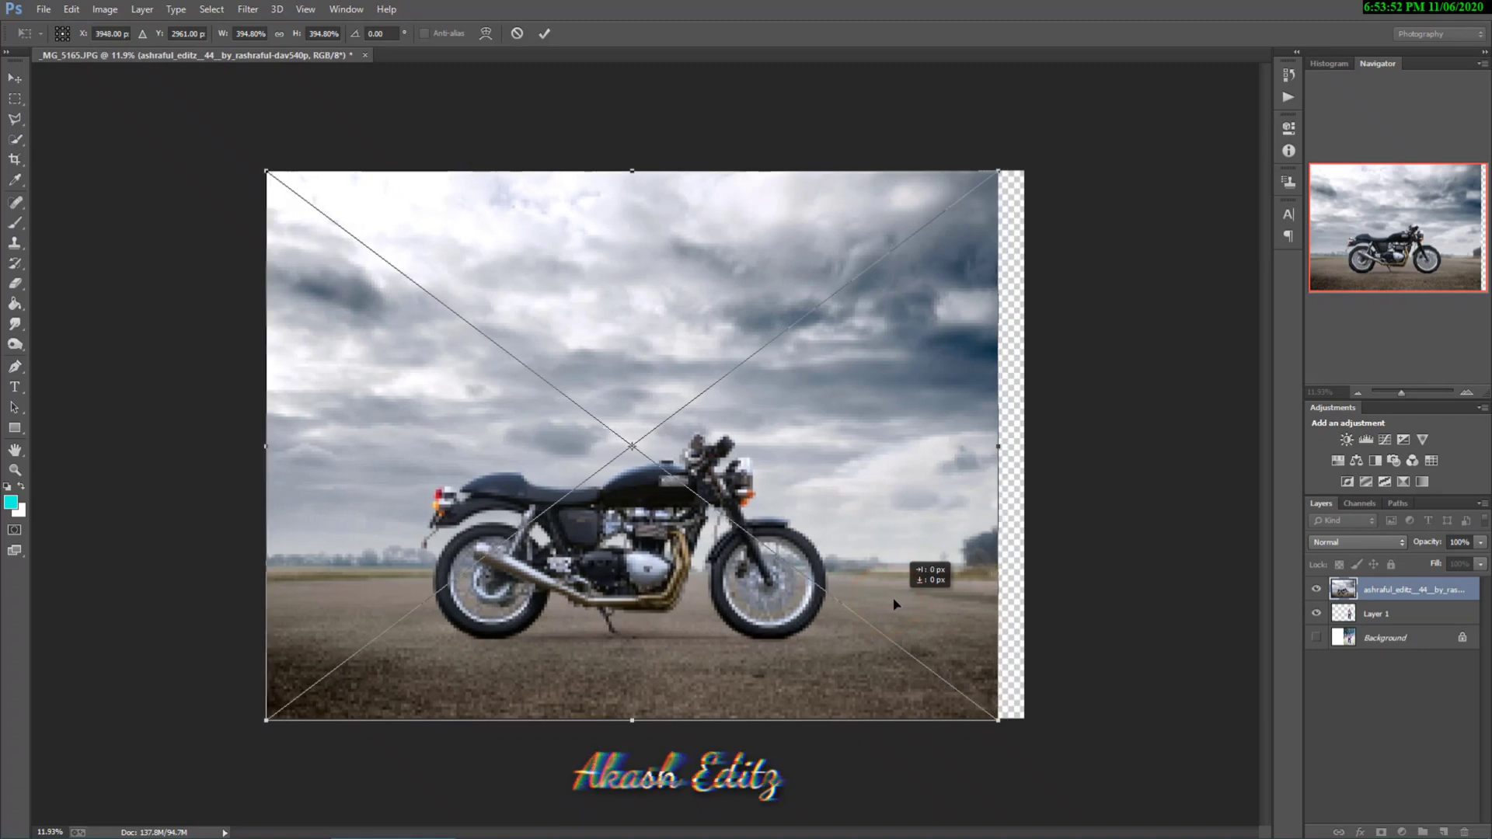
pyautogui.click(544, 34)
# Step: Crop the empty strip off the canvas at the right edge of the motorcycle photo
pyautogui.press('c')
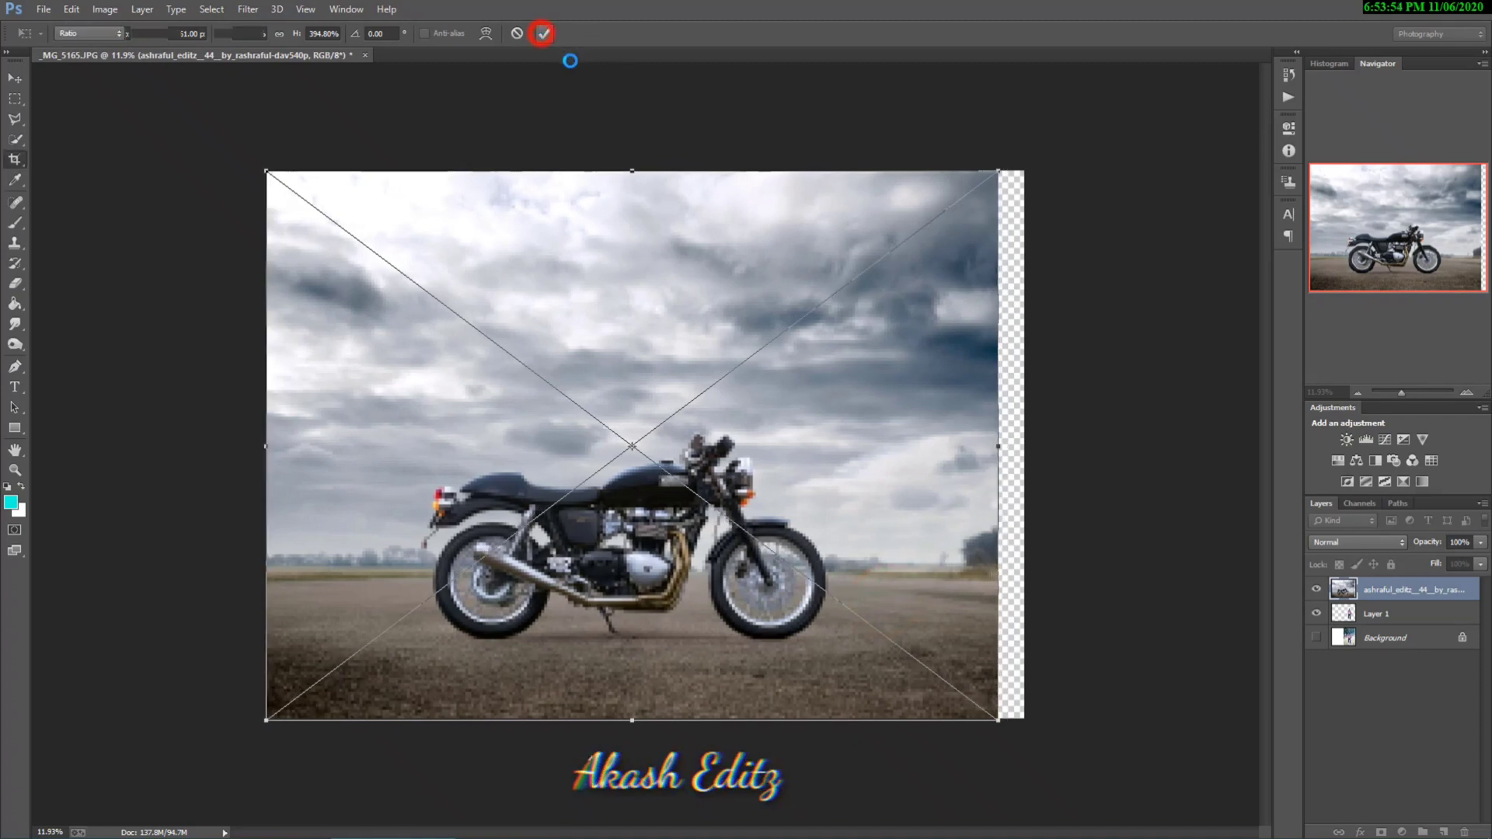
pyautogui.click(13, 161)
pyautogui.click(941, 510)
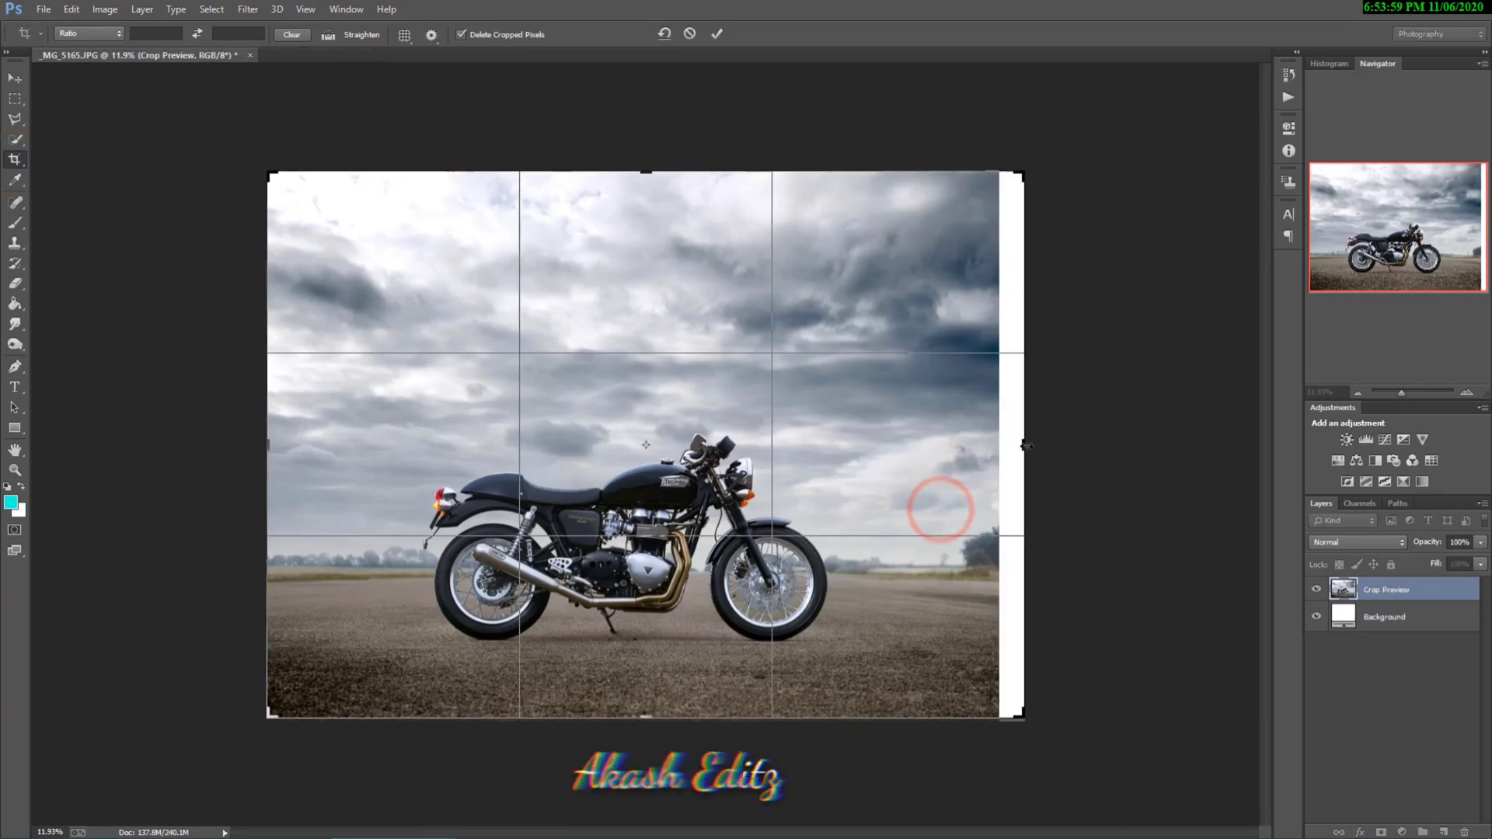
pyautogui.moveTo(1024, 446); pyautogui.dragTo(998, 446)
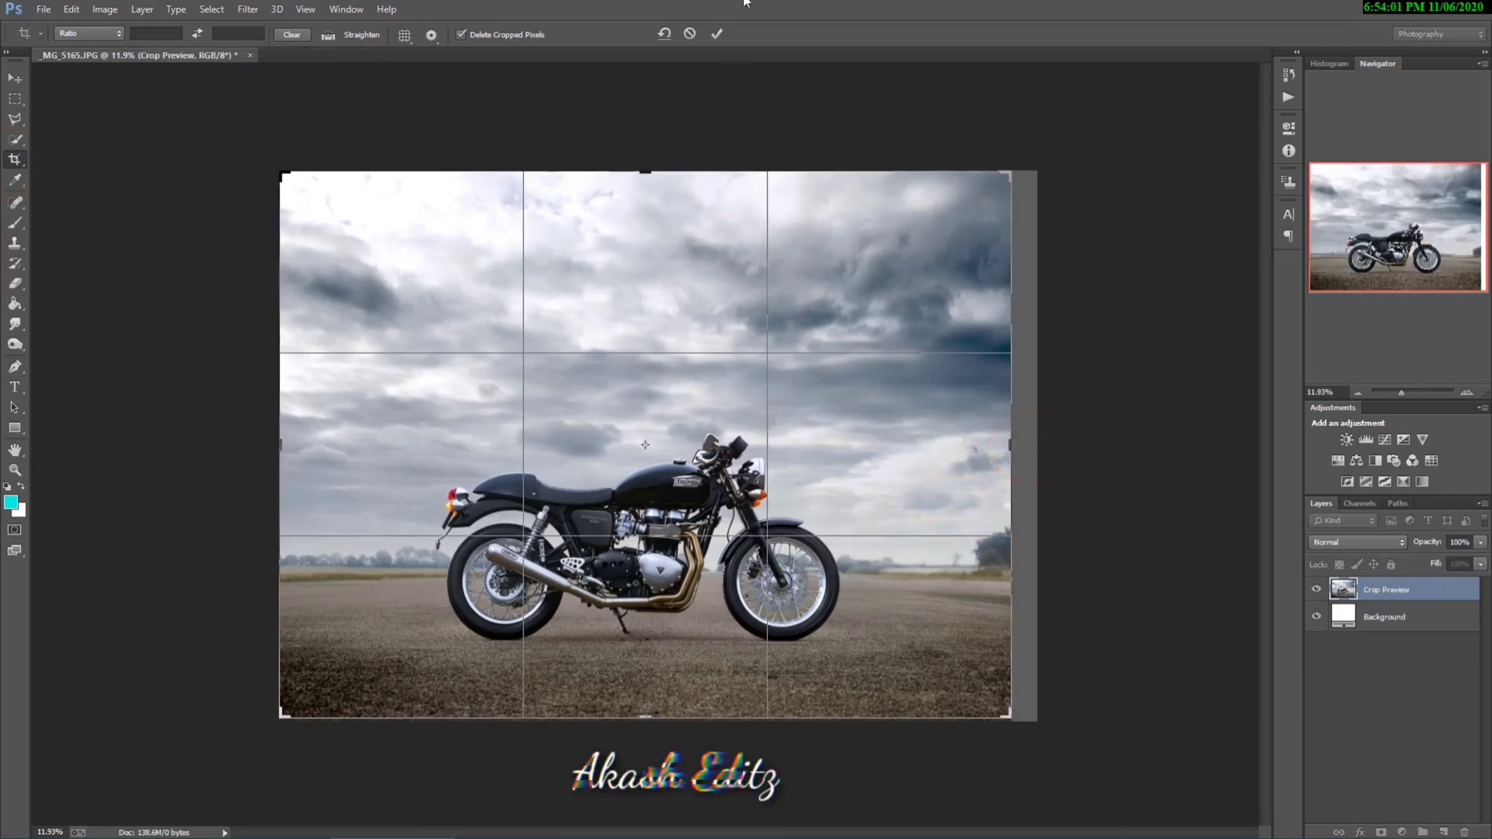
pyautogui.click(717, 35)
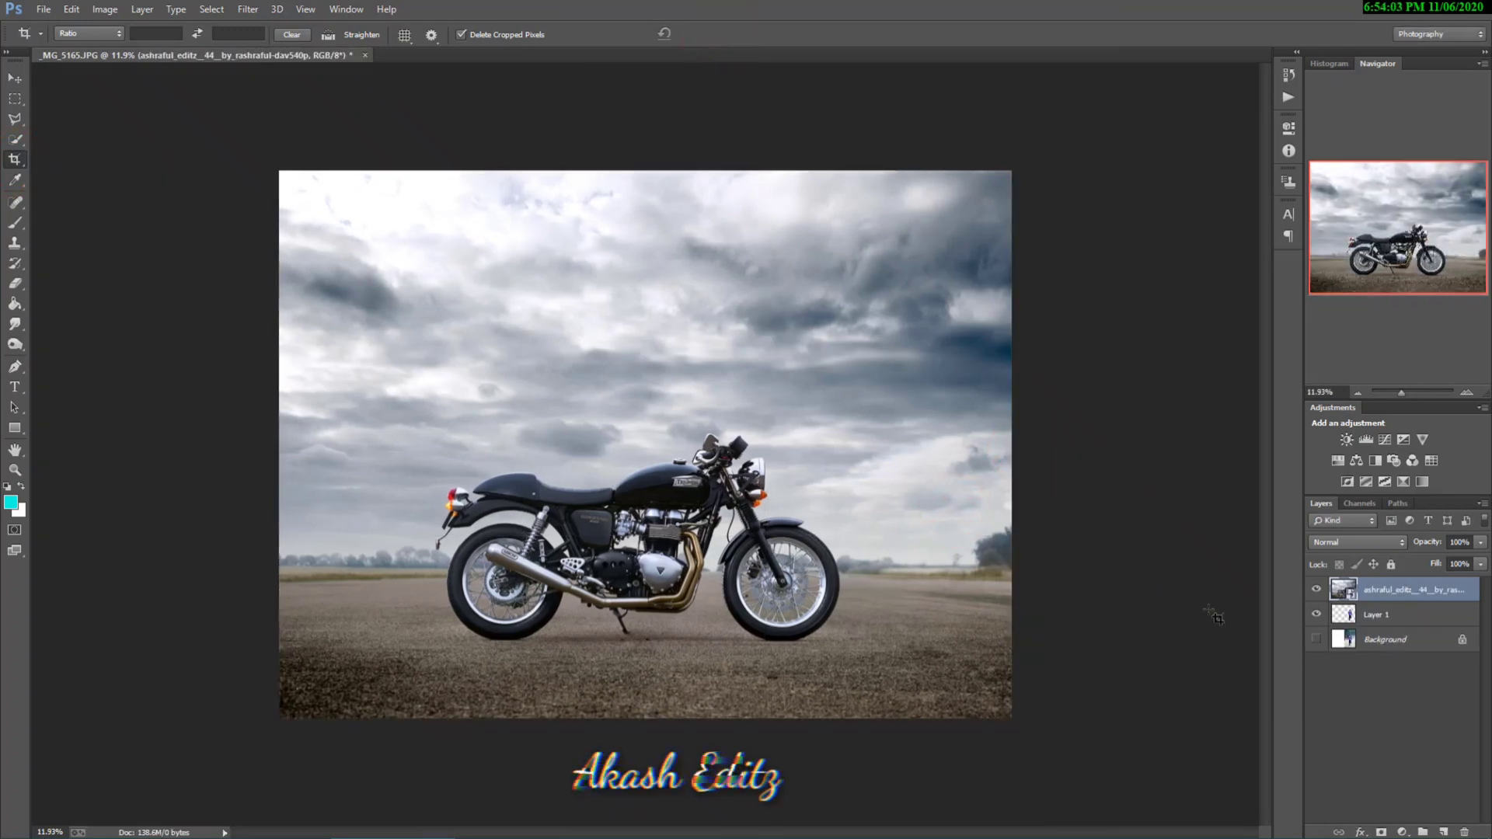
# Step: Bring the cut-out man's layer above the motorcycle photo and move him in front of the motorcycle
pyautogui.click(1370, 615)
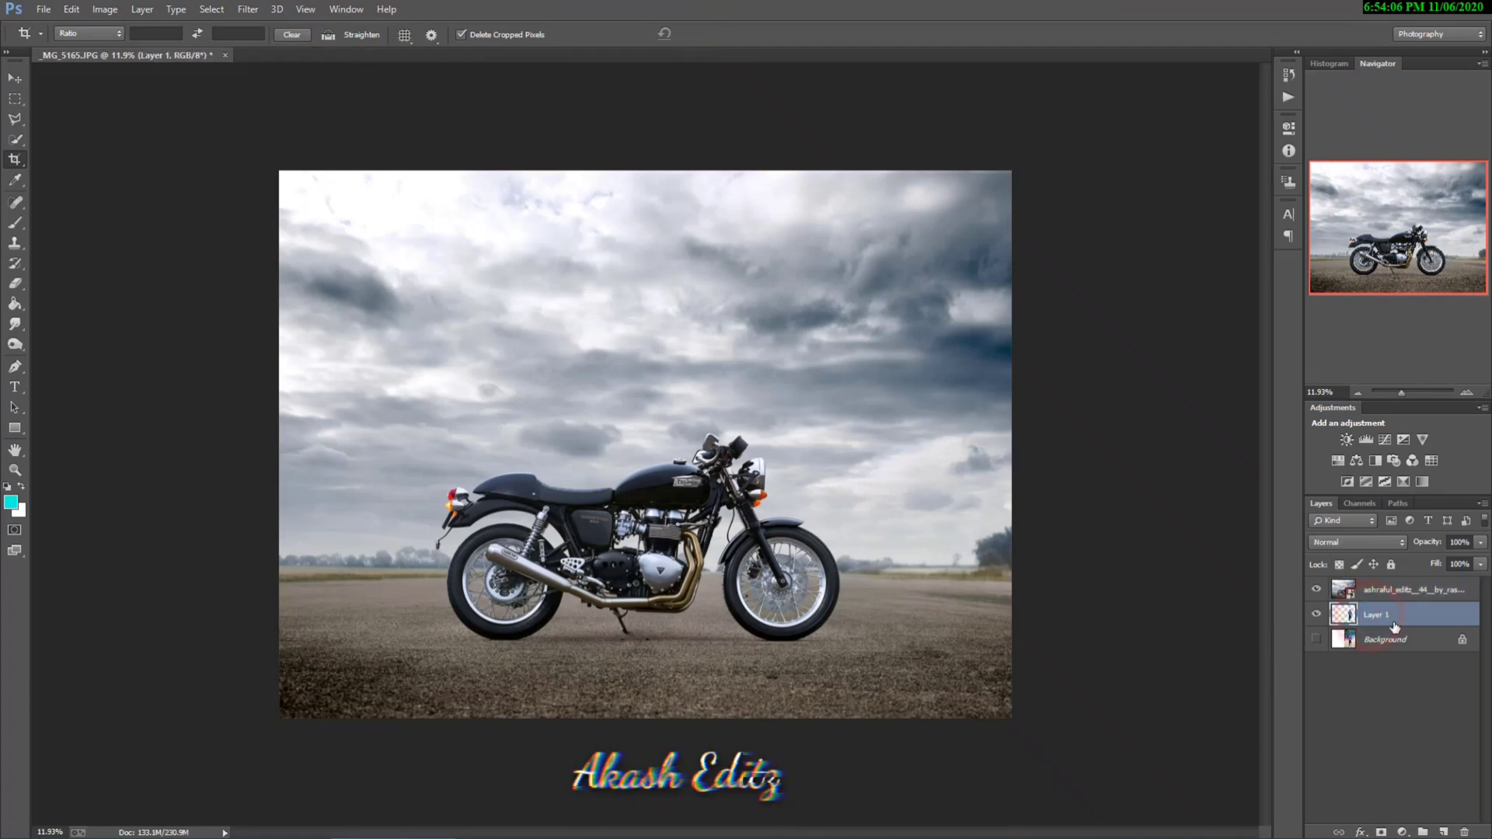
pyautogui.moveTo(1395, 626); pyautogui.dragTo(1379, 589)
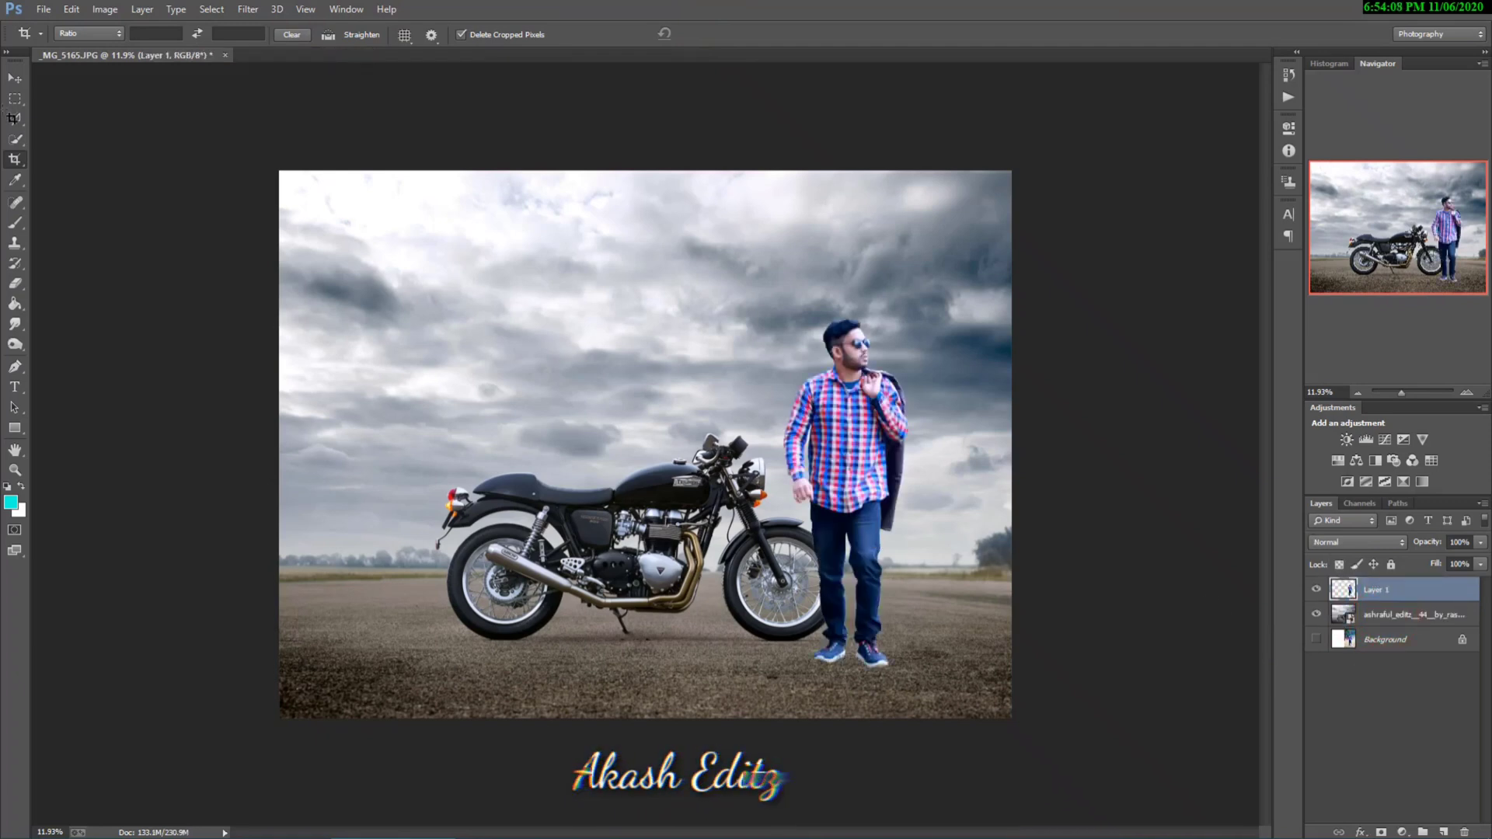
pyautogui.click(17, 78)
pyautogui.moveTo(865, 500); pyautogui.dragTo(625, 531)
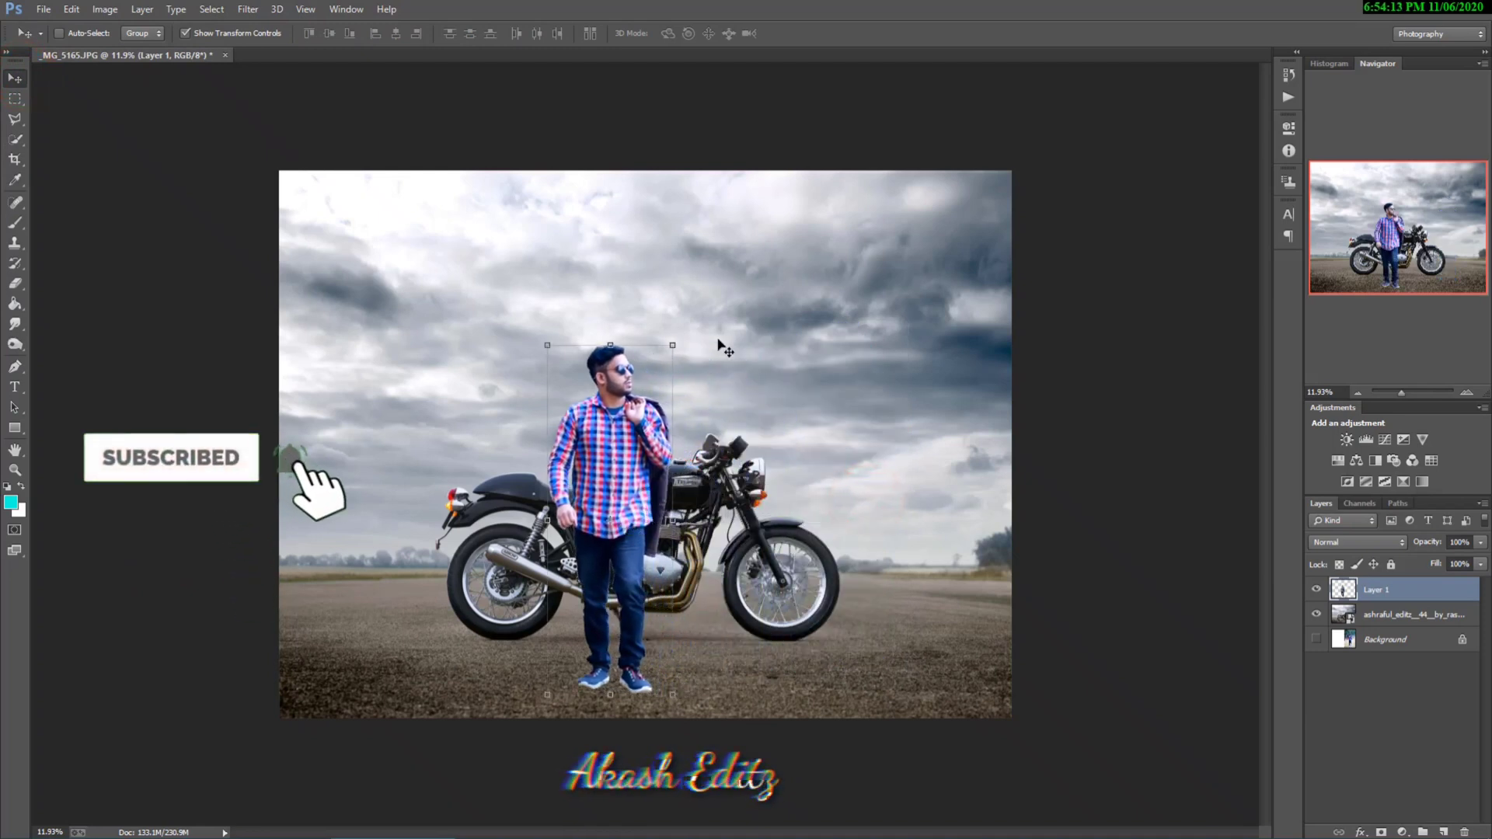
# Step: Scale the man up proportionally to about 117% and reposition him slightly in front of the motorcycle
pyautogui.moveTo(674, 341); pyautogui.dragTo(710, 300)
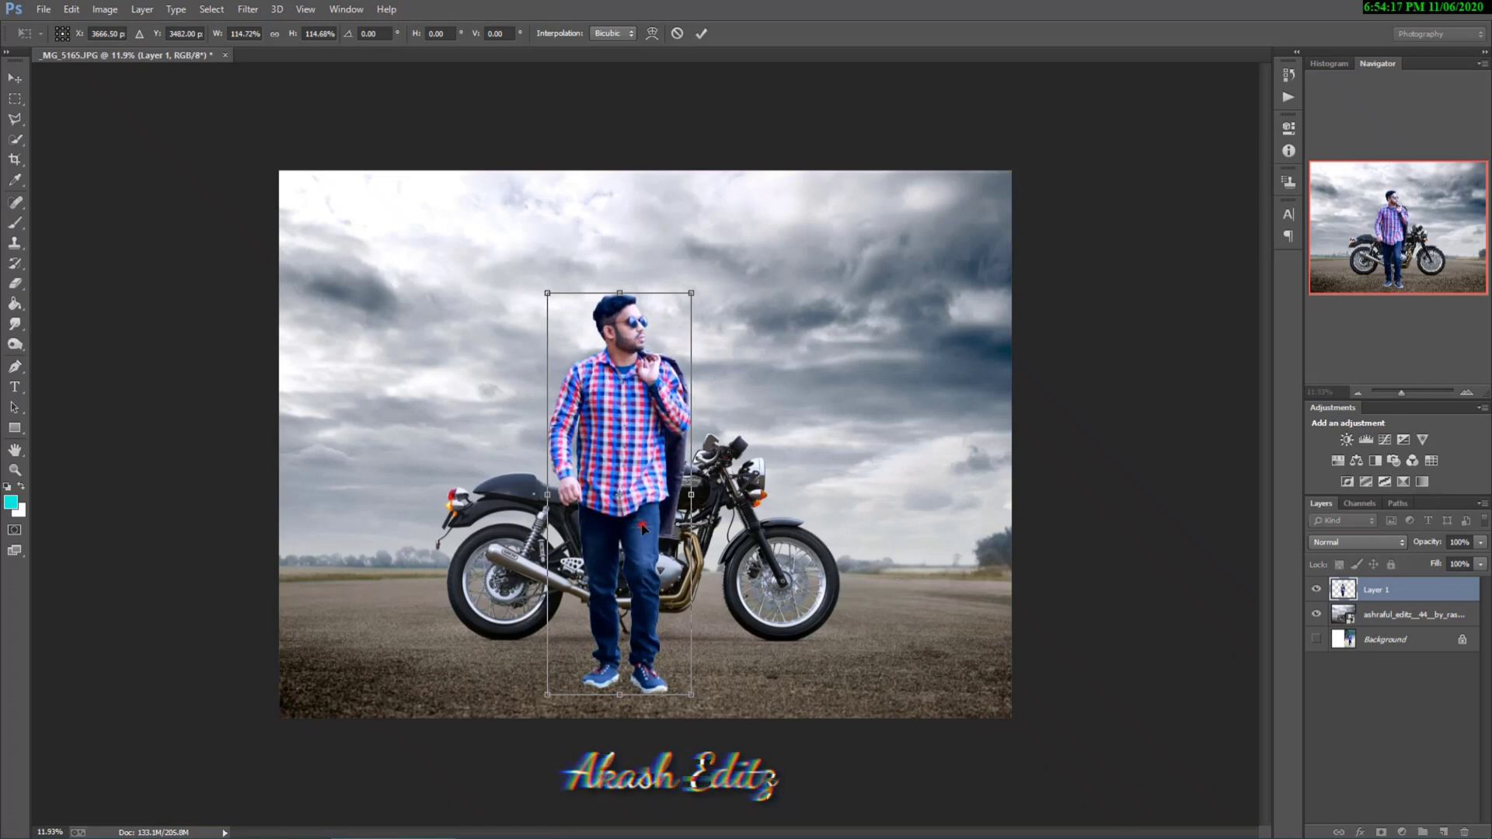
pyautogui.moveTo(643, 530); pyautogui.dragTo(637, 531)
pyautogui.moveTo(687, 296); pyautogui.dragTo(690, 287)
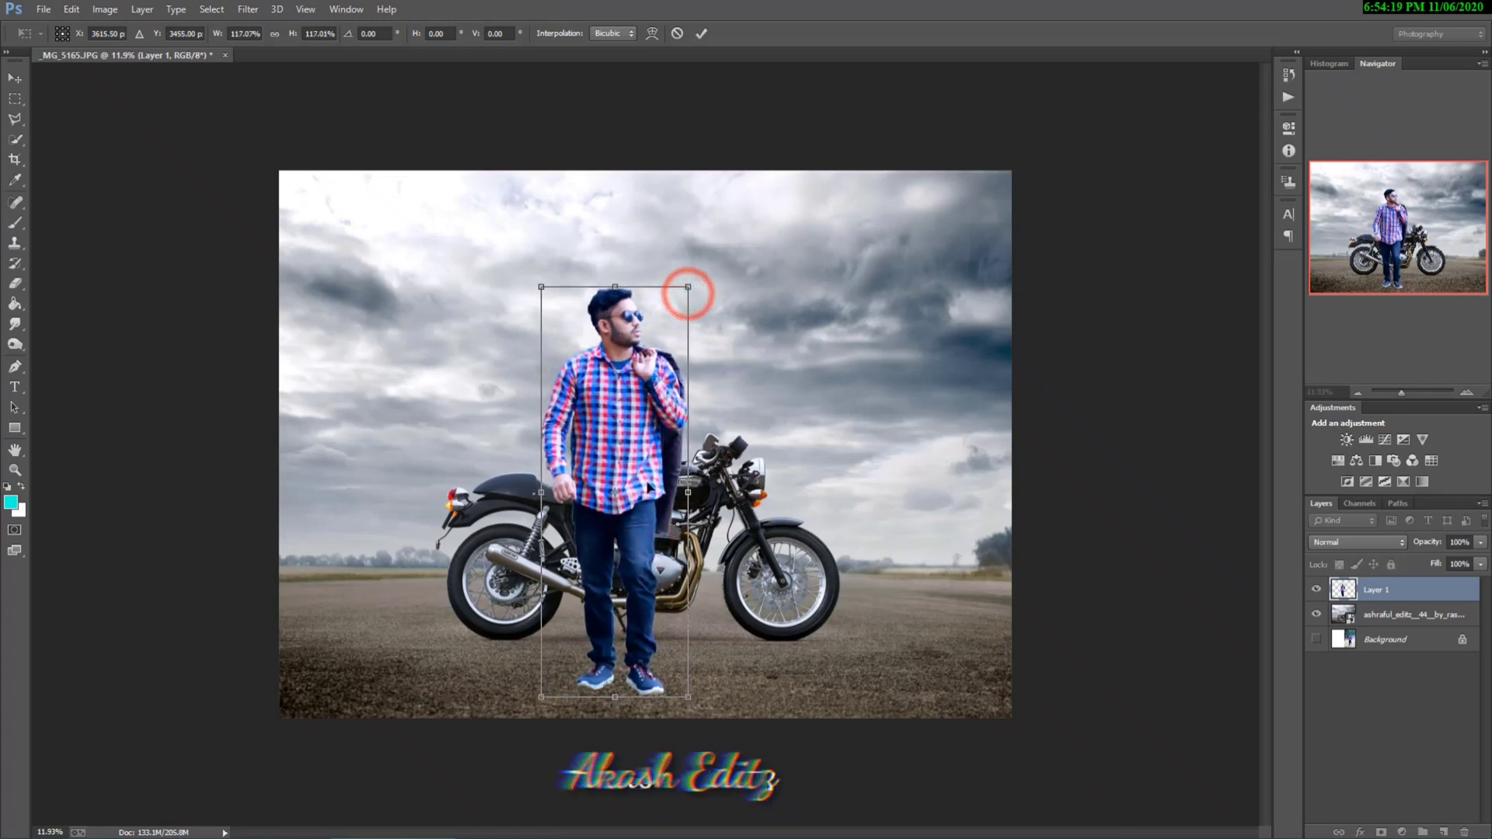
pyautogui.moveTo(636, 567); pyautogui.dragTo(630, 570)
pyautogui.click(695, 35)
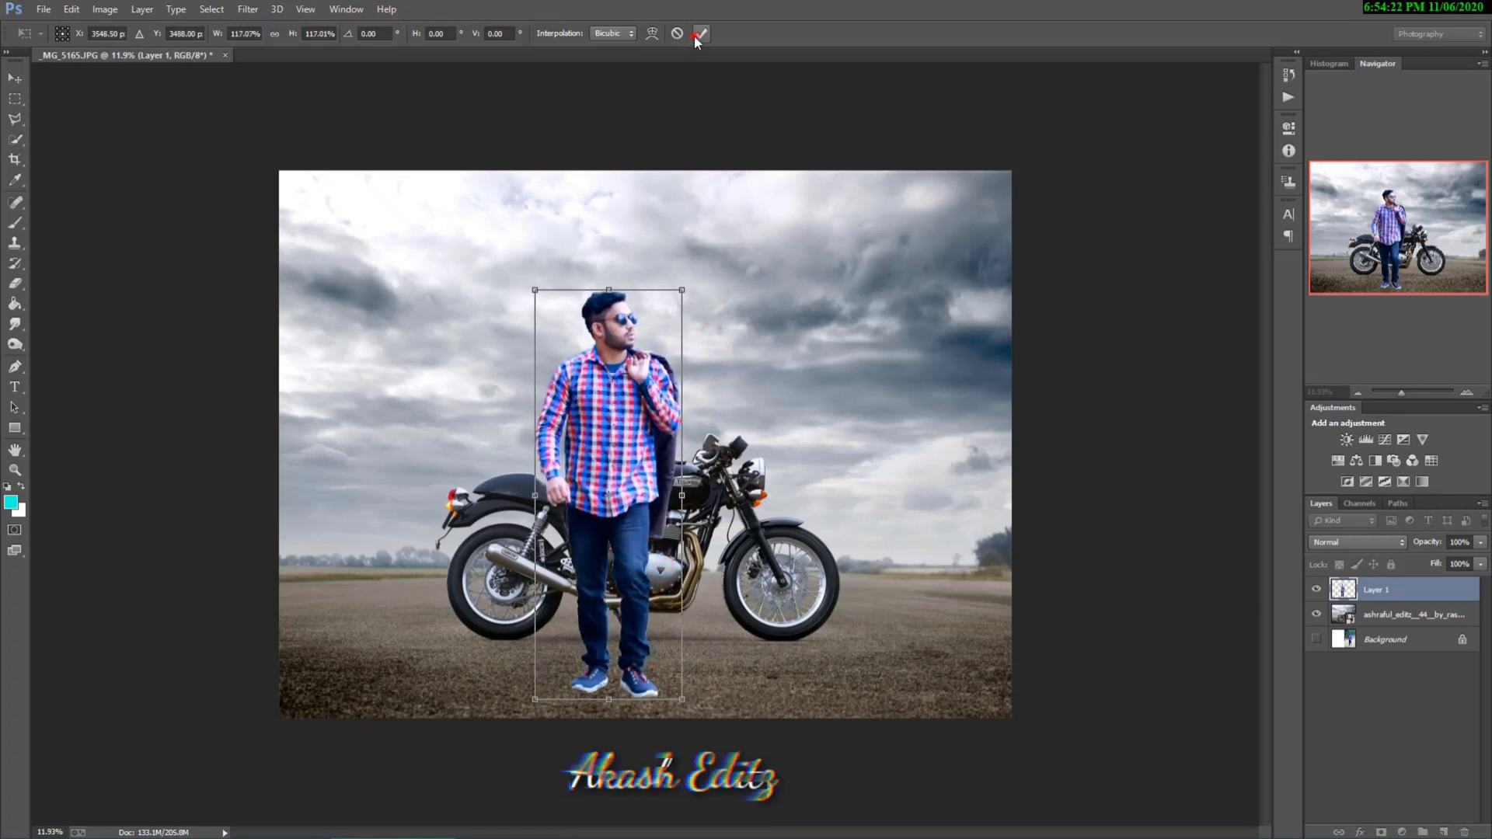
# Step: Darken the sole edge and upper of the shoe on the picture's left with the Burn tool, using midtones range and 49% exposure
pyautogui.click(23, 101)
pyautogui.scroll(-2, 723, 556)
pyautogui.scroll(3, 742, 561)
pyautogui.scroll(4, 585, 424)
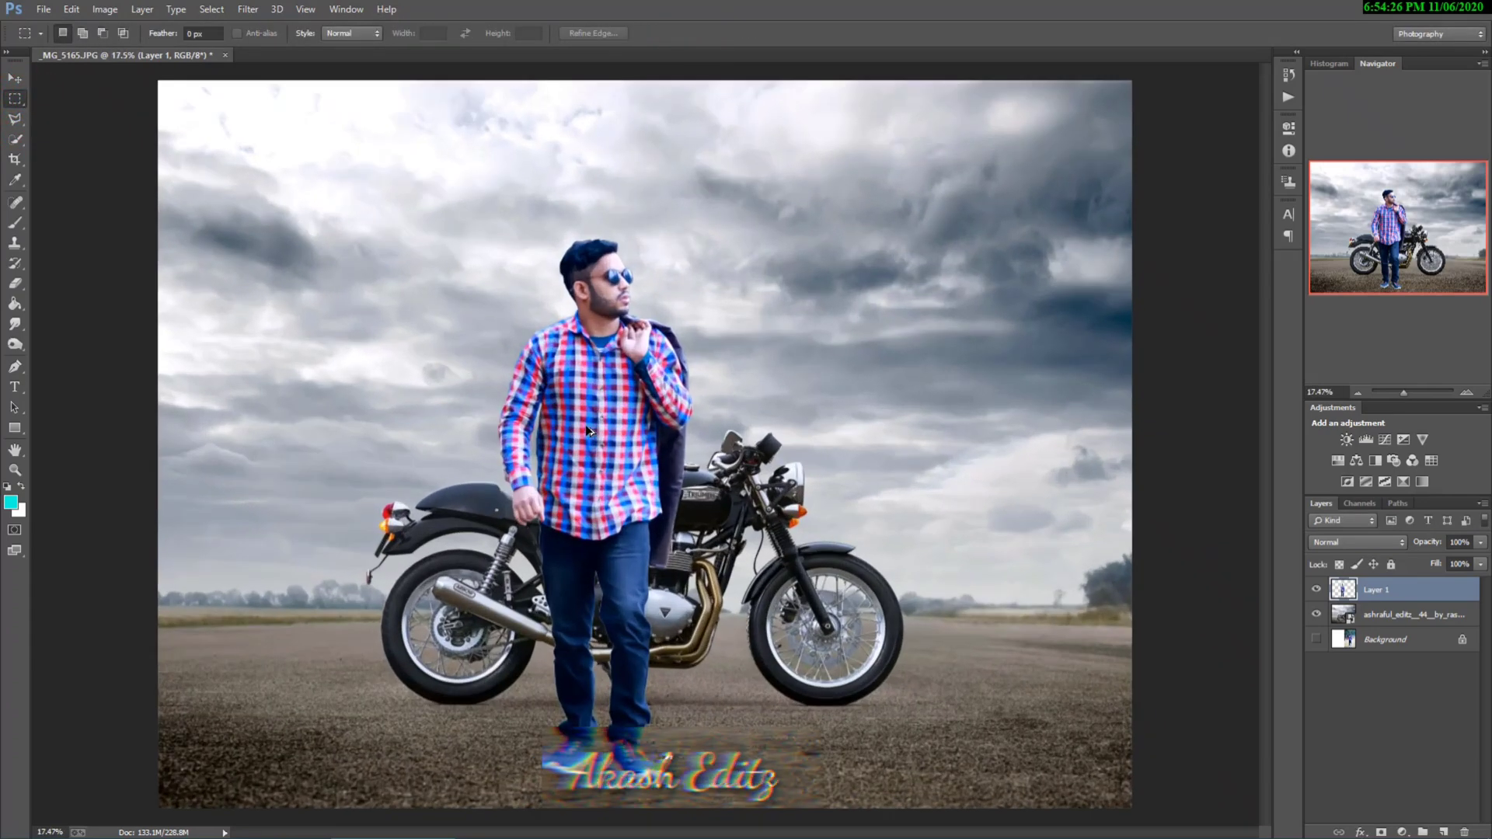
pyautogui.scroll(6, 666, 596)
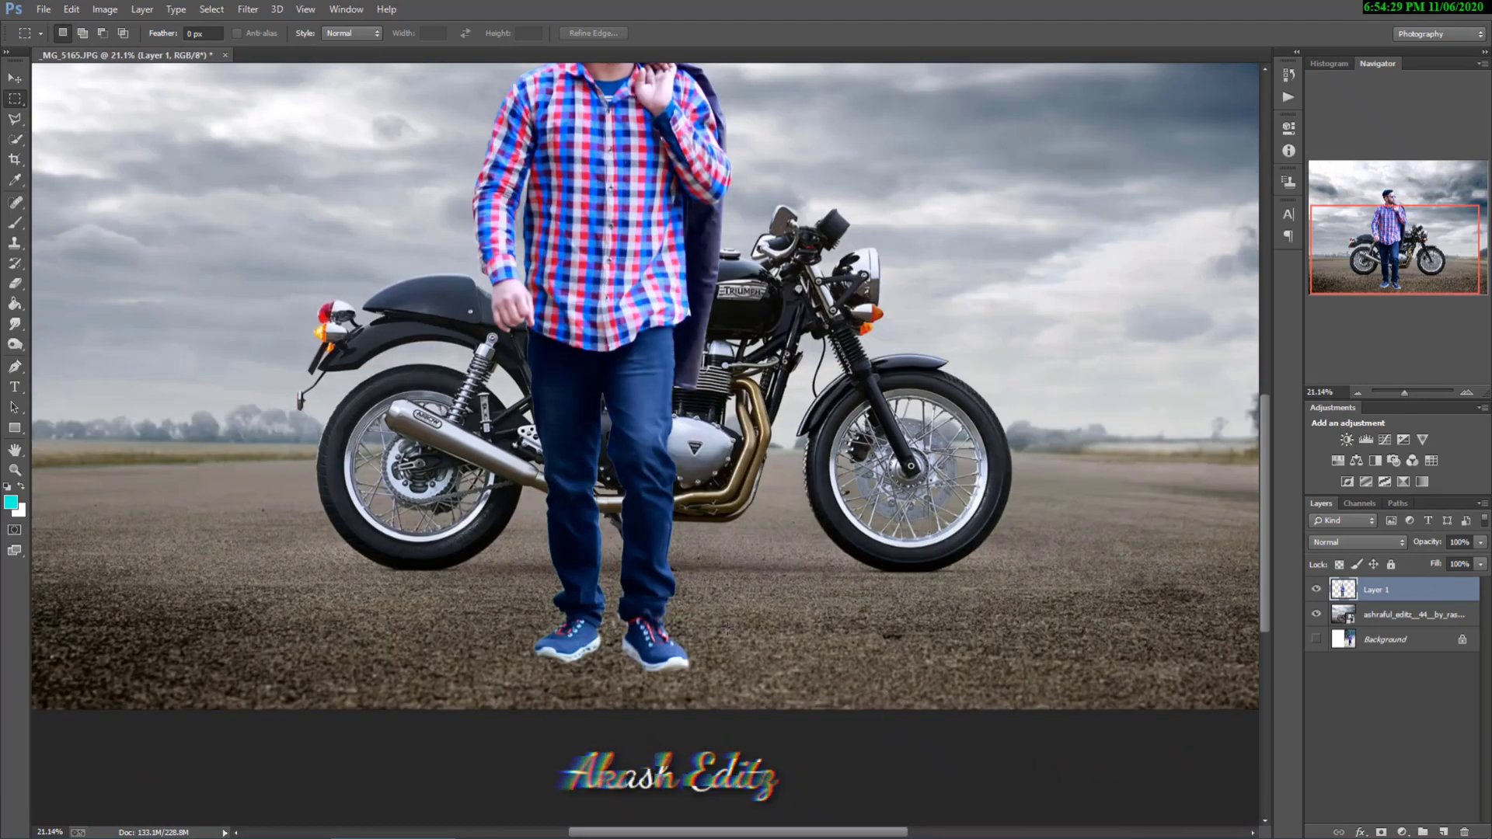
pyautogui.scroll(4, 603, 690)
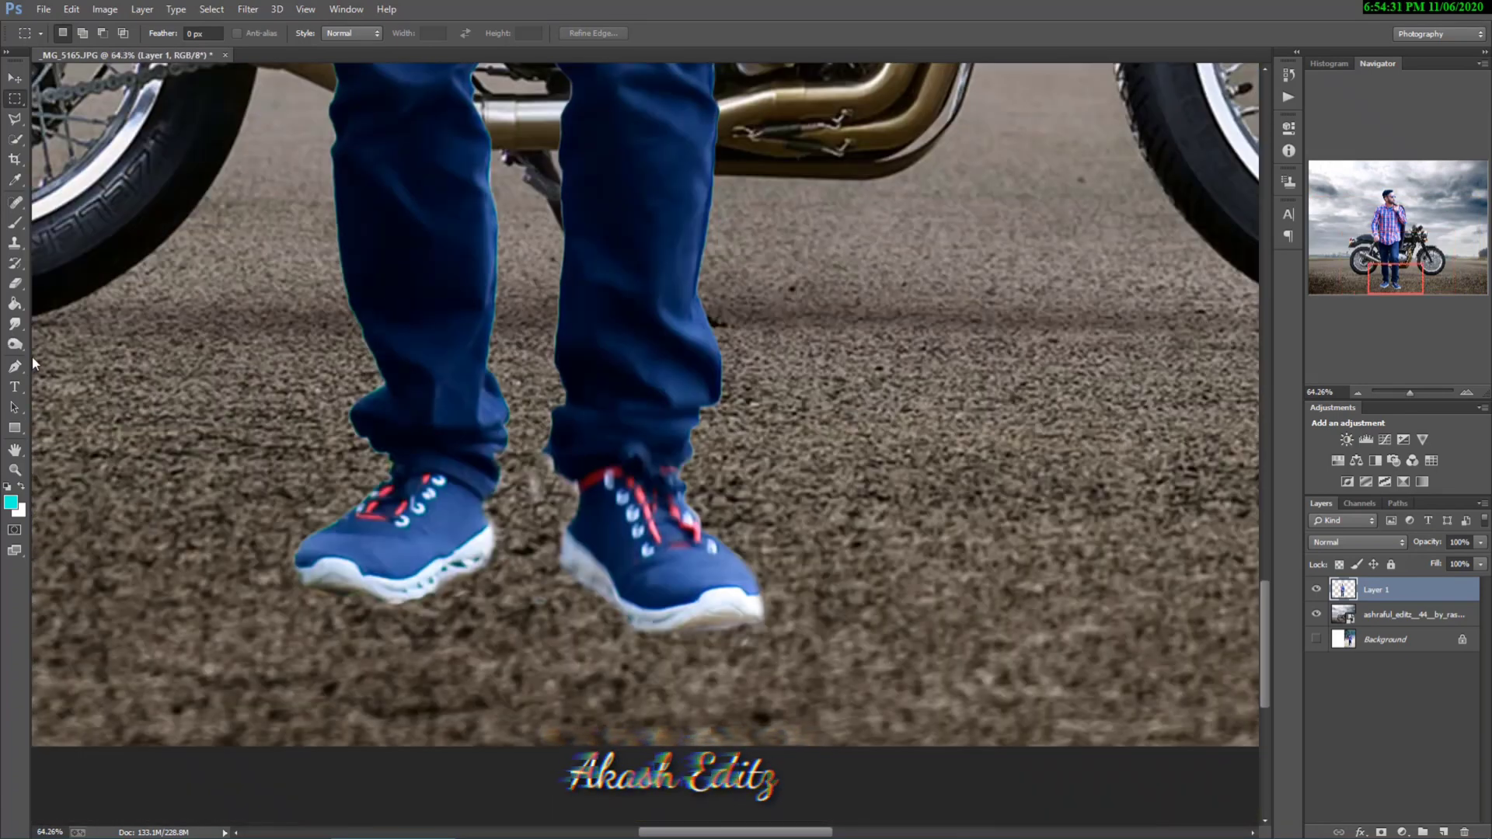
pyautogui.click(17, 346)
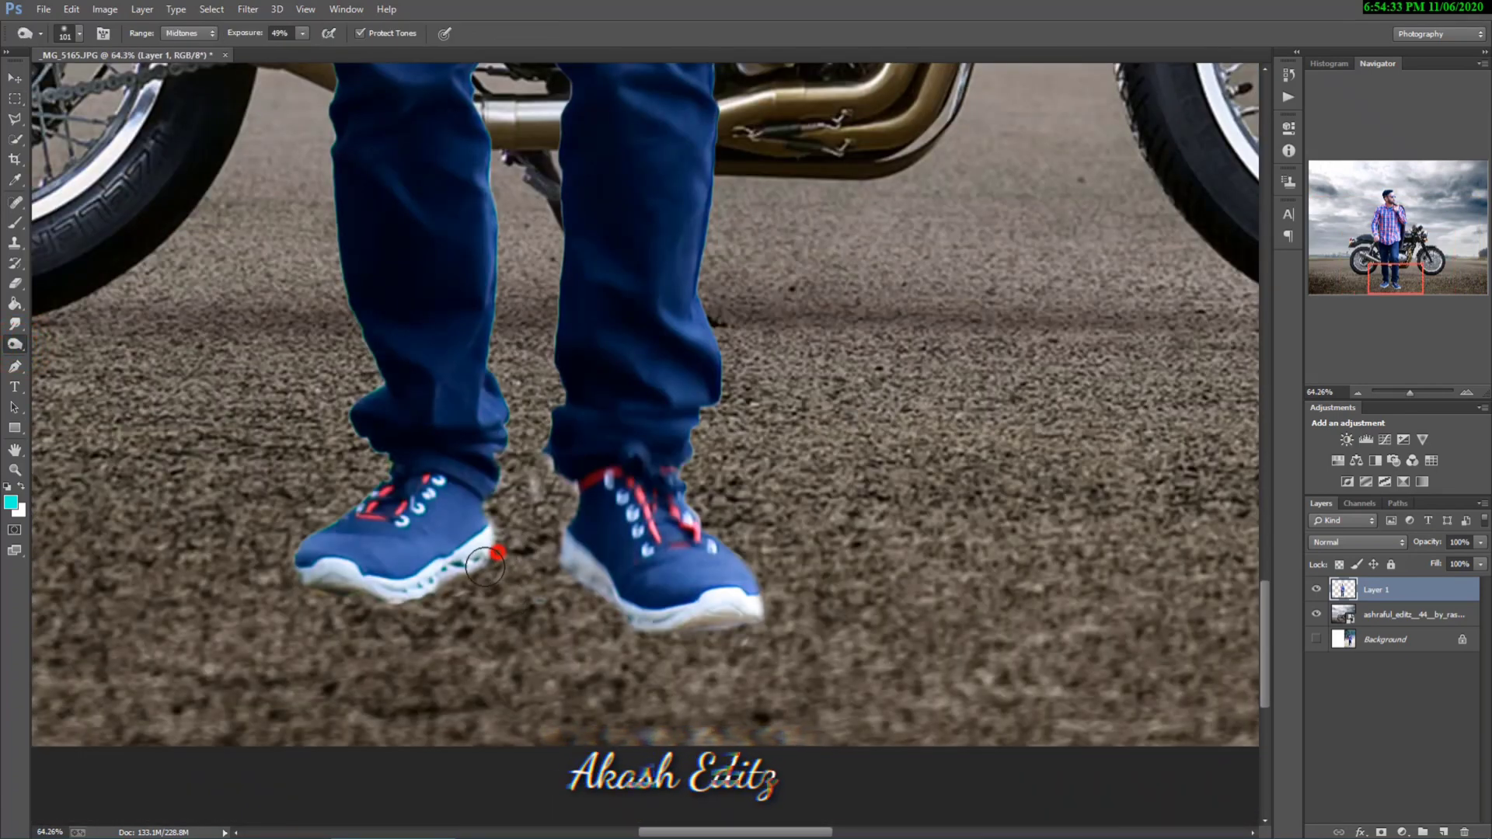
pyautogui.moveTo(442, 593)
pyautogui.mouseDown()
pyautogui.moveTo(479, 567)
pyautogui.moveTo(433, 598)
pyautogui.moveTo(323, 591)
pyautogui.moveTo(433, 592)
pyautogui.moveTo(316, 566)
pyautogui.moveTo(304, 578)
pyautogui.mouseUp()
pyautogui.moveTo(354, 495); pyautogui.dragTo(380, 490)
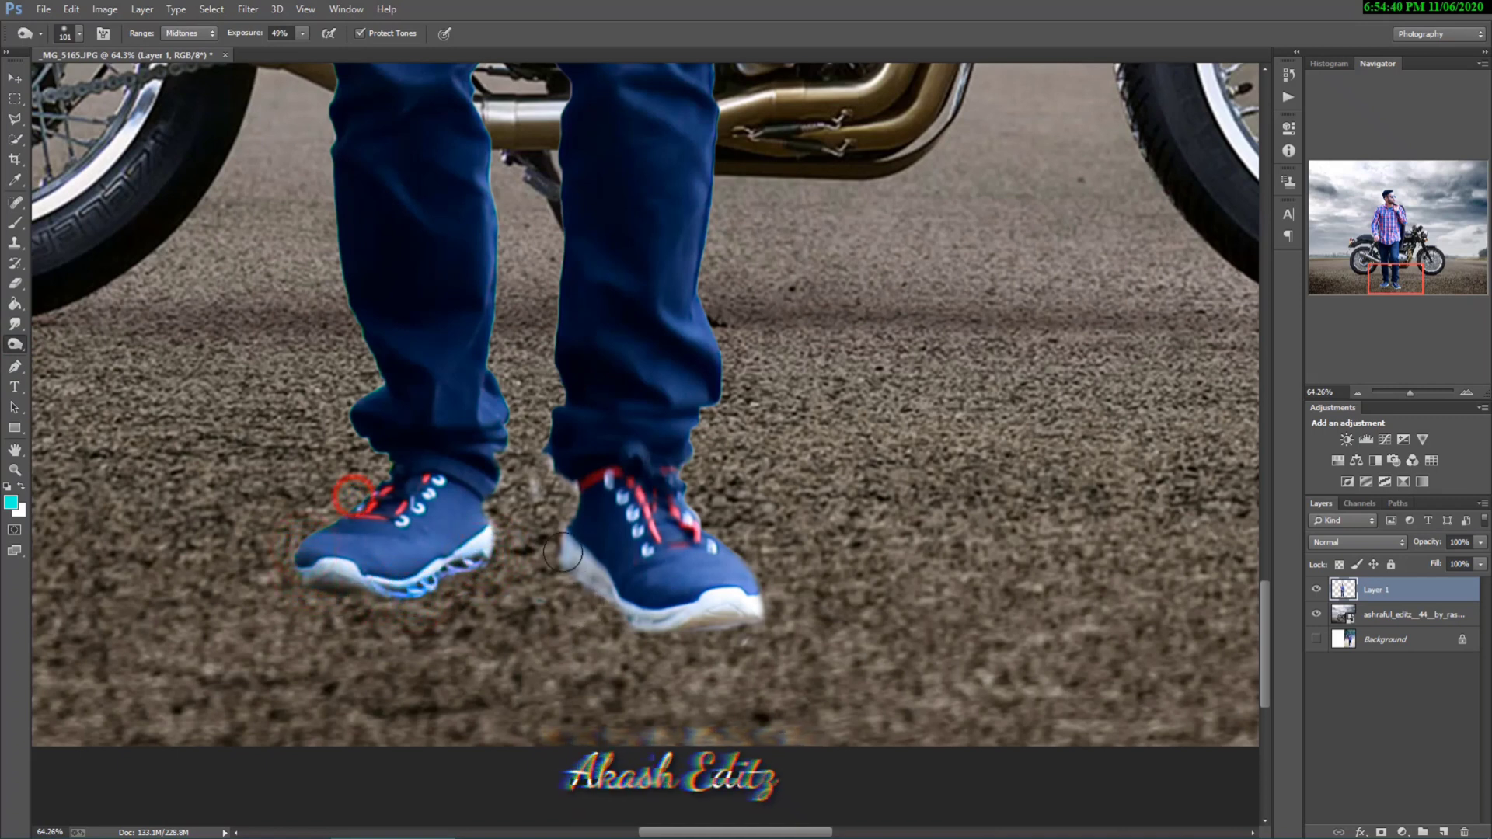
# Step: Burn the sole and toe edges of the shoe on the picture's right, finishing with a pass under both shoes
pyautogui.moveTo(562, 552)
pyautogui.mouseDown()
pyautogui.moveTo(579, 586)
pyautogui.moveTo(764, 615)
pyautogui.moveTo(704, 619)
pyautogui.mouseUp()
pyautogui.moveTo(669, 622); pyautogui.dragTo(574, 561)
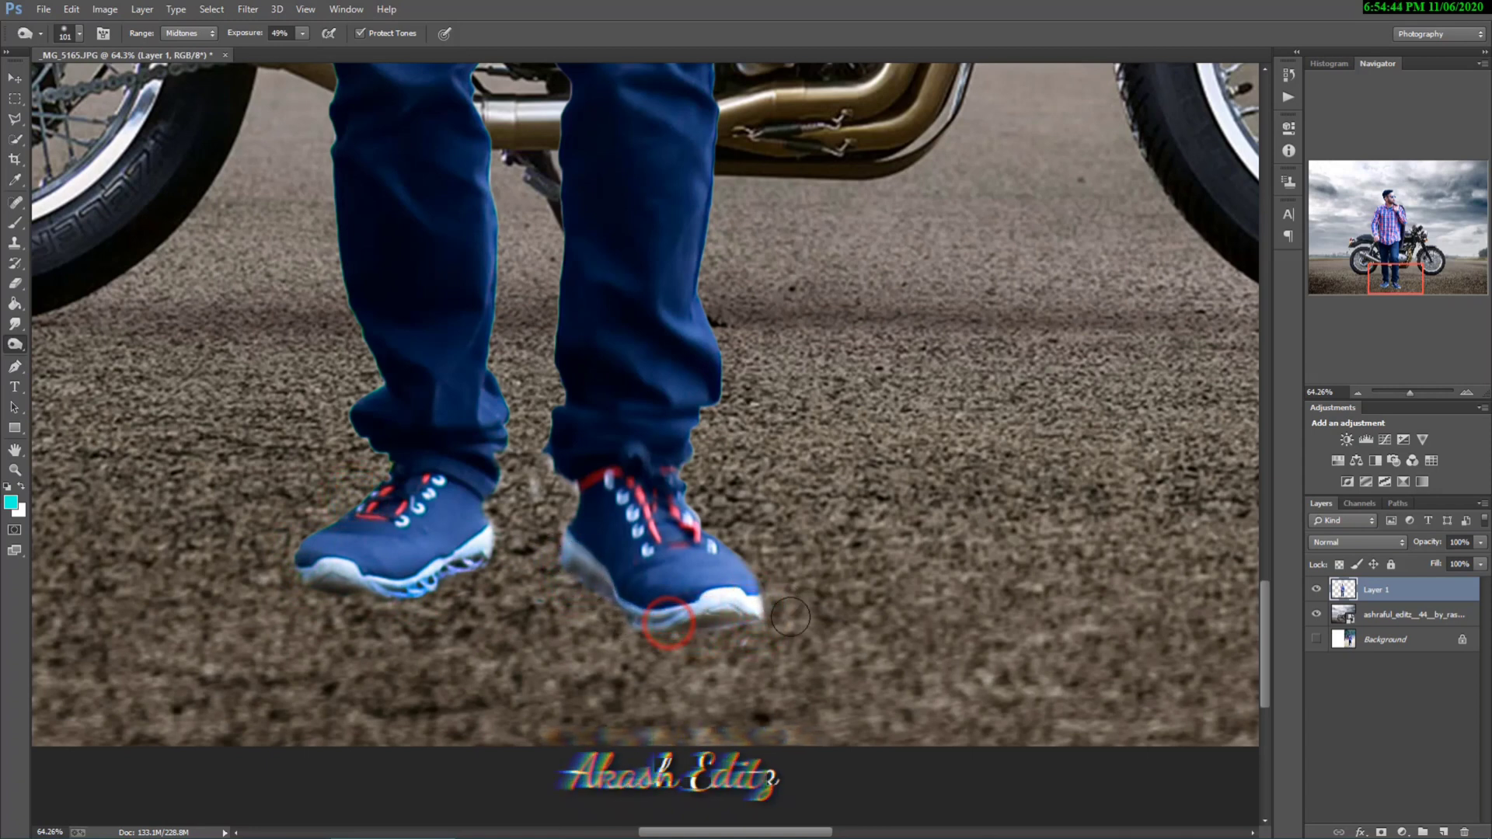
pyautogui.moveTo(738, 559)
pyautogui.mouseDown()
pyautogui.moveTo(717, 538)
pyautogui.moveTo(765, 601)
pyautogui.moveTo(726, 623)
pyautogui.moveTo(694, 612)
pyautogui.mouseUp()
pyautogui.moveTo(703, 623)
pyautogui.mouseDown()
pyautogui.moveTo(637, 627)
pyautogui.moveTo(580, 588)
pyautogui.mouseUp()
pyautogui.moveTo(577, 581)
pyautogui.mouseDown()
pyautogui.moveTo(557, 551)
pyautogui.moveTo(479, 565)
pyautogui.moveTo(487, 547)
pyautogui.moveTo(387, 593)
pyautogui.moveTo(314, 585)
pyautogui.mouseUp()
pyautogui.click(553, 539)
pyautogui.scroll(-20, 426, 573)
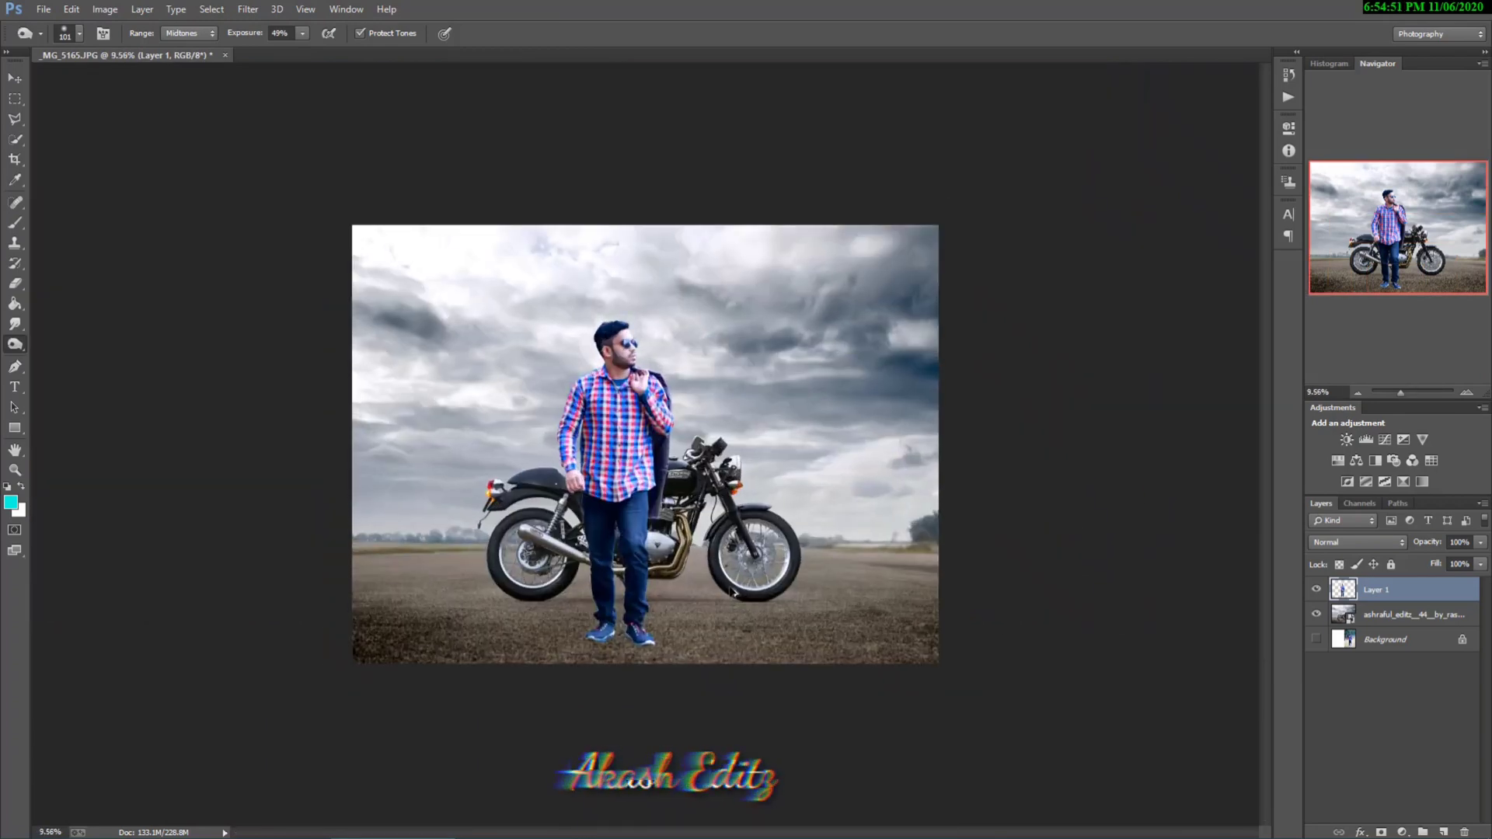
# Step: Enlarge the Burn brush and rasterize the motorcycle photo layer
pyautogui.scroll(3, 715, 595)
pyautogui.scroll(2, 715, 594)
pyautogui.scroll(-1, 715, 594)
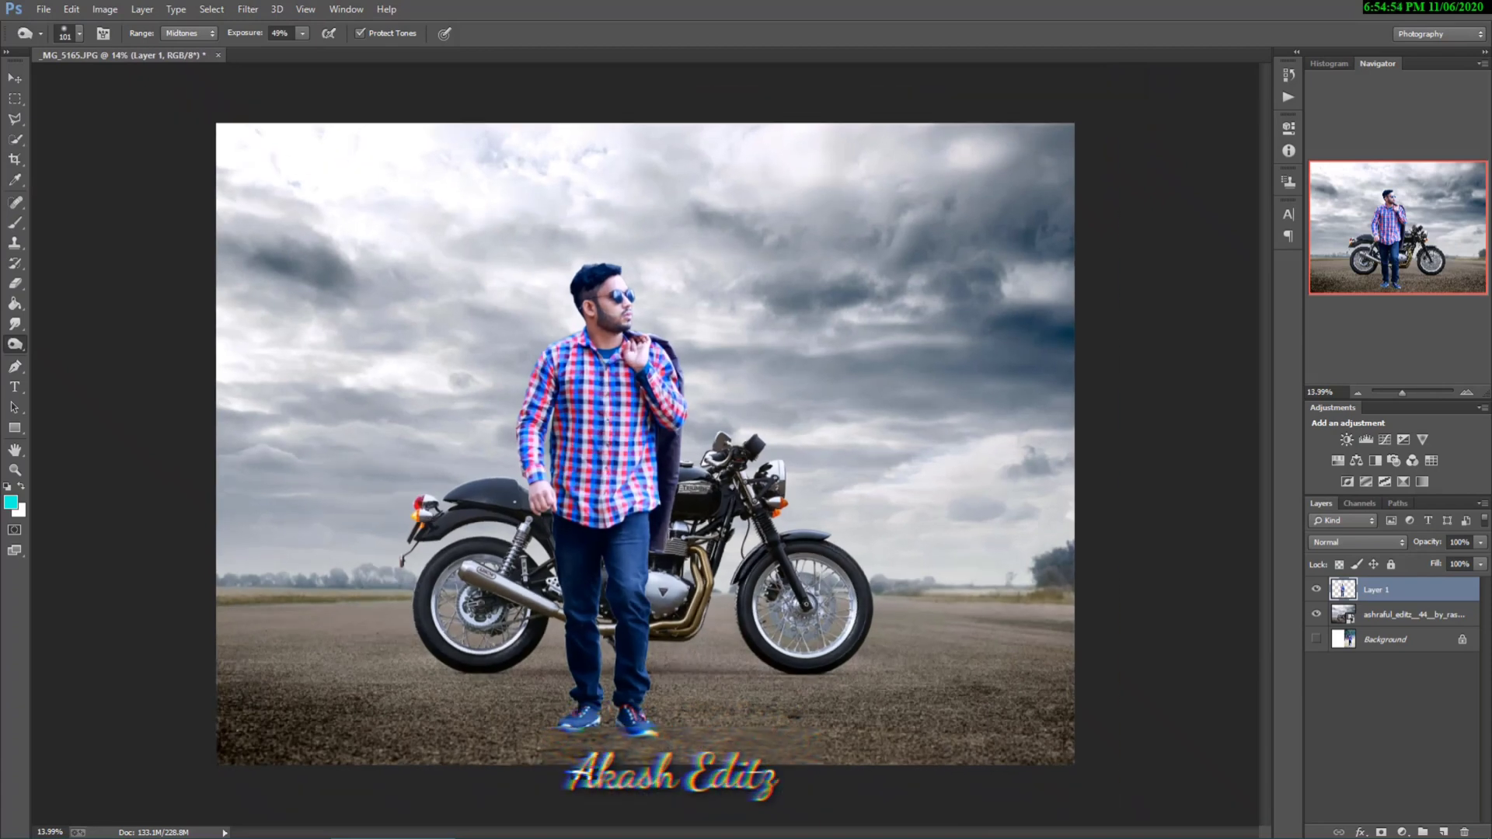
pyautogui.rightClick(944, 689)
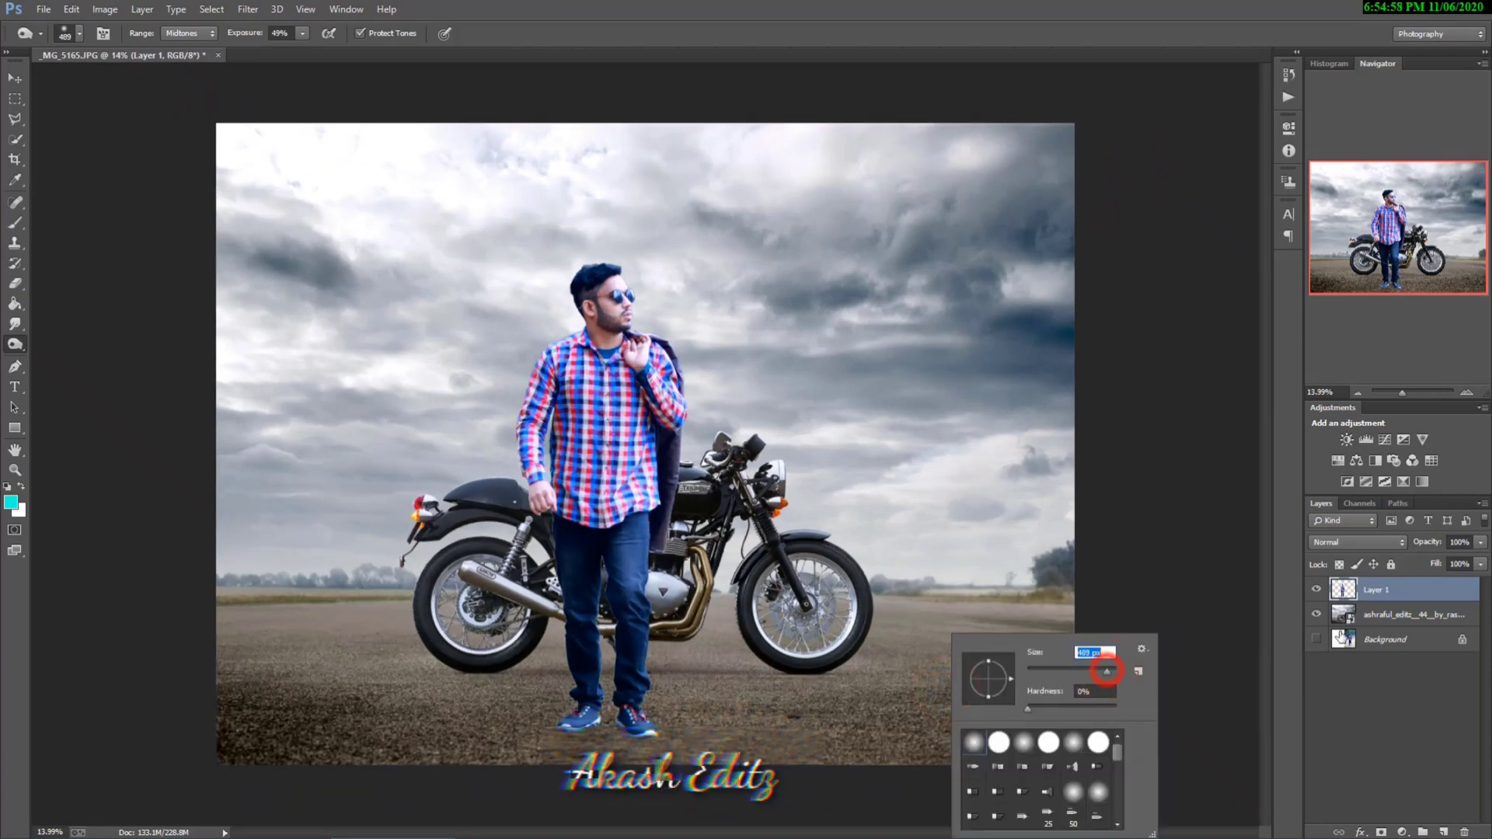
pyautogui.click(1380, 621)
pyautogui.rightClick(1377, 617)
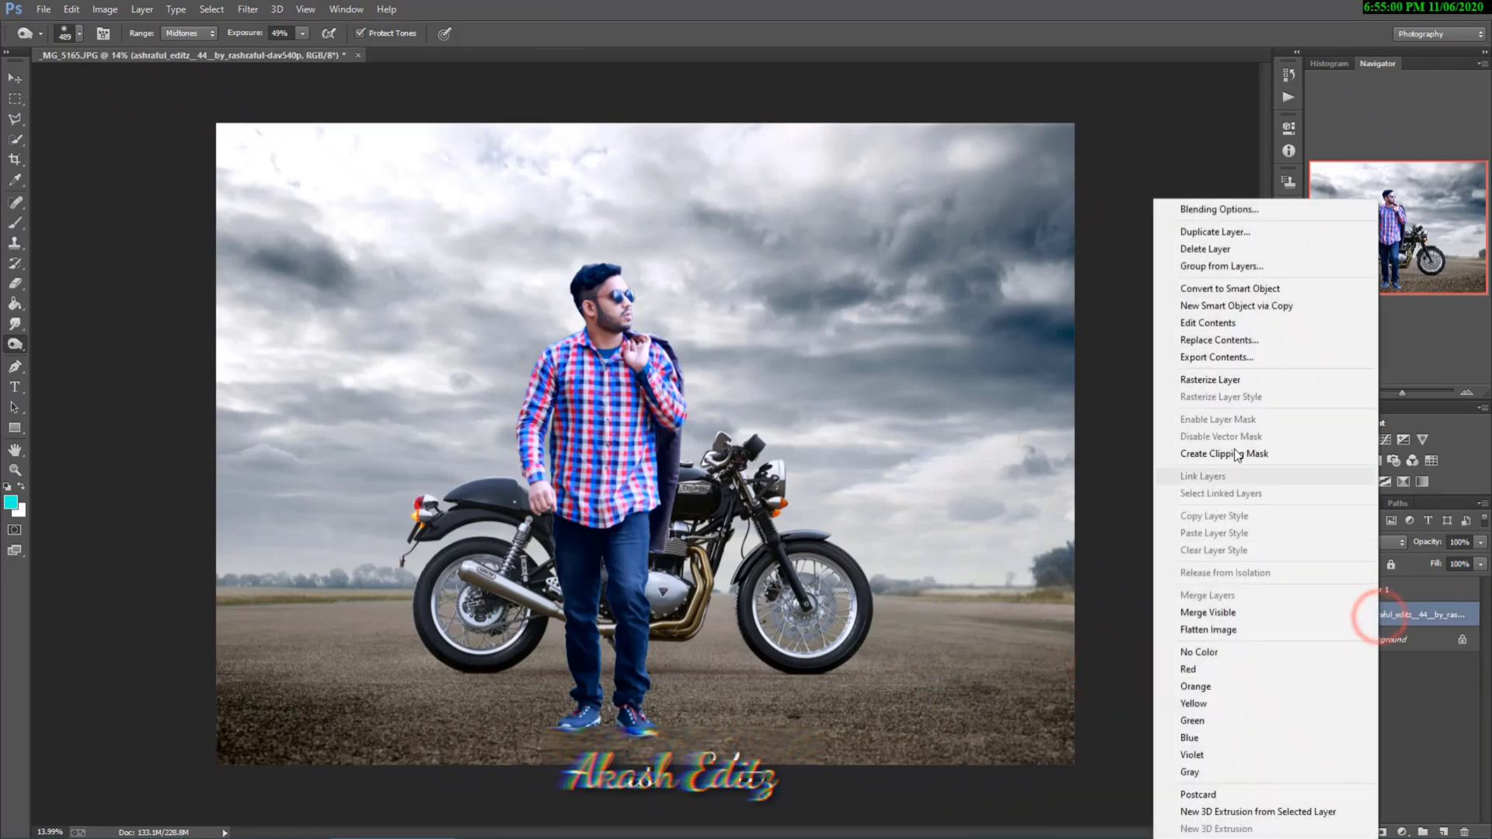
pyautogui.click(1224, 381)
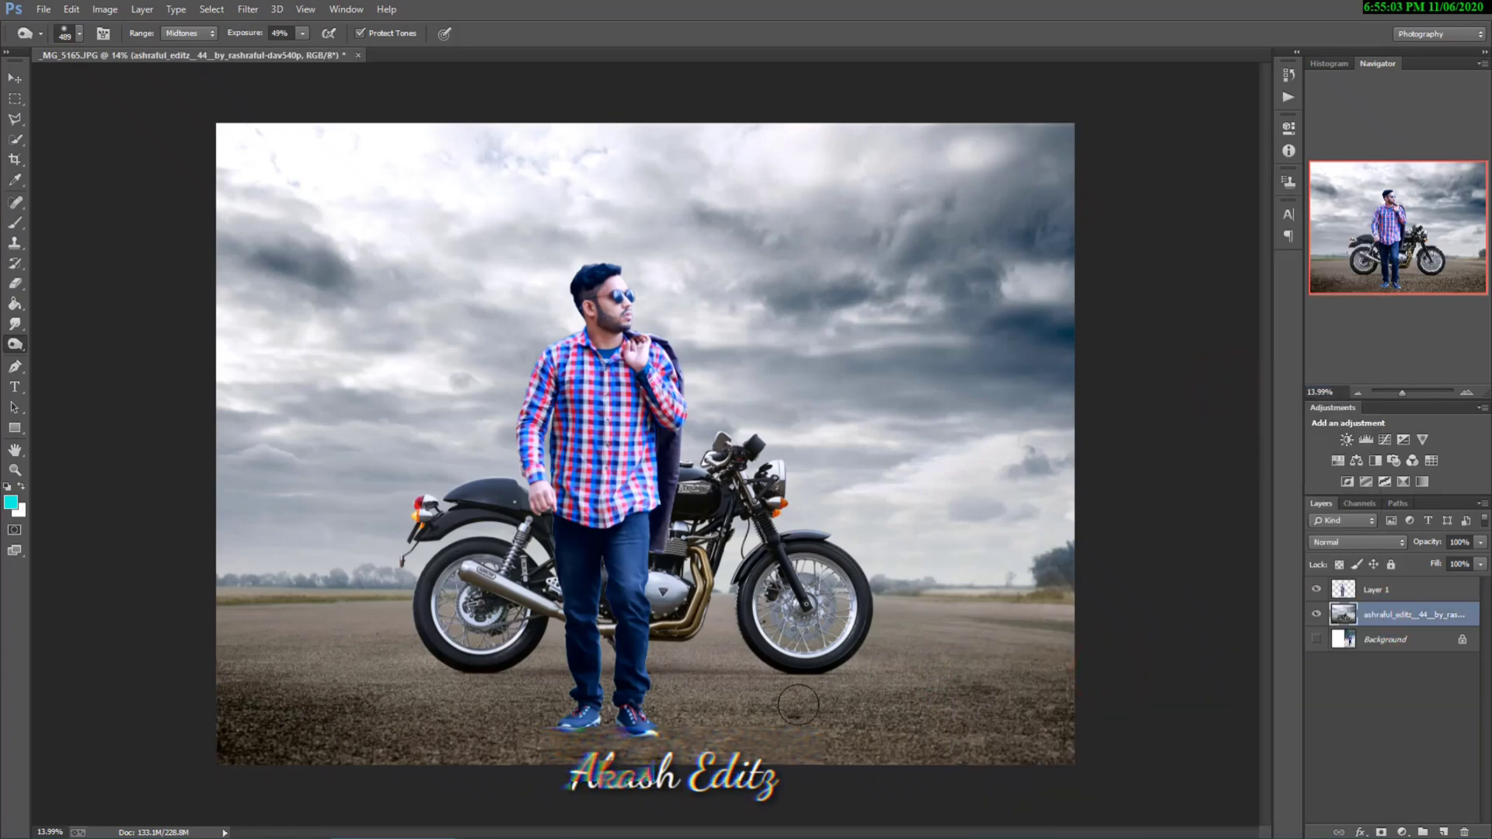
# Step: Darken the ground at both lower corners of the motorcycle photo with a 1447 px Burn brush, finishing with Layer 1 selected
pyautogui.rightClick(731, 725)
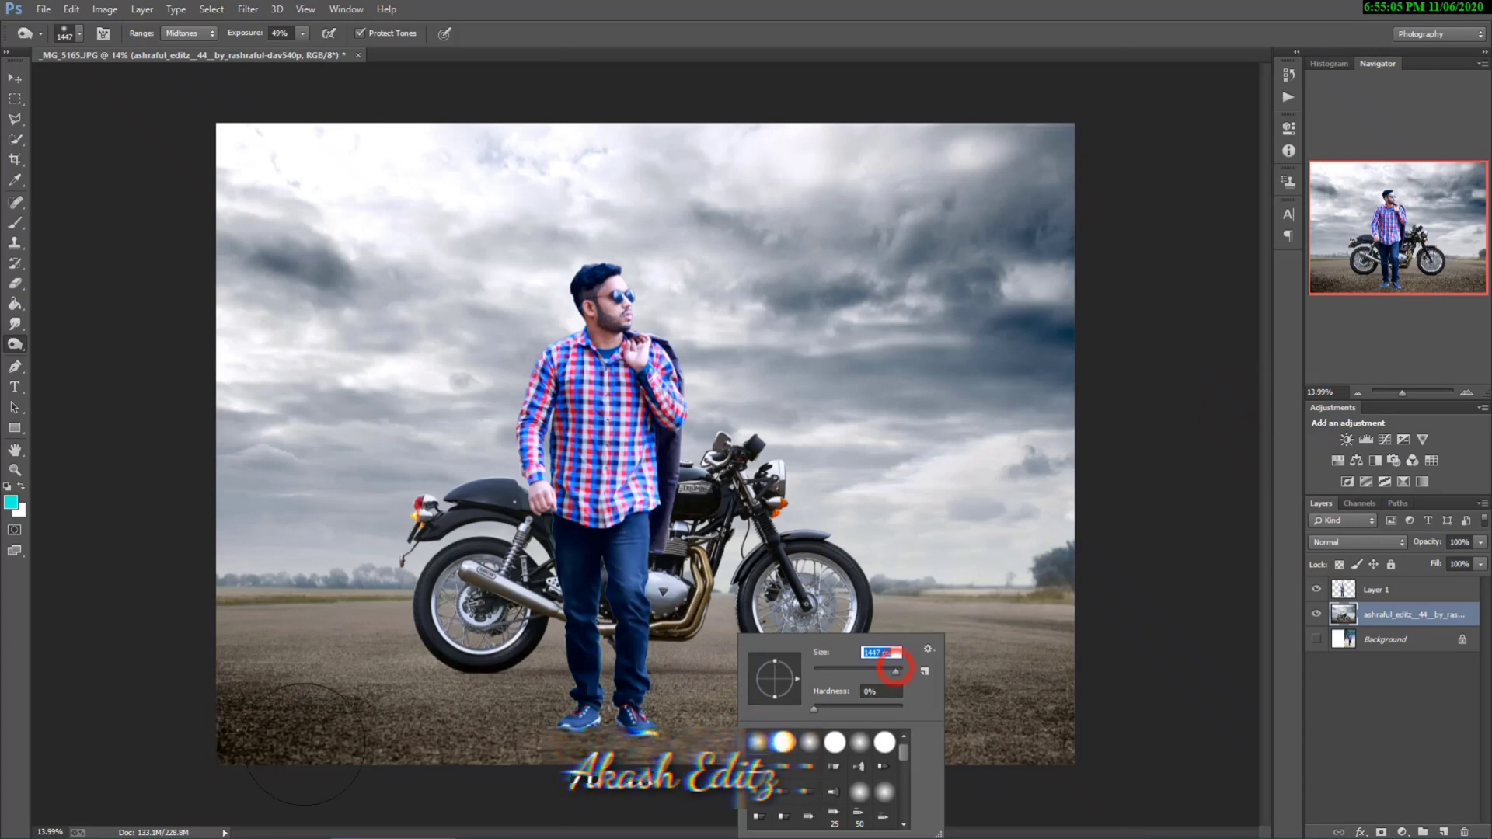
pyautogui.click(243, 725)
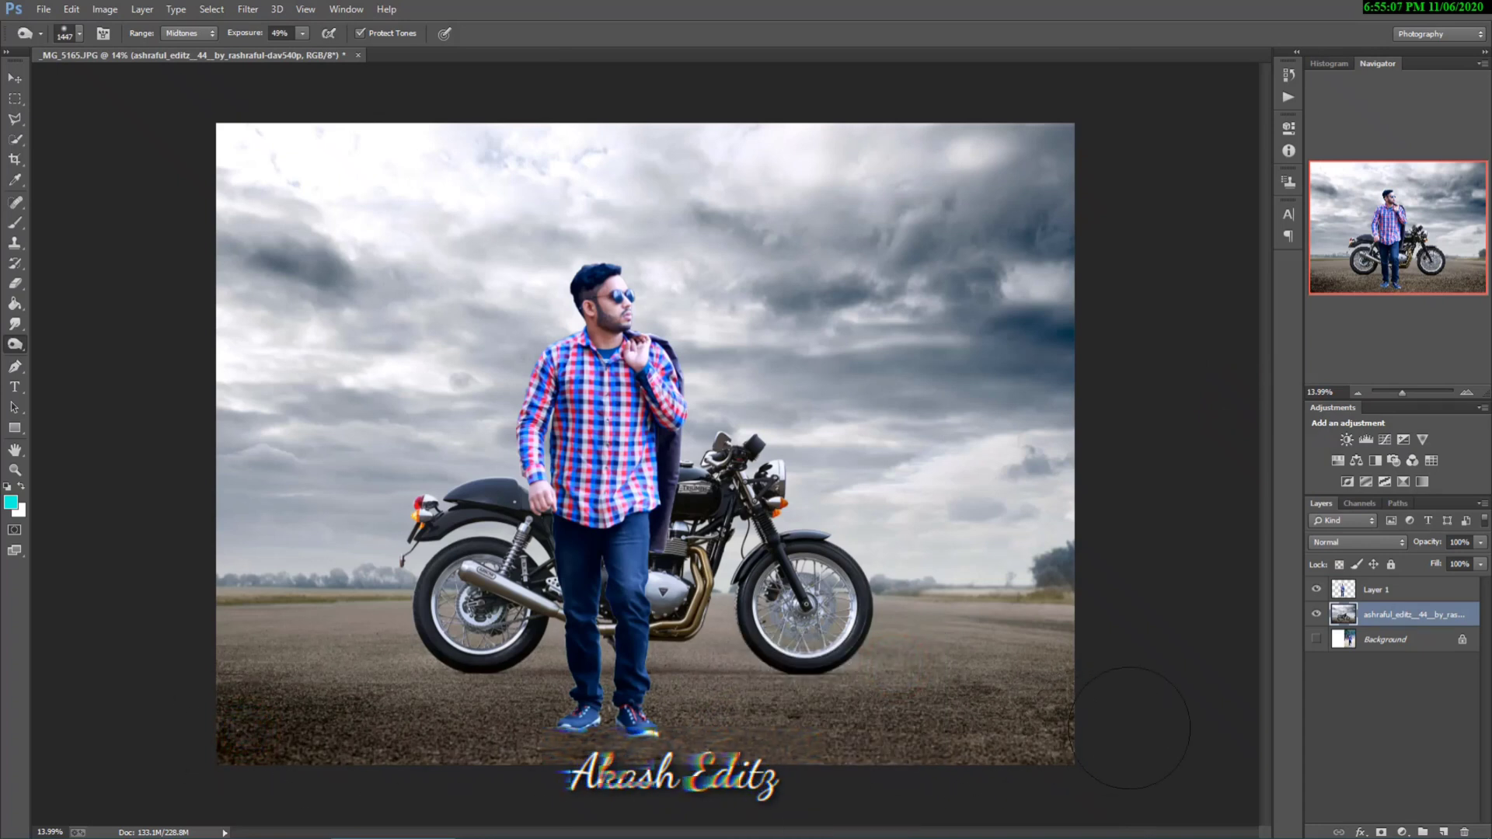
pyautogui.moveTo(1130, 728); pyautogui.dragTo(1096, 751)
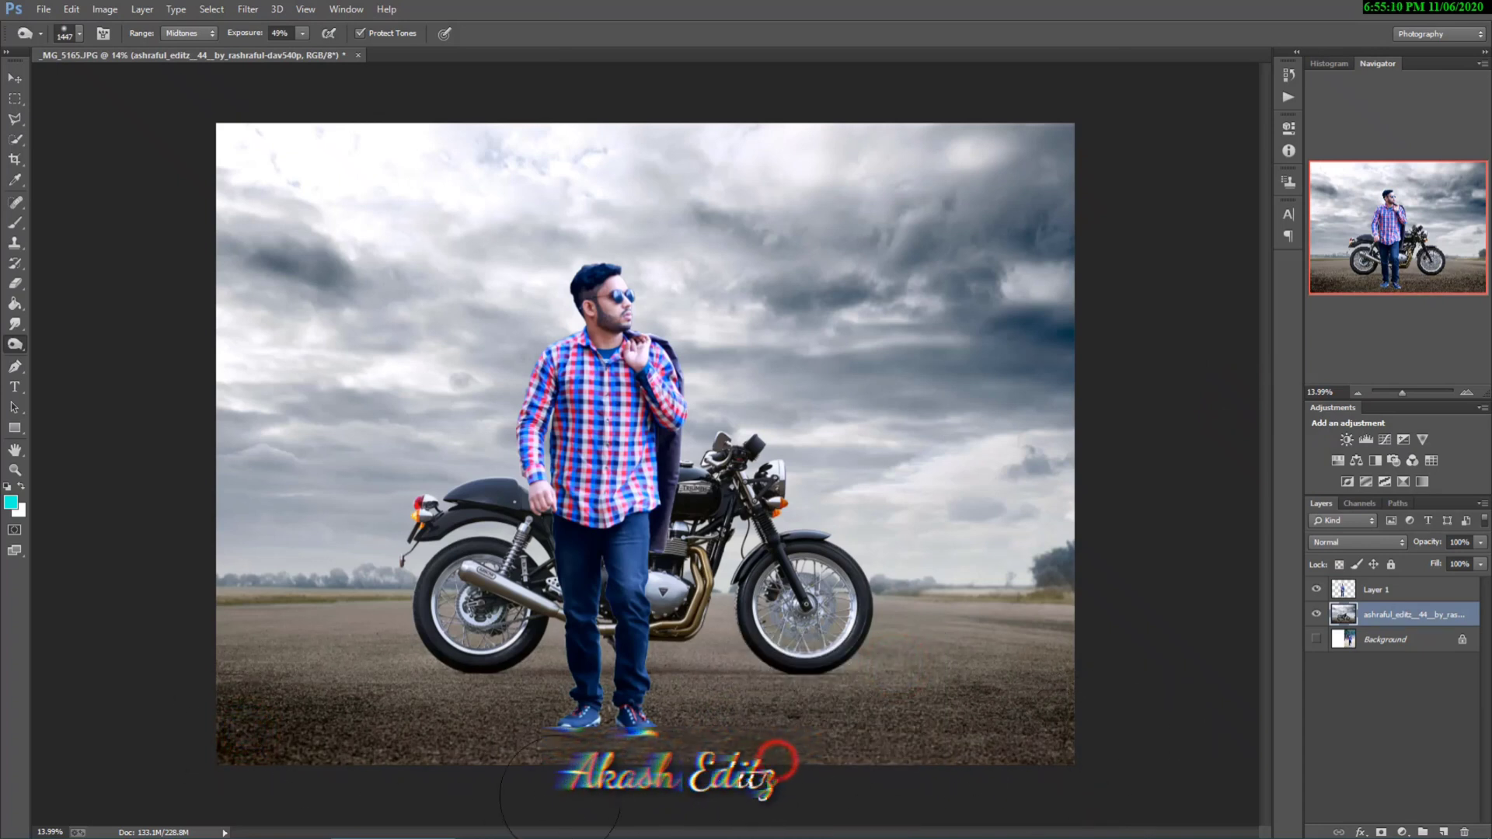
pyautogui.click(1385, 591)
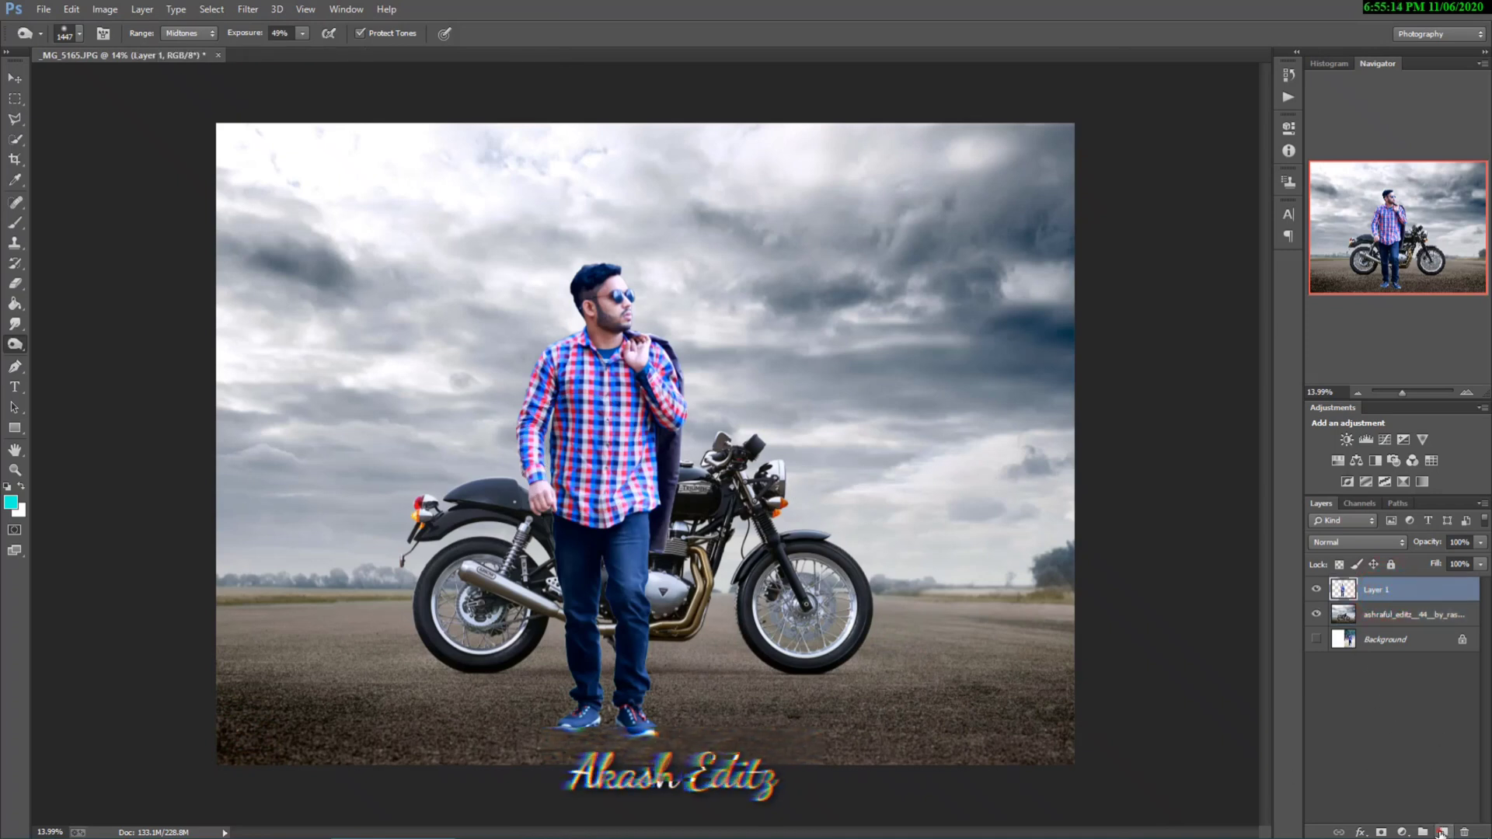
# Step: Create a new layer above Layer 1 and set up the Brush tool with black as the foreground colour
pyautogui.click(1441, 832)
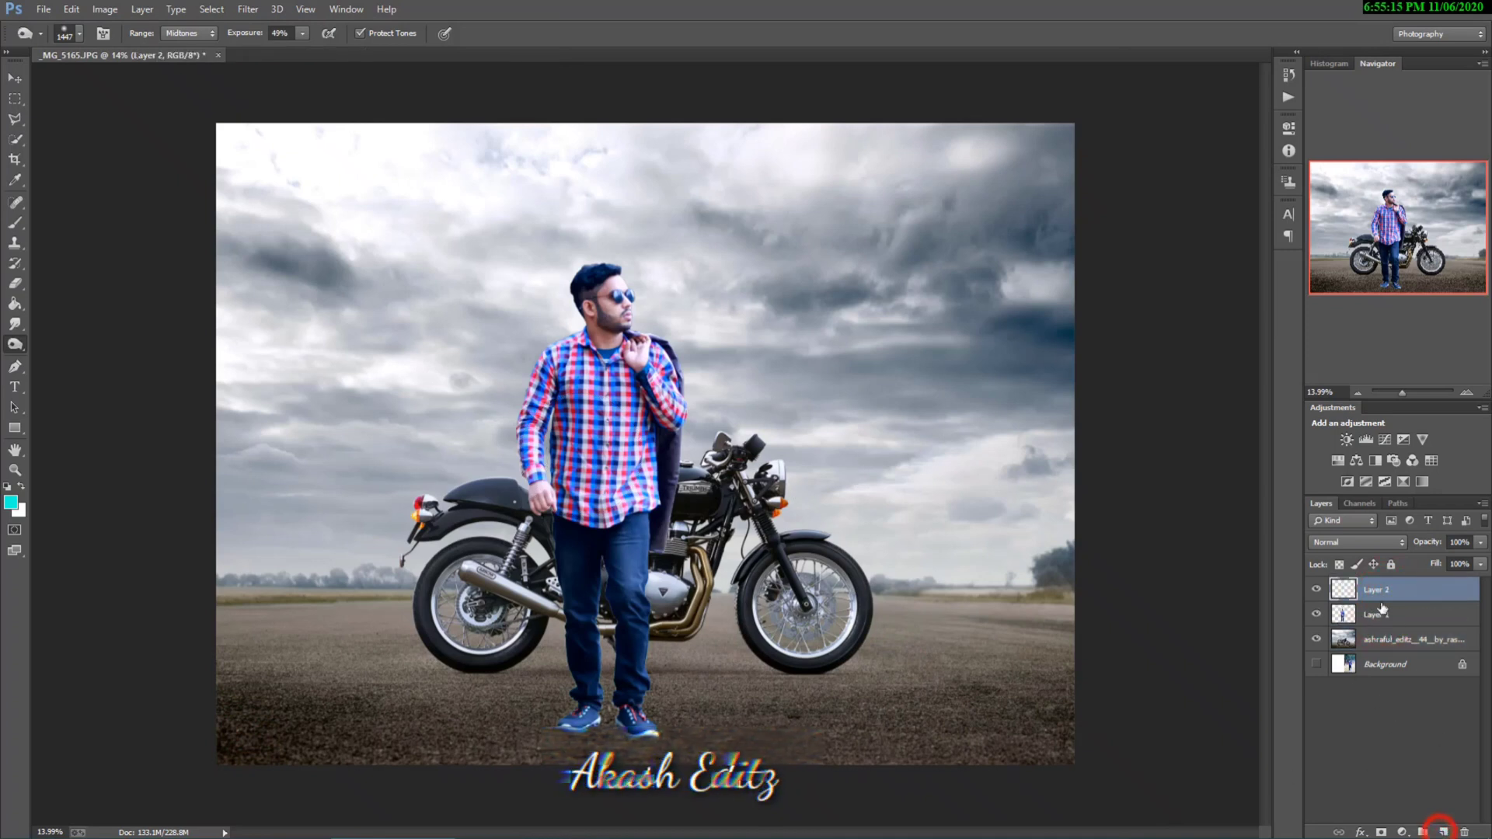
pyautogui.click(13, 225)
pyautogui.click(78, 33)
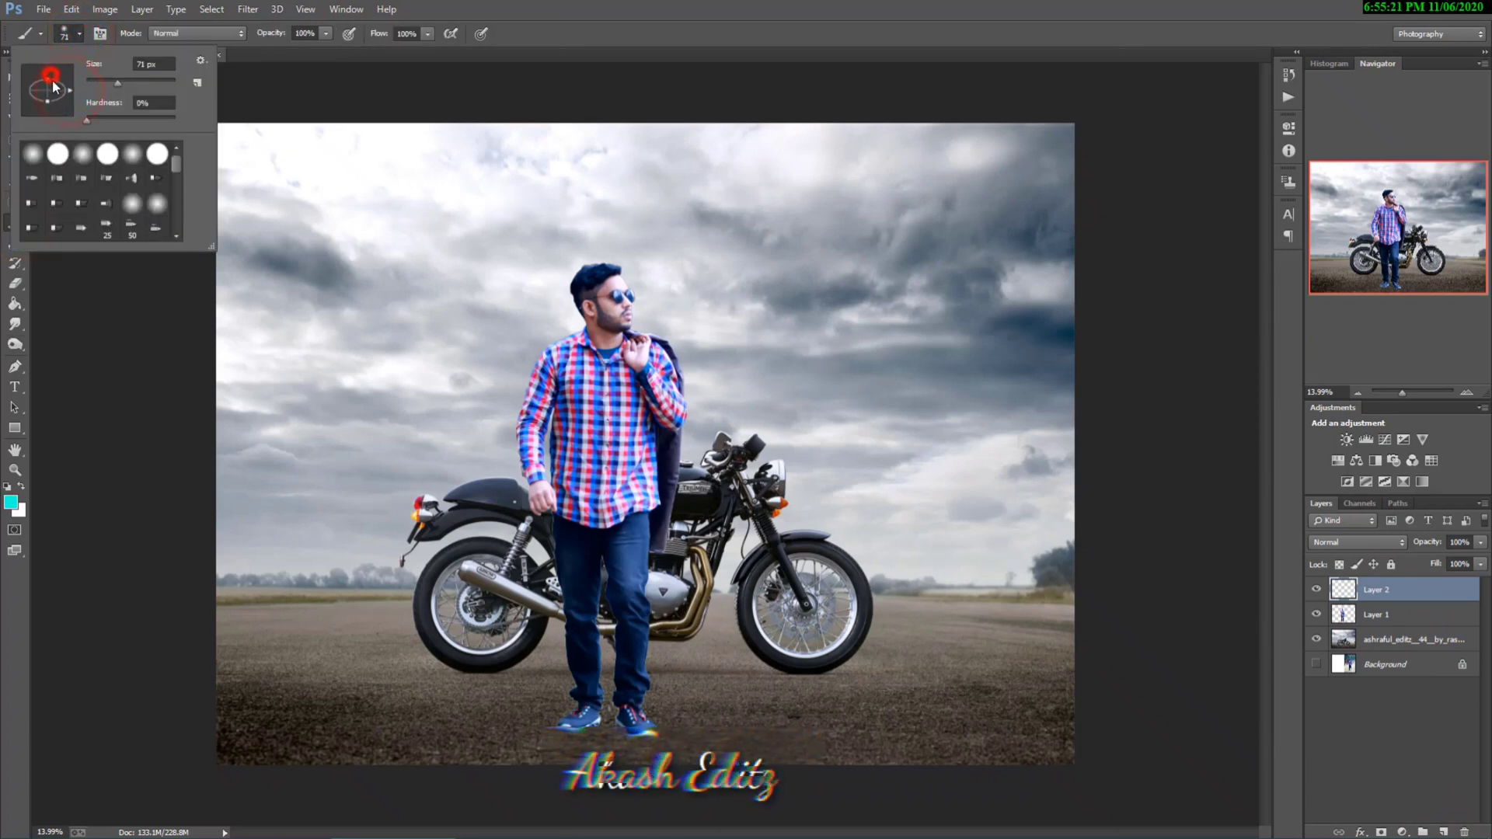
pyautogui.click(14, 507)
pyautogui.click(11, 504)
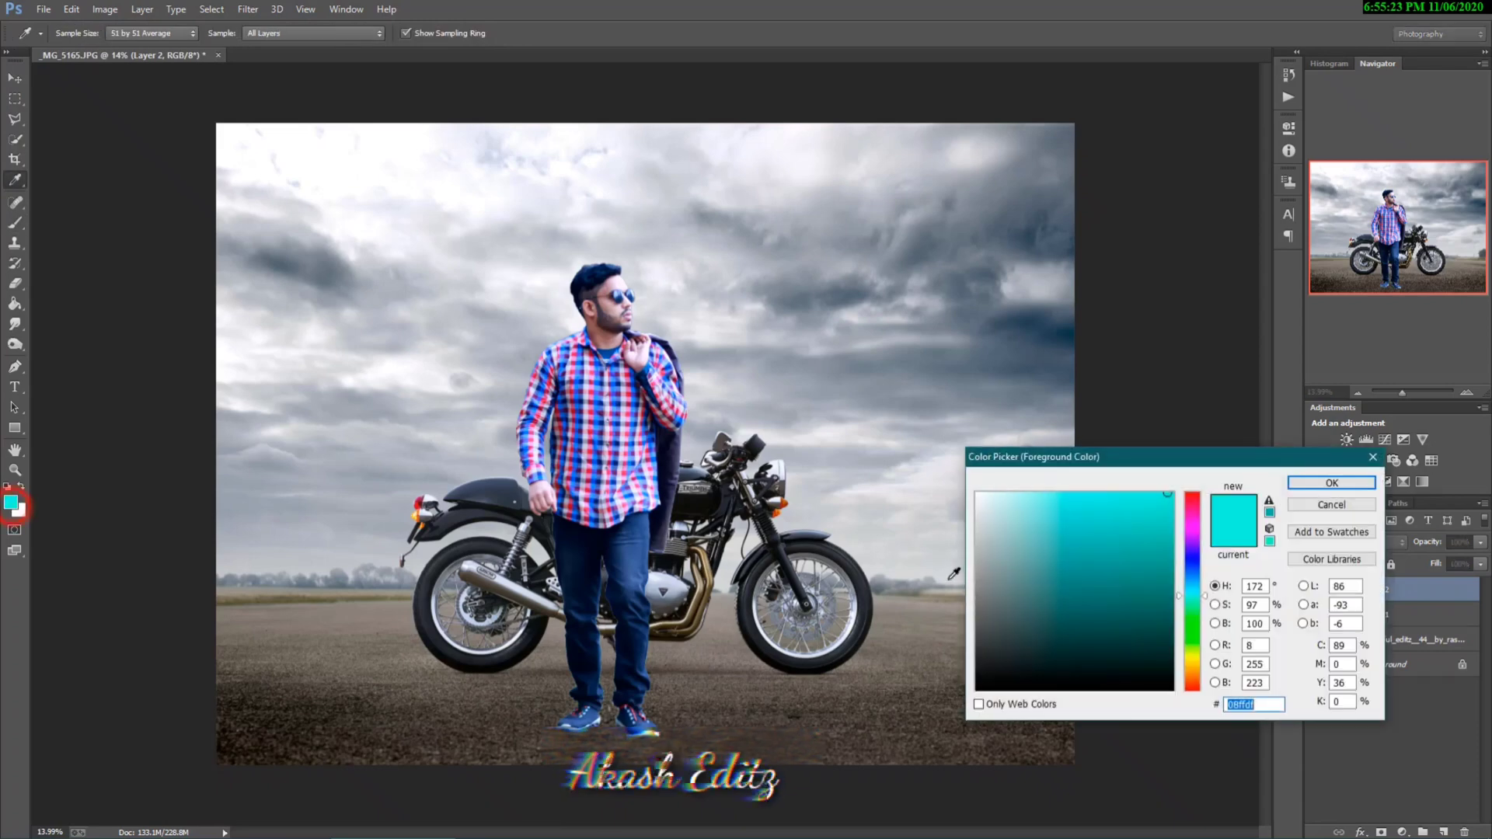
pyautogui.moveTo(1008, 626); pyautogui.dragTo(975, 691)
pyautogui.click(1330, 483)
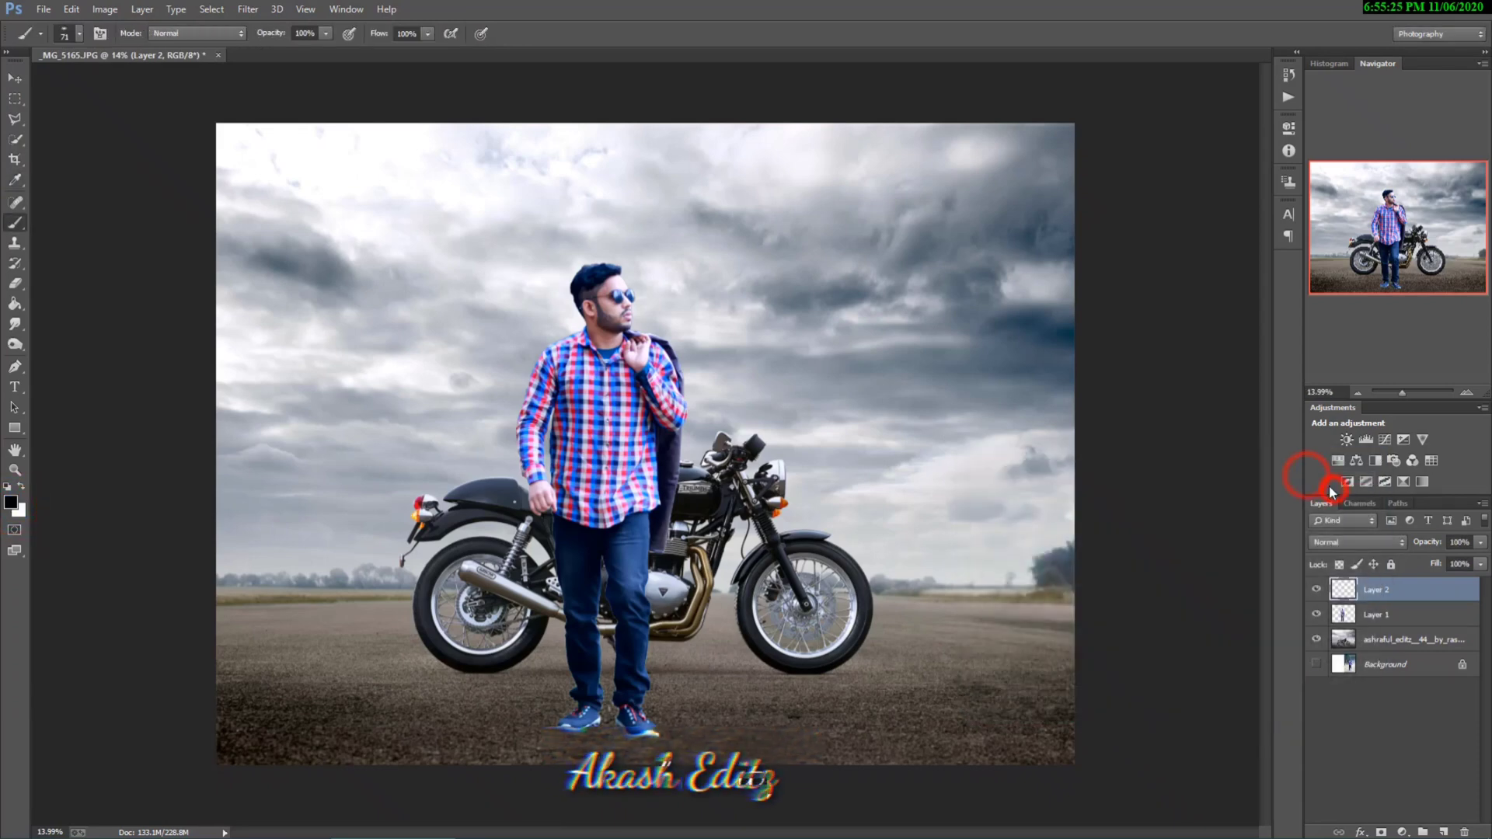
# Step: Place the new layer beneath Layer 1 and paint a shadow under the man's shoes with a soft 419 px brush
pyautogui.moveTo(1382, 619); pyautogui.dragTo(1378, 589)
pyautogui.click(1375, 615)
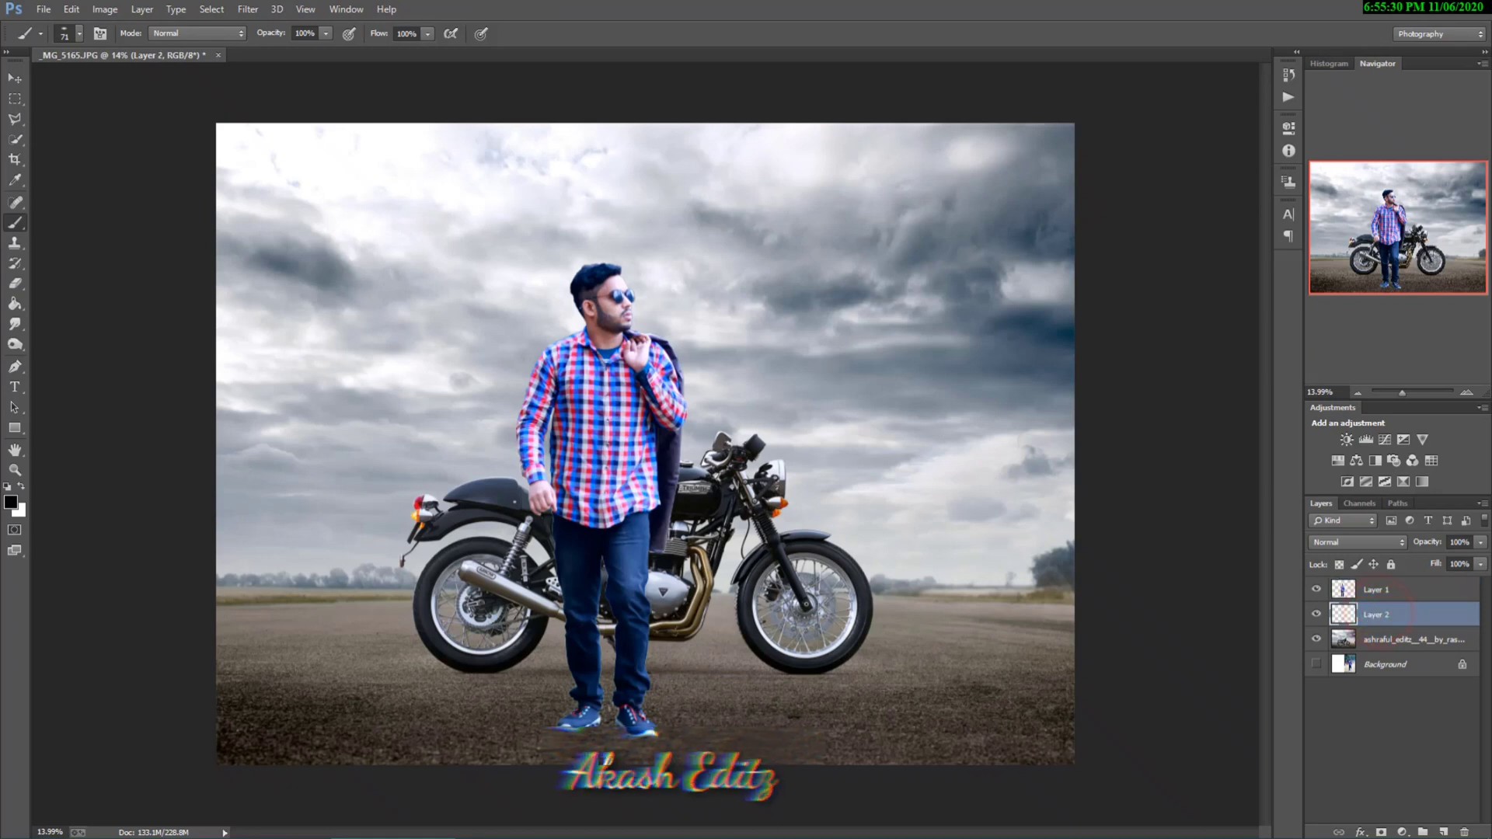
pyautogui.rightClick(615, 719)
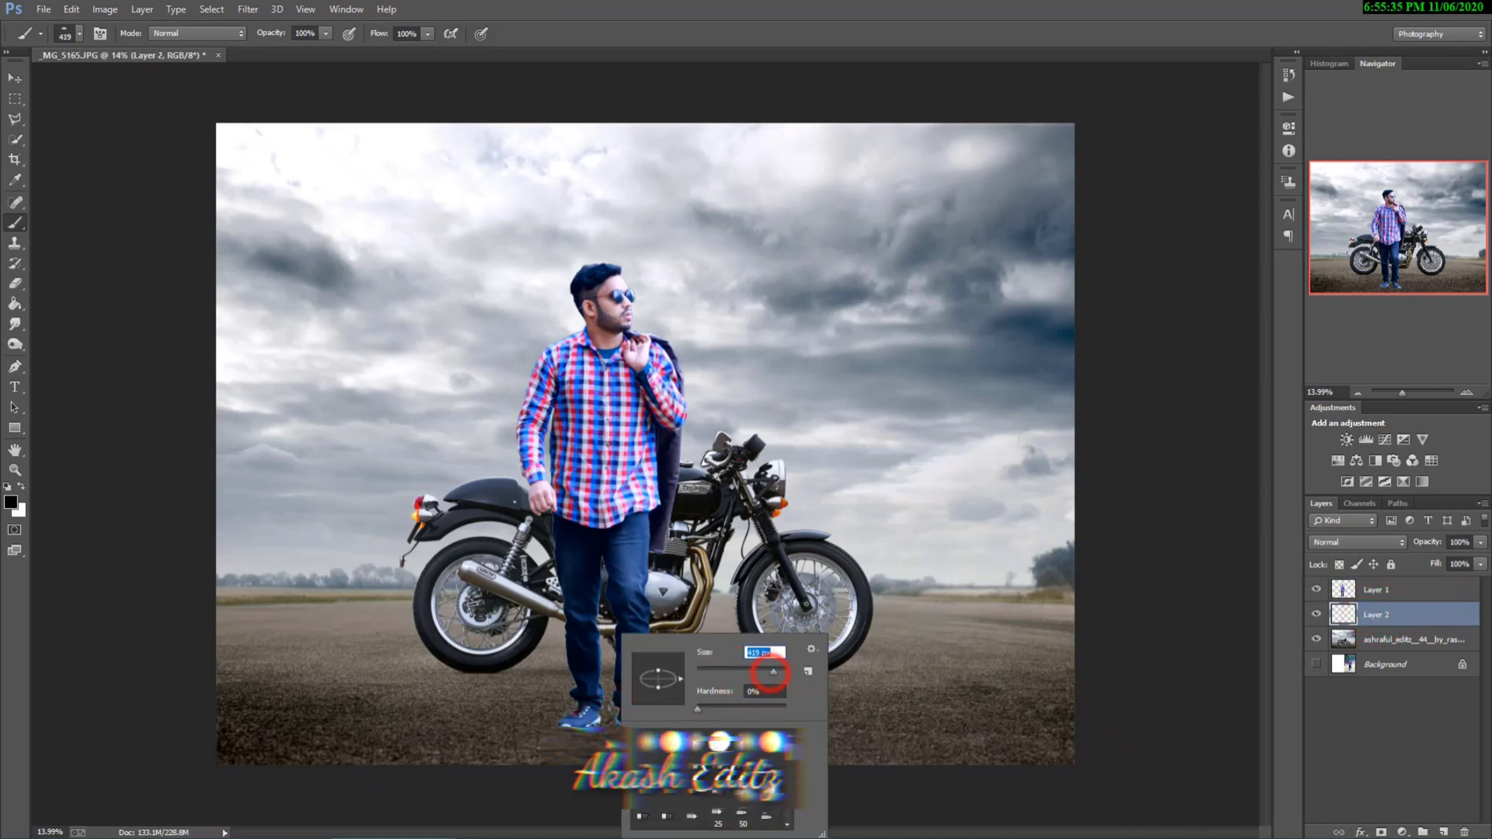
pyautogui.click(573, 727)
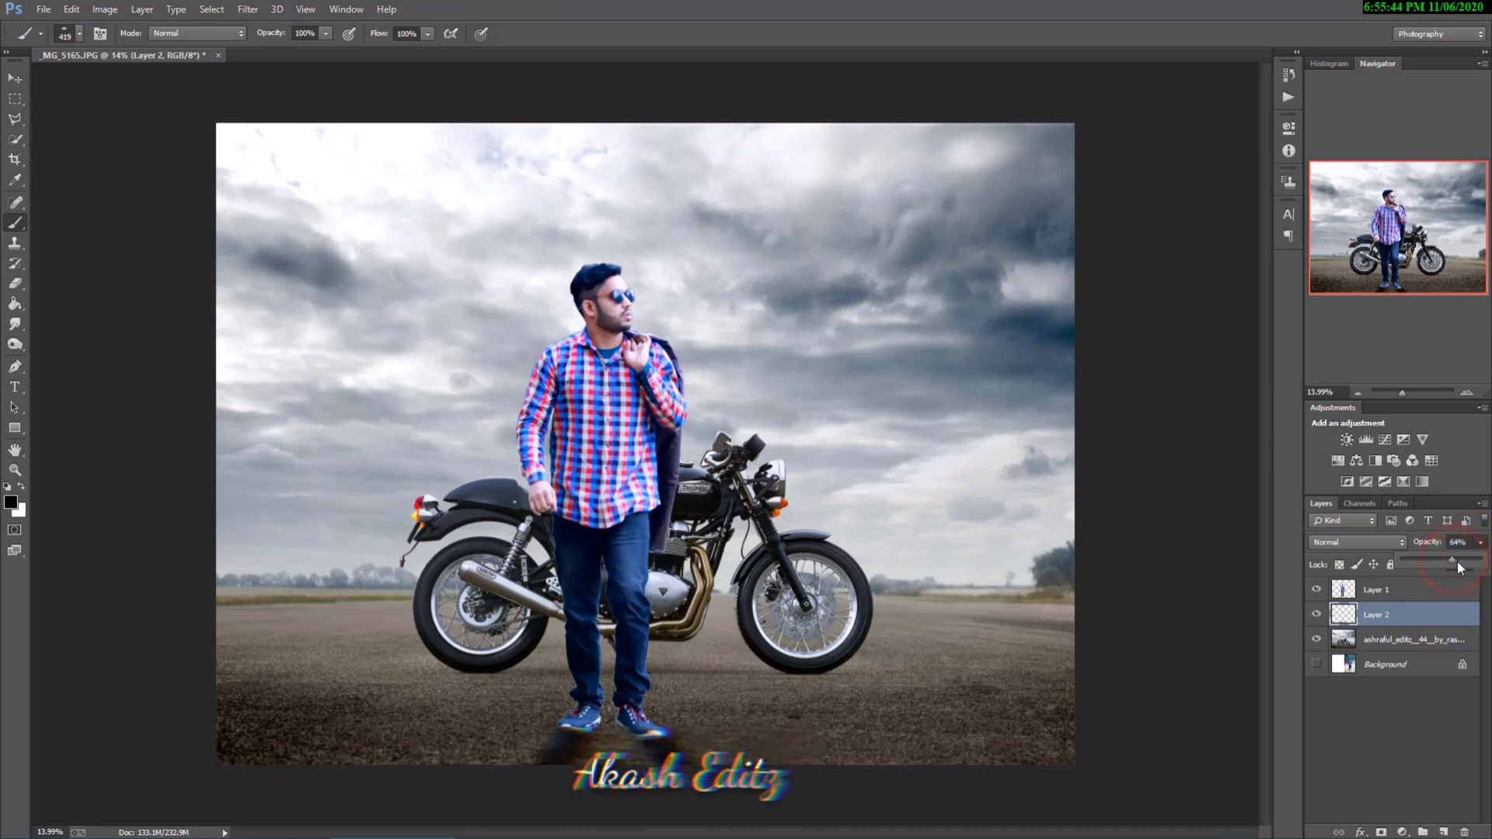
# Step: Lower the shadow layer's opacity to 54% and soften it with a 49.7 px Gaussian Blur
pyautogui.click(1407, 614)
pyautogui.click(244, 9)
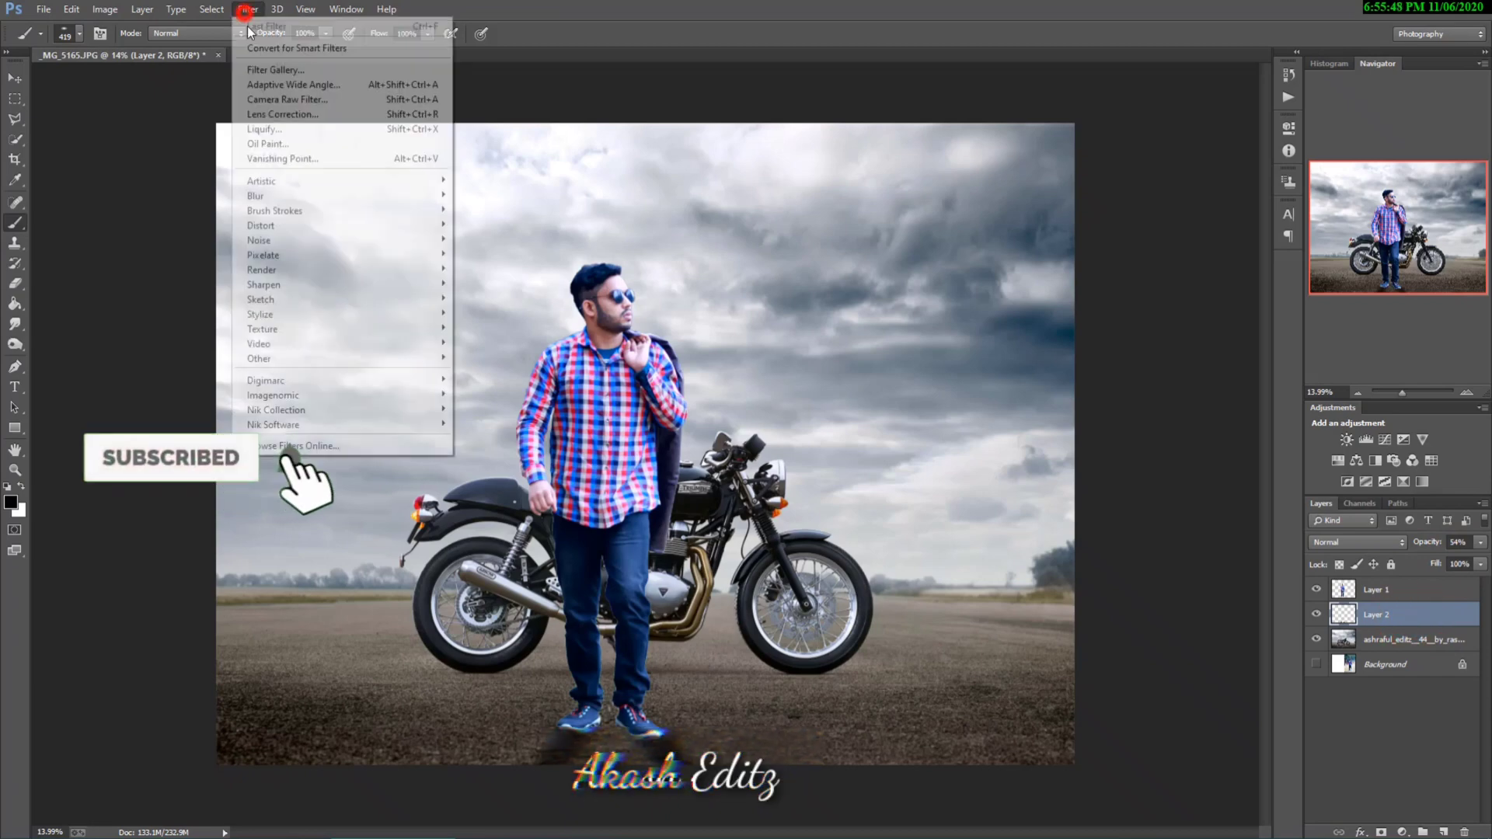
pyautogui.click(268, 197)
pyautogui.click(516, 306)
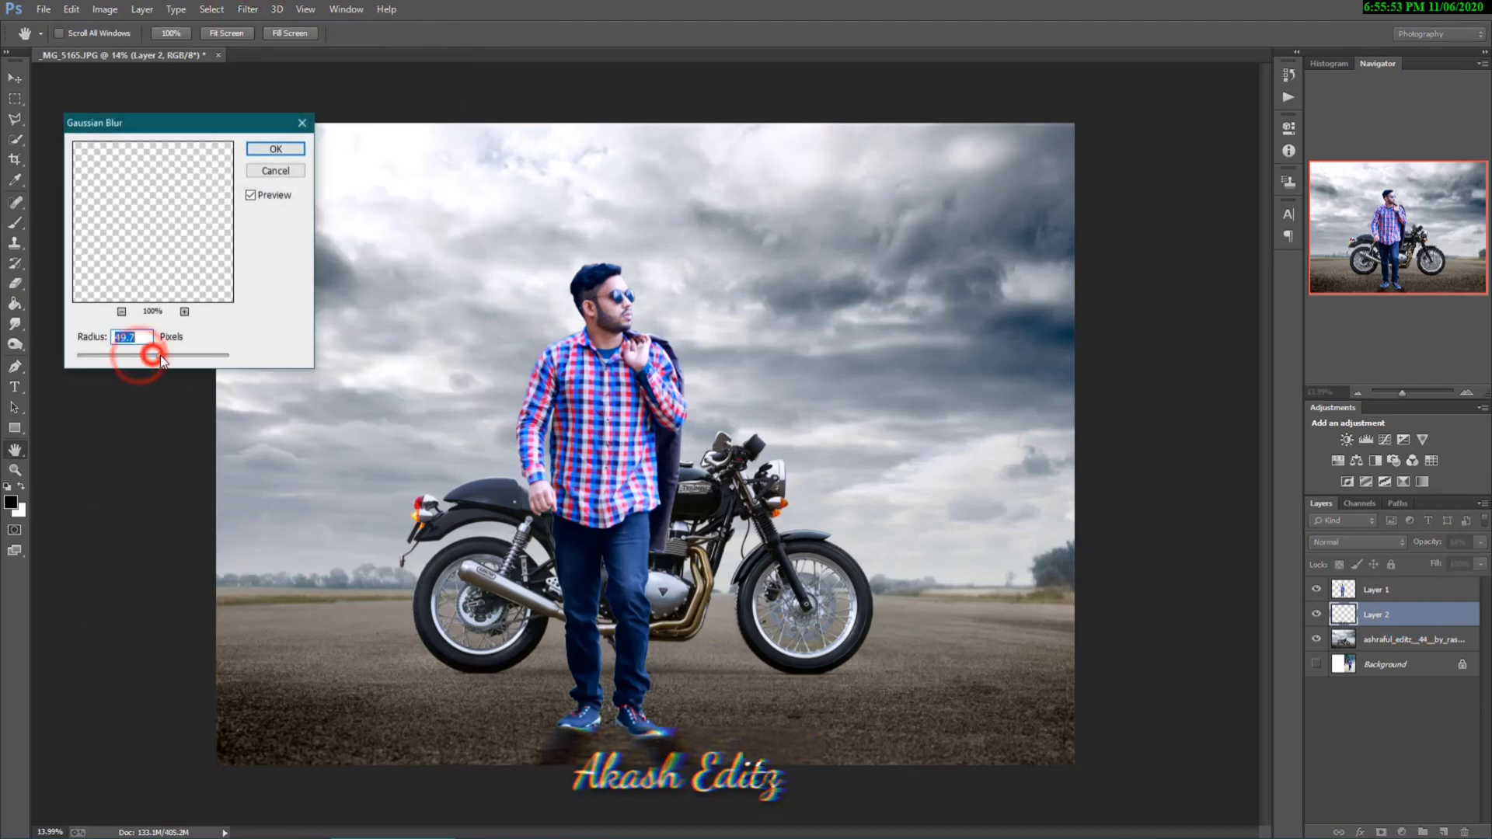
pyautogui.click(271, 150)
pyautogui.press('b')
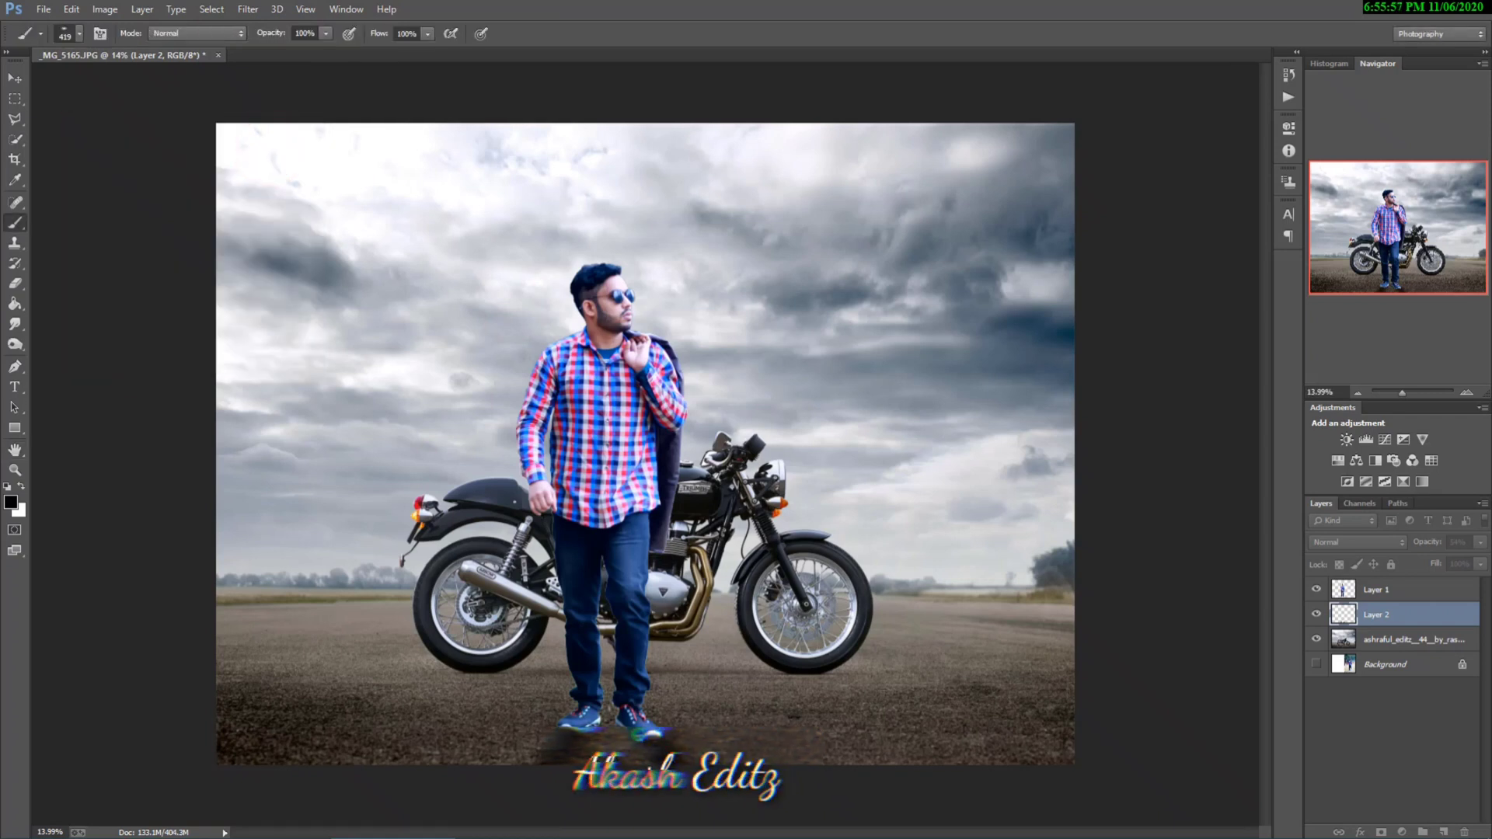
# Step: Merge the shadow layer with the man's layer and check the merged layer by toggling its visibility
pyautogui.keyDown('shift'); pyautogui.click(1390, 598); pyautogui.keyUp('shift')
pyautogui.rightClick(1391, 595)
pyautogui.click(1274, 595)
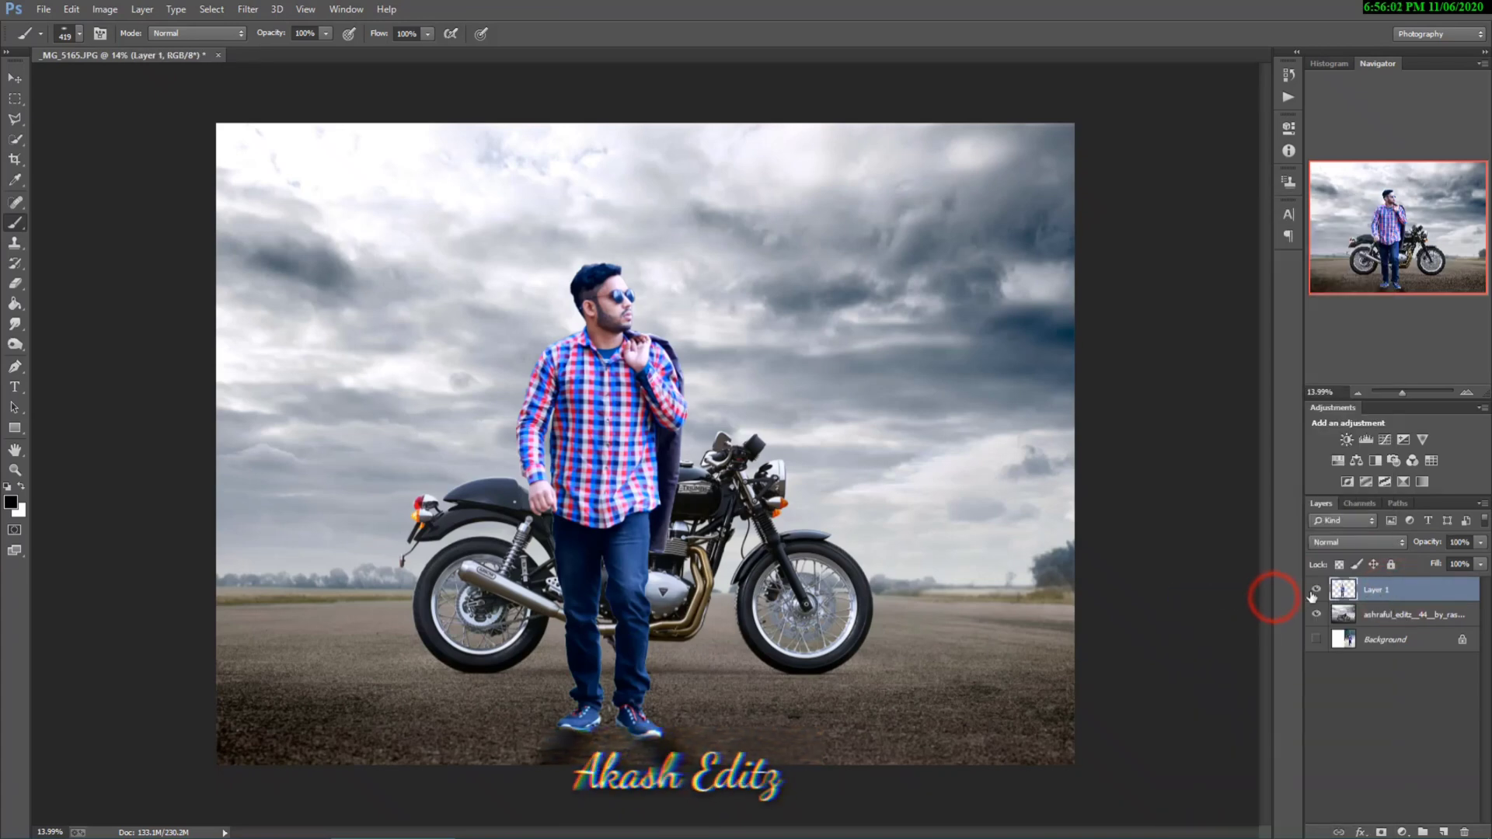
pyautogui.click(1316, 591)
pyautogui.click(1316, 591)
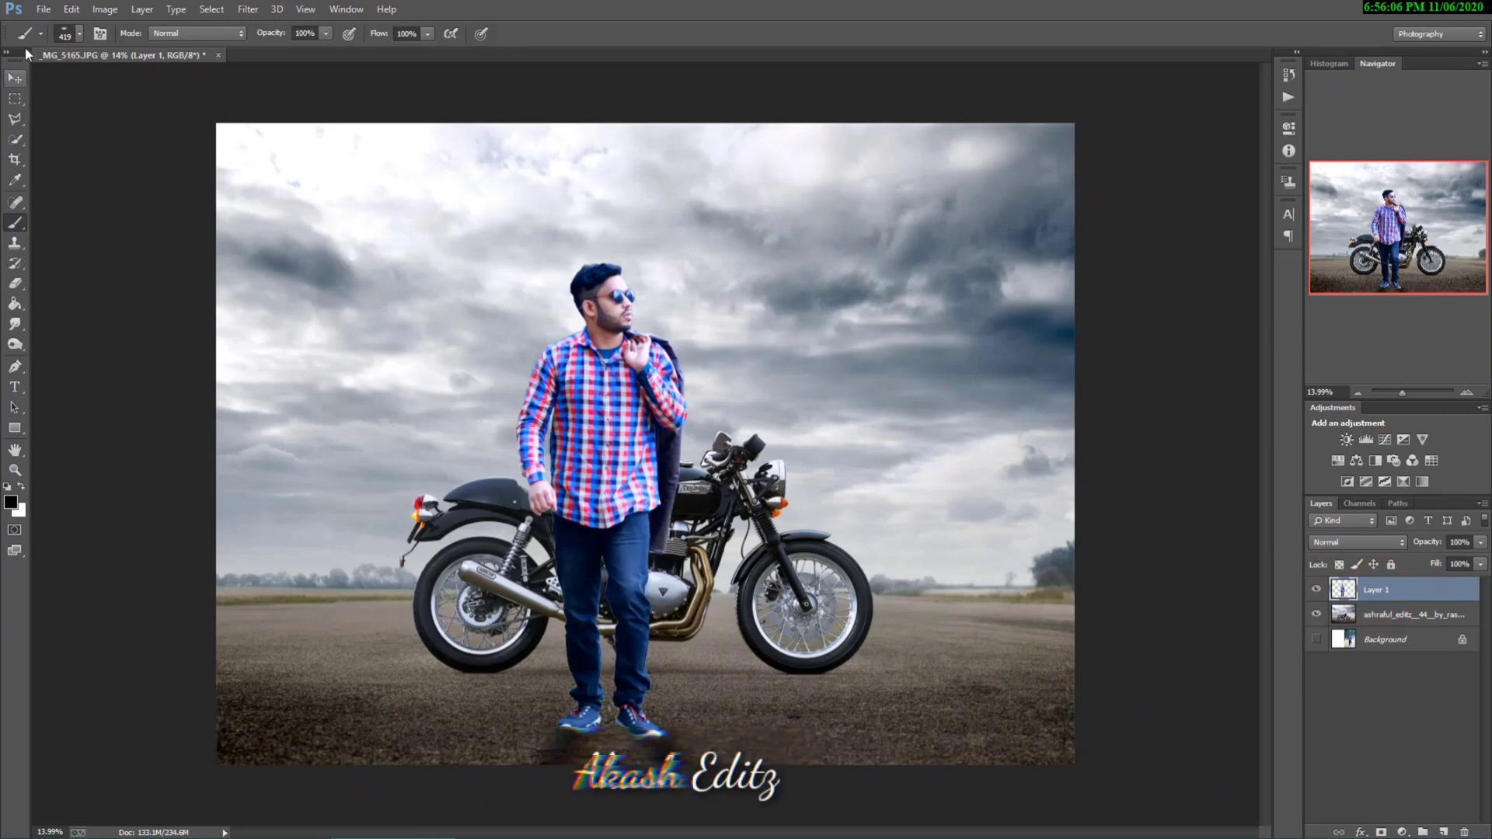
# Step: Place the yellow sun glow image 0_6d36f_ed83511d_L as an embedded layer
pyautogui.click(37, 10)
pyautogui.click(99, 233)
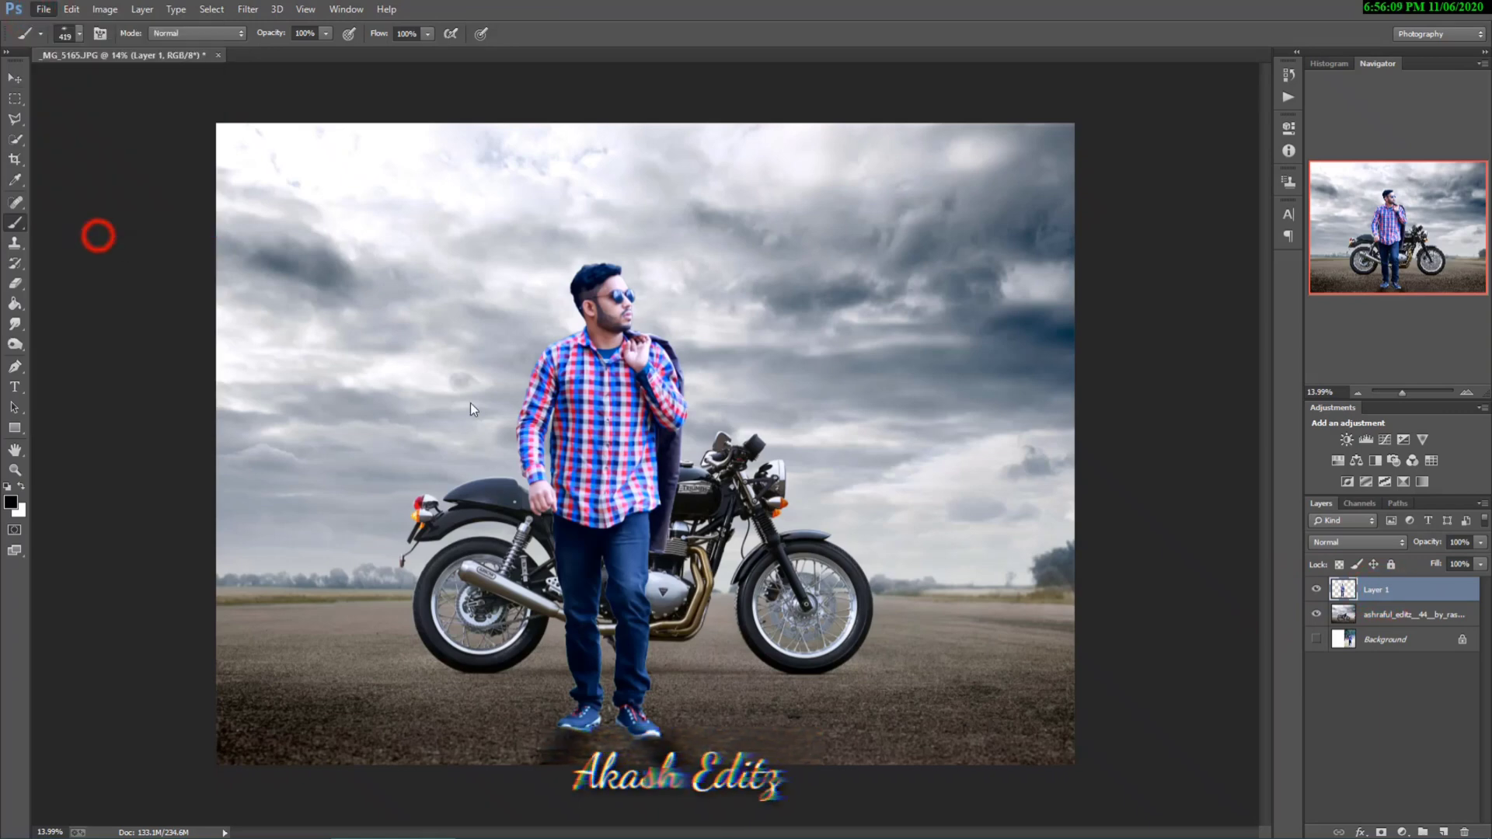
pyautogui.click(266, 138)
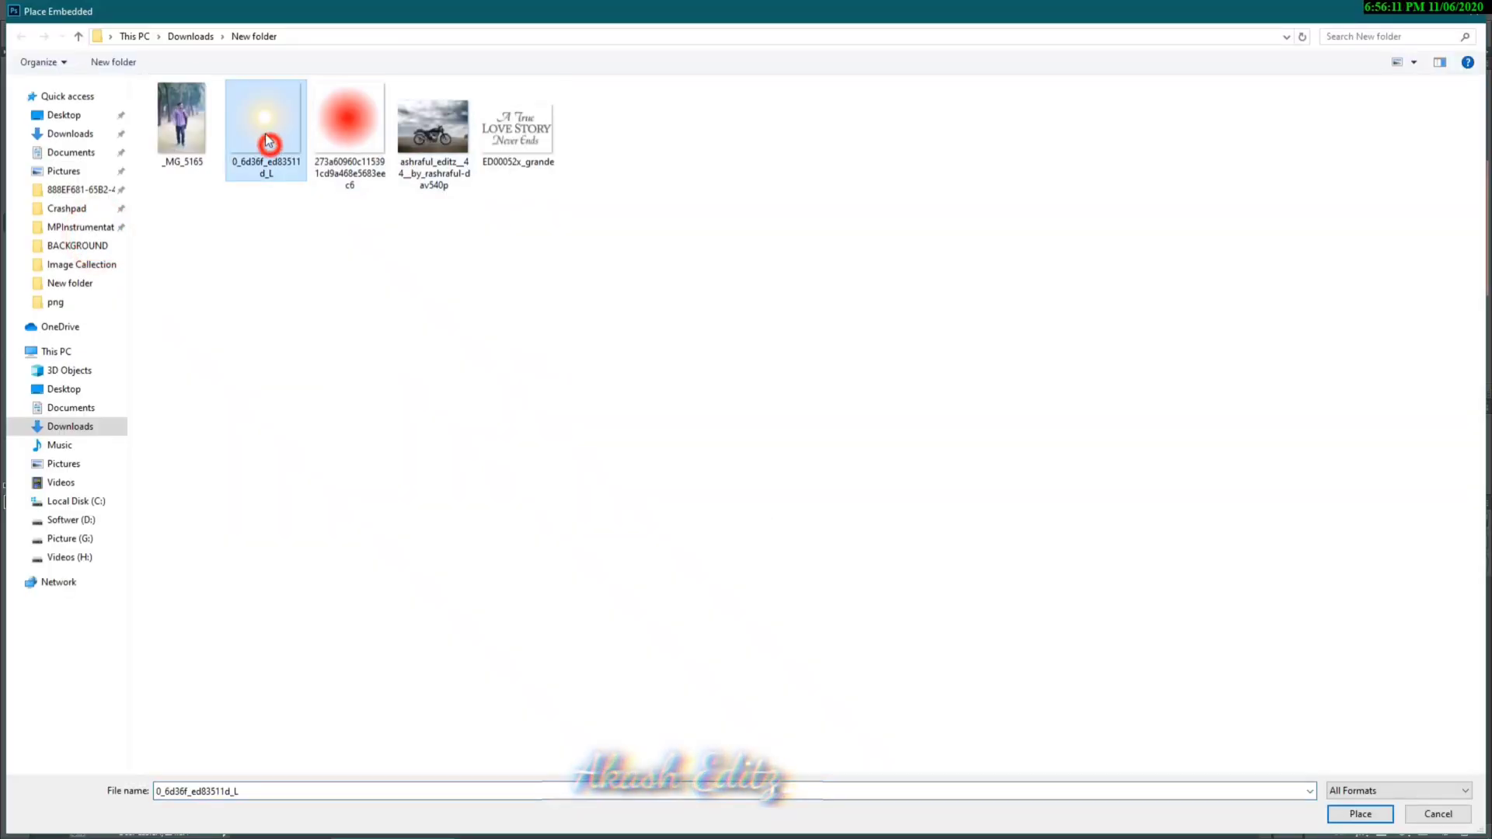
pyautogui.click(1360, 813)
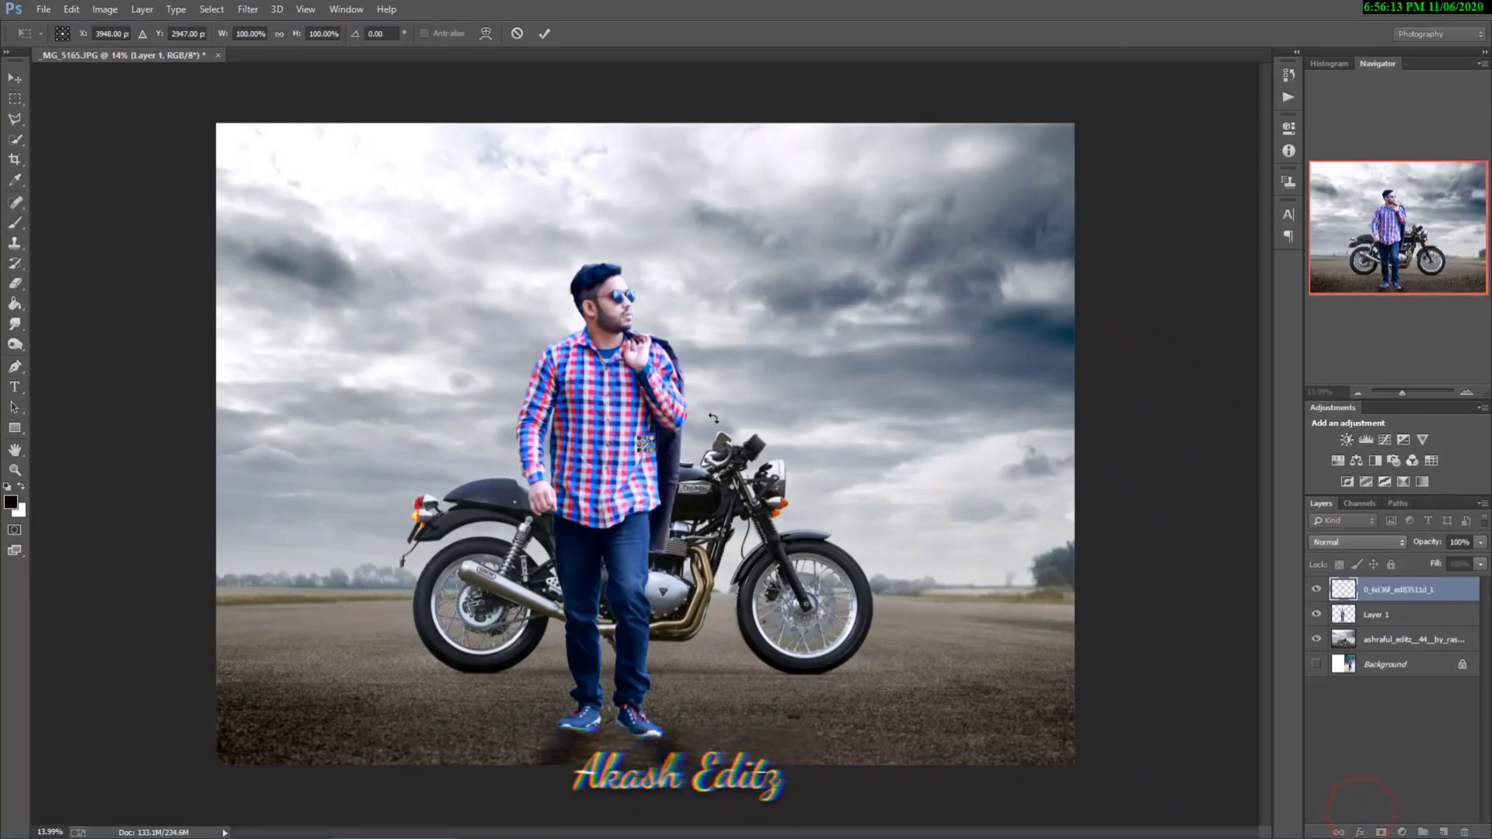
# Step: Enlarge the sun glow to about 1499% and position it in the sky to the right of the man's head
pyautogui.moveTo(652, 452); pyautogui.dragTo(832, 572)
pyautogui.moveTo(737, 530); pyautogui.dragTo(789, 281)
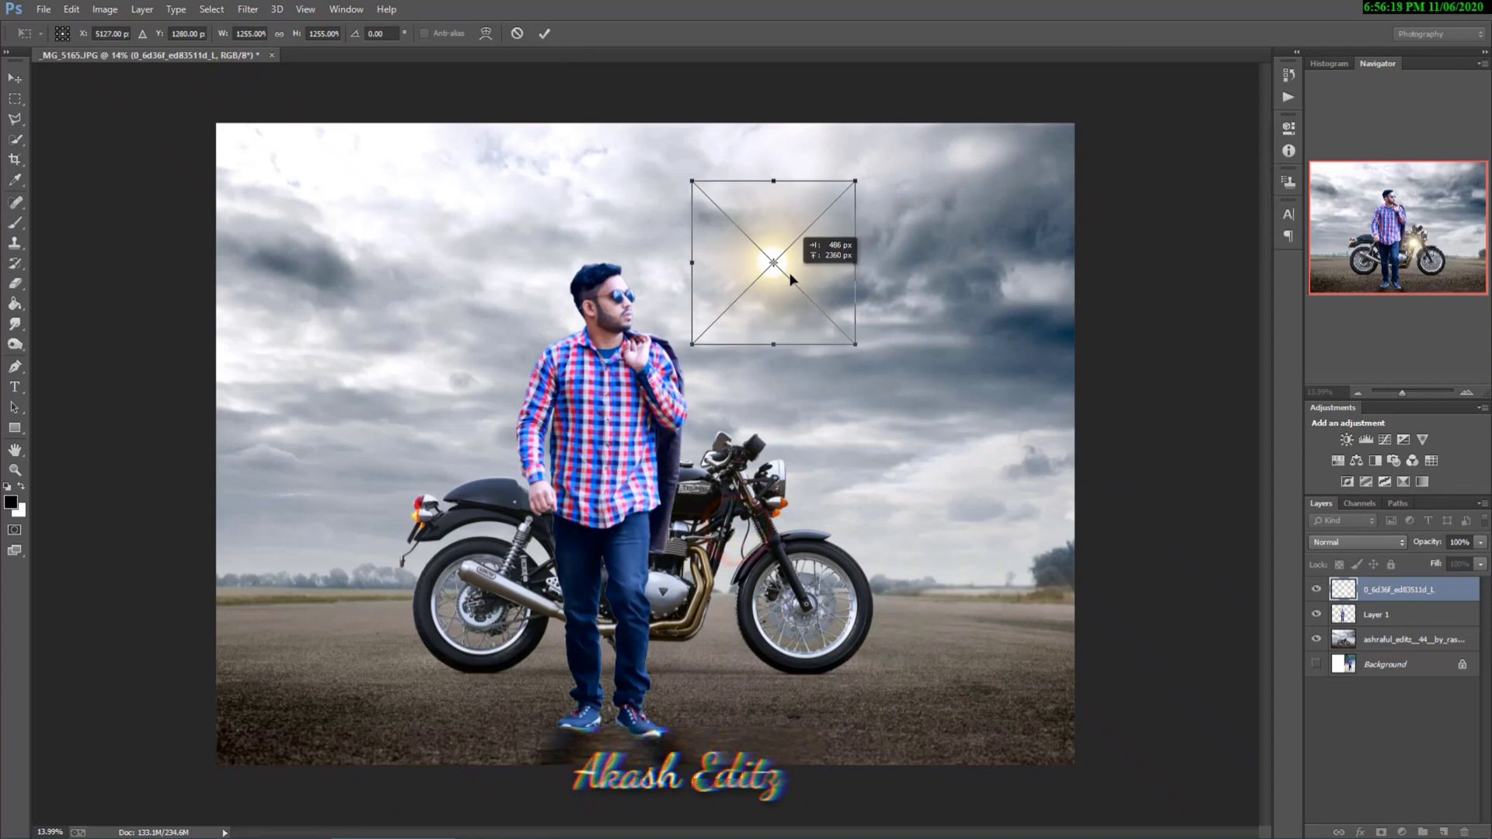
pyautogui.moveTo(858, 346); pyautogui.dragTo(883, 360)
pyautogui.moveTo(819, 303); pyautogui.dragTo(817, 293)
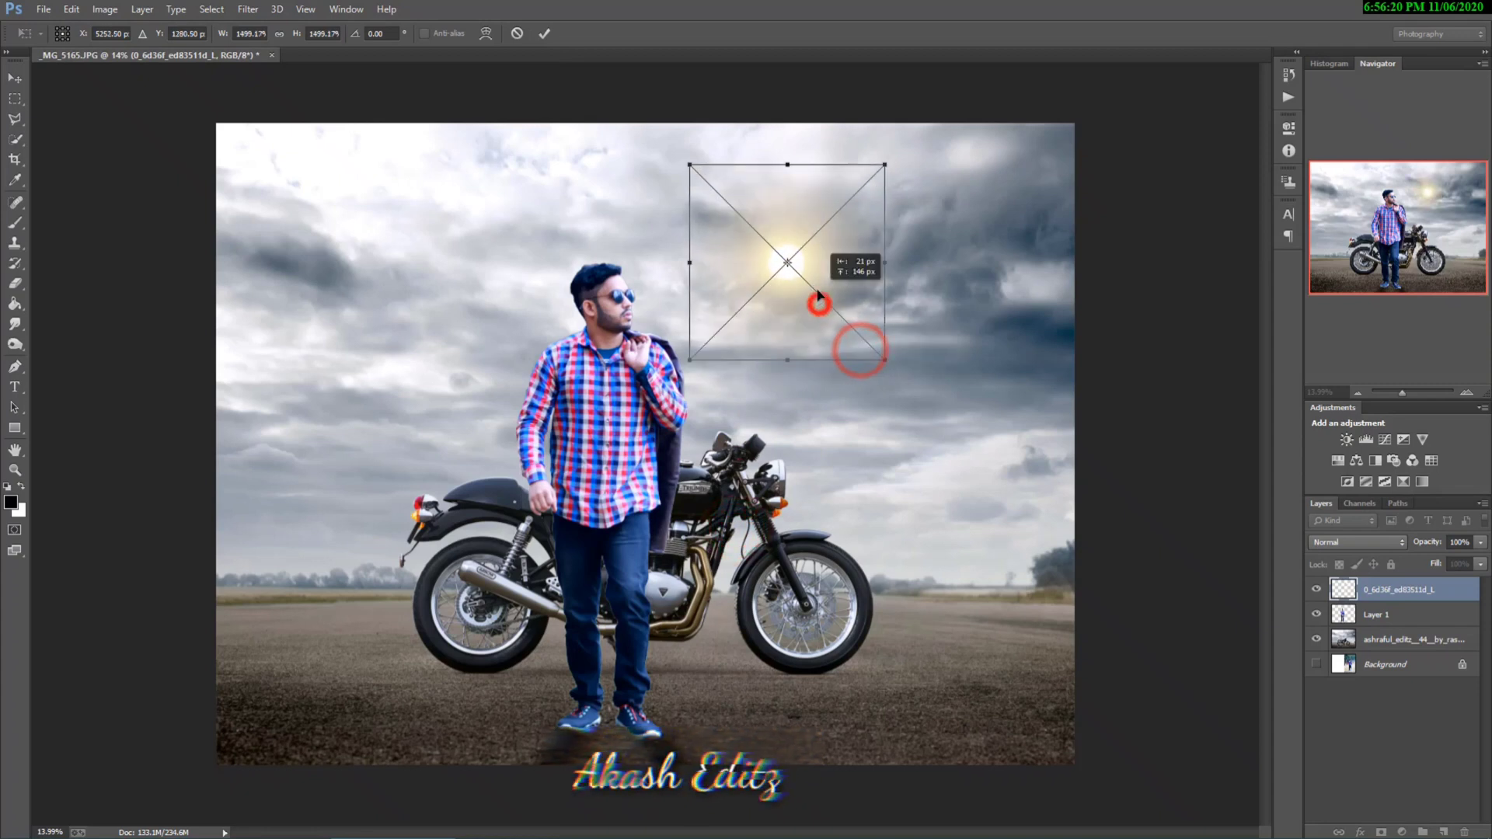
pyautogui.click(544, 33)
pyautogui.press('b')
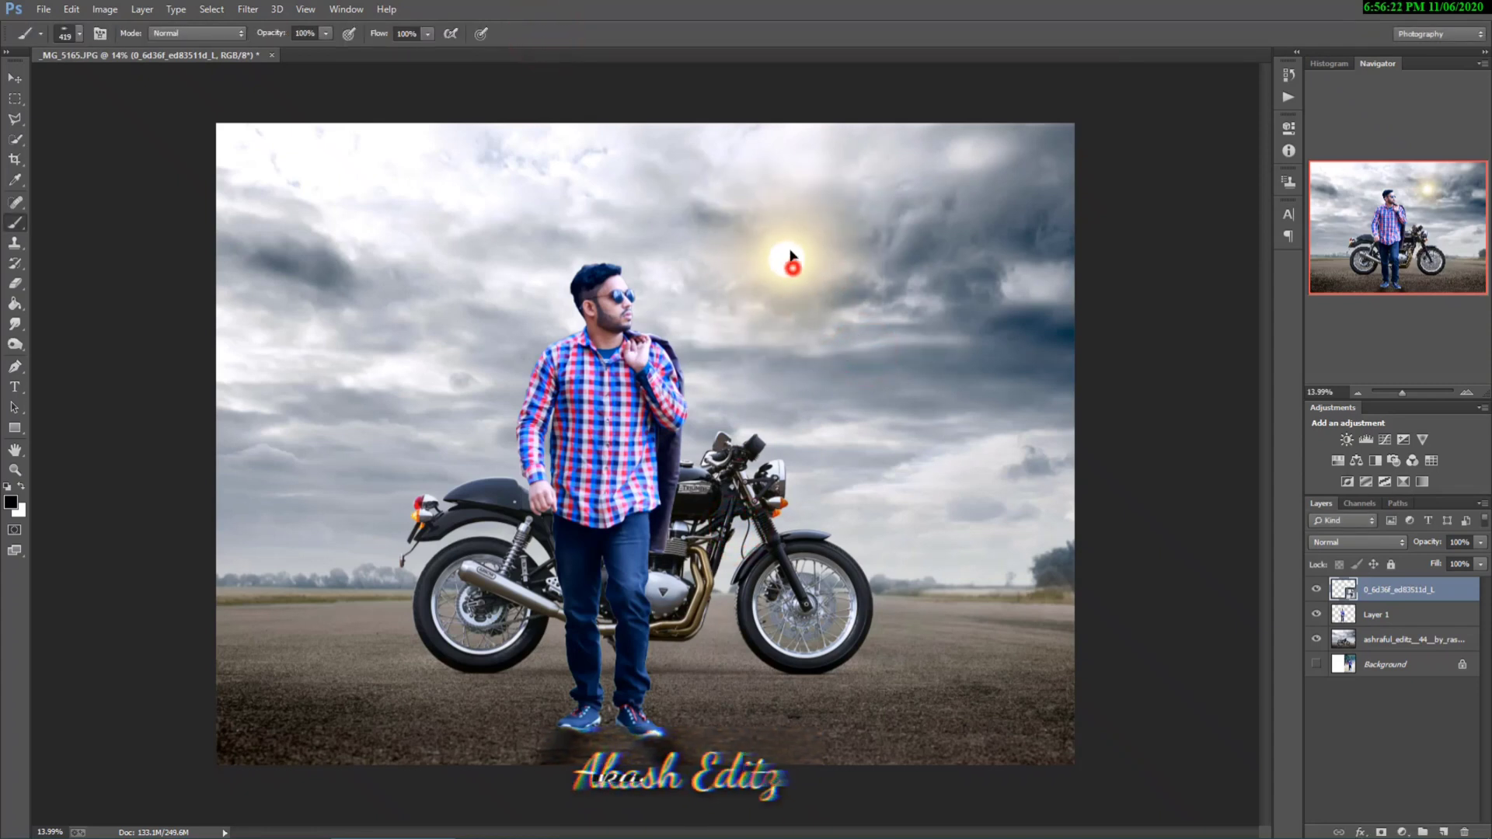
pyautogui.scroll(-1, 799, 286)
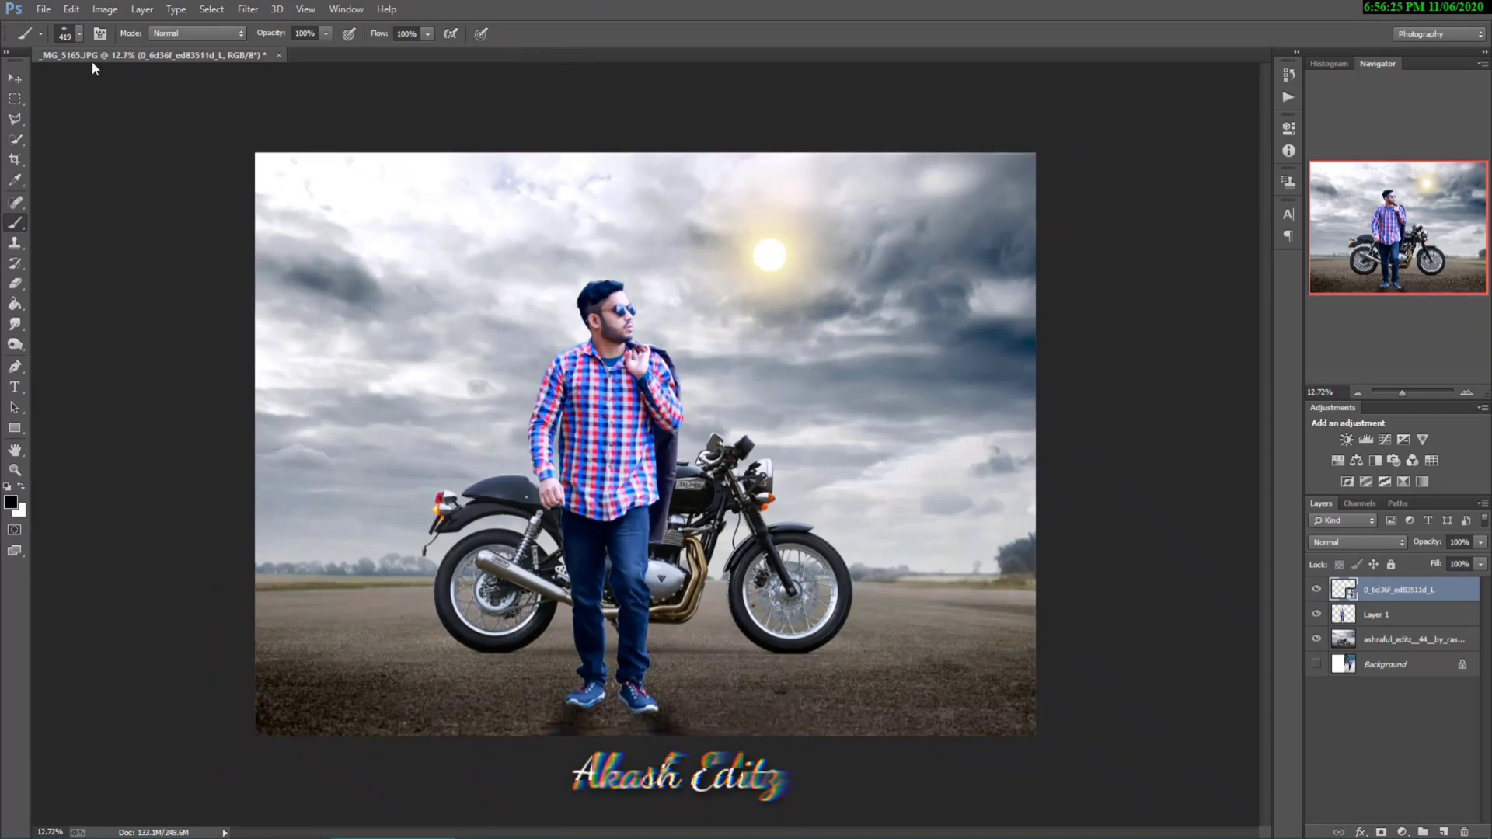
# Step: Place the red glow image 273a60960c115391cd9a468e5683eec6, scaled to about 337%, over the motorcycle's headlight
pyautogui.click(35, 9)
pyautogui.click(129, 231)
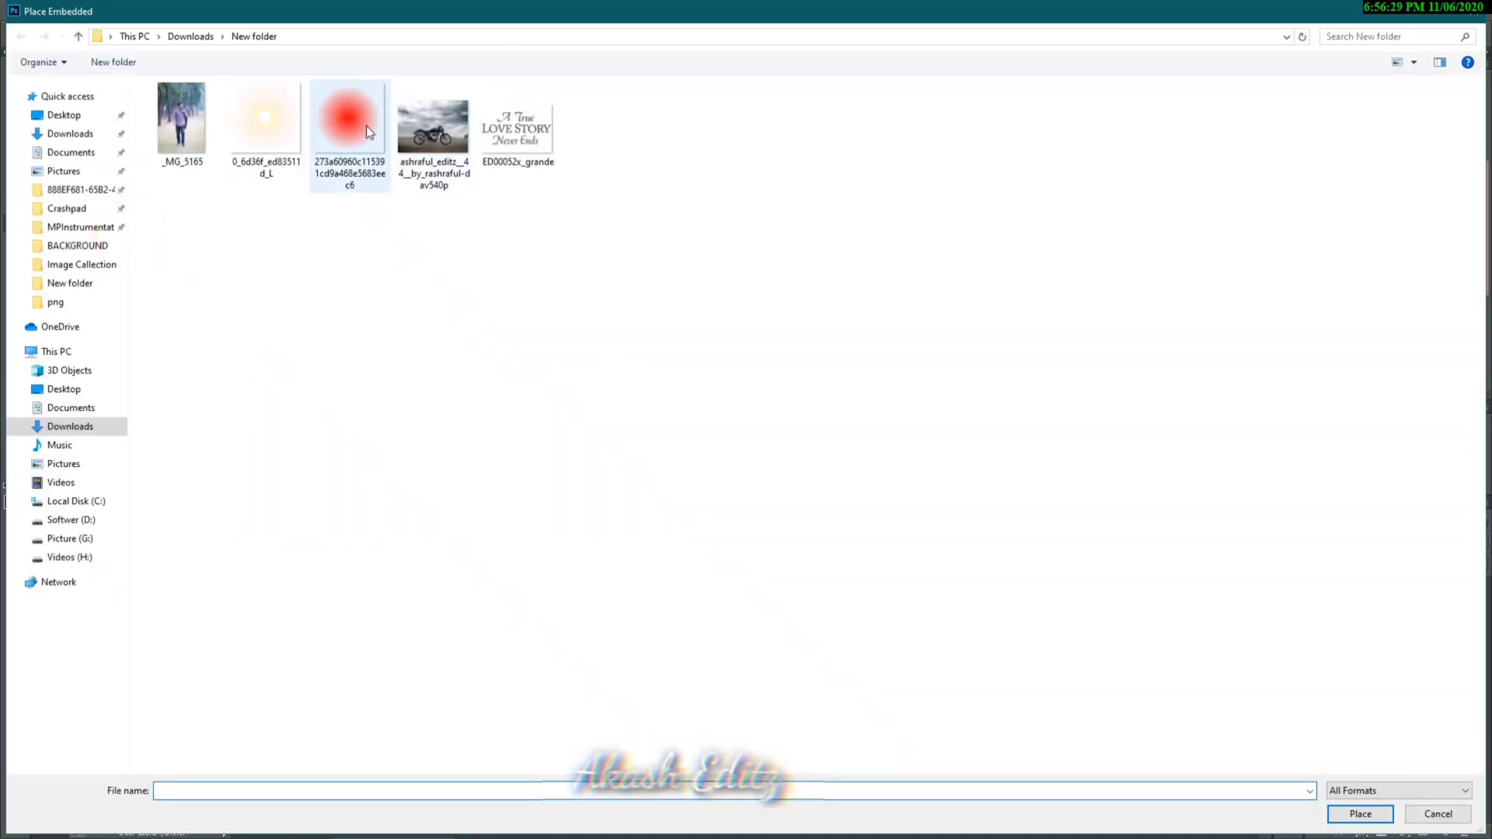
pyautogui.click(349, 129)
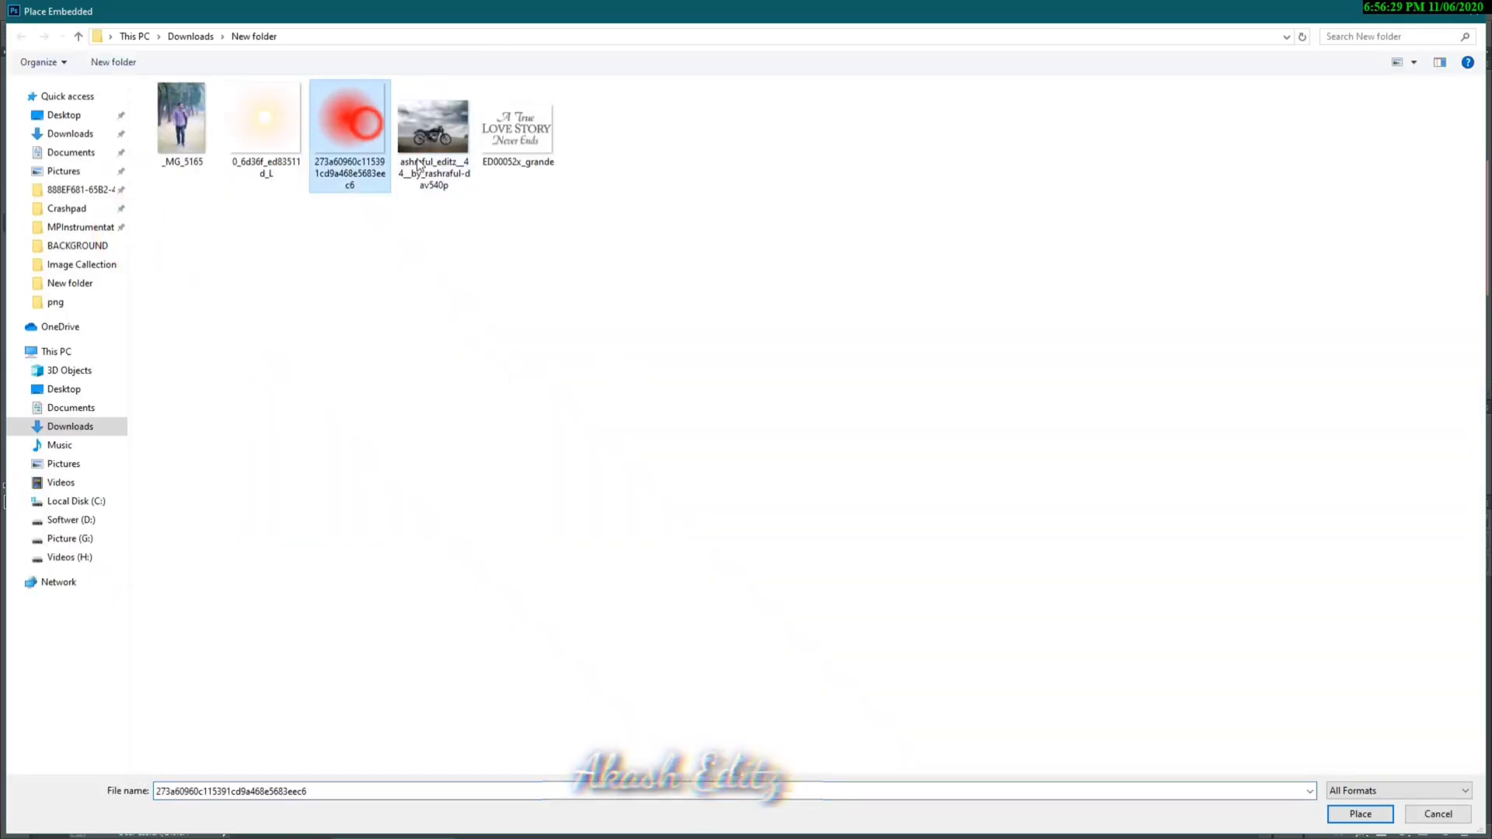
pyautogui.click(1359, 815)
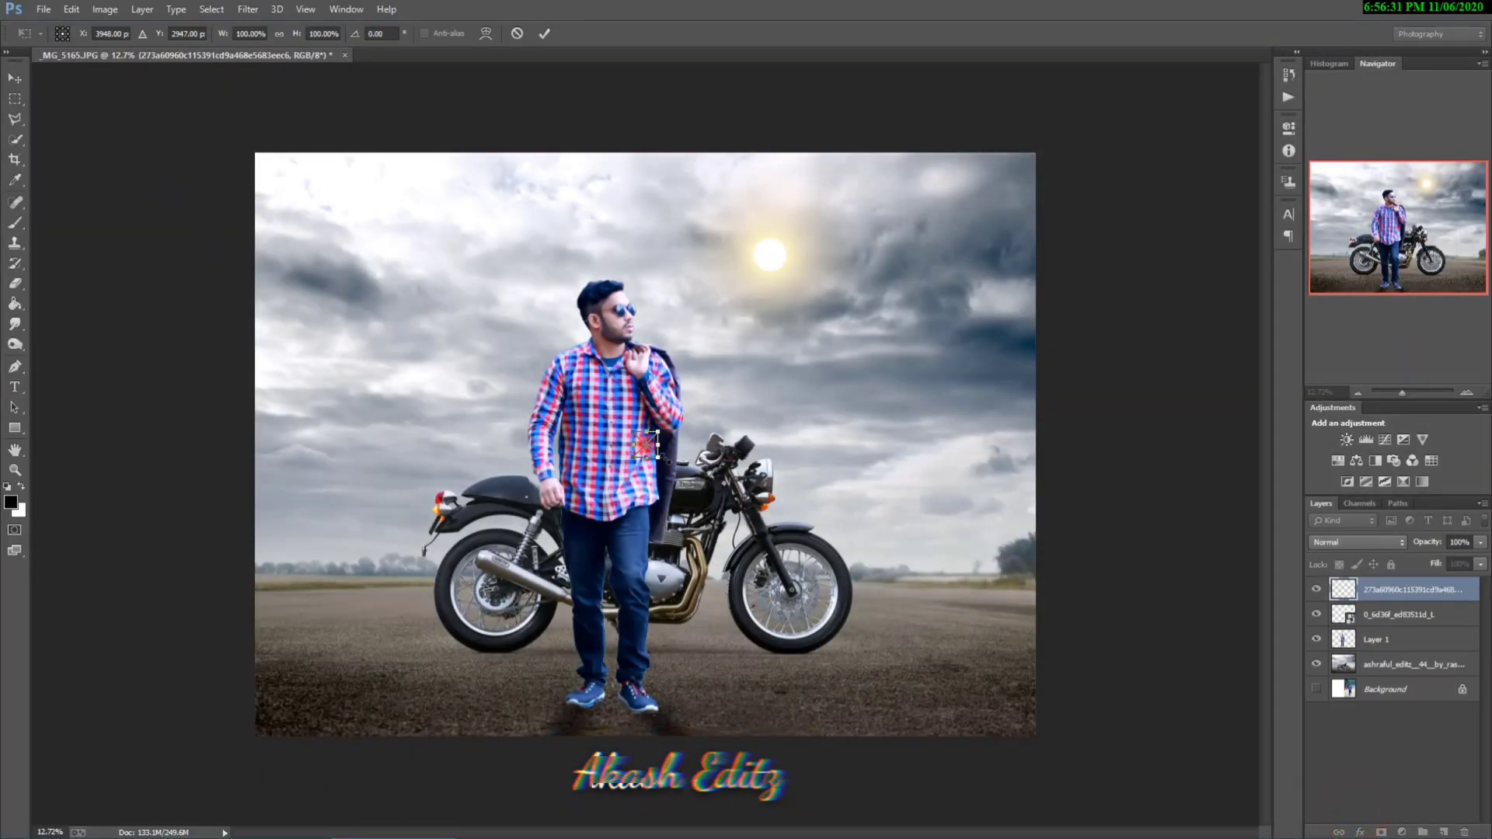
pyautogui.moveTo(660, 459); pyautogui.dragTo(805, 497)
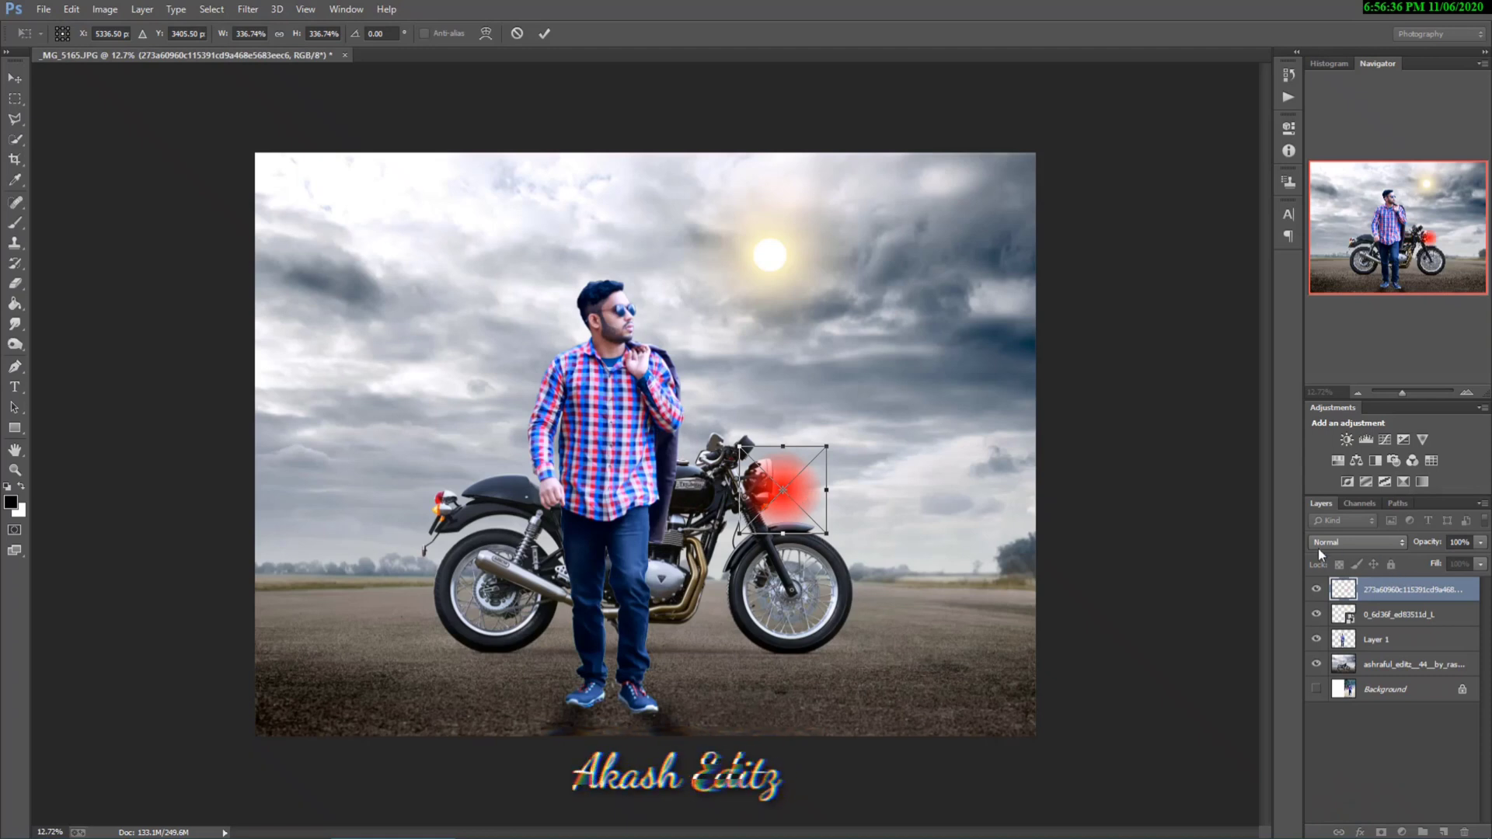
pyautogui.click(542, 35)
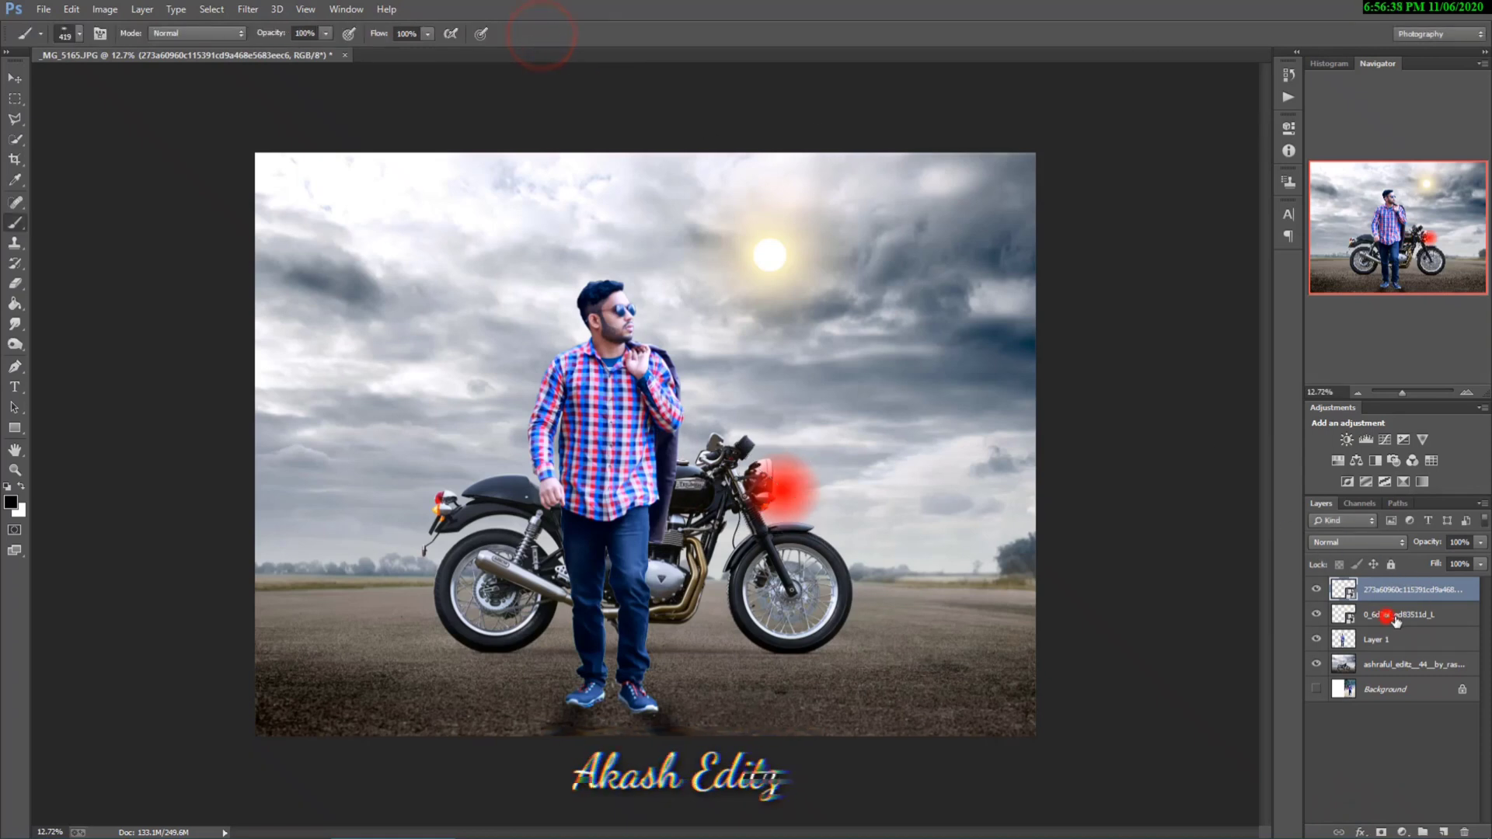
# Step: Move the sun glow layer above the red glow layer and set the red glow's blend mode to Screen
pyautogui.moveTo(1396, 620); pyautogui.dragTo(1380, 583)
pyautogui.click(1398, 615)
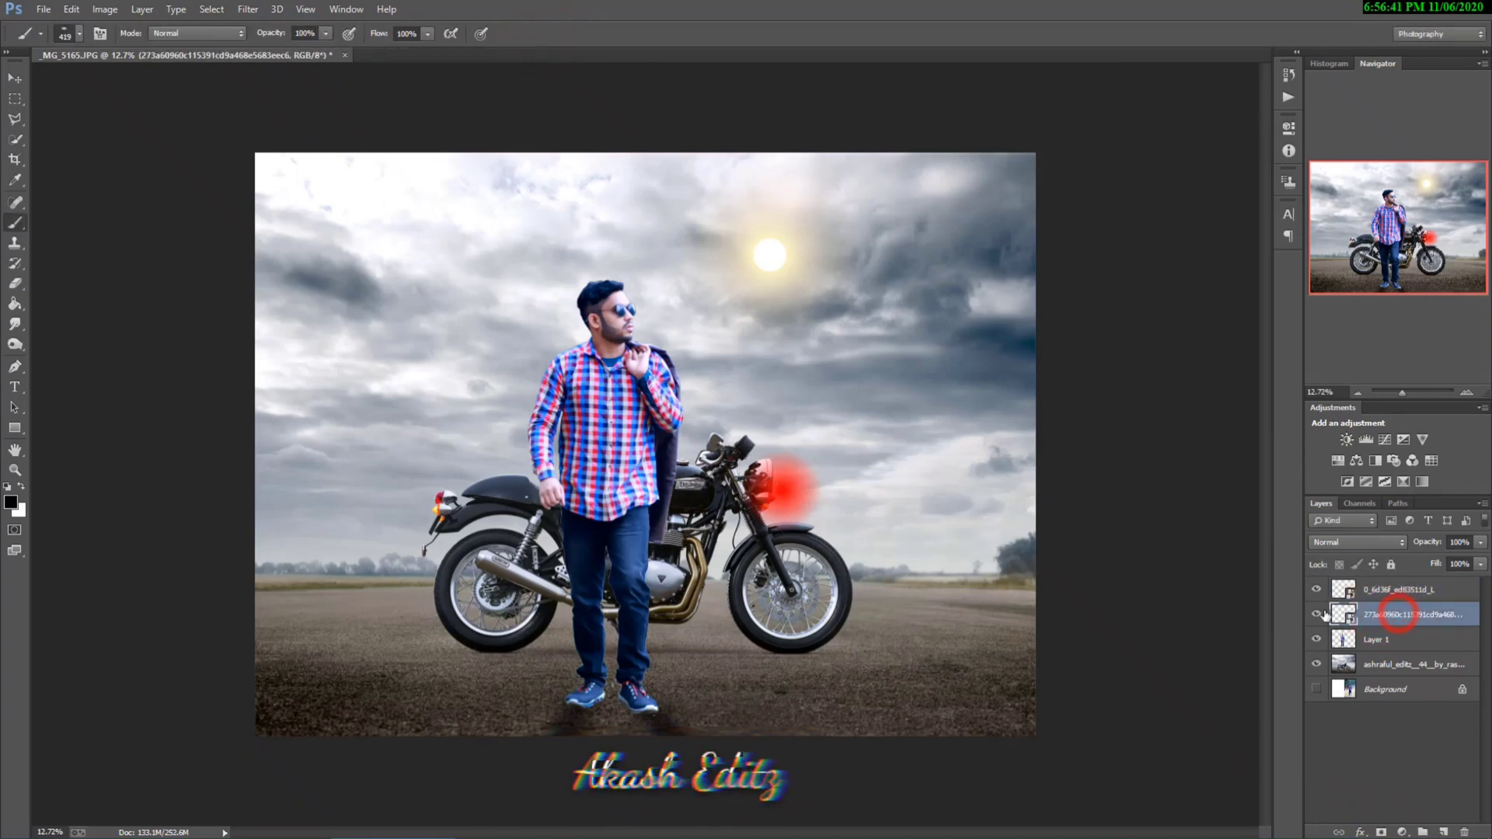
pyautogui.click(1317, 614)
pyautogui.click(1317, 613)
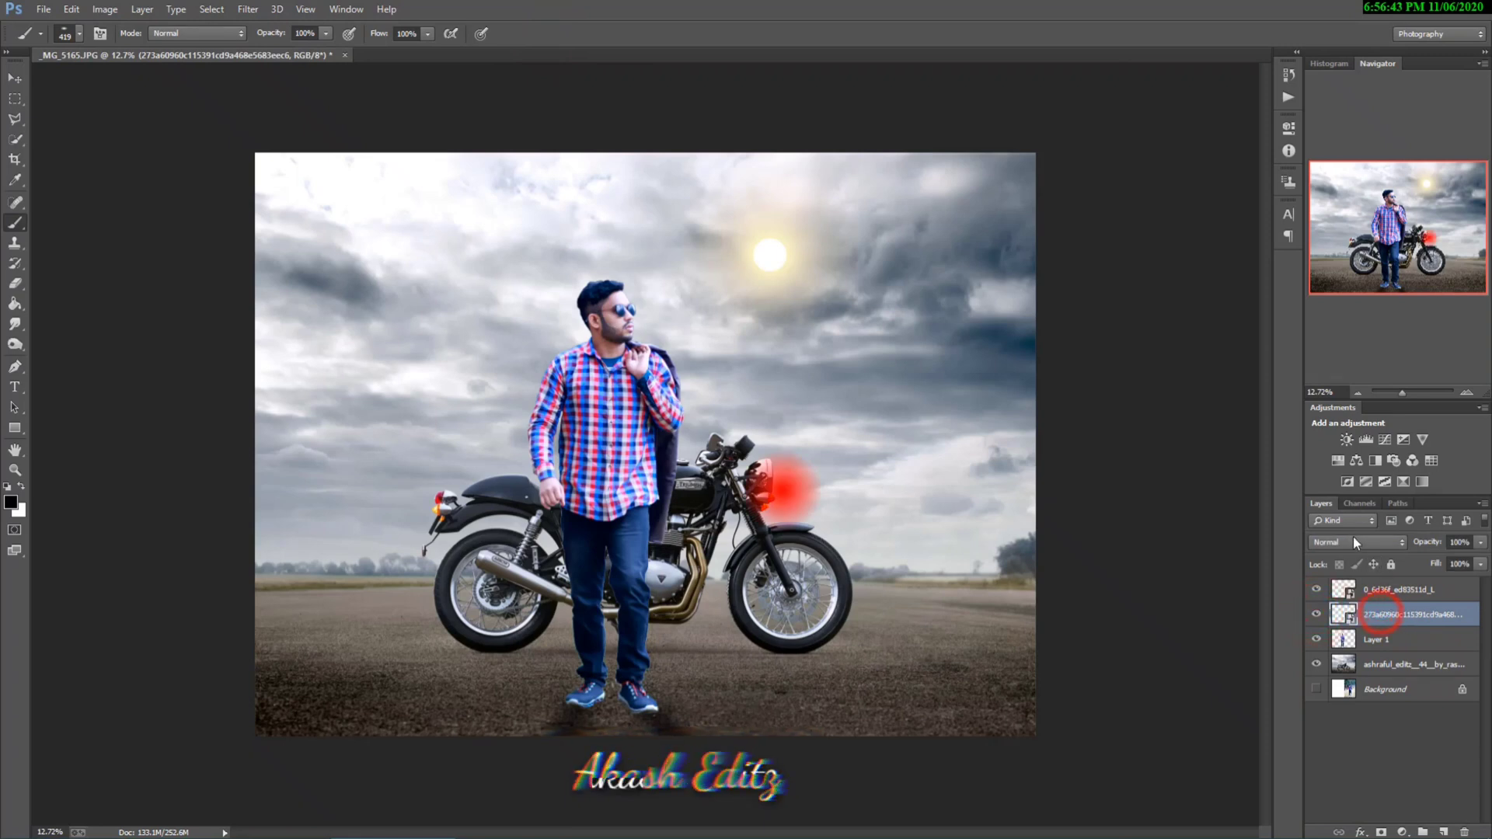
pyautogui.click(1353, 536)
pyautogui.click(1352, 273)
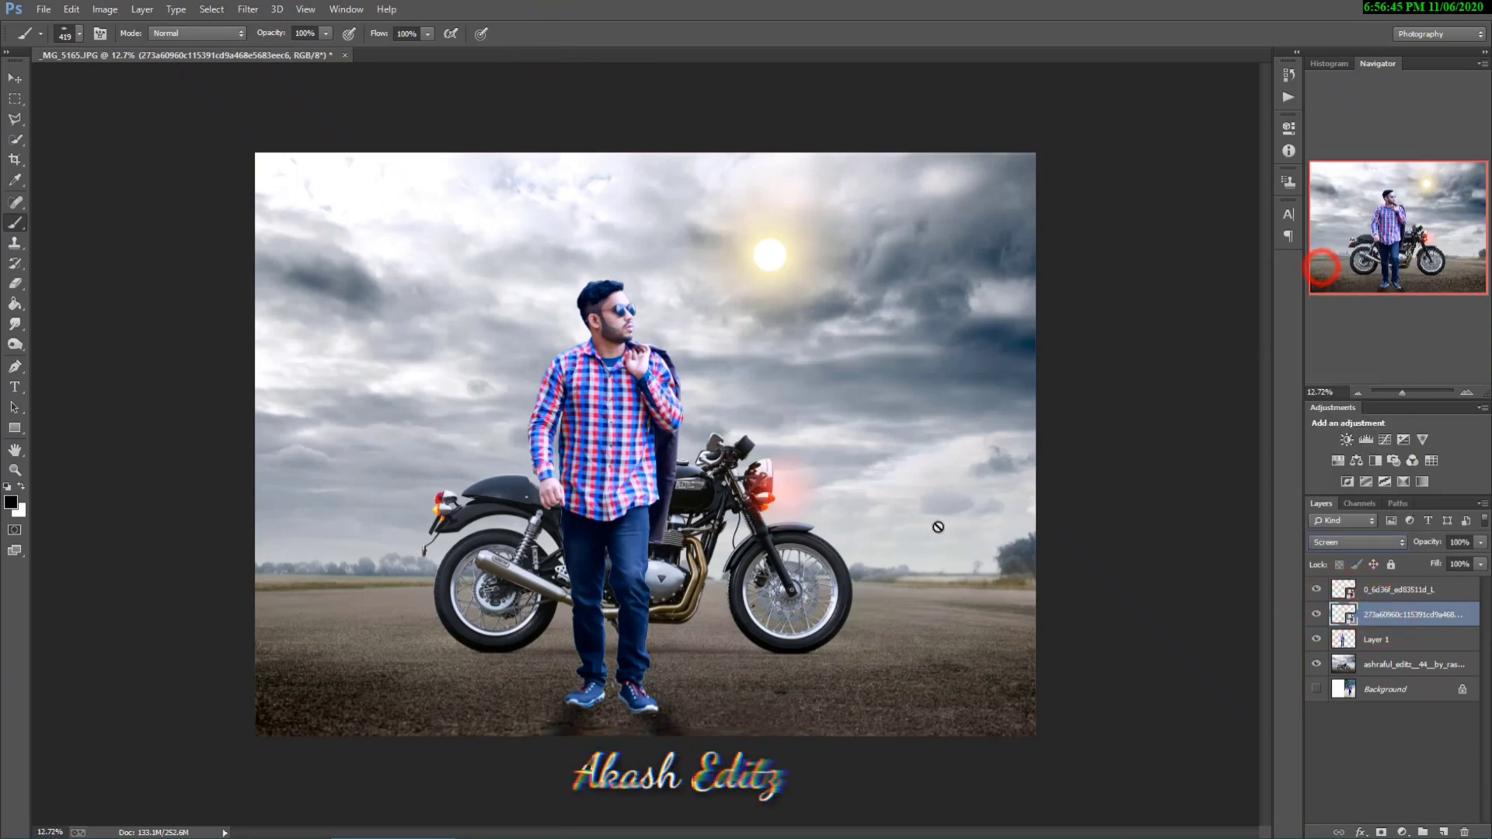
# Step: Fine-tune the red glow's position beside the motorcycle's headlight with the Move tool
pyautogui.click(14, 79)
pyautogui.moveTo(797, 501); pyautogui.dragTo(813, 512)
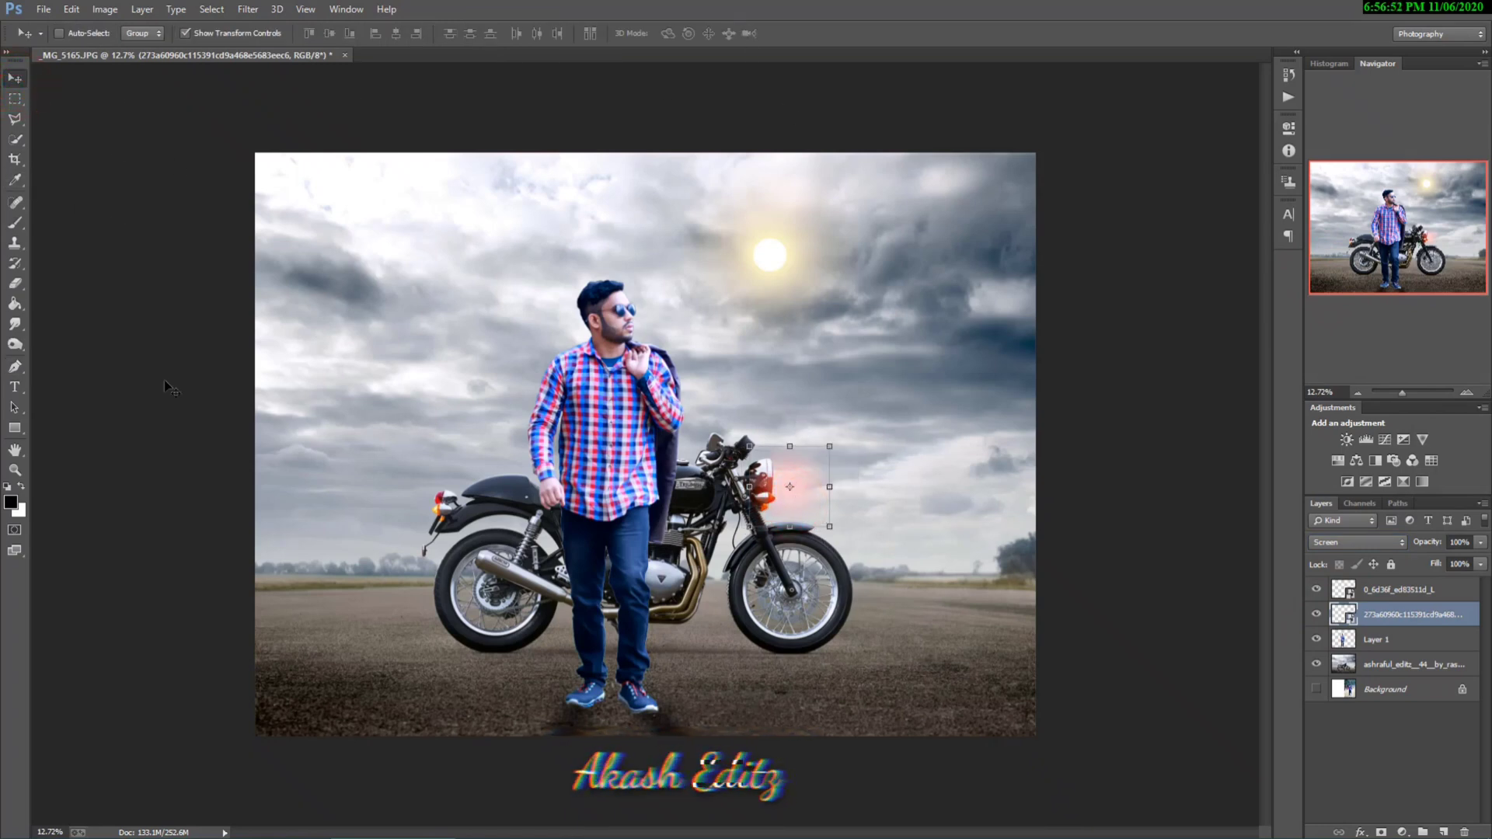
pyautogui.click(14, 243)
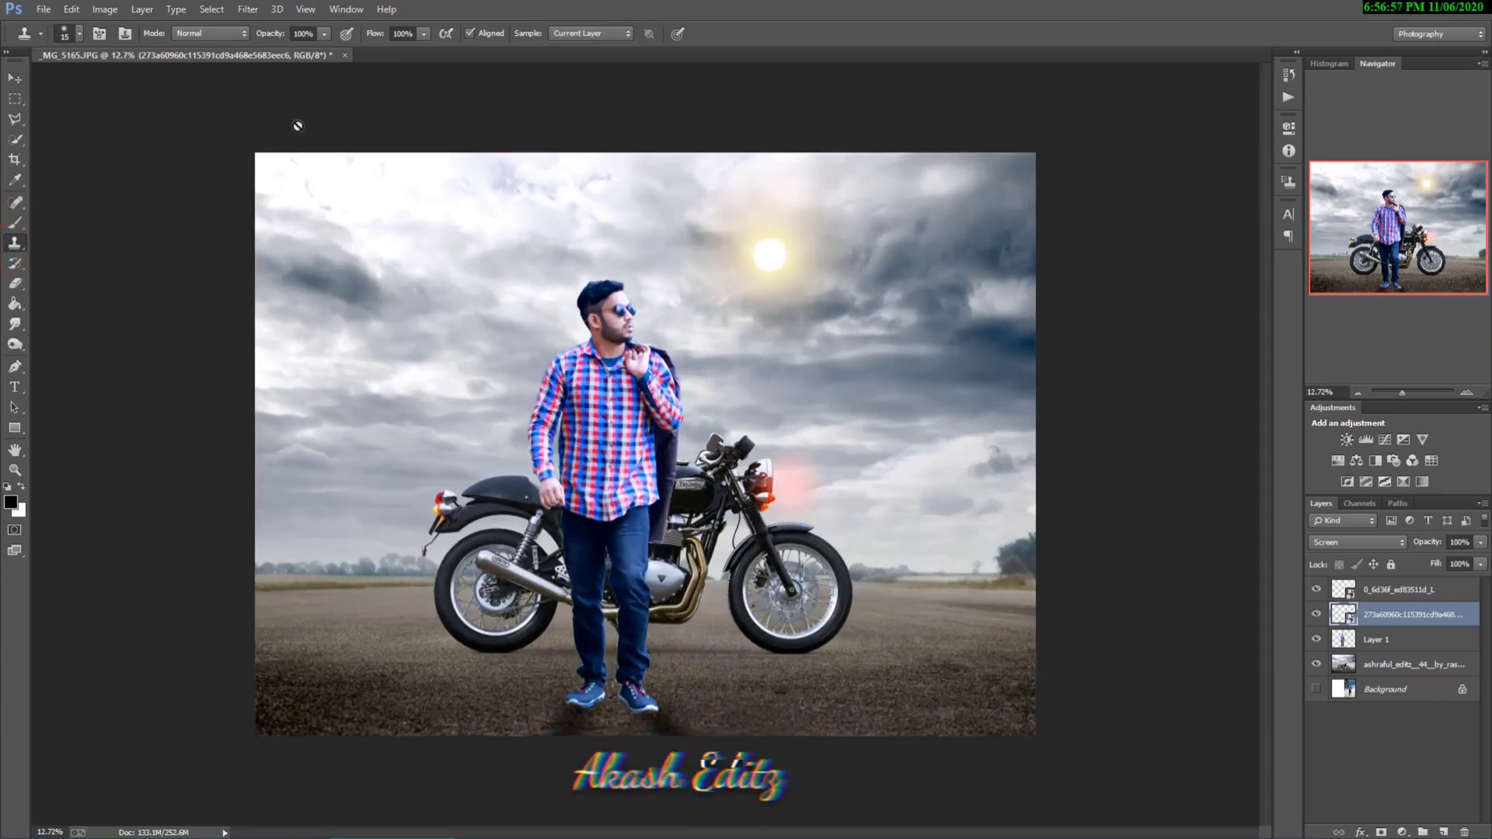
# Step: Place the ED00052x_grande lettering above the sun glow layer, scaled to about 349%, in the upper-left sky of the picture
pyautogui.click(1410, 591)
pyautogui.click(43, 10)
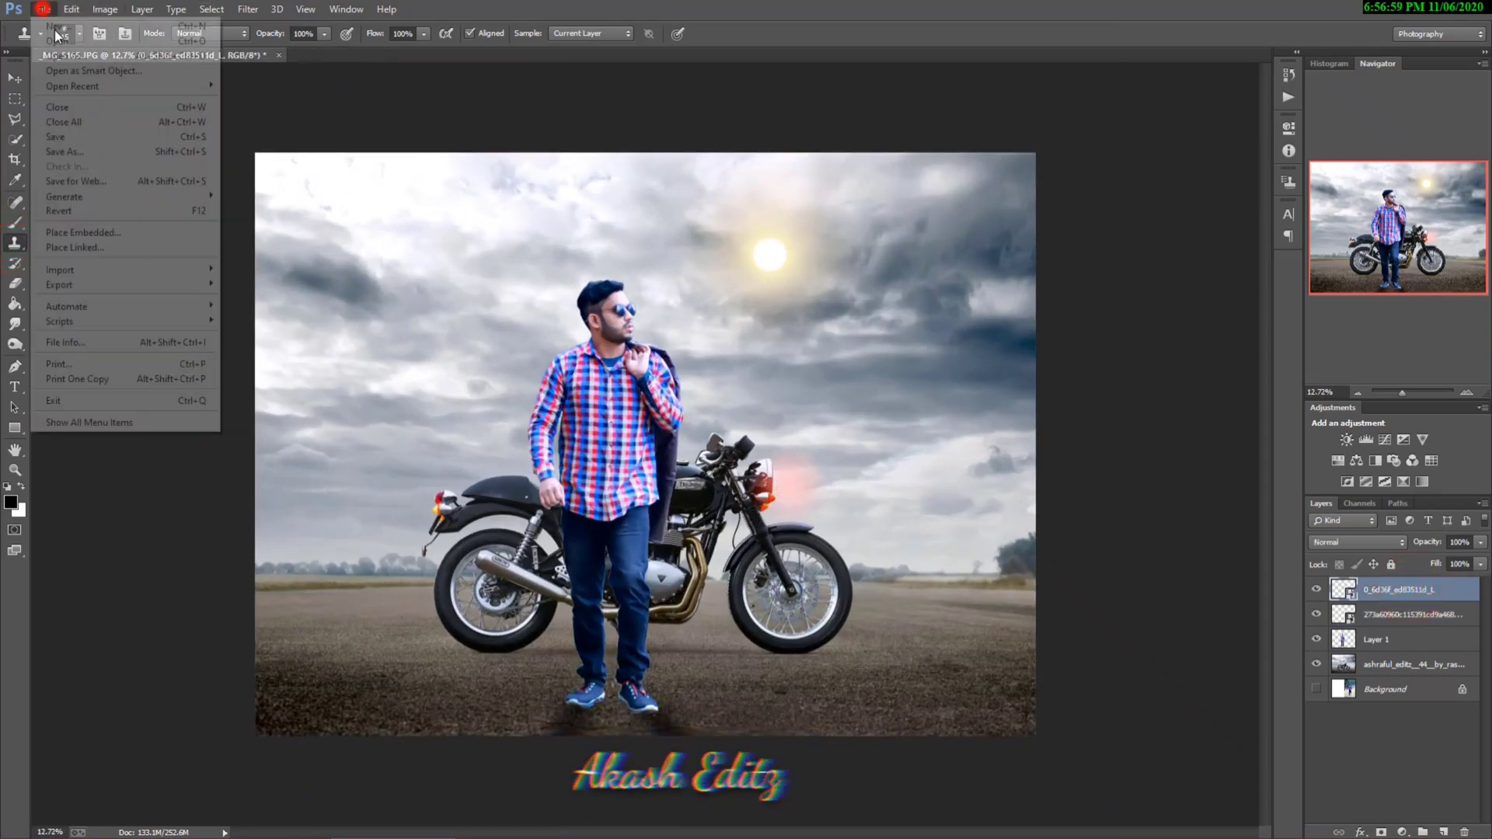
pyautogui.click(123, 235)
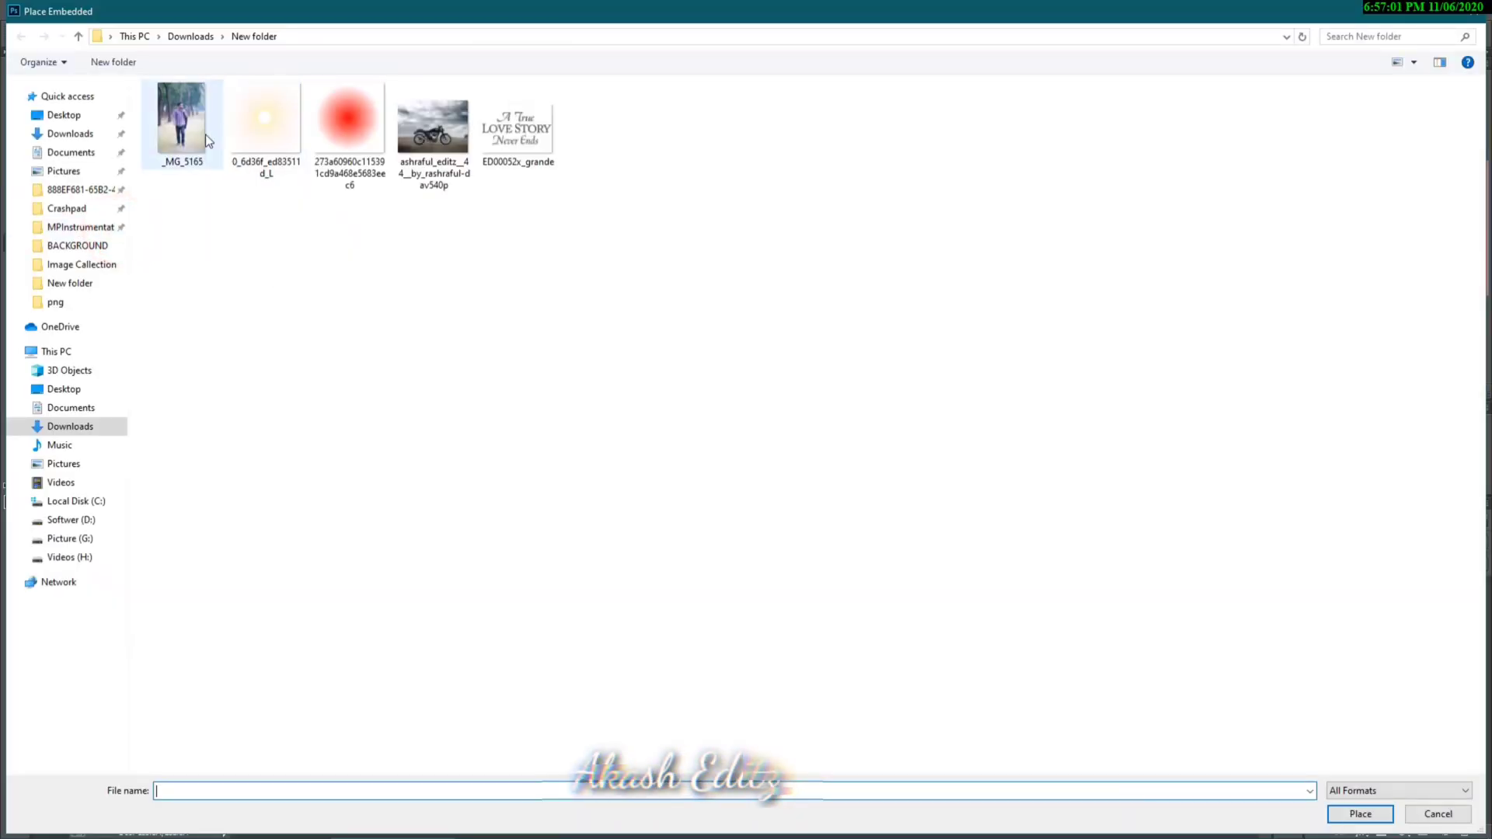
pyautogui.click(529, 141)
pyautogui.click(1359, 814)
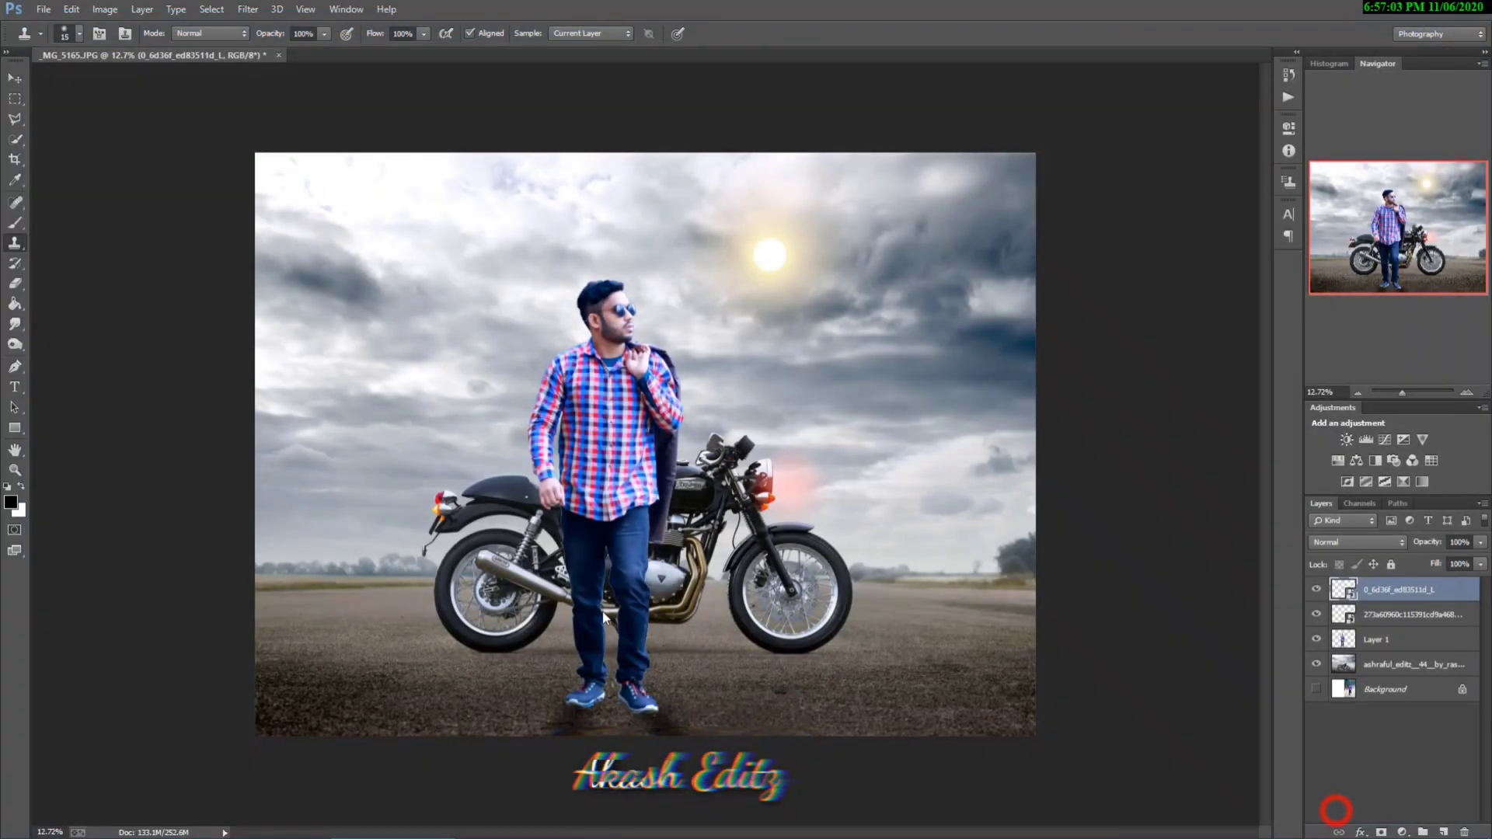
pyautogui.moveTo(674, 465); pyautogui.dragTo(824, 568)
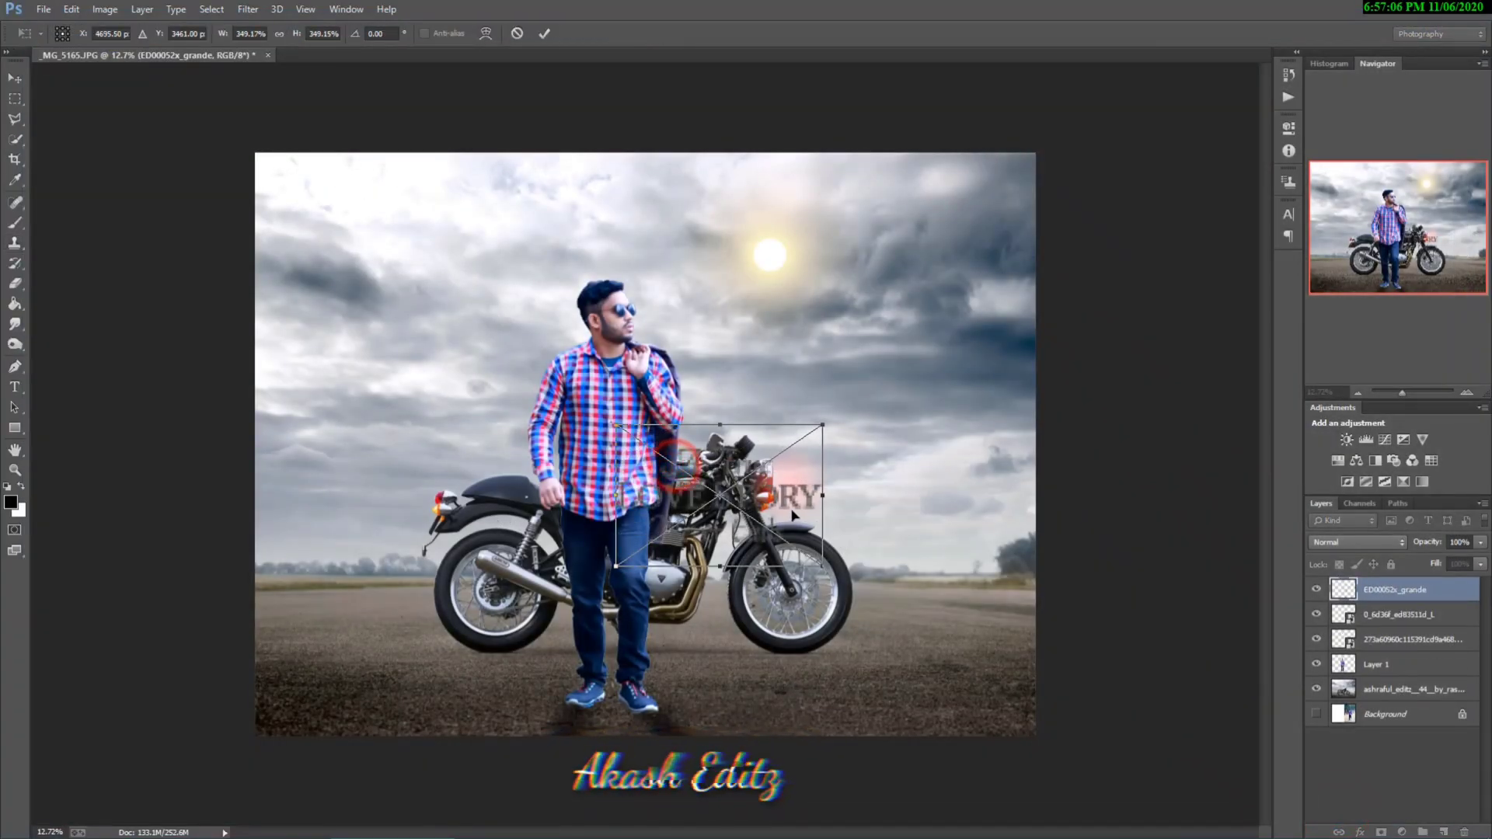
pyautogui.moveTo(786, 513); pyautogui.dragTo(467, 249)
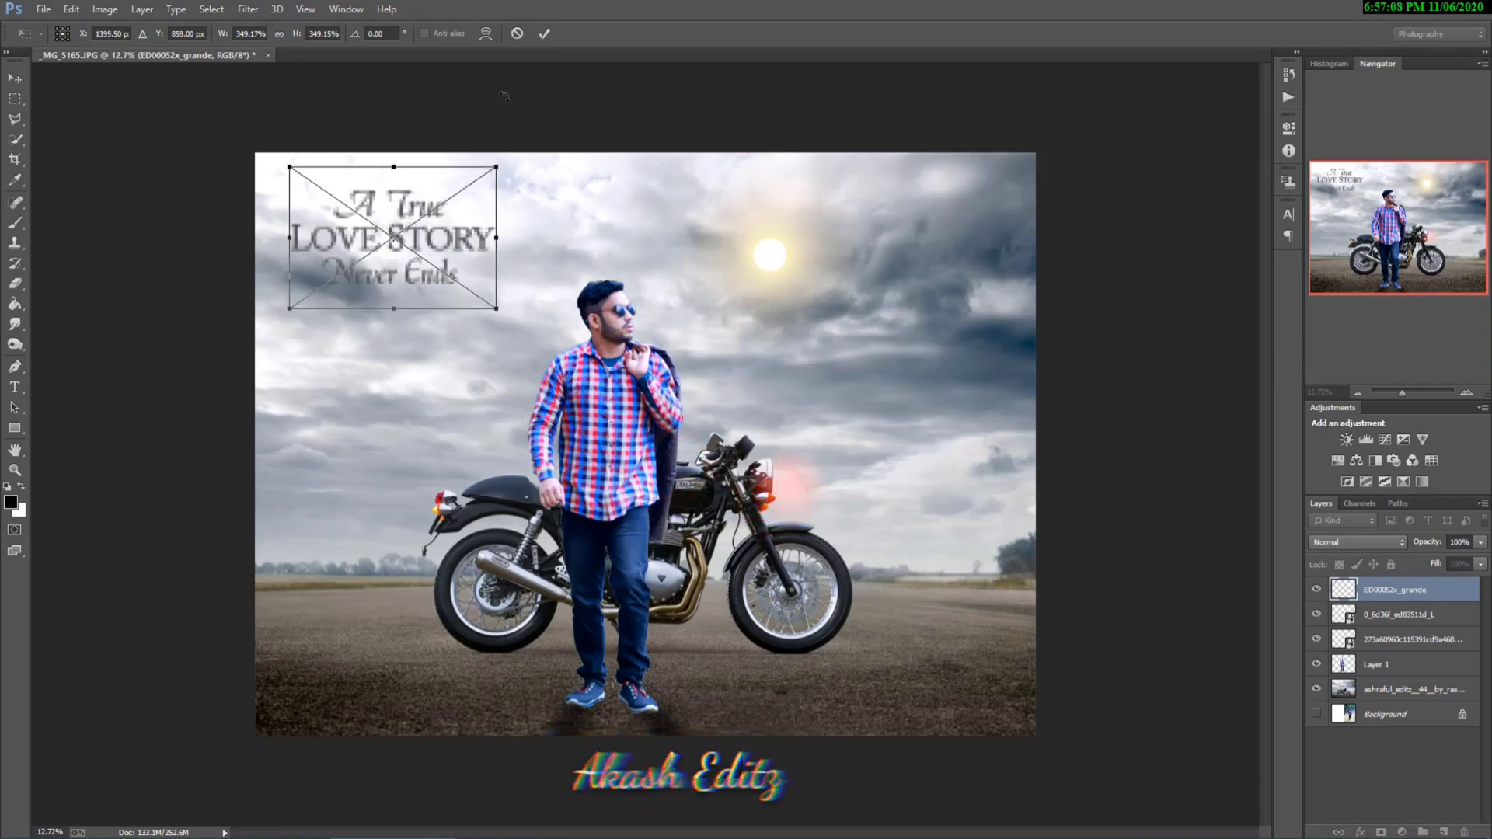
pyautogui.click(543, 33)
pyautogui.scroll(-1, 511, 402)
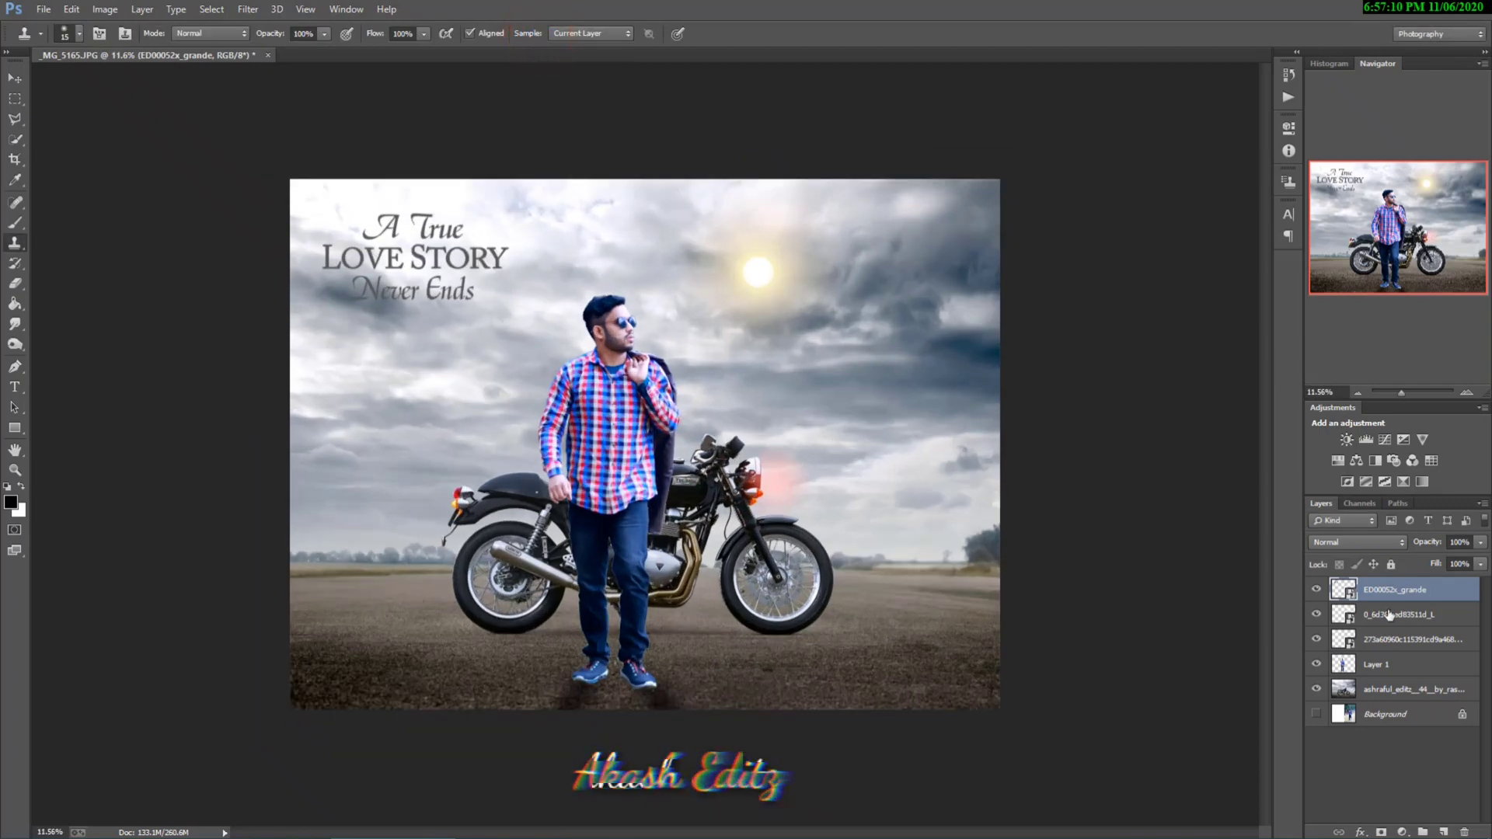
# Step: Merge all composite layers above the hidden Background, show the Background again, and compare the composite with the original photo
pyautogui.rightClick(1401, 591)
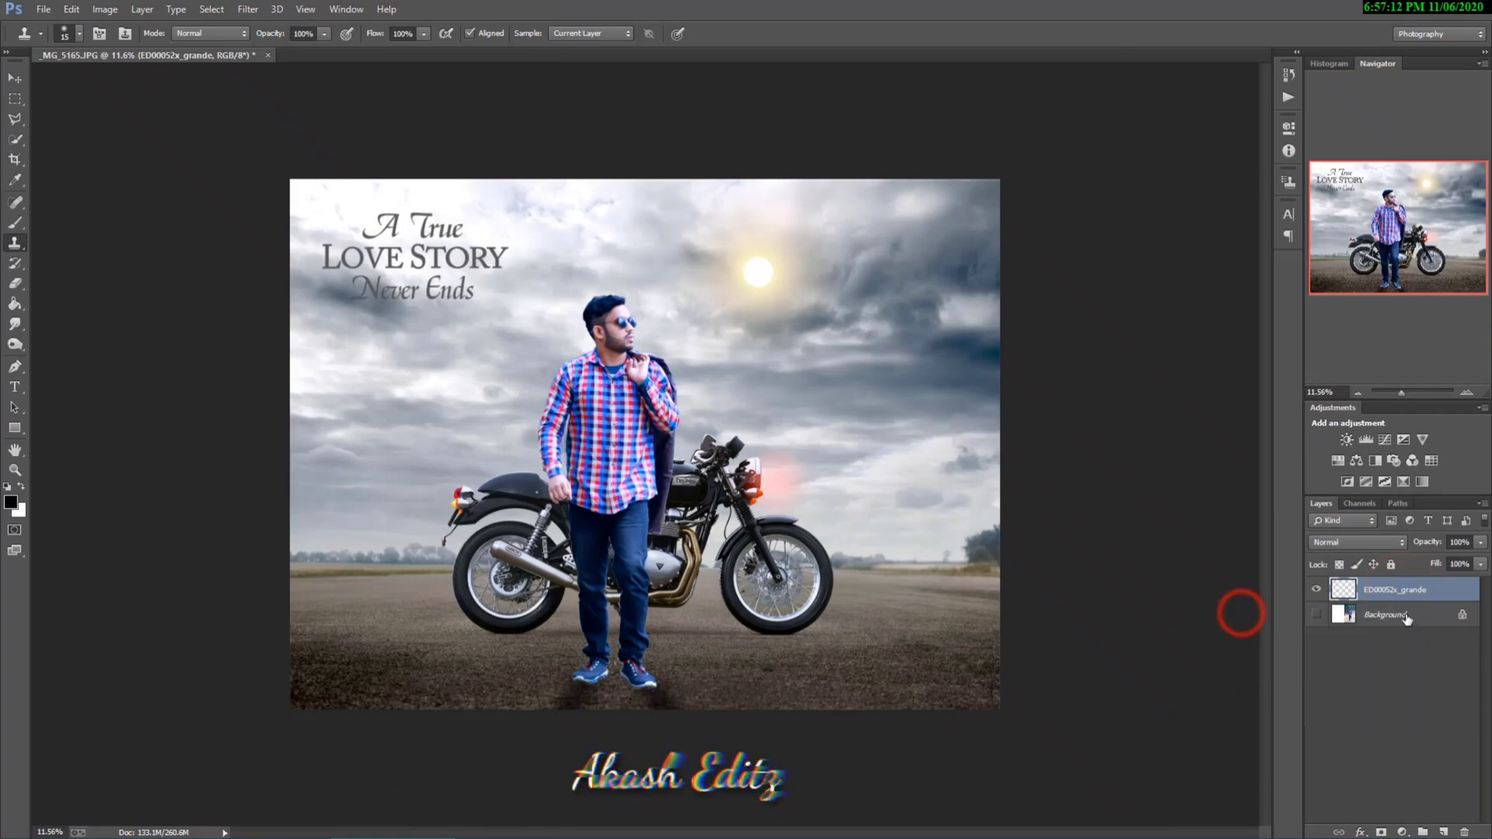
pyautogui.click(1317, 612)
pyautogui.click(1315, 590)
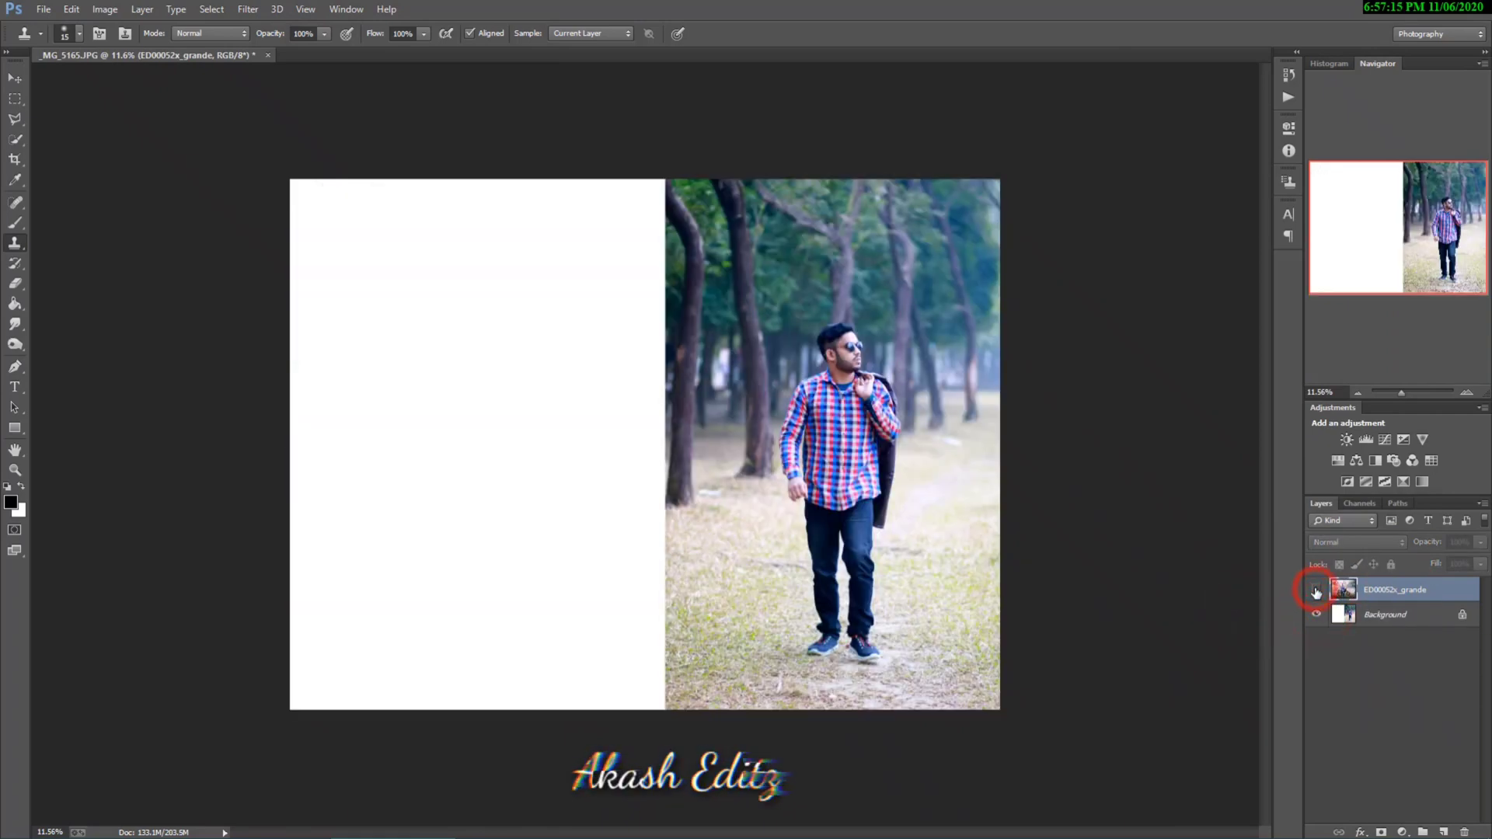
pyautogui.click(1316, 590)
pyautogui.click(1391, 590)
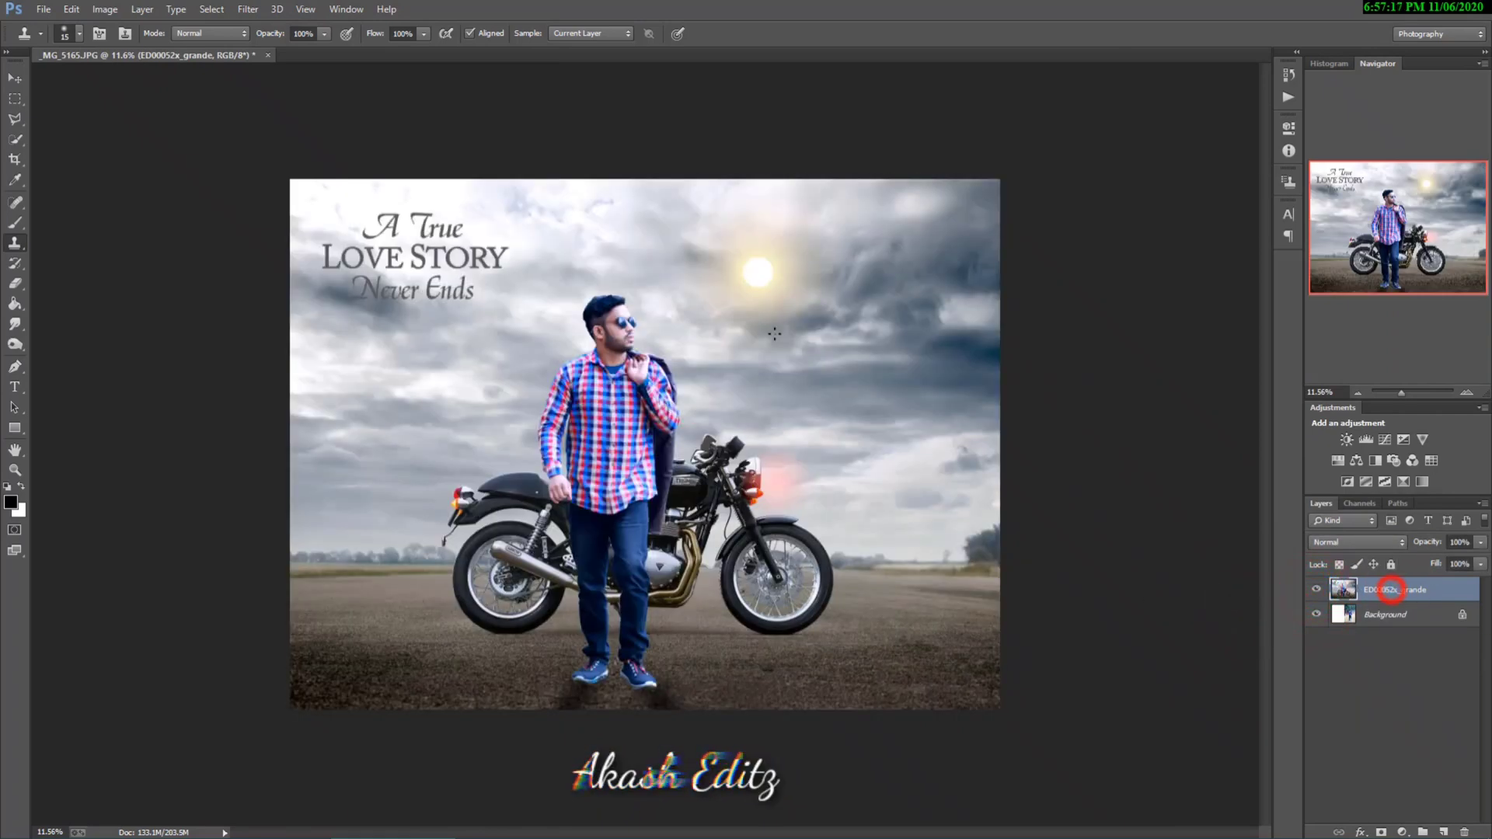
# Step: Open the merged layer in the Camera Raw filter and set Saturation to +52 and Contrast to +26, comparing before and after
pyautogui.click(248, 8)
pyautogui.click(285, 103)
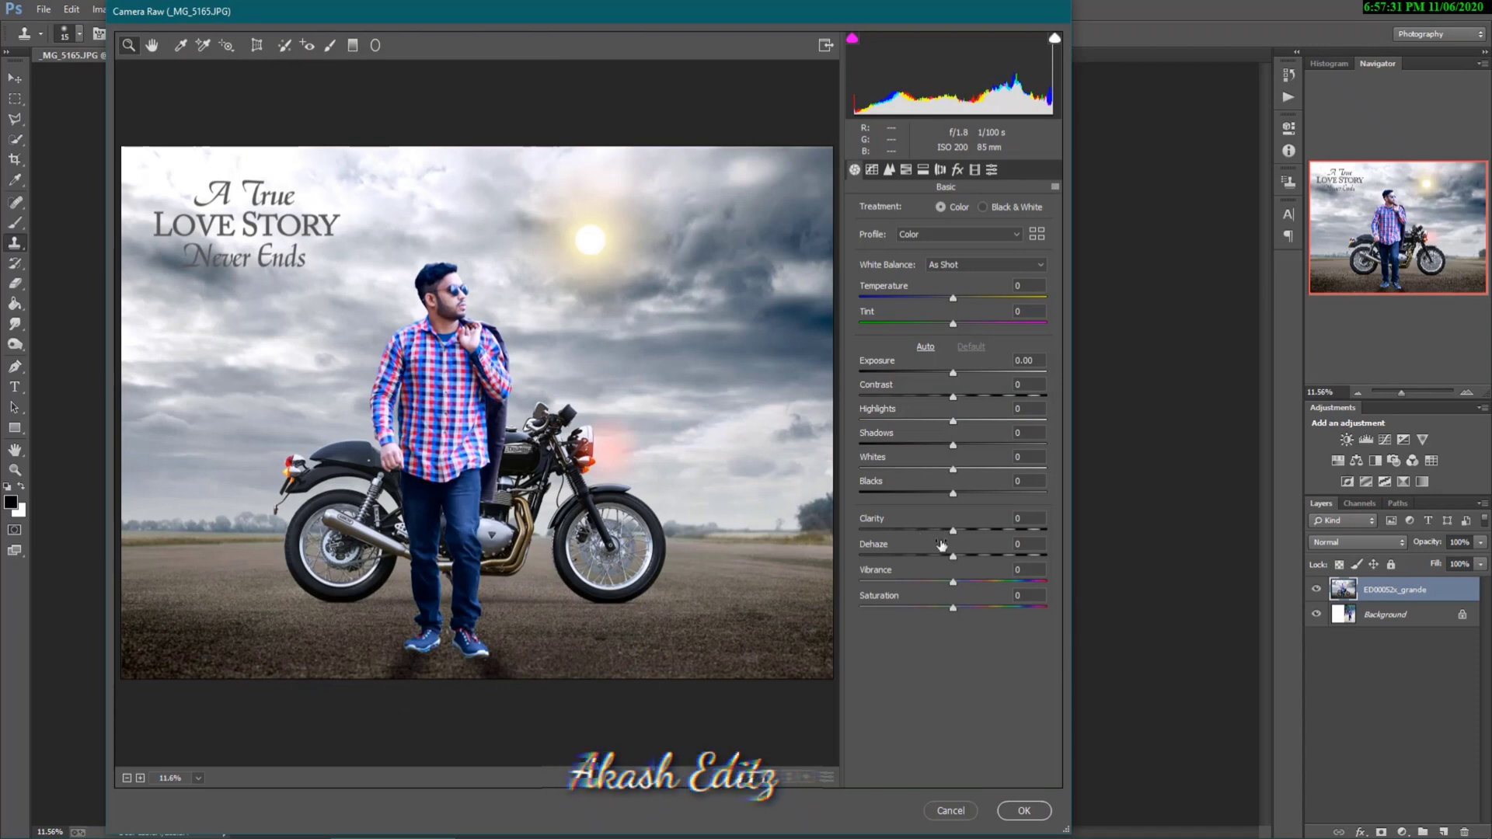
pyautogui.press('q')
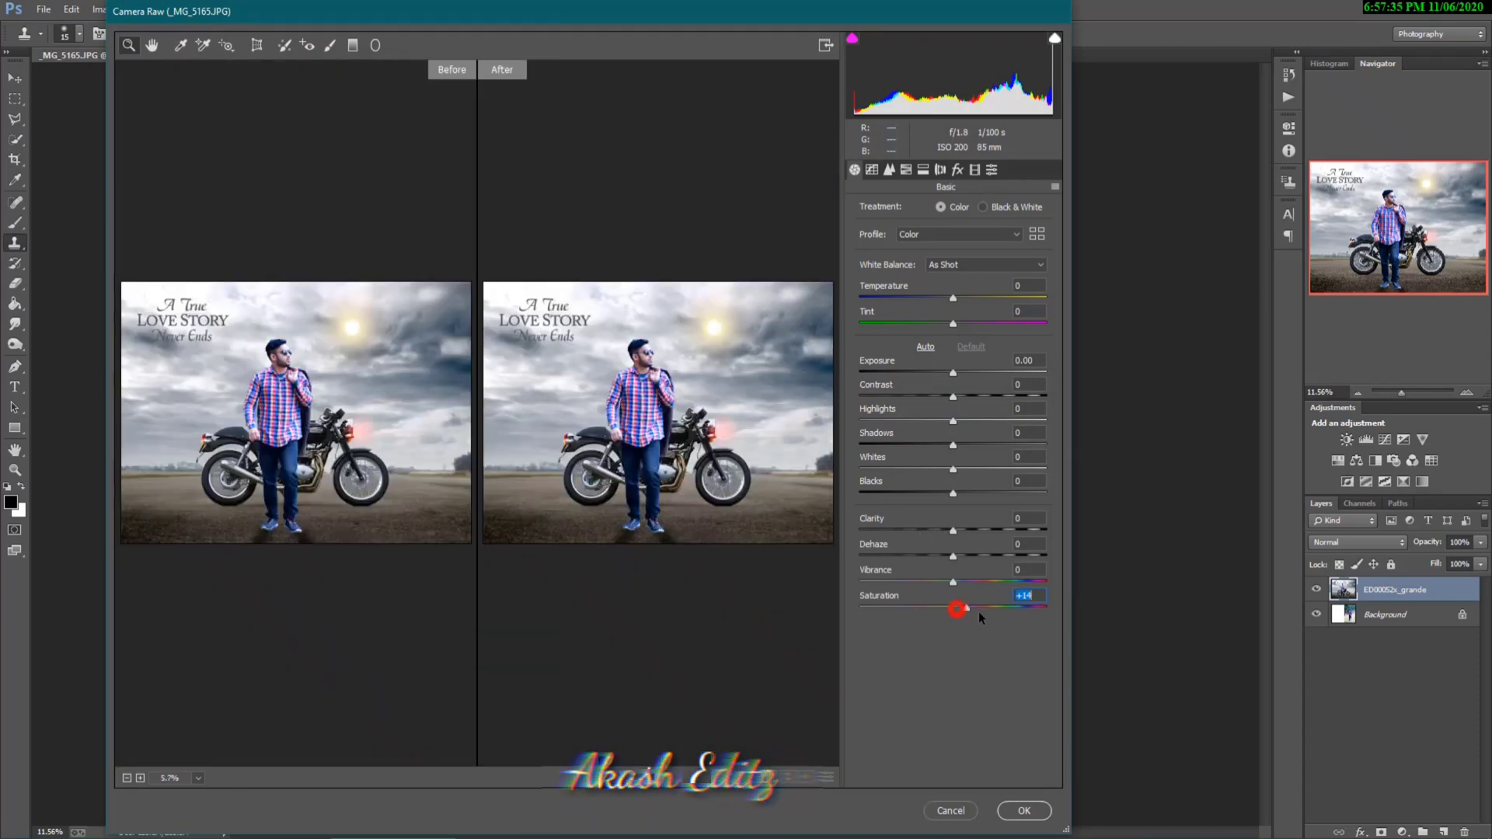
pyautogui.moveTo(977, 612); pyautogui.dragTo(985, 612)
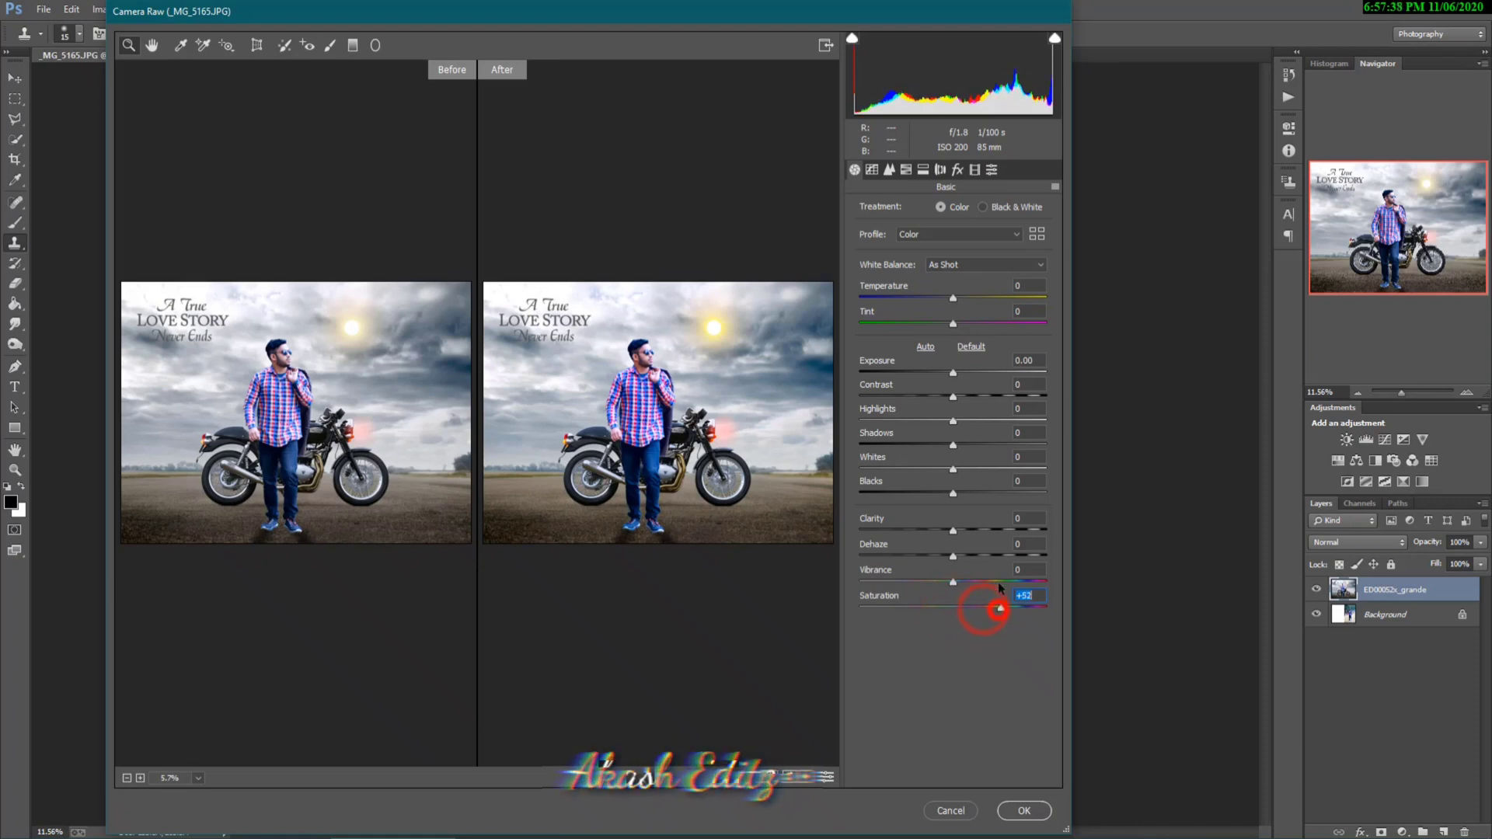
pyautogui.moveTo(954, 398); pyautogui.dragTo(977, 397)
pyautogui.click(790, 777)
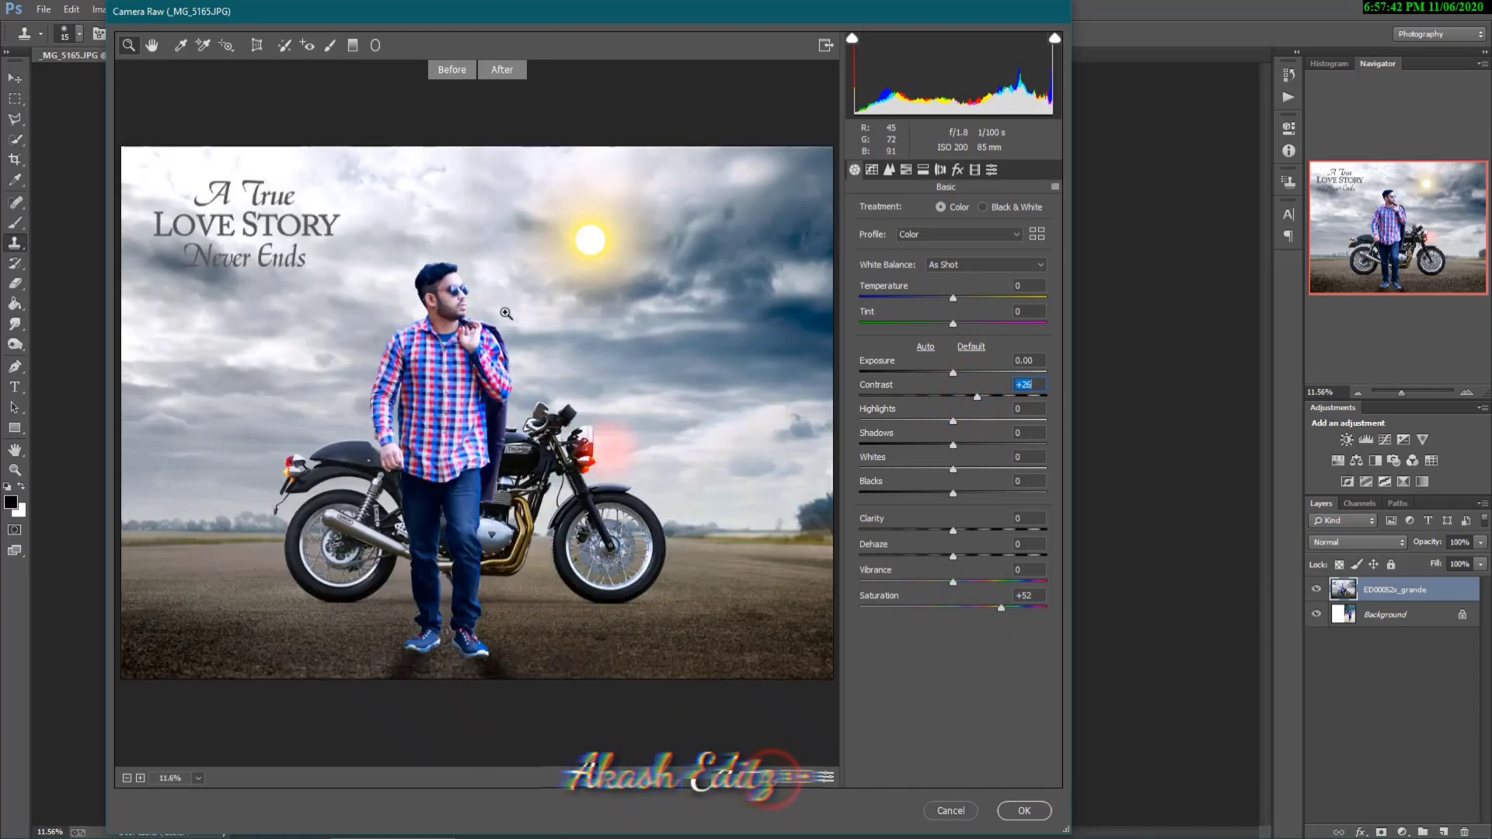
# Step: Cool the picture in Camera Raw with Temperature -12 and Tint -28, and set Clarity to +22
pyautogui.moveTo(954, 303); pyautogui.dragTo(949, 304)
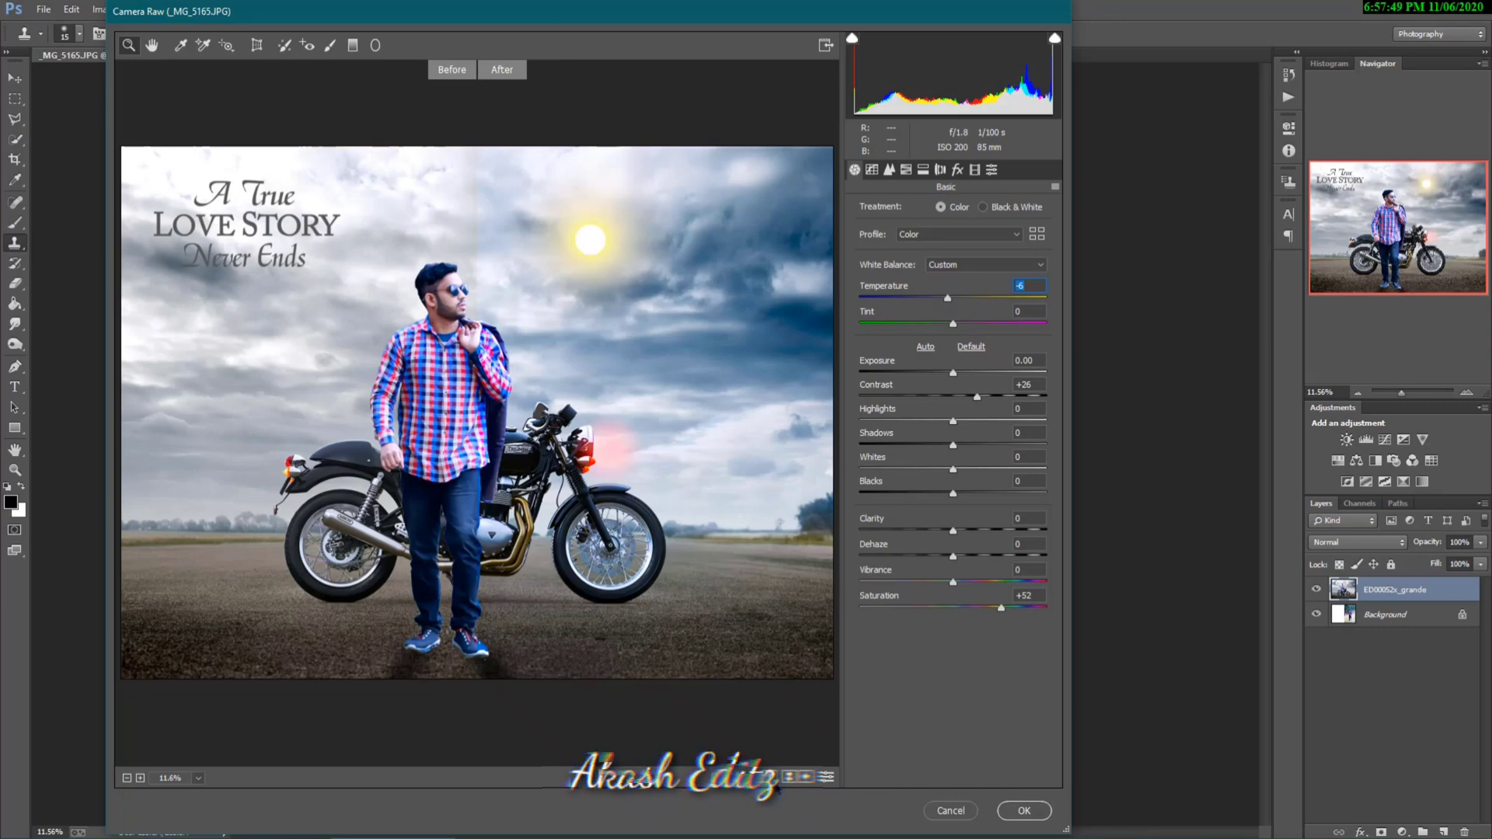
pyautogui.click(790, 777)
pyautogui.click(790, 777)
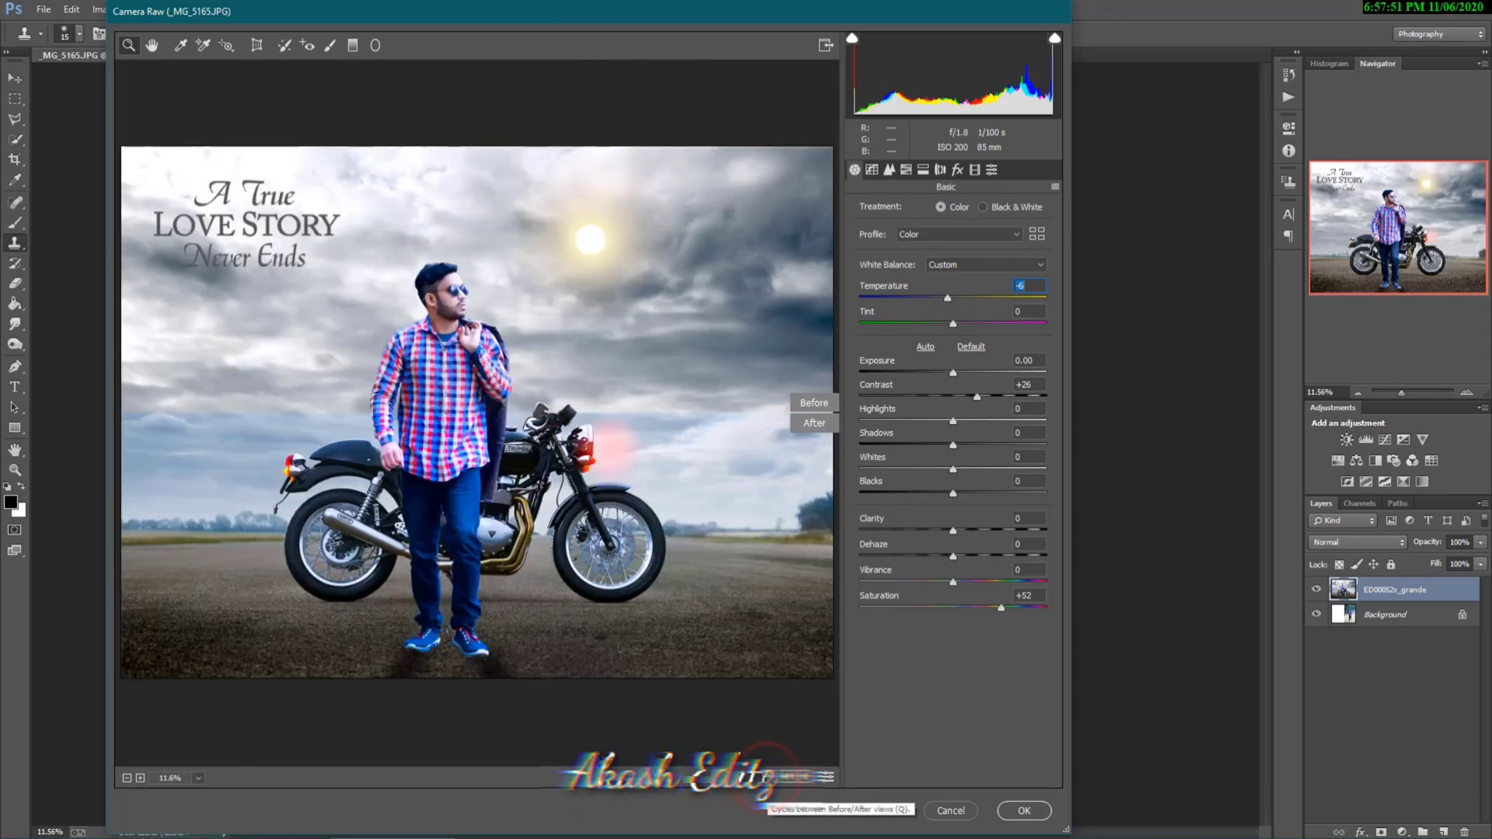
pyautogui.click(790, 777)
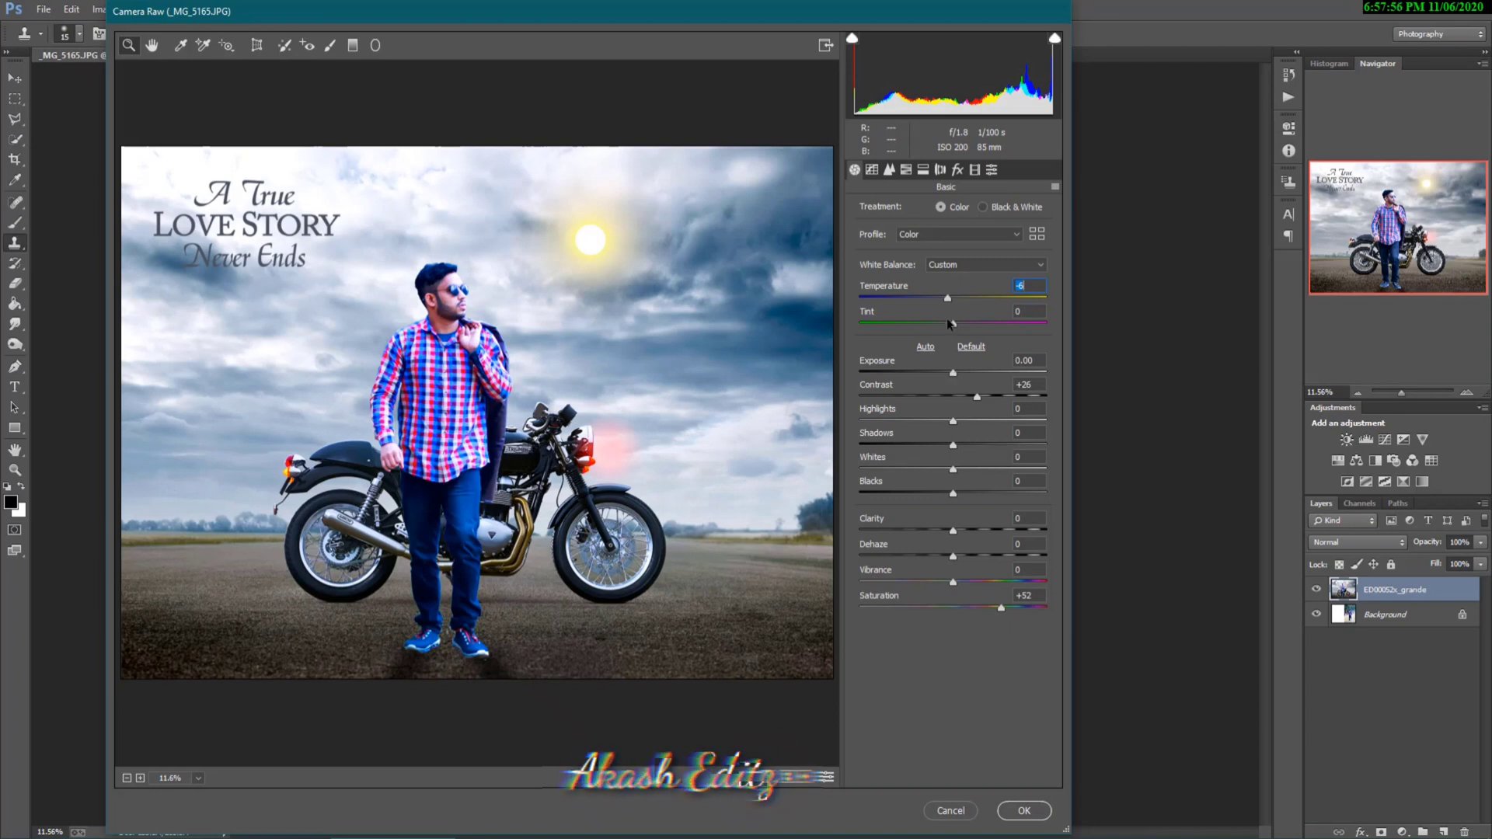
pyautogui.moveTo(950, 323)
pyautogui.mouseDown()
pyautogui.moveTo(925, 326)
pyautogui.moveTo(943, 298)
pyautogui.mouseUp()
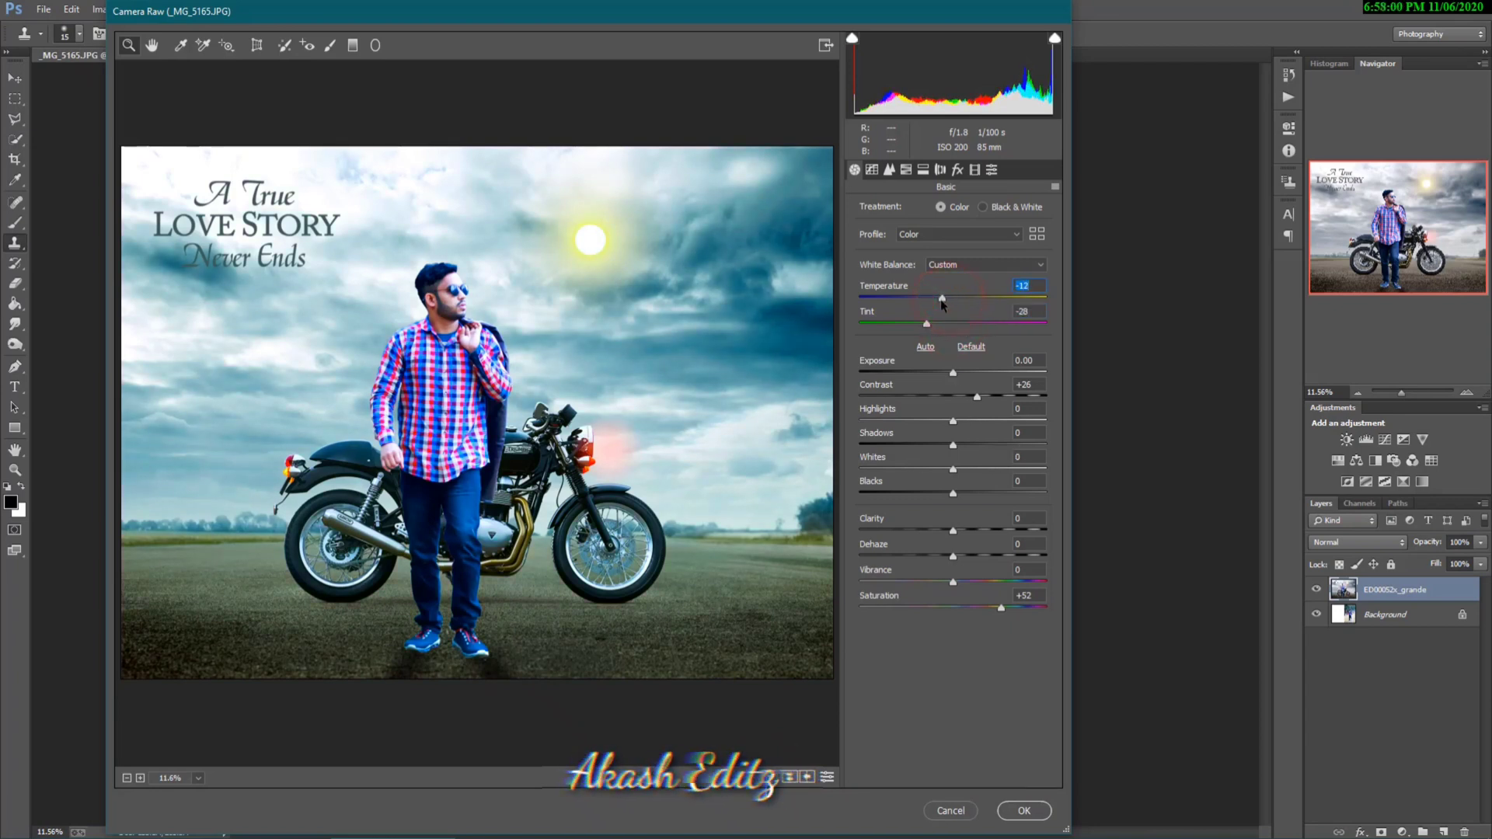
pyautogui.moveTo(954, 533); pyautogui.dragTo(975, 535)
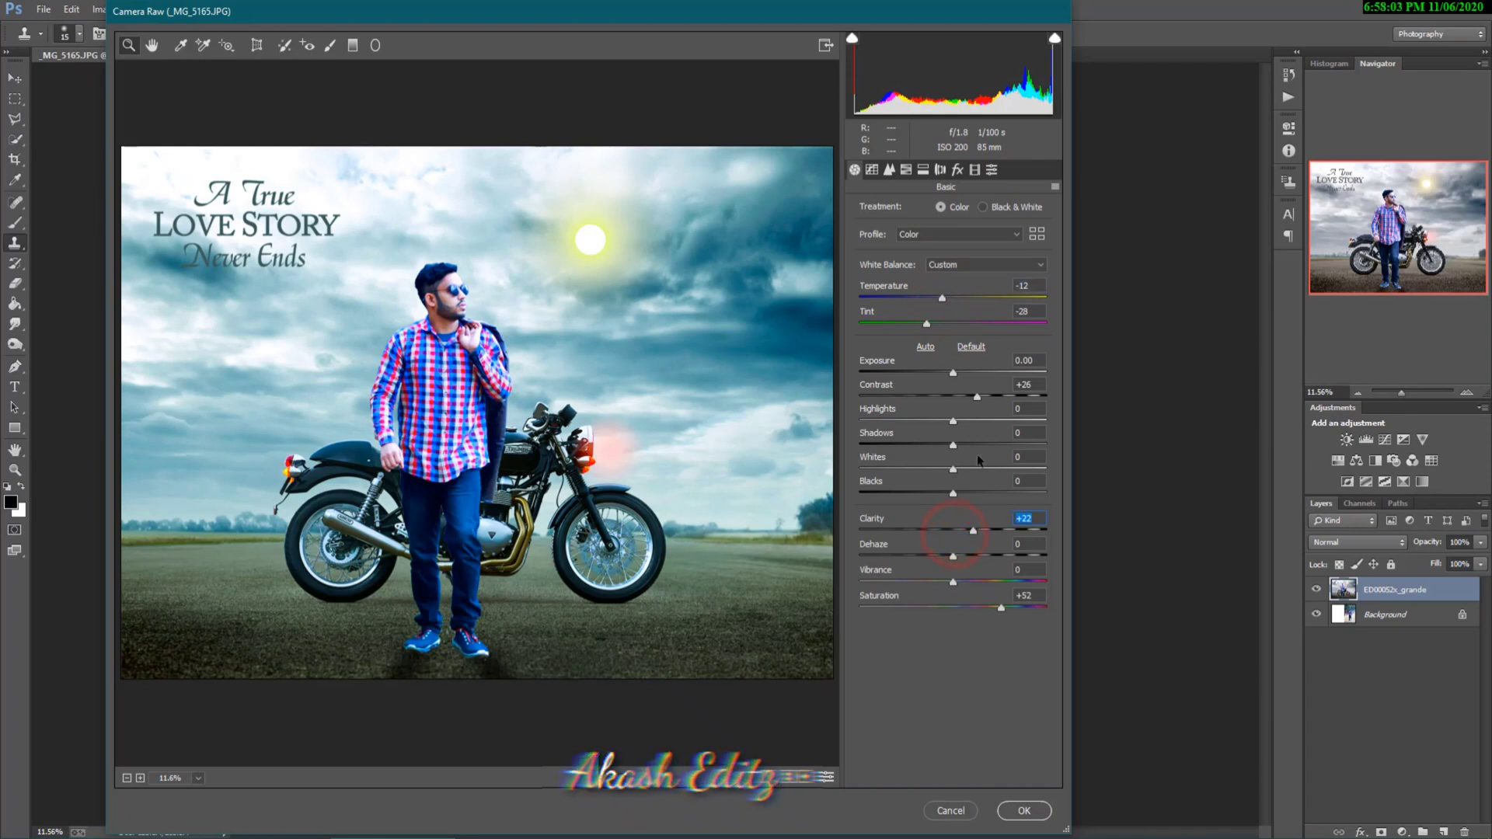
# Step: Add Luminance noise reduction and a post-crop vignette with Amount -13, and apply the Camera Raw filter
pyautogui.click(889, 169)
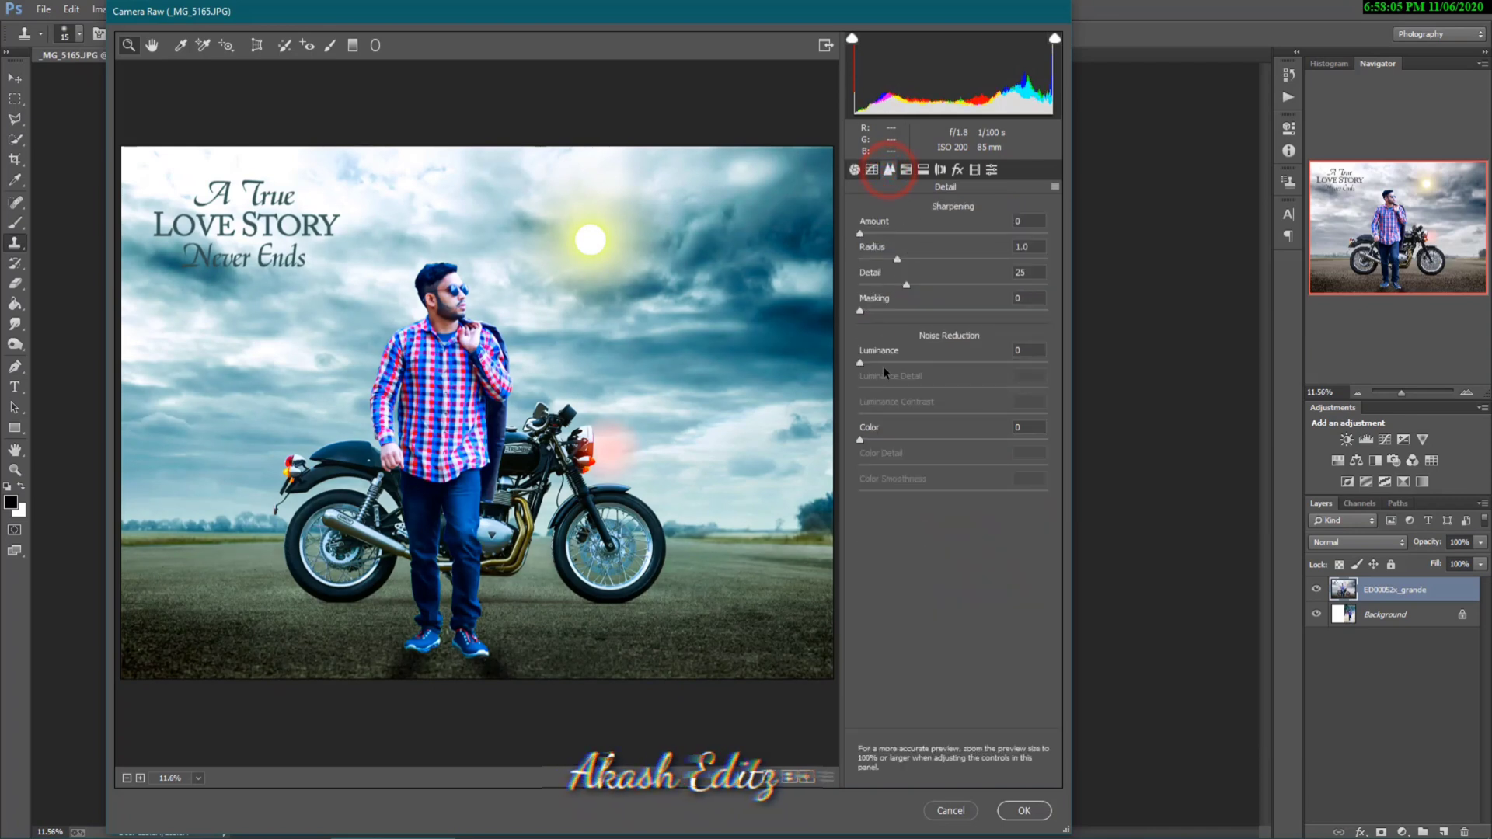
pyautogui.moveTo(883, 363); pyautogui.dragTo(915, 367)
pyautogui.click(957, 169)
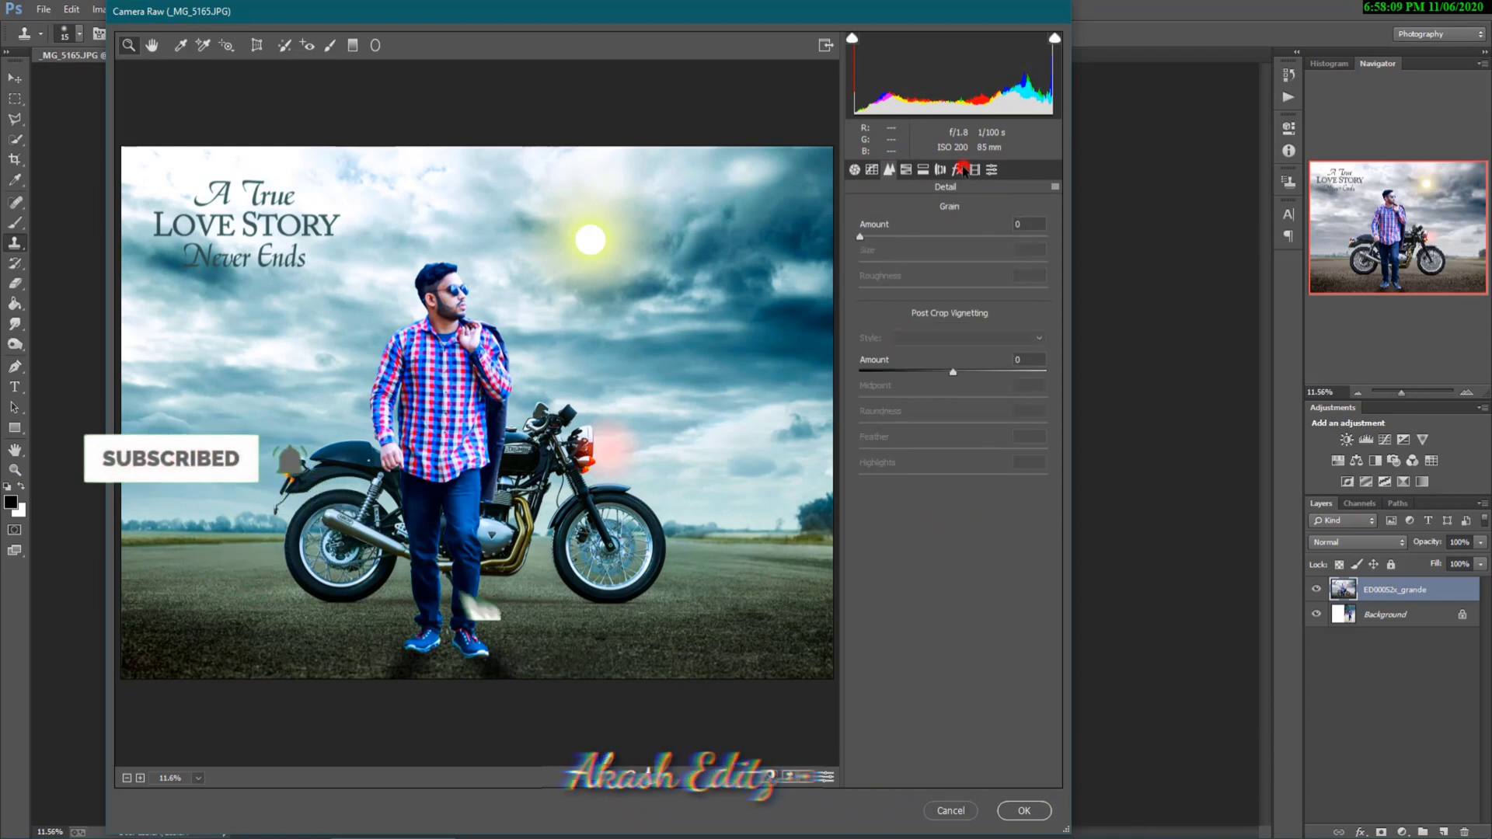
pyautogui.moveTo(953, 371); pyautogui.dragTo(941, 373)
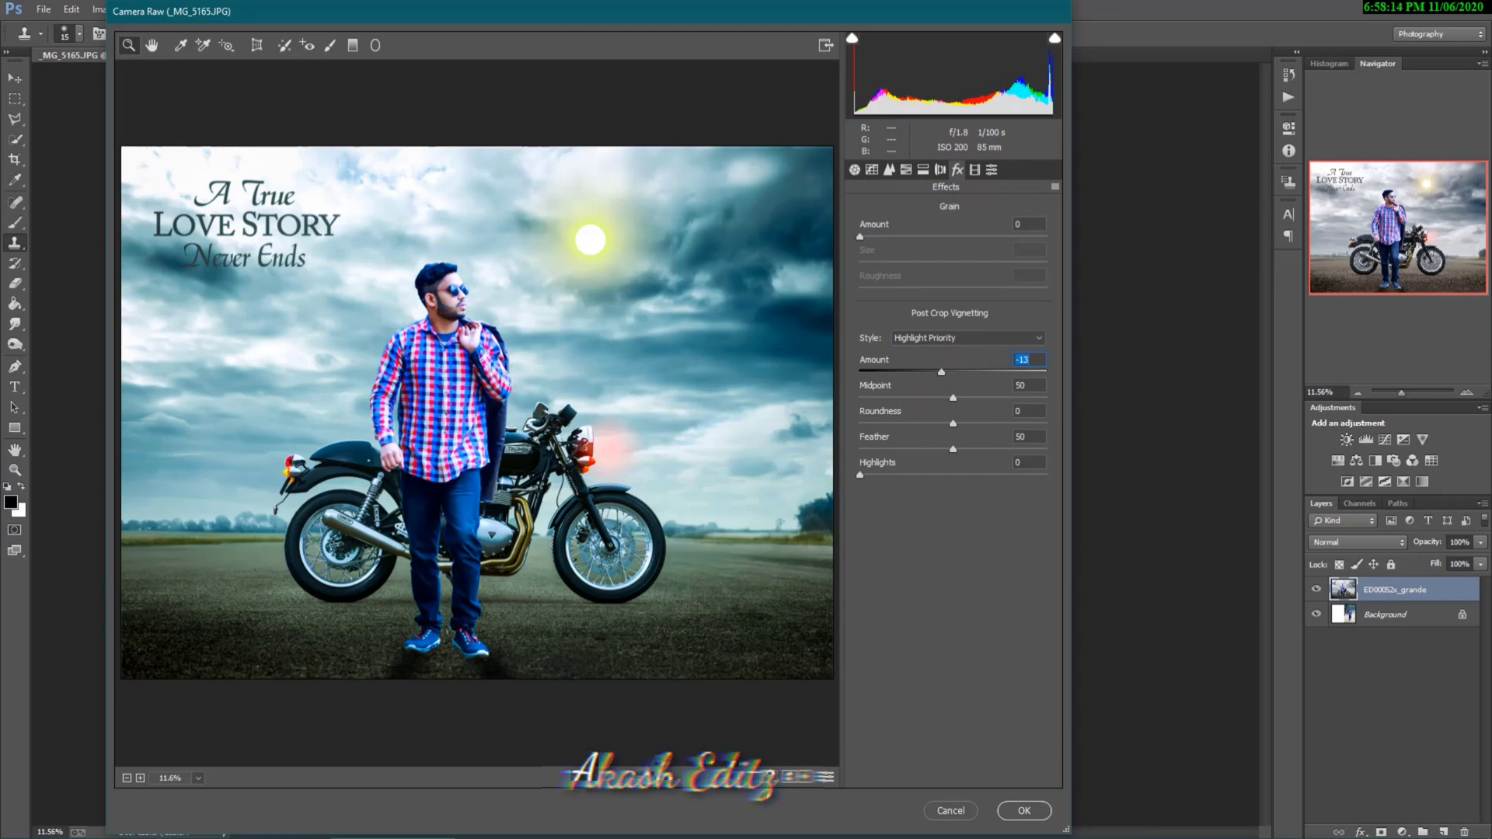
pyautogui.click(1036, 814)
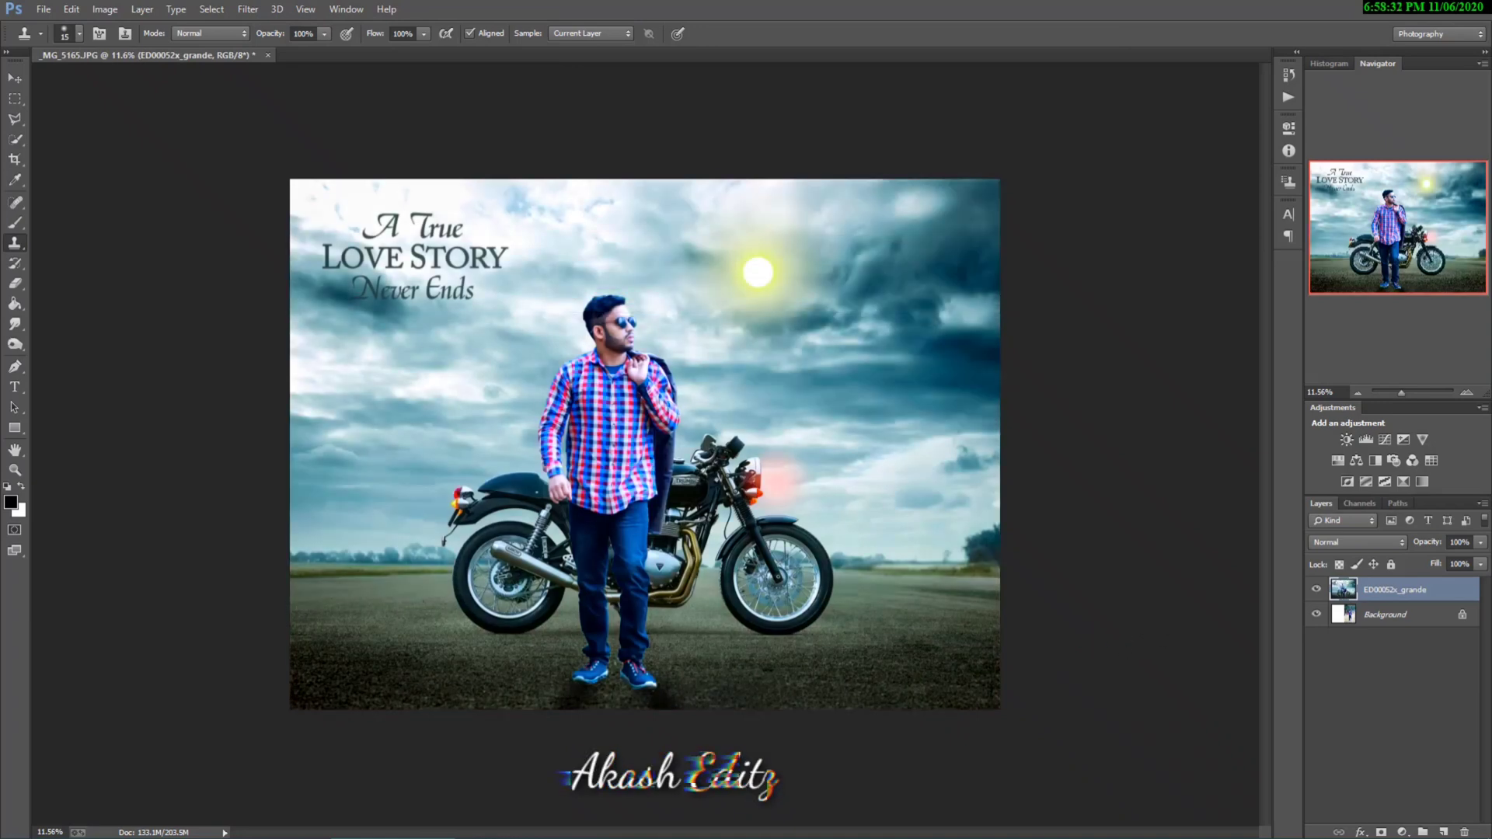
# Step: Add a Channel Mixer adjustment layer and, for the Blue output channel, set Green to +90% and Blue to +16%
pyautogui.click(1402, 832)
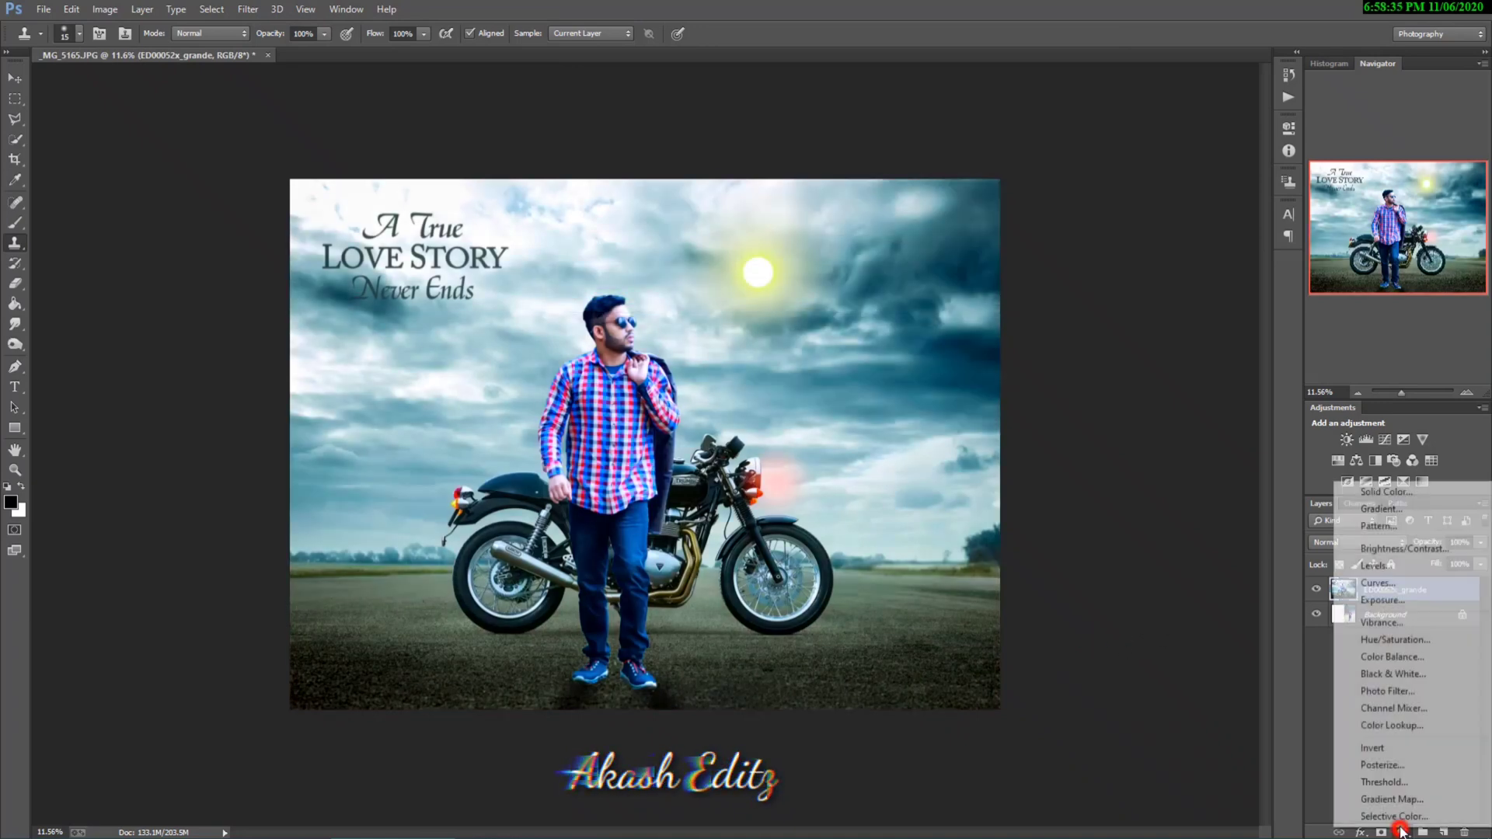
pyautogui.click(1415, 707)
pyautogui.click(1208, 187)
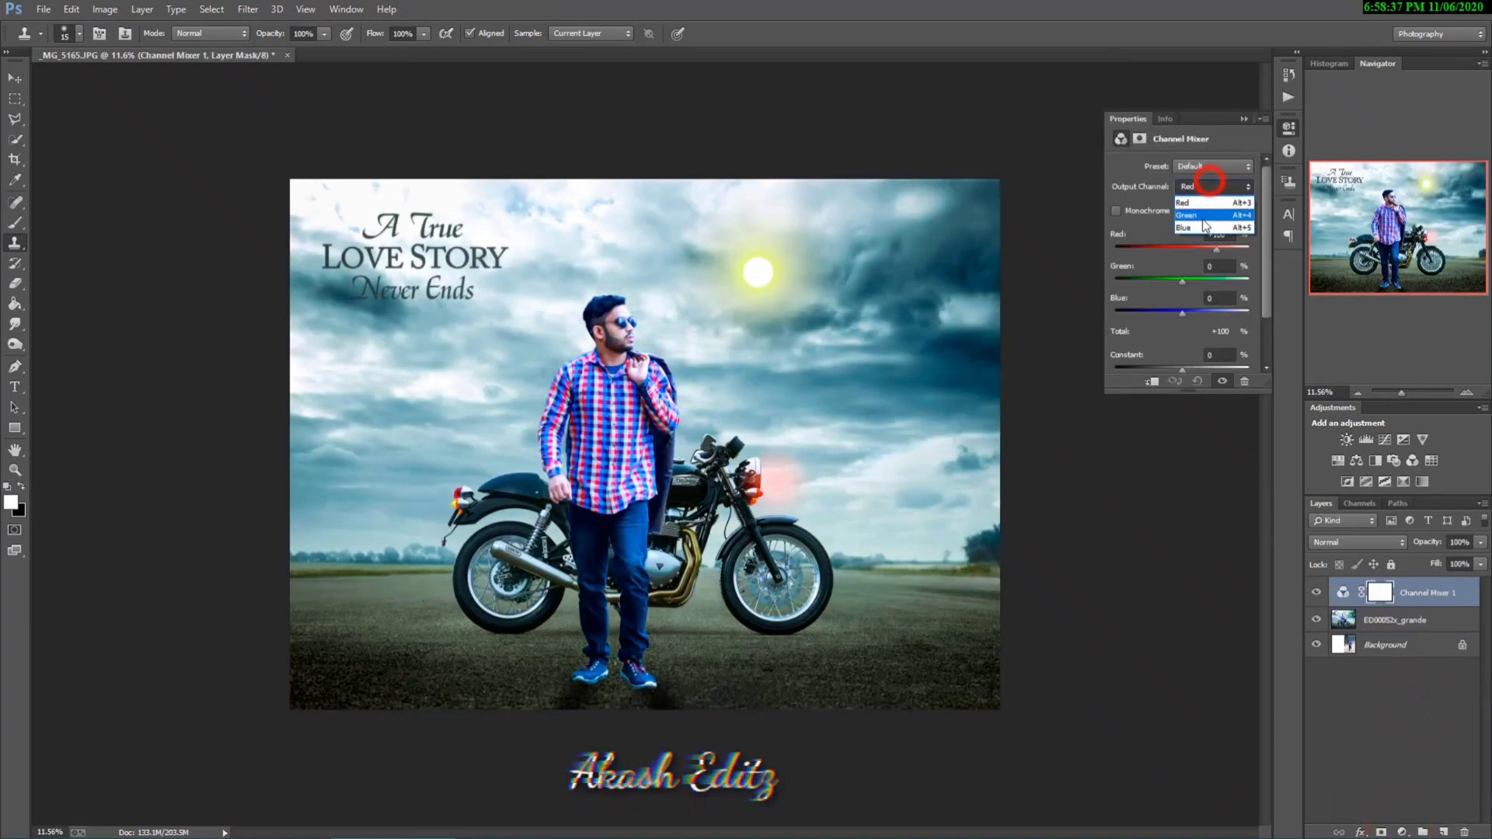
pyautogui.click(1200, 230)
pyautogui.moveTo(1181, 280); pyautogui.dragTo(1186, 314)
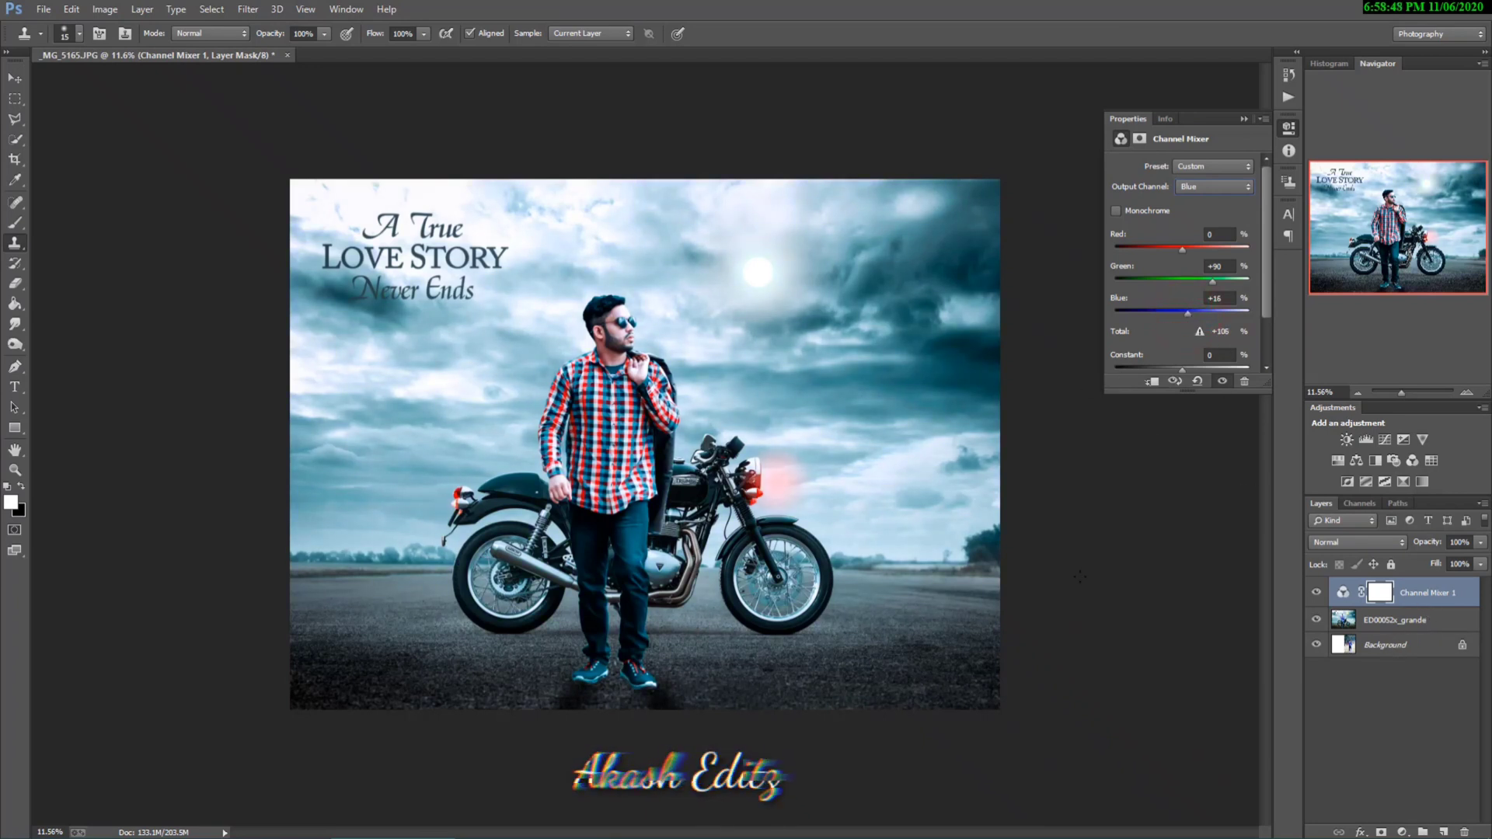
# Step: Merge the Channel Mixer adjustment into the composite layer and compare the graded picture with the original photo
pyautogui.rightClick(1452, 596)
pyautogui.click(1292, 592)
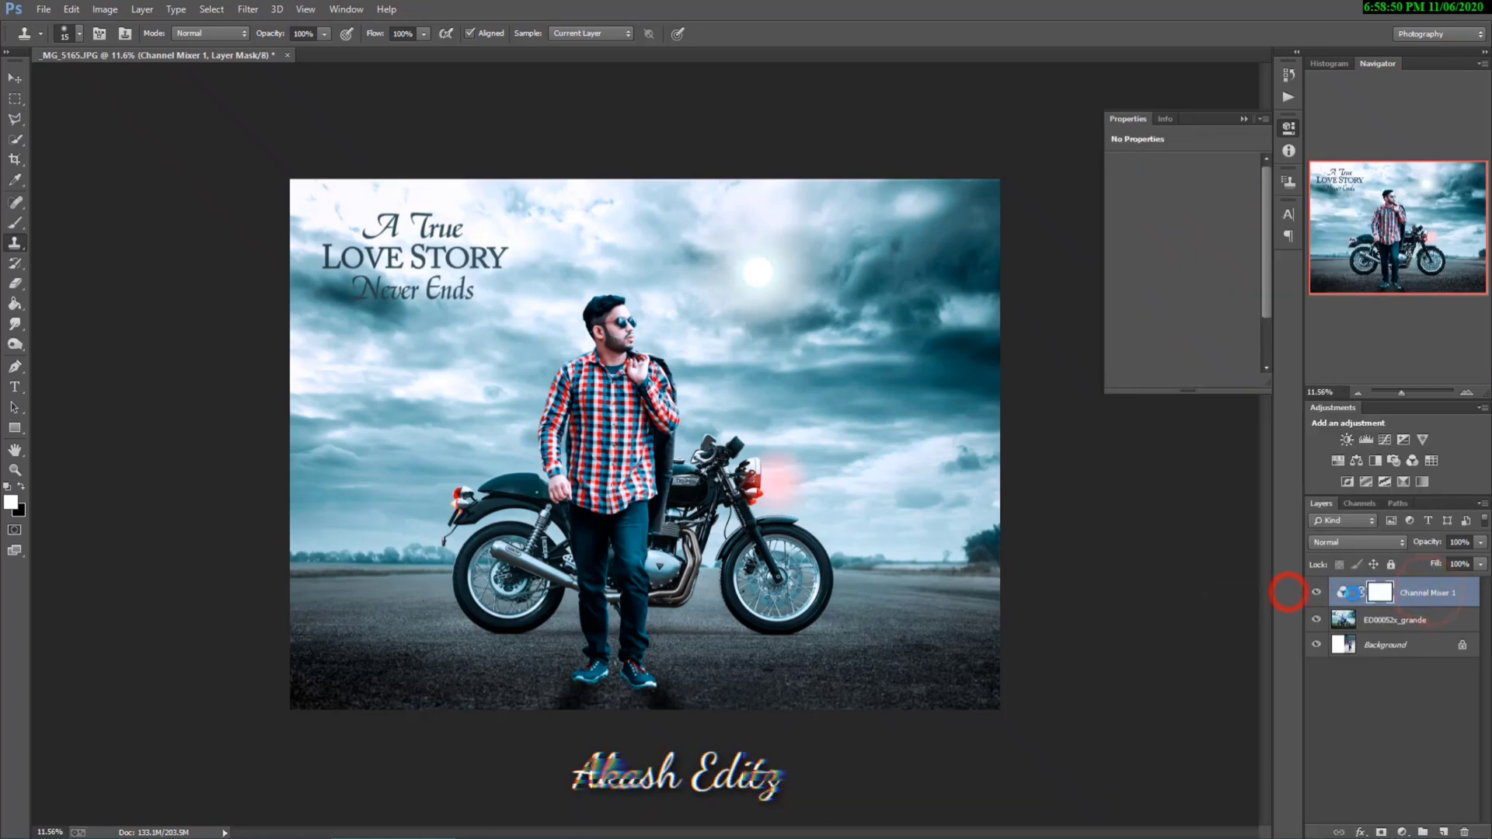
pyautogui.click(1316, 591)
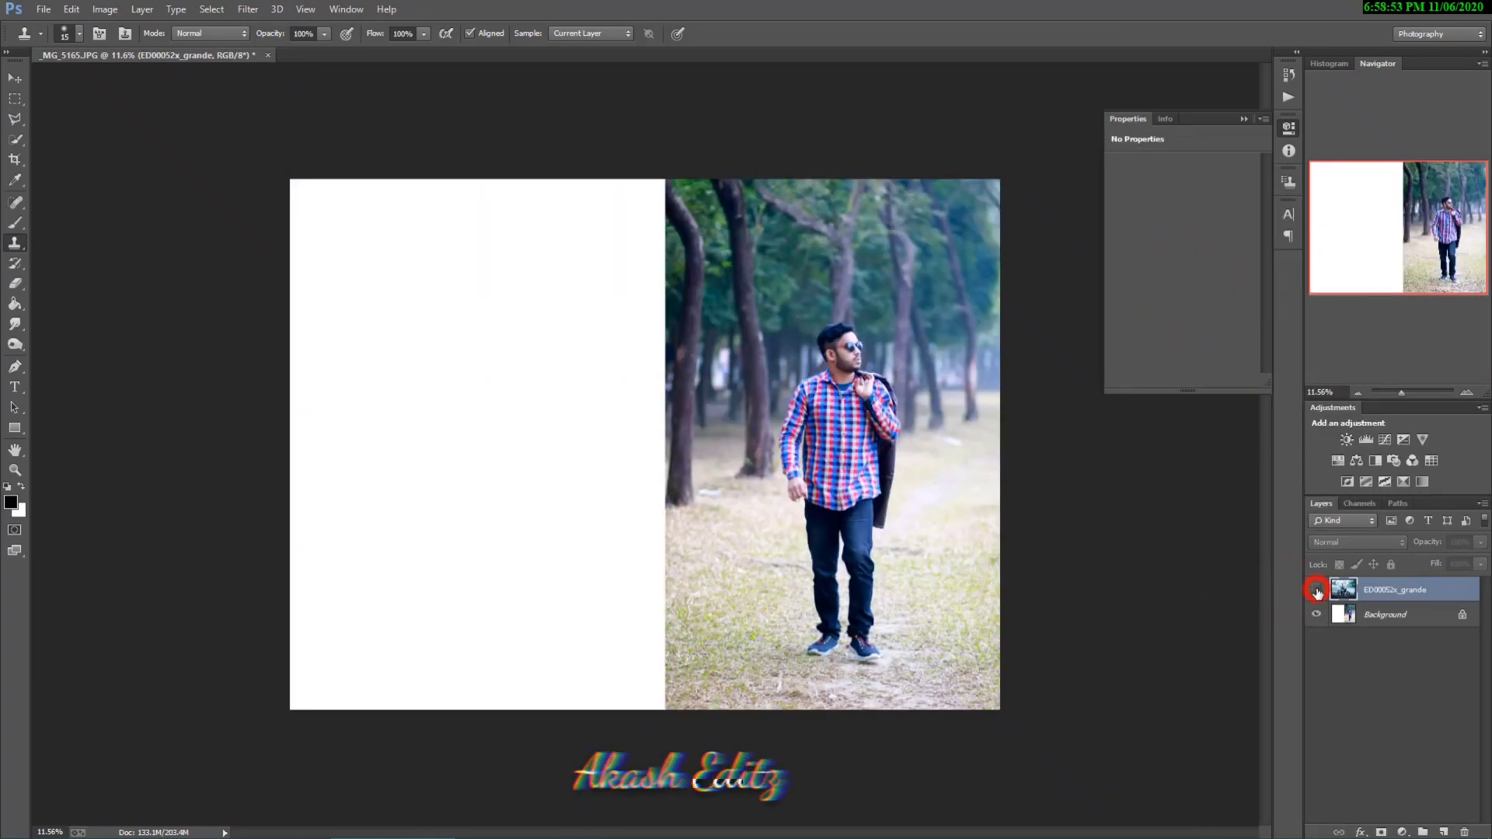
pyautogui.click(1316, 591)
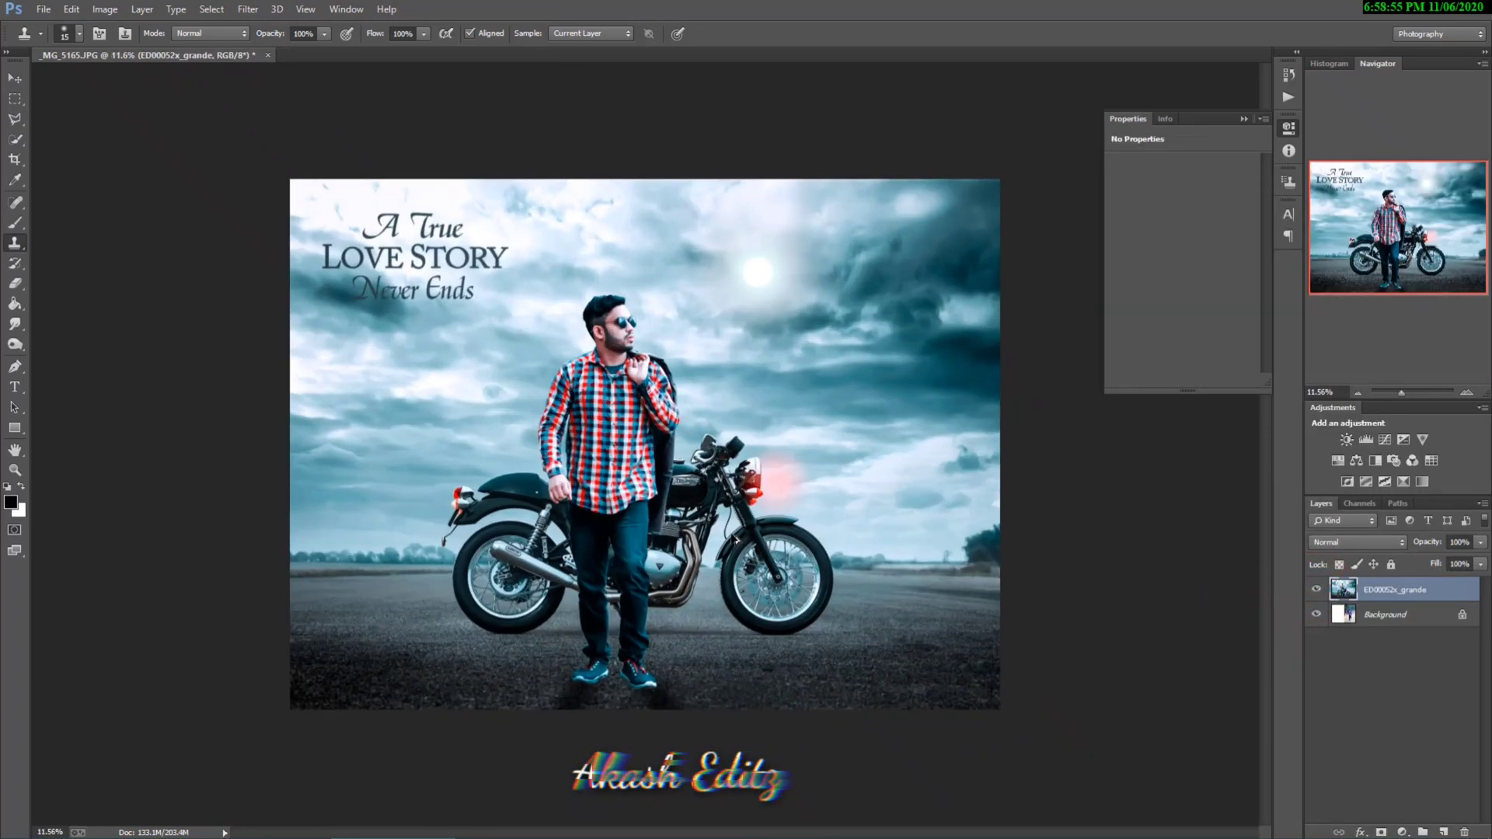
pyautogui.scroll(3, 735, 539)
pyautogui.scroll(3, 590, 289)
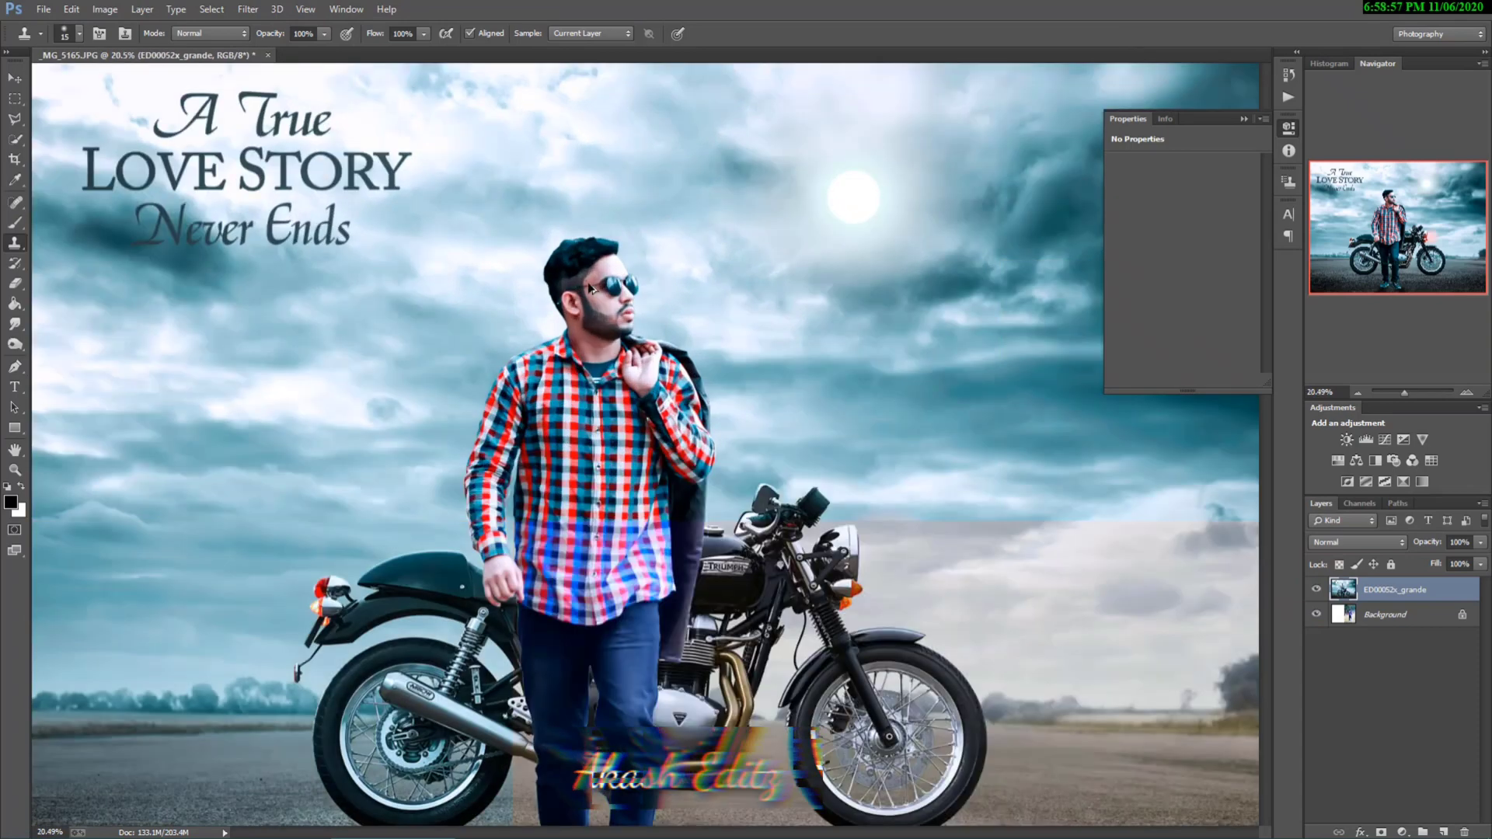
pyautogui.scroll(2, 590, 288)
pyautogui.scroll(-5, 735, 287)
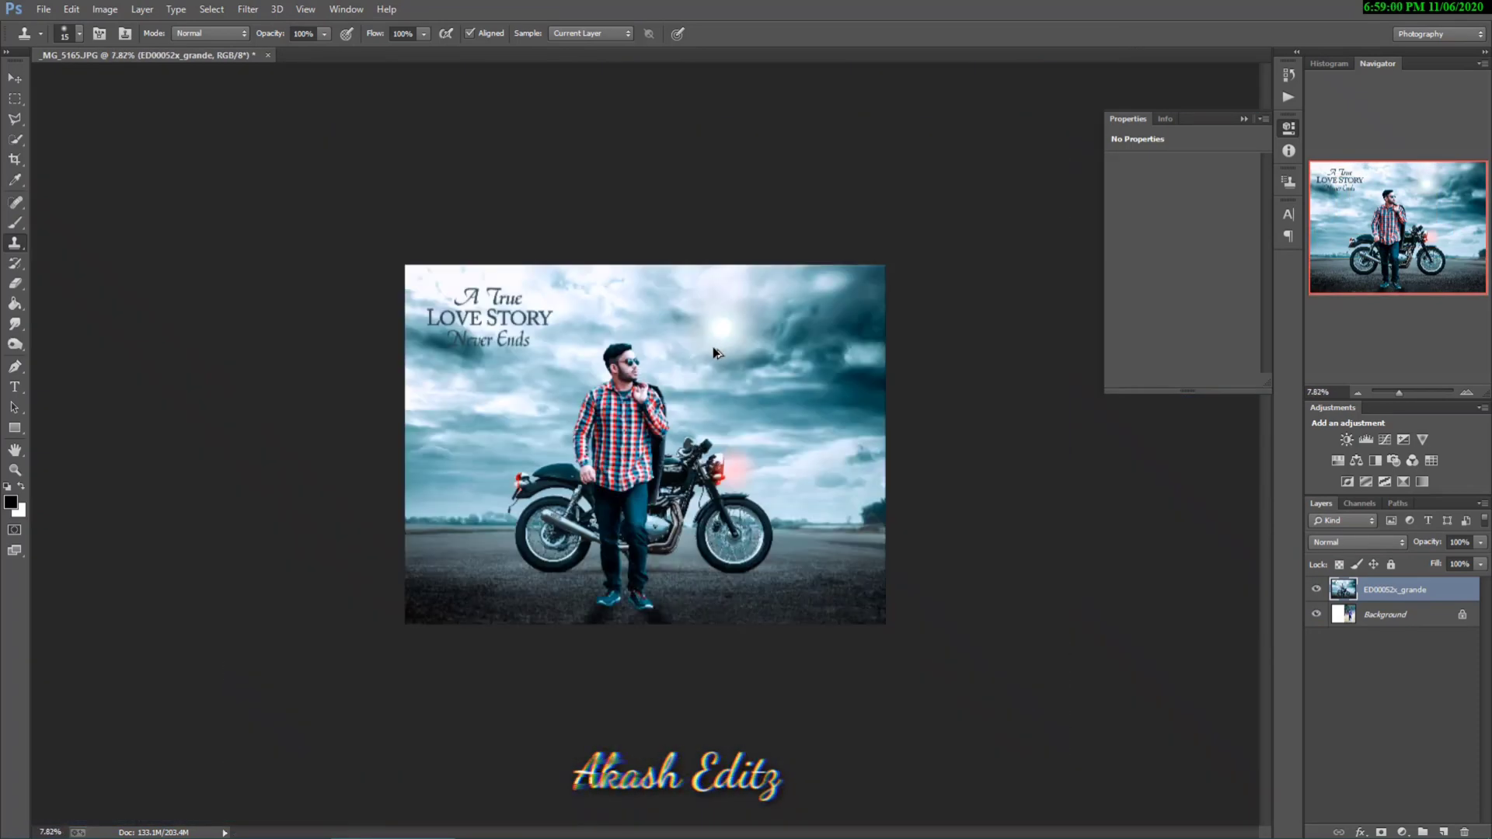
pyautogui.scroll(2, 713, 351)
# Step: Start saving the finished picture as a new file and open the list of file formats
pyautogui.click(43, 8)
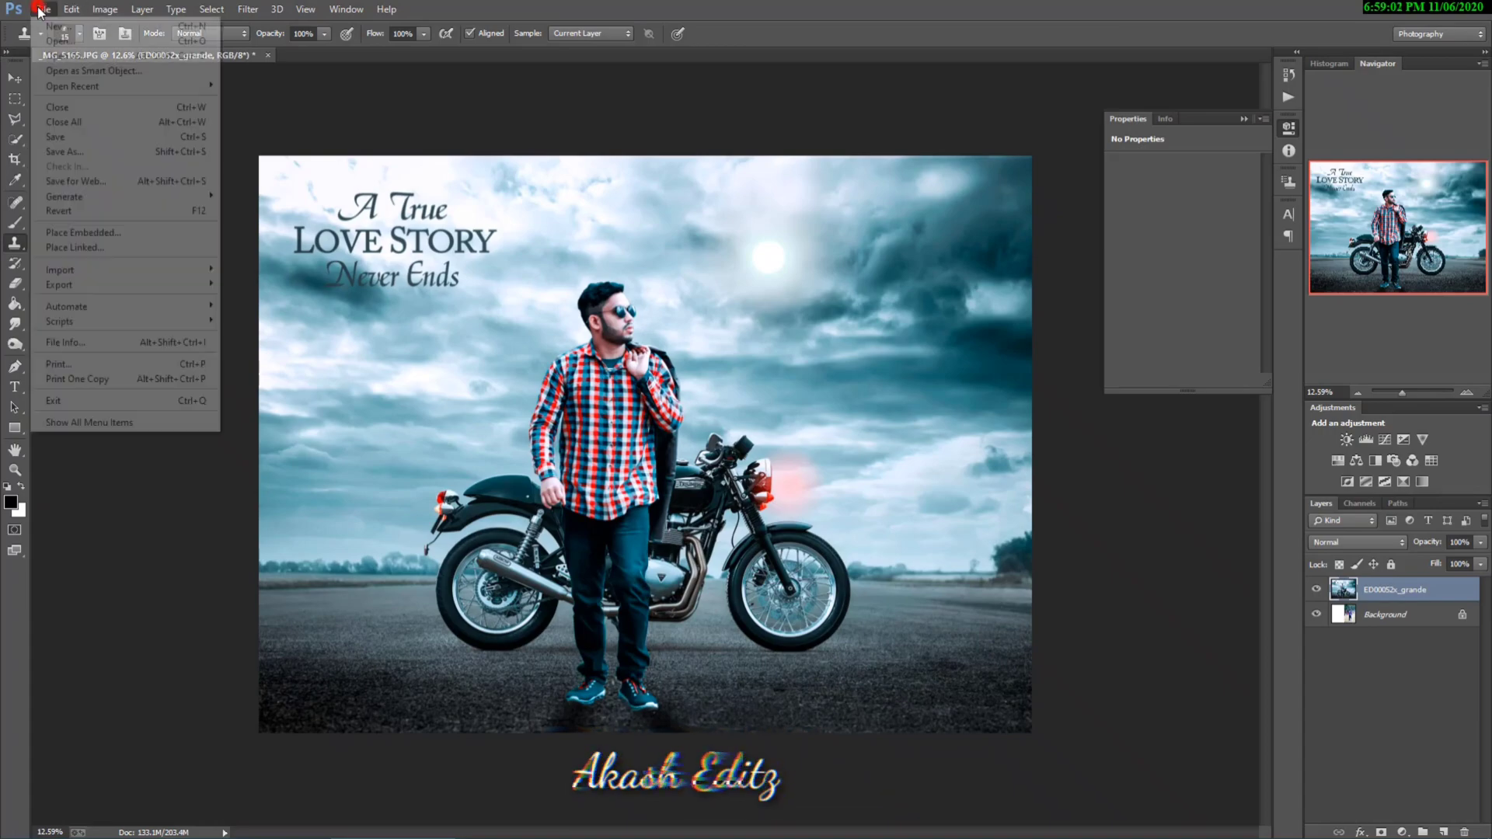
pyautogui.click(86, 153)
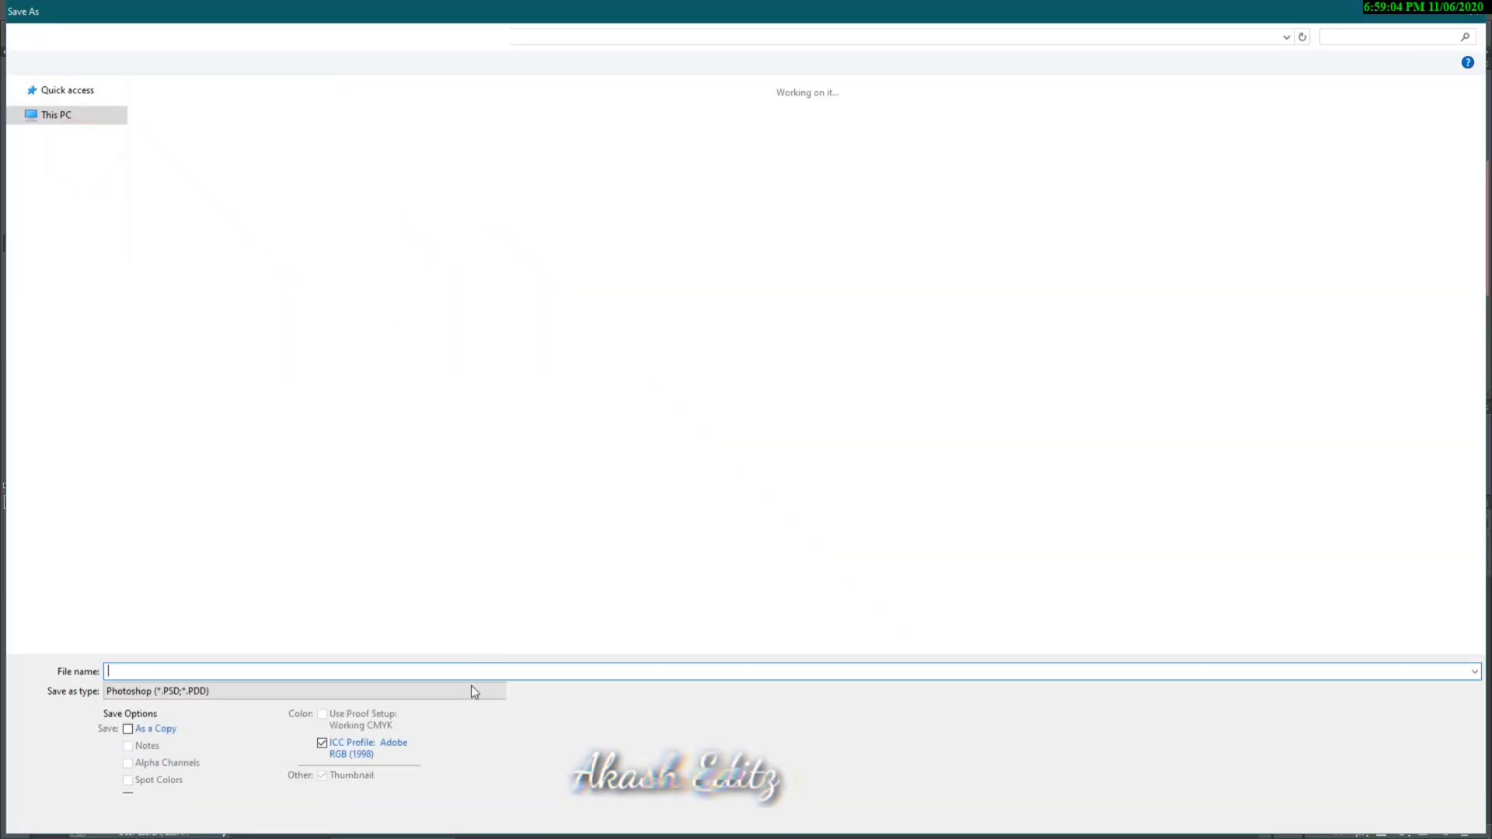
pyautogui.click(253, 690)
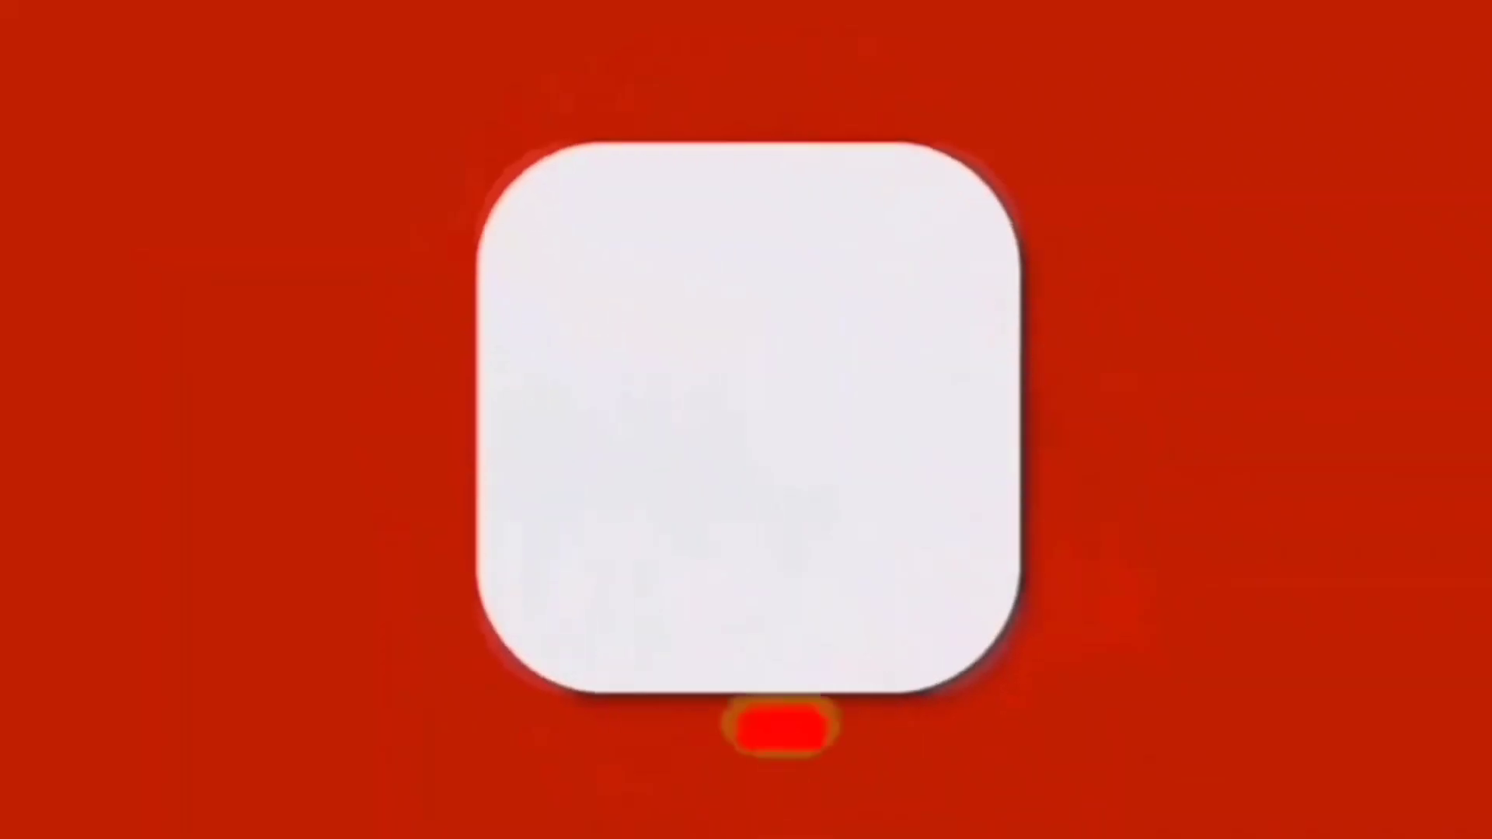